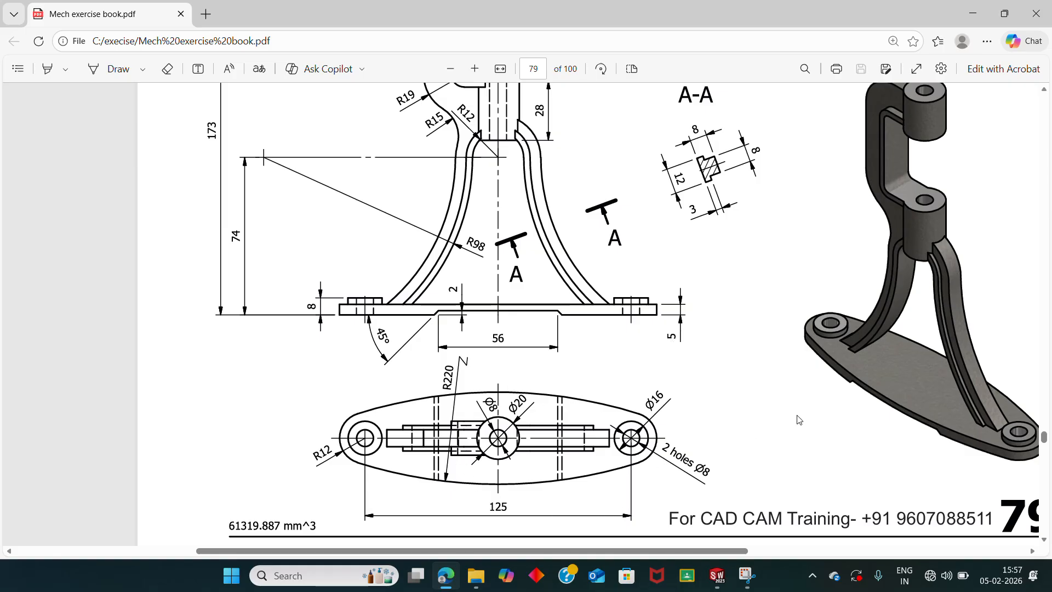
# Step: Switch from the PDF drawing to SOLIDWORKS and start a sketch on the Top Plane
pyautogui.click(724, 582)
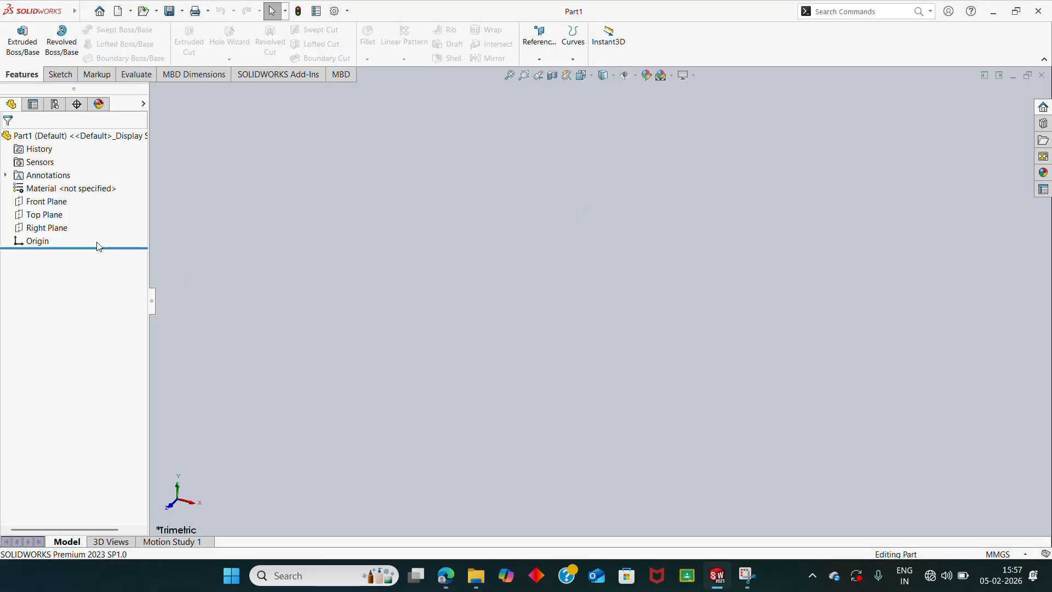
pyautogui.click(45, 215)
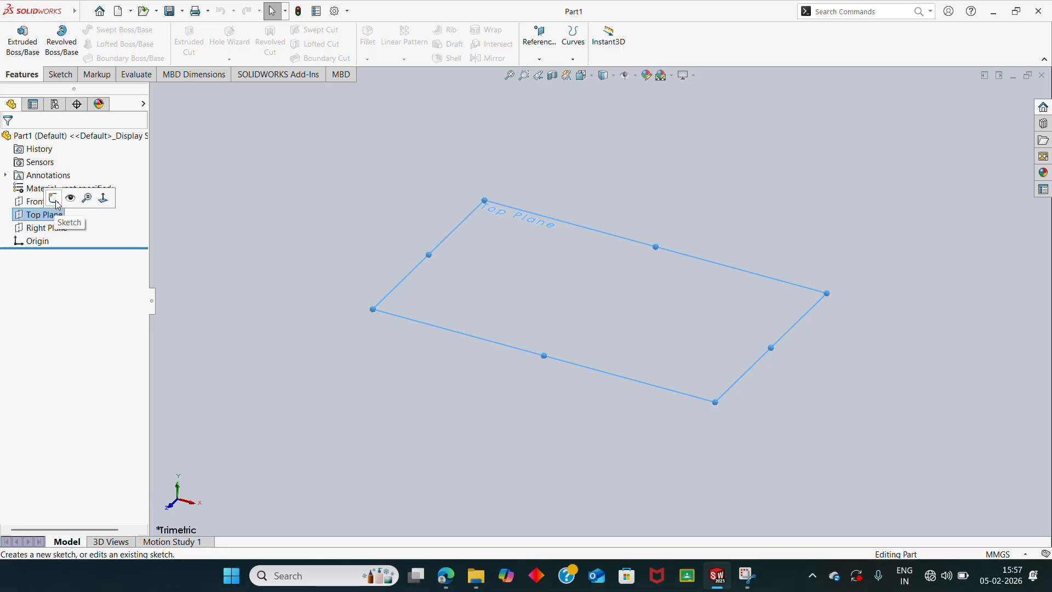
pyautogui.press('Escape')
pyautogui.rightClick(16, 214)
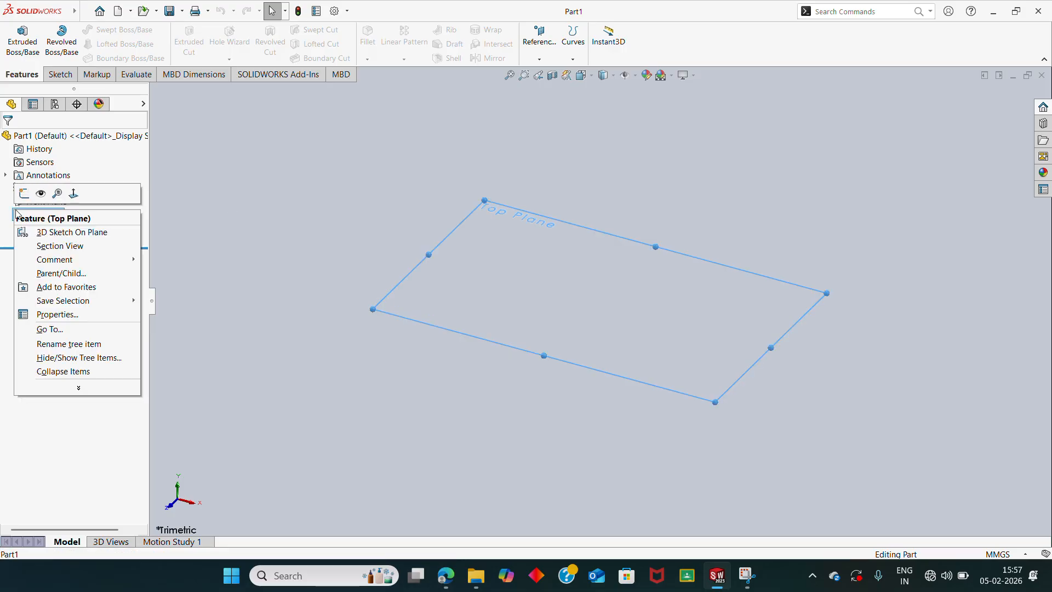
pyautogui.click(23, 195)
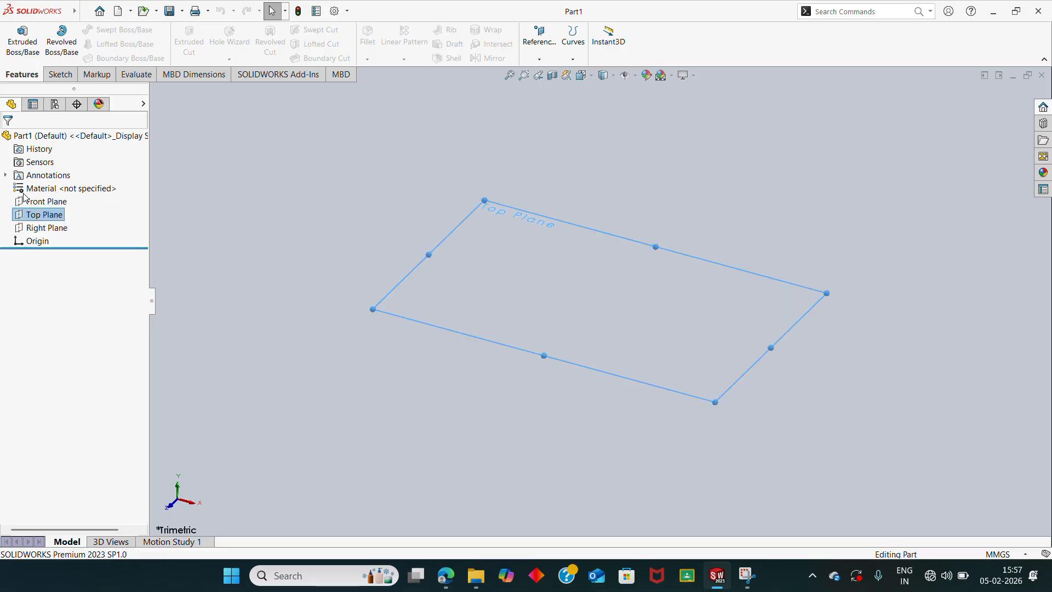
# Step: Draw a horizontal construction line of infinite length through the origin
pyautogui.click(114, 31)
pyautogui.click(123, 54)
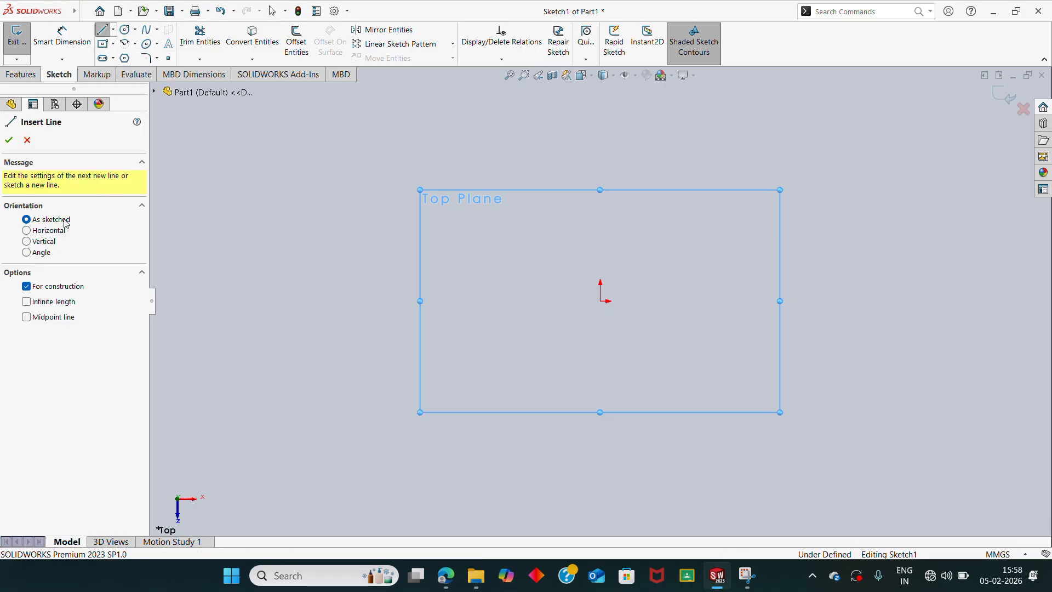
pyautogui.click(51, 231)
pyautogui.click(53, 302)
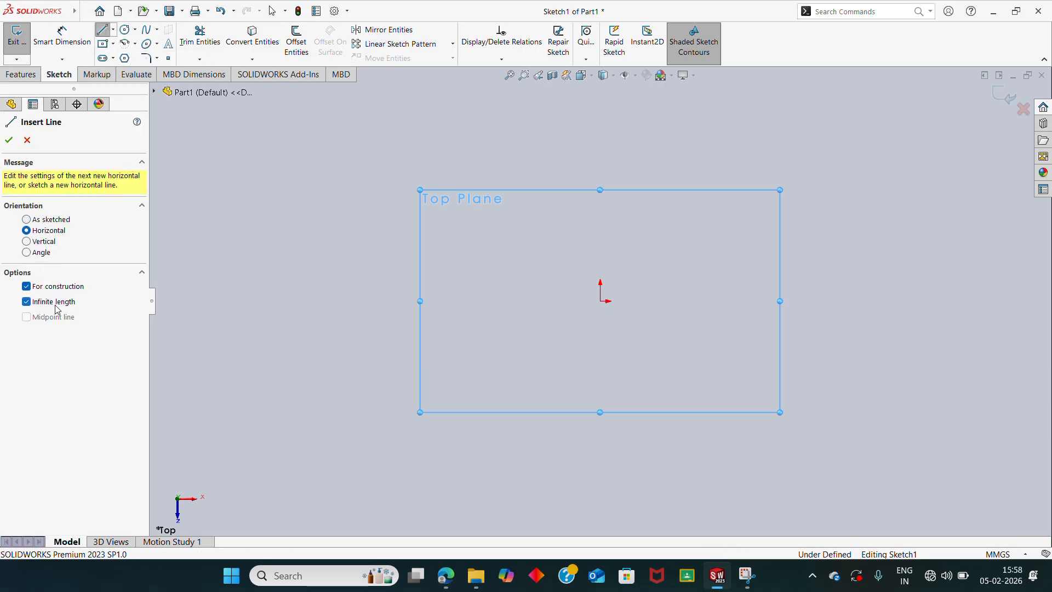
pyautogui.click(602, 303)
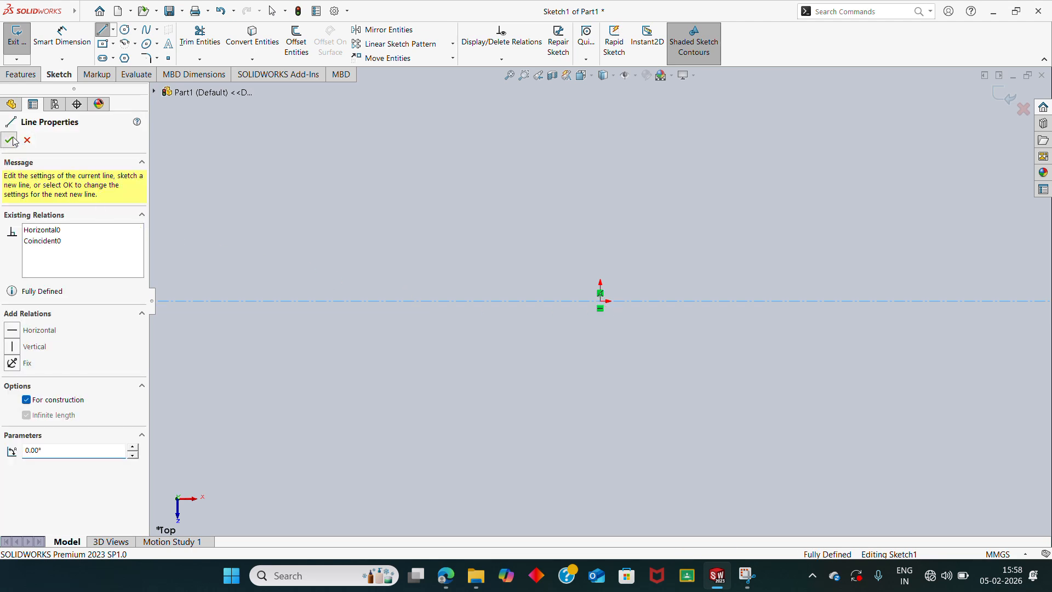
pyautogui.click(9, 141)
# Step: Add a vertical construction line of infinite length through the origin and finish the centerlines
pyautogui.click(47, 242)
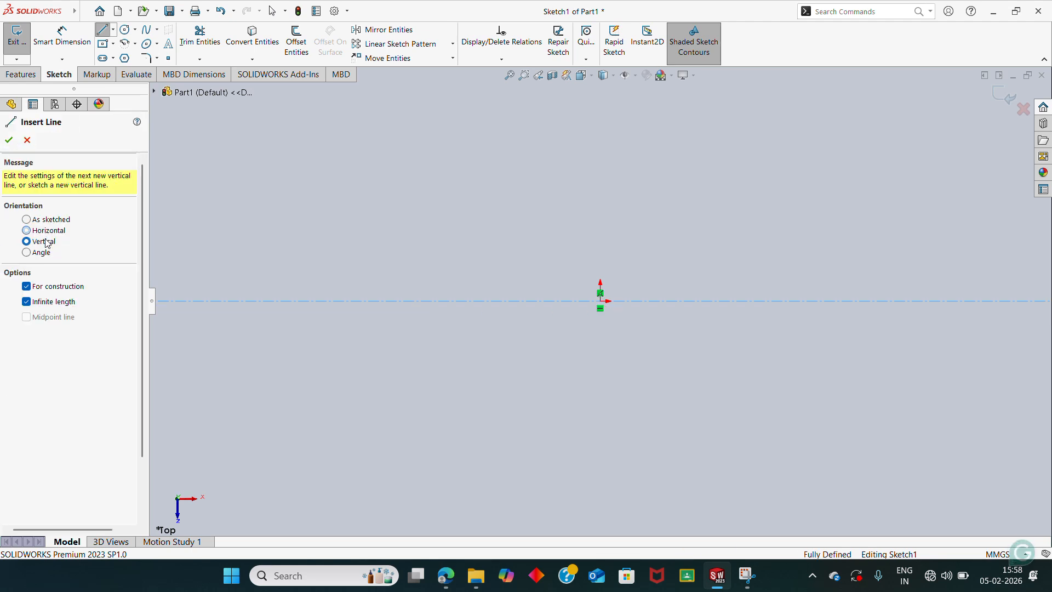
pyautogui.click(601, 303)
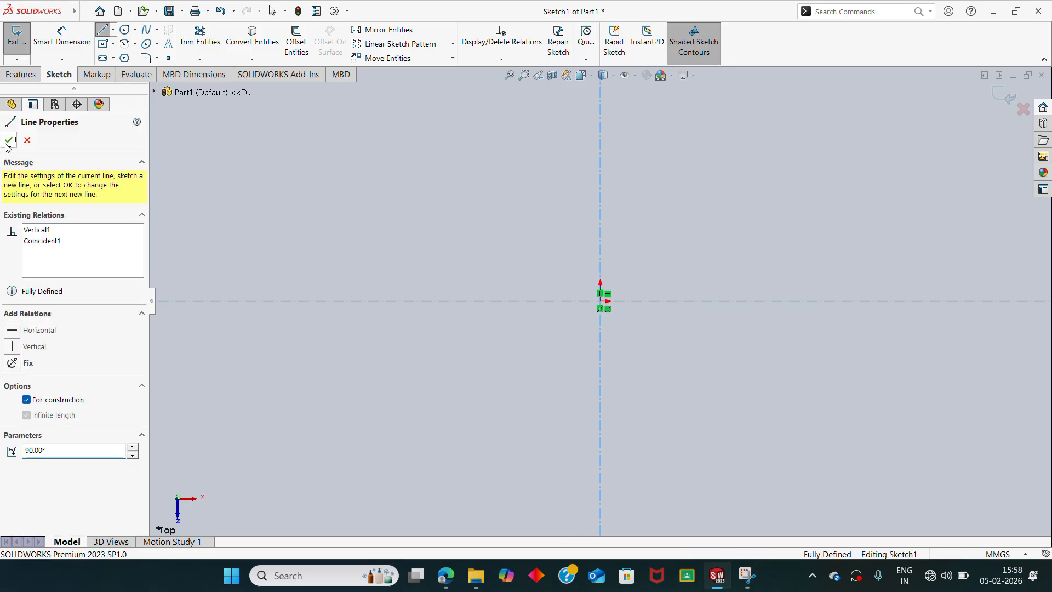
pyautogui.click(9, 140)
pyautogui.click(10, 140)
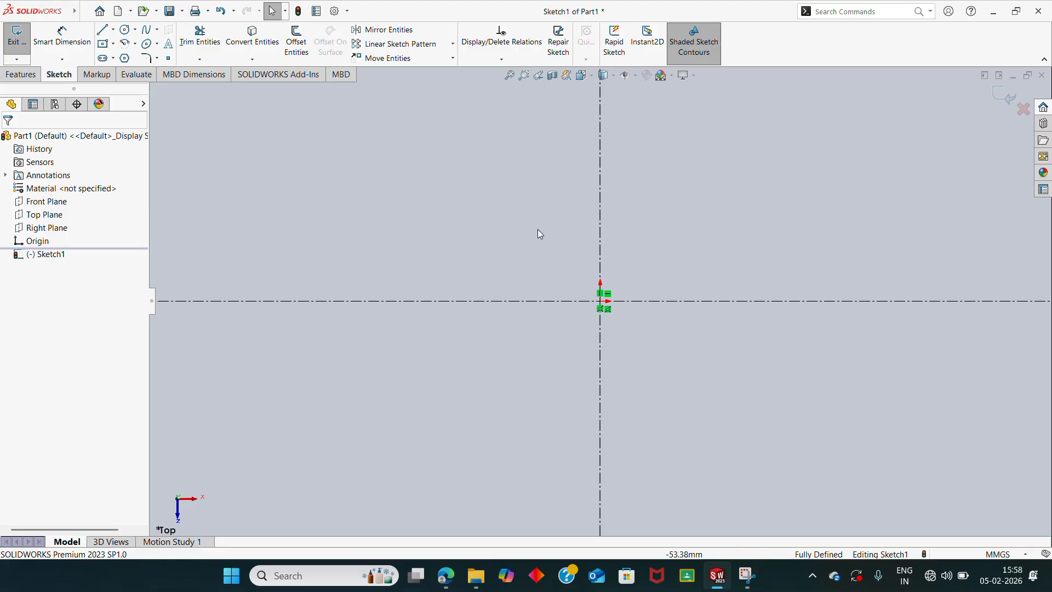
# Step: Sketch a circle of about 40 mm radius centred on the horizontal centerline, about 227 mm left of the origin
pyautogui.click(126, 32)
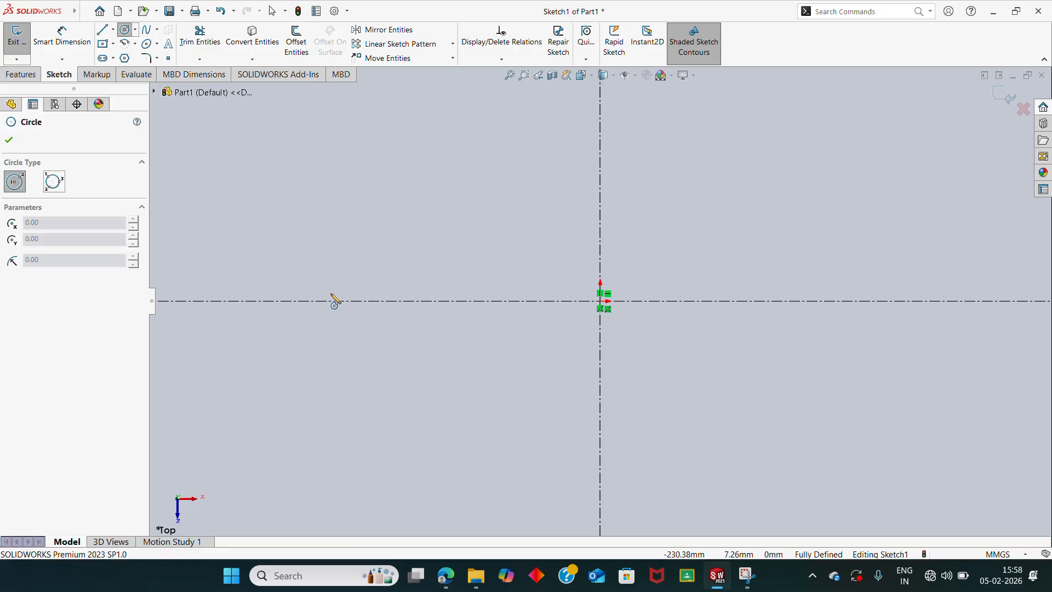
pyautogui.moveTo(335, 300)
pyautogui.mouseDown()
pyautogui.moveTo(346, 335)
pyautogui.moveTo(362, 339)
pyautogui.mouseUp()
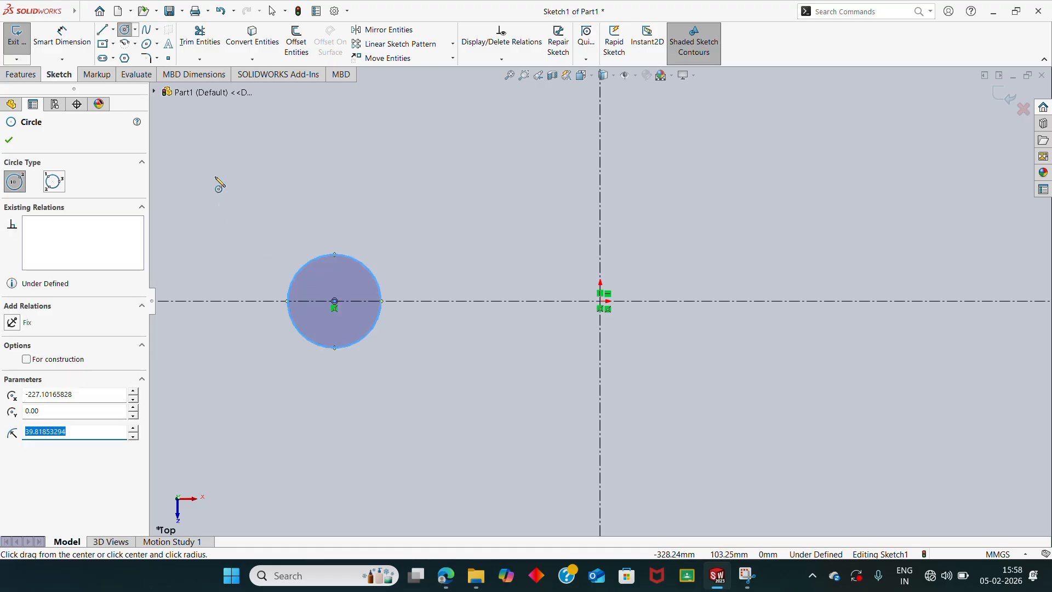
pyautogui.scroll(2, 507, 282)
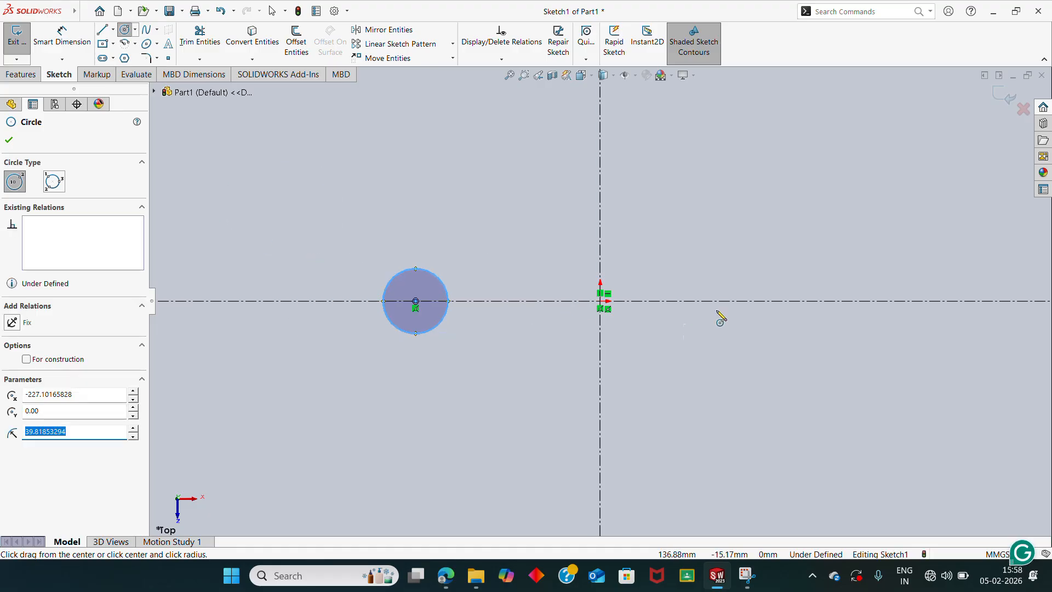
pyautogui.scroll(1, 663, 236)
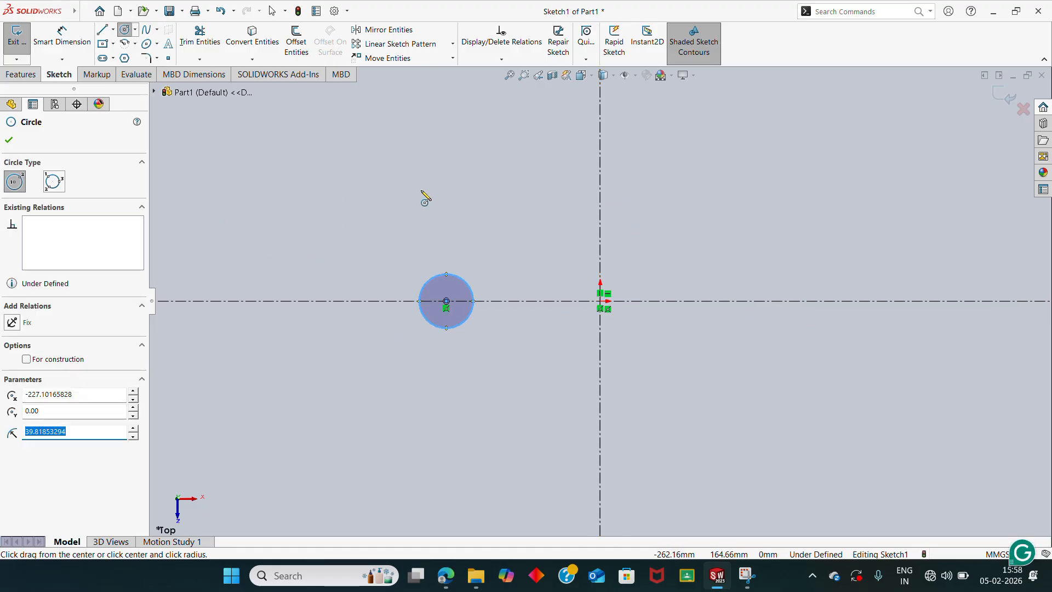
pyautogui.press('Escape')
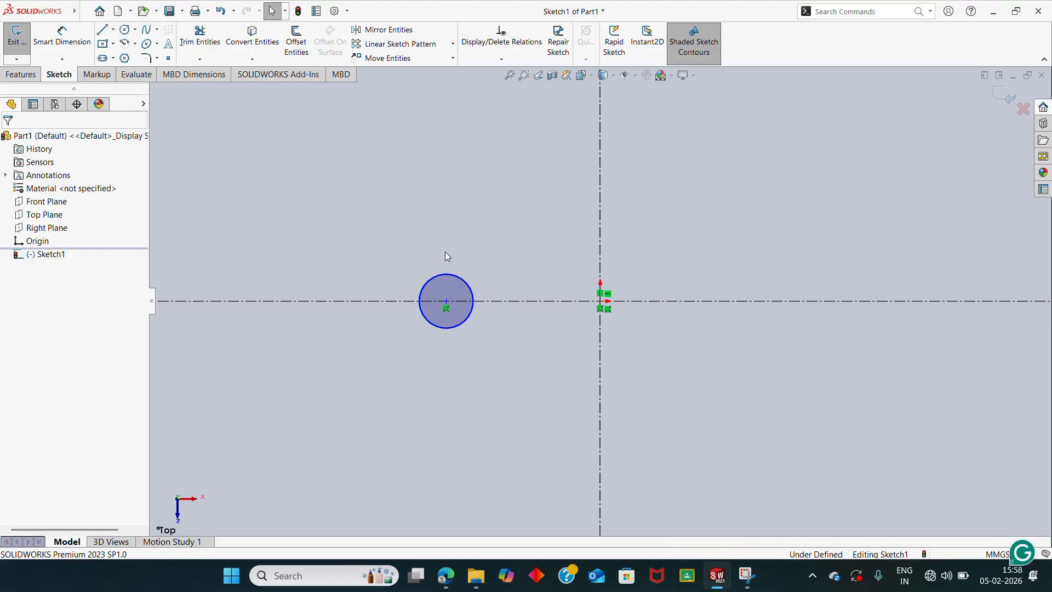
# Step: Mirror the circle about the vertical centerline, keeping the original
pyautogui.click(455, 282)
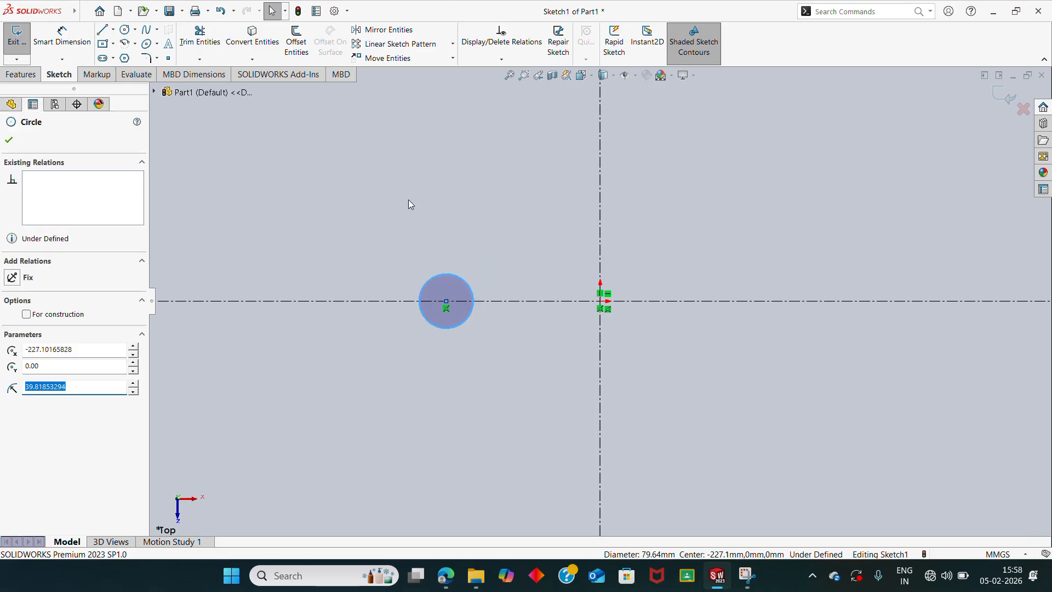
pyautogui.click(384, 30)
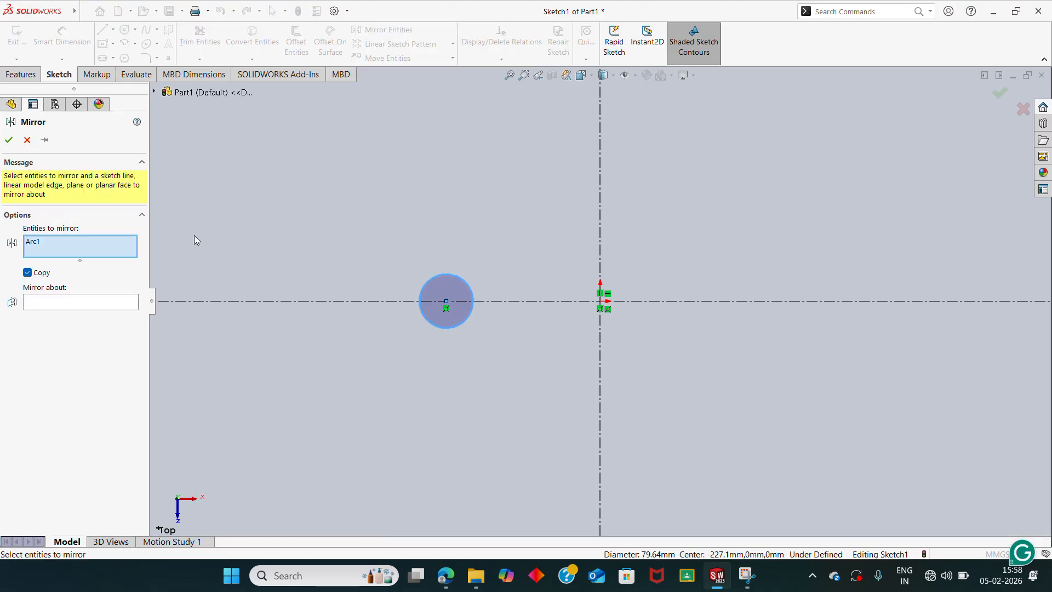
pyautogui.click(52, 303)
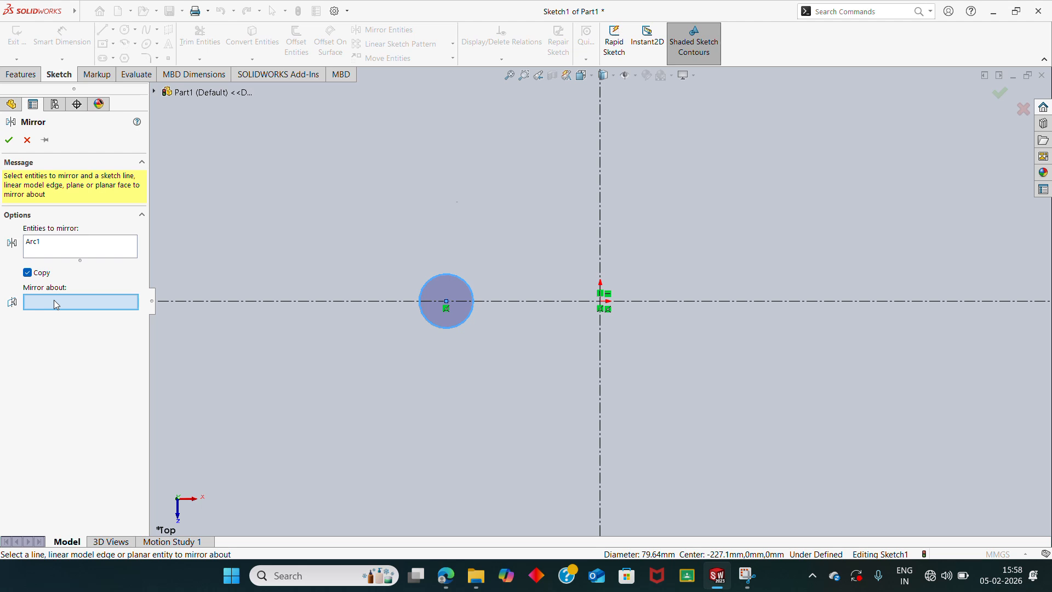
pyautogui.click(597, 168)
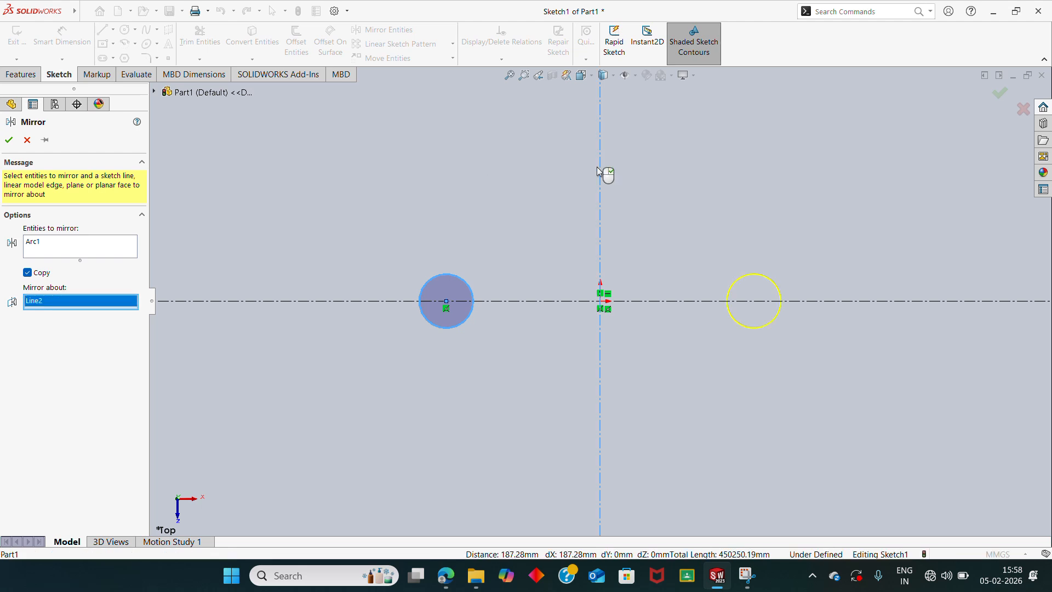
pyautogui.click(10, 141)
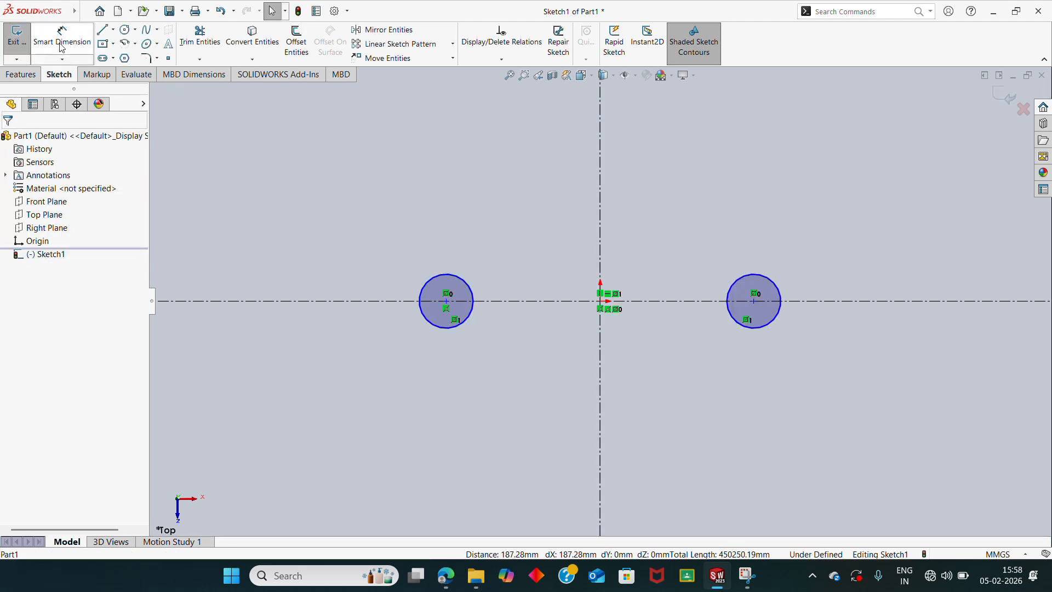
# Step: Dimension the left circle's diameter and set it to 24 mm, consulting the base plan view in the PDF drawing
pyautogui.click(428, 320)
pyautogui.click(331, 340)
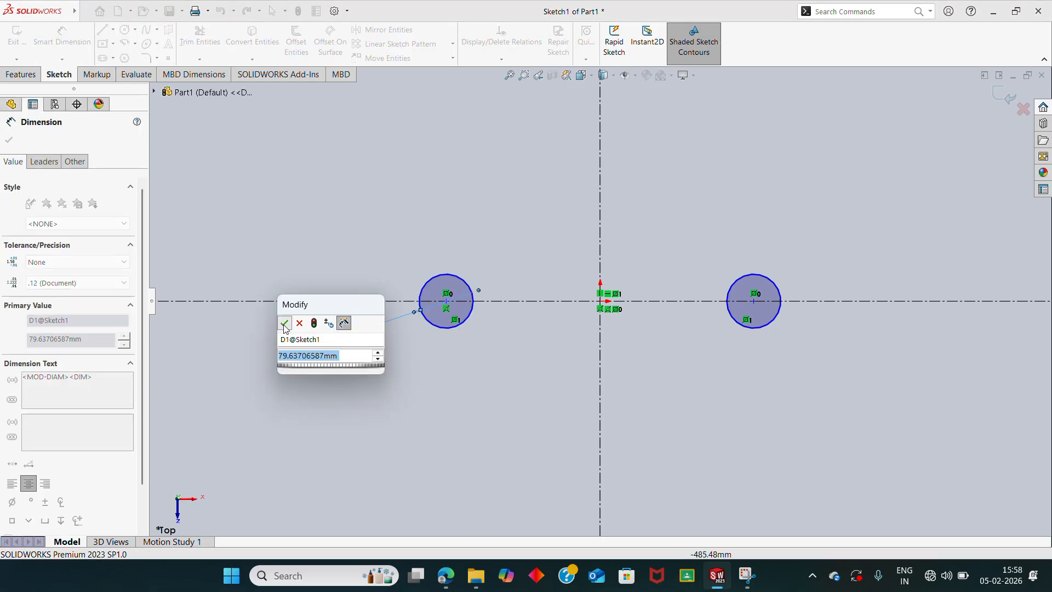
pyautogui.click(284, 323)
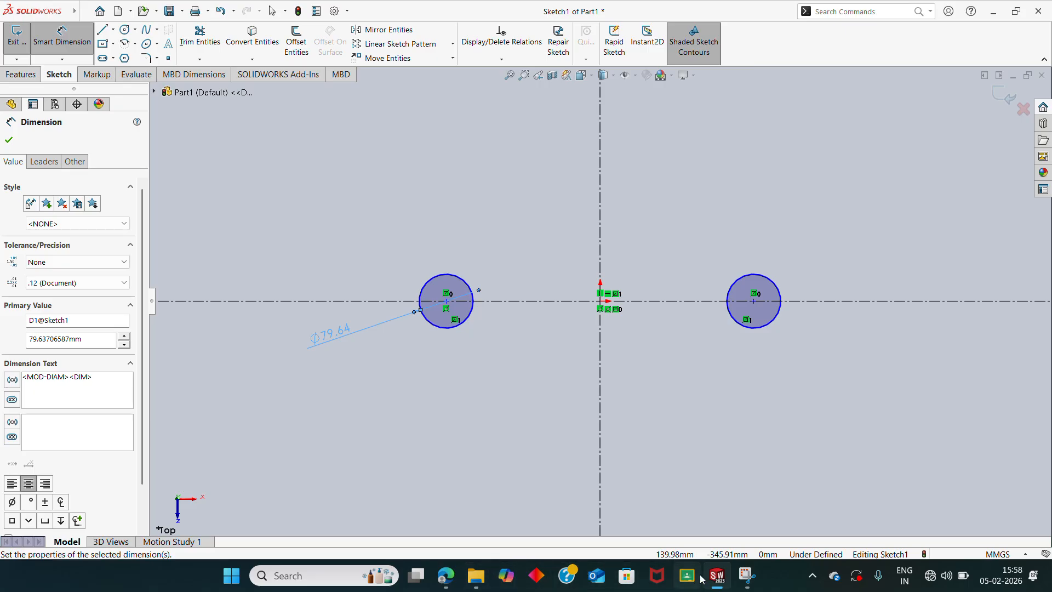
pyautogui.click(752, 577)
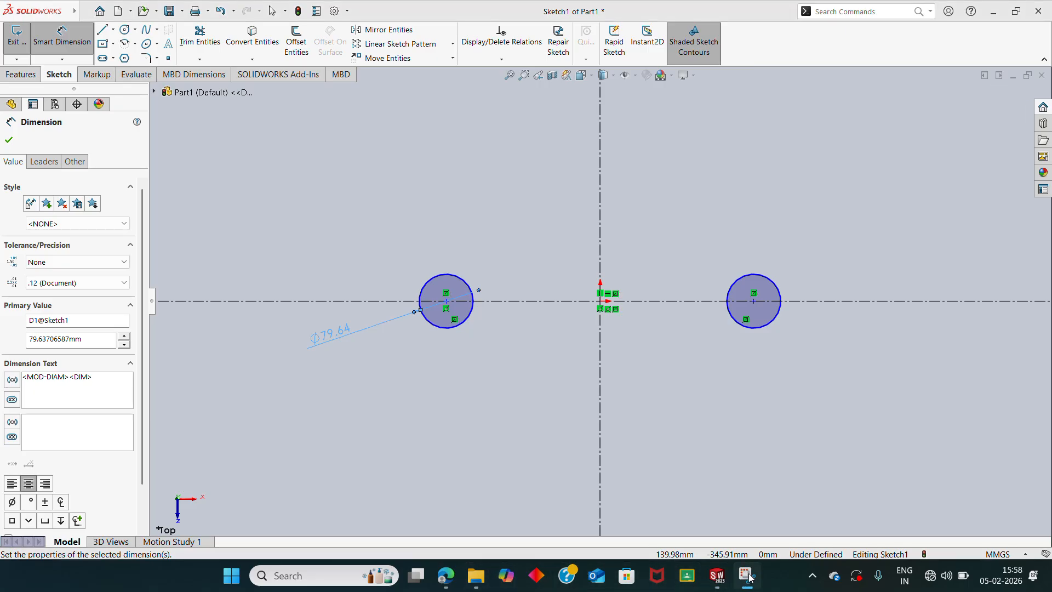
pyautogui.click(446, 575)
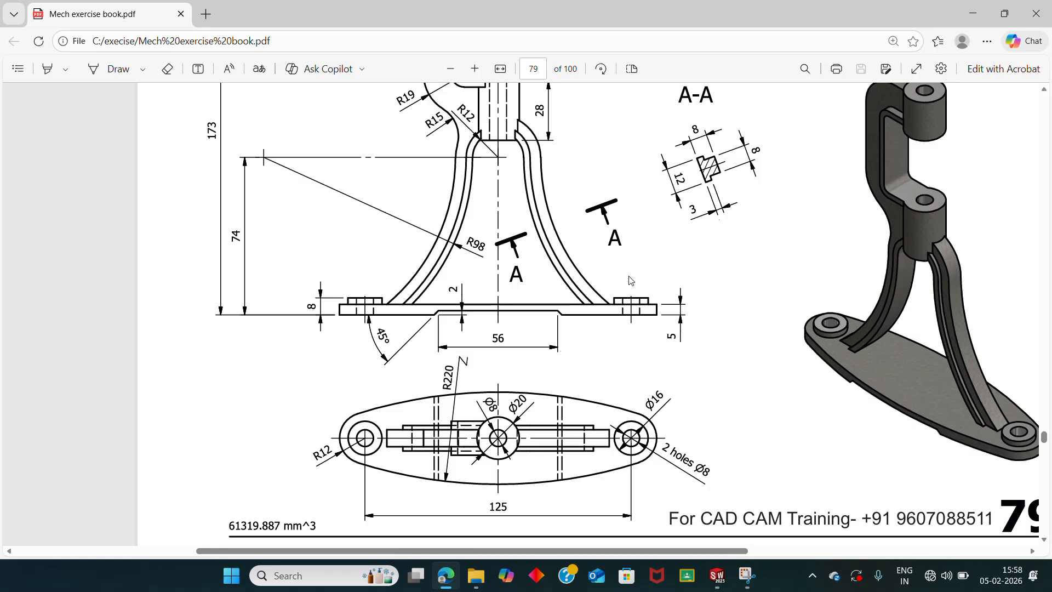
pyautogui.click(973, 13)
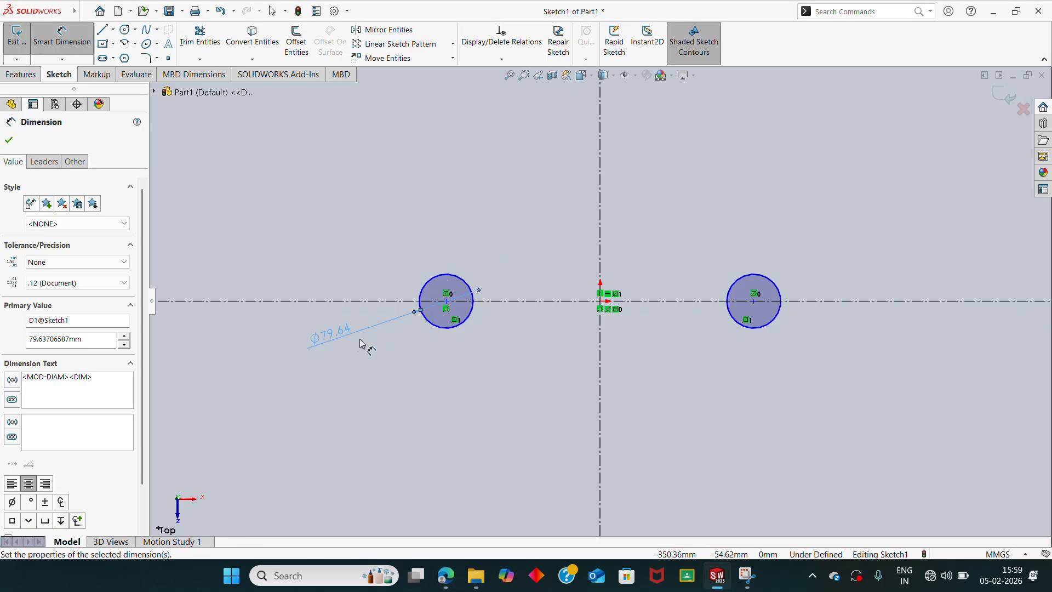
pyautogui.doubleClick(326, 336)
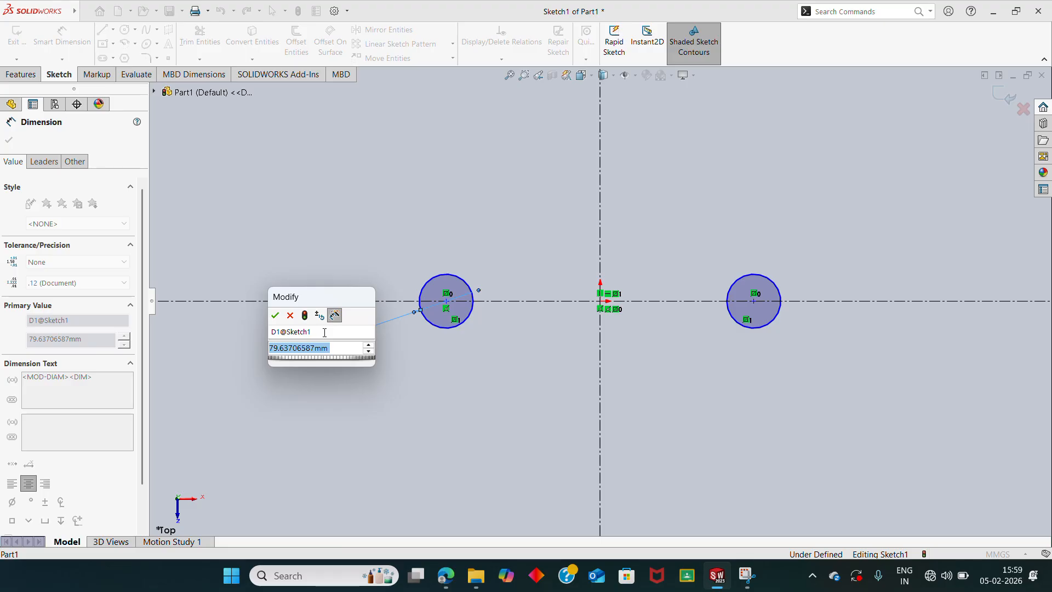
pyautogui.write('24')
pyautogui.press('Return')
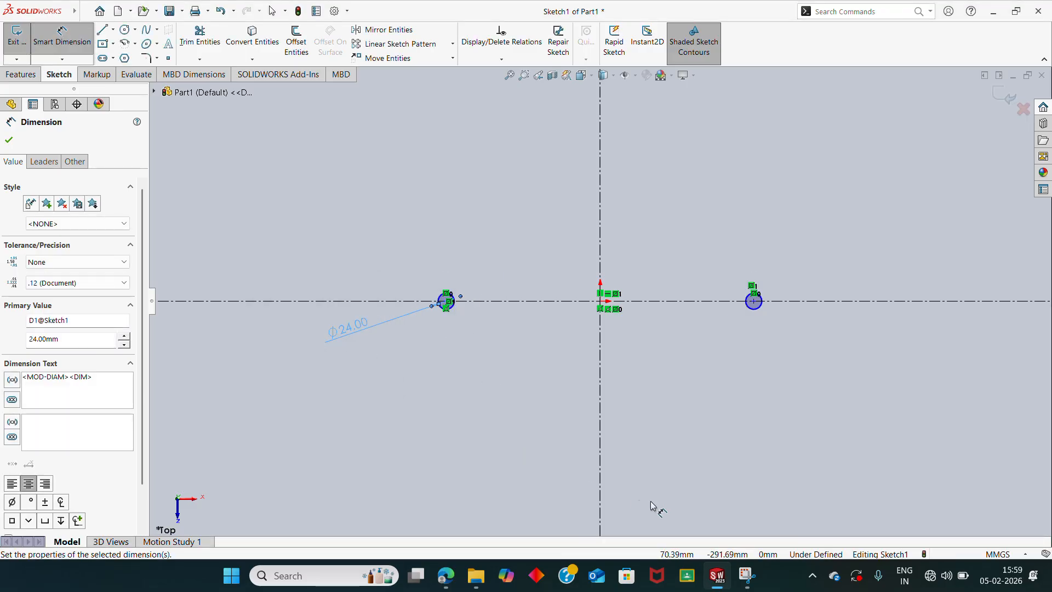
# Step: Check the hole spacing in the PDF drawing and dimension the distance between the two circle centres as 125 mm
pyautogui.click(446, 576)
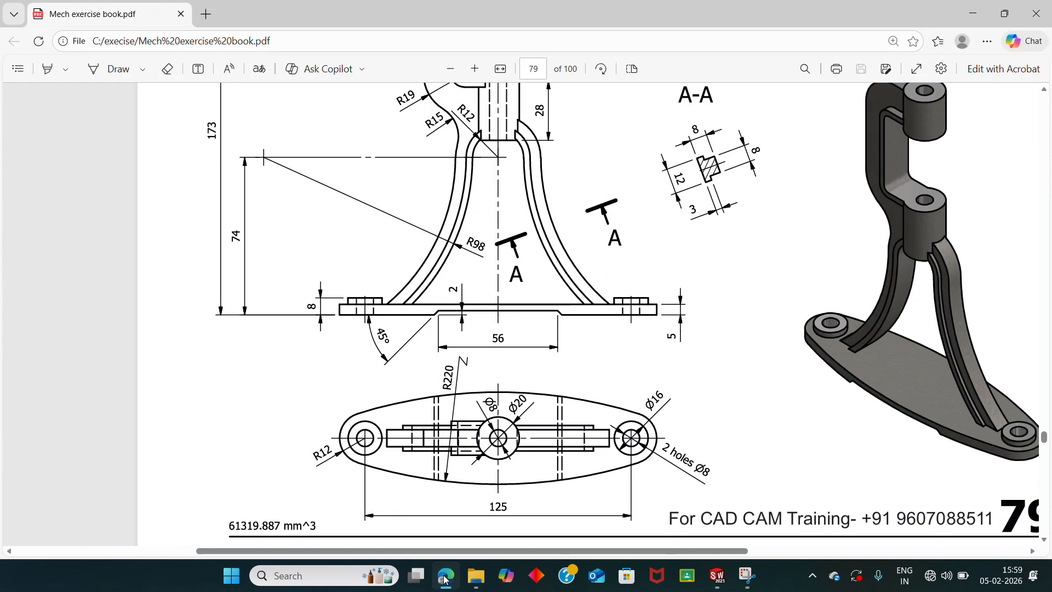
pyautogui.click(446, 577)
pyautogui.scroll(-6, 500, 301)
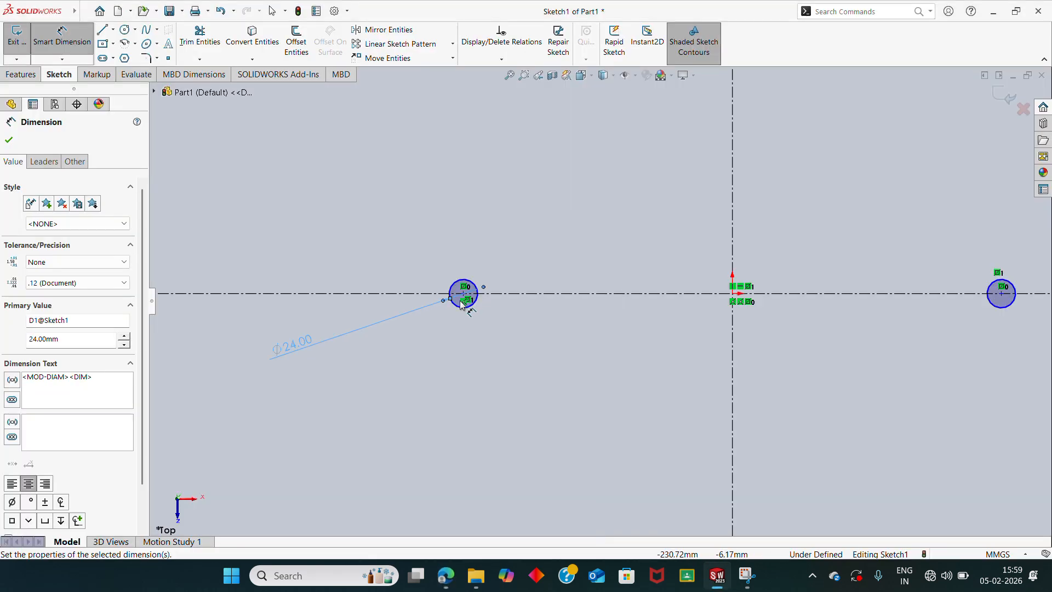
pyautogui.click(502, 299)
pyautogui.scroll(4, 581, 311)
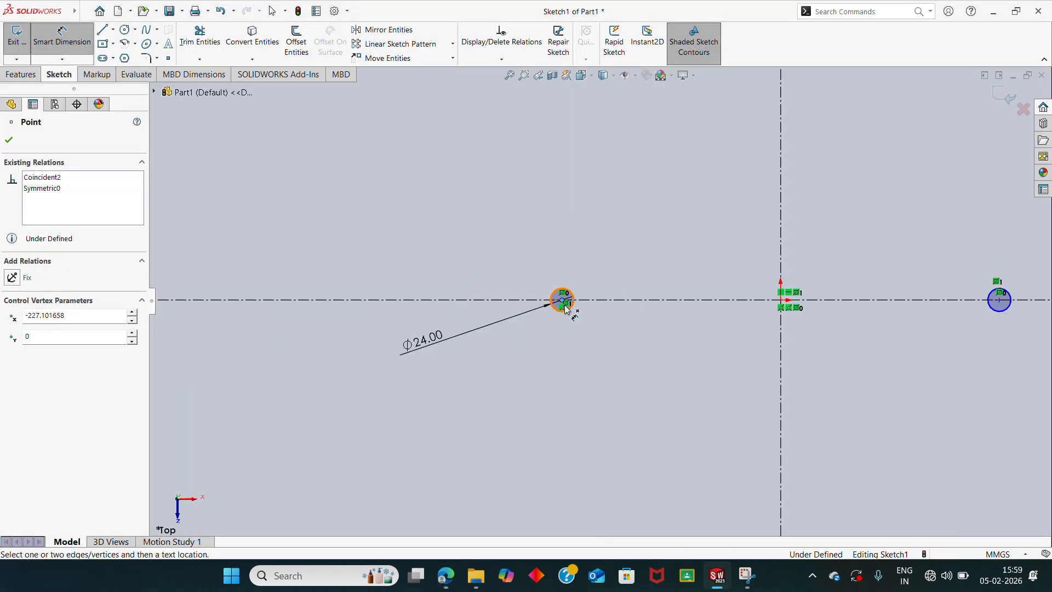
pyautogui.click(1004, 306)
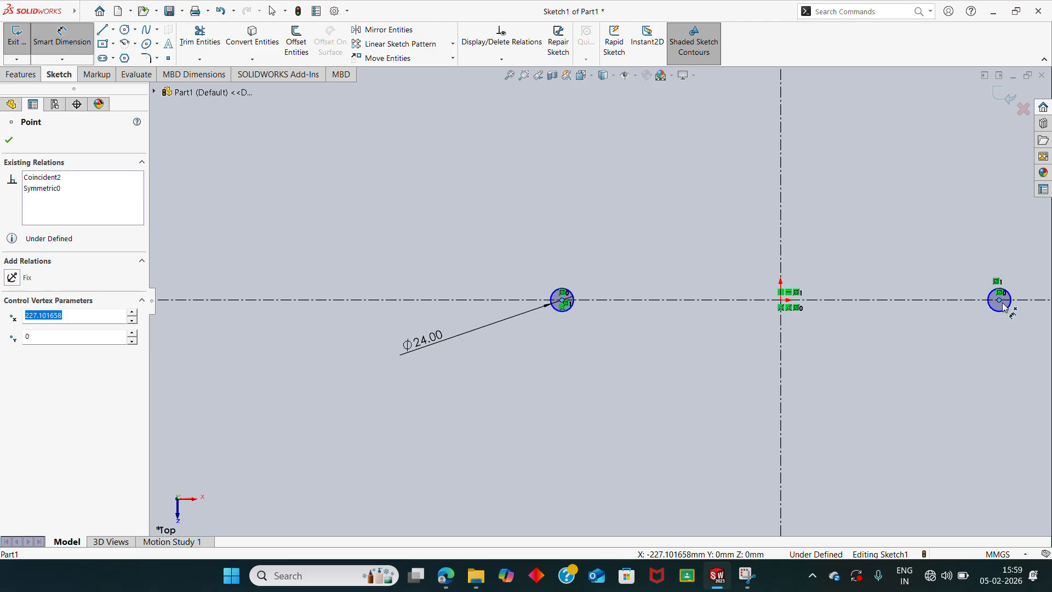
pyautogui.click(755, 378)
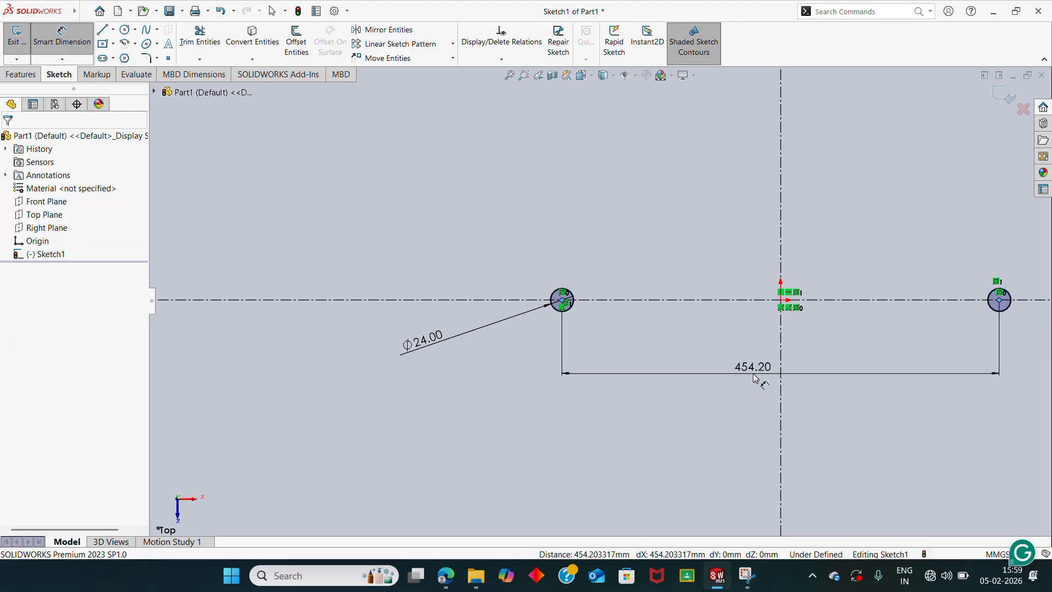
pyautogui.write('320')
pyautogui.press('Return')
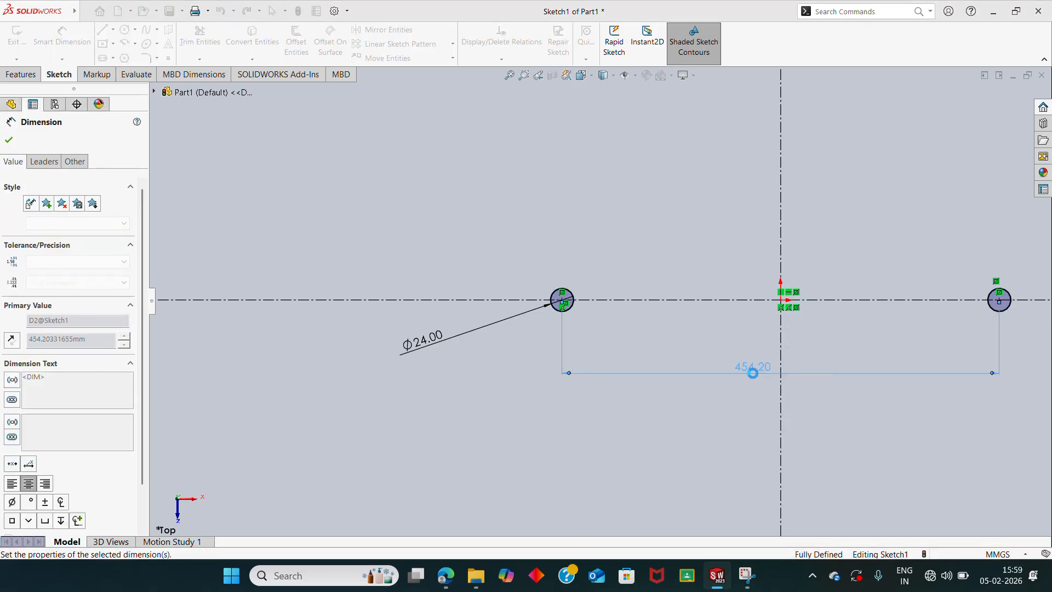
pyautogui.scroll(-3, 874, 357)
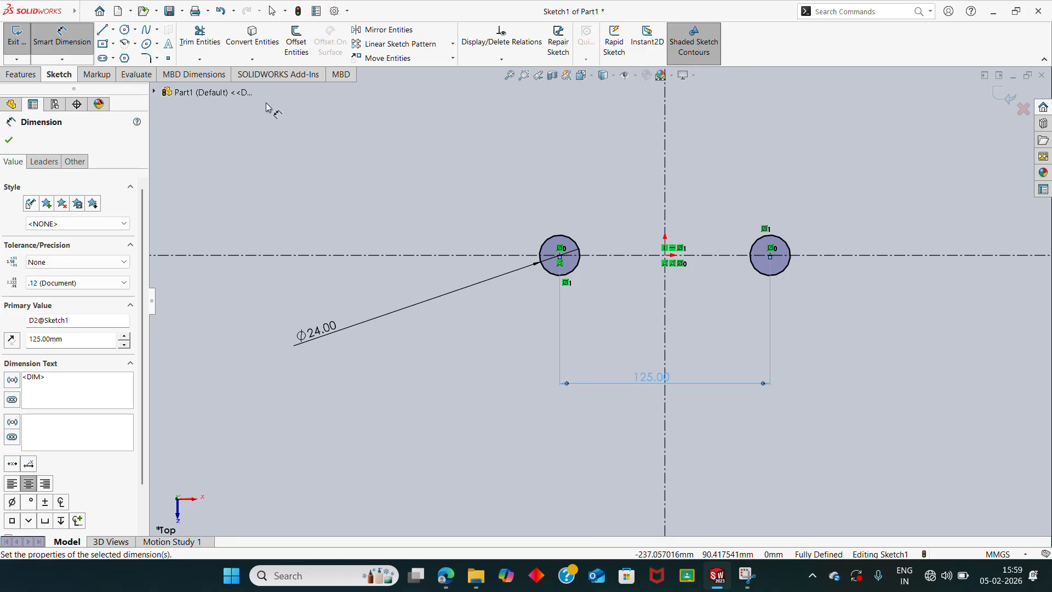
# Step: Sketch a circle of about 240 mm radius centred on the vertical centerline about 219 mm above the origin, tangent to the left circle's lower edge
pyautogui.click(125, 29)
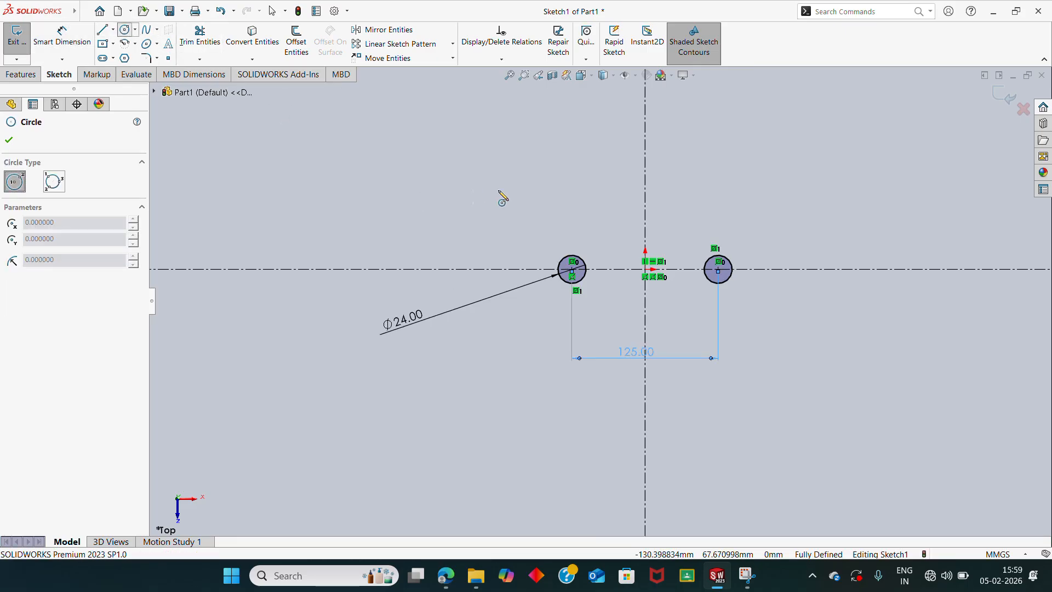
pyautogui.scroll(3, 652, 126)
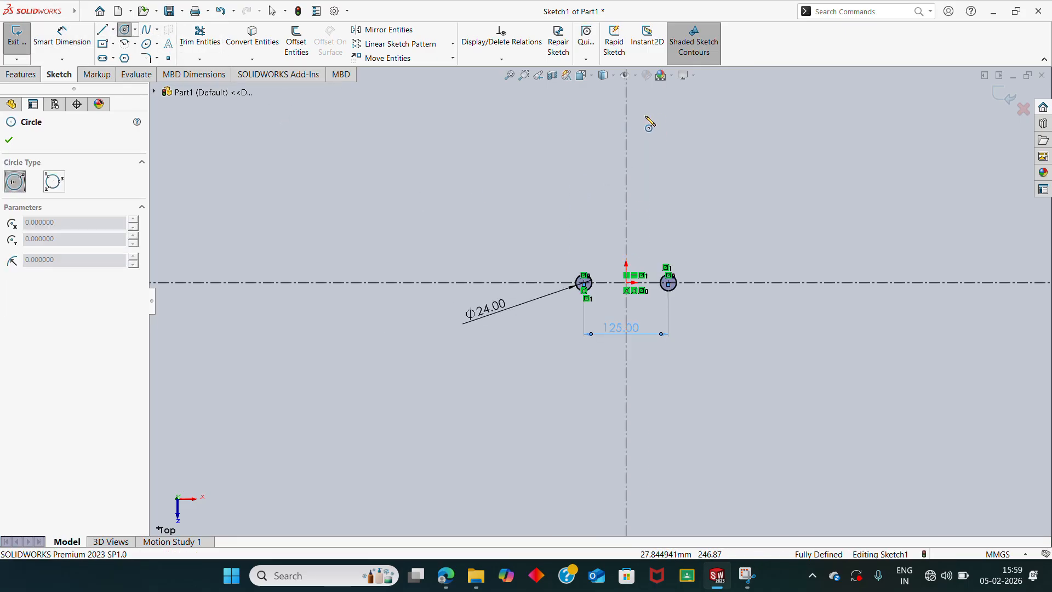
pyautogui.click(630, 142)
pyautogui.scroll(-10, 582, 293)
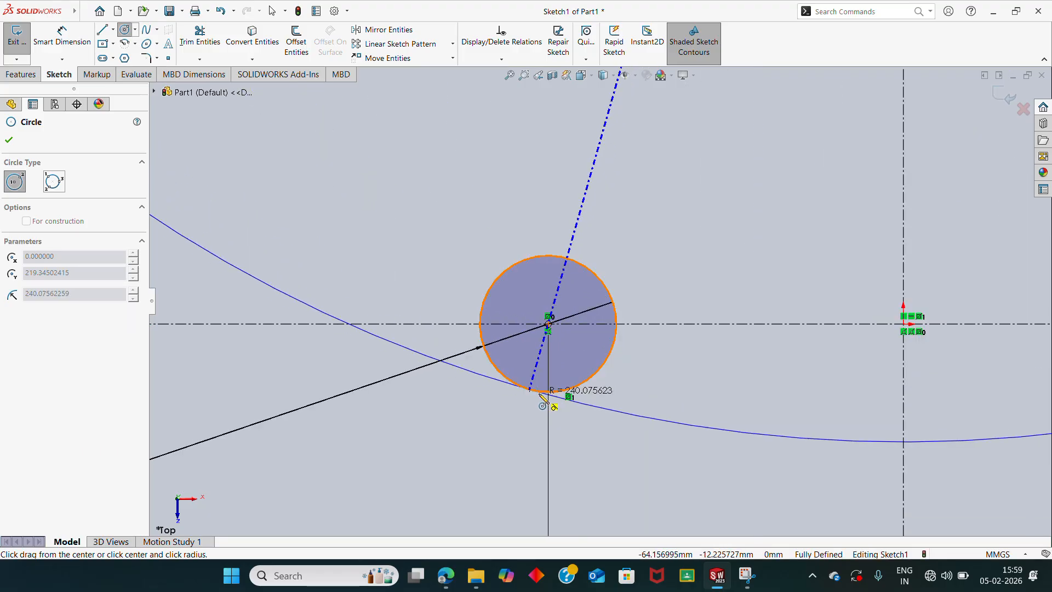
pyautogui.click(542, 399)
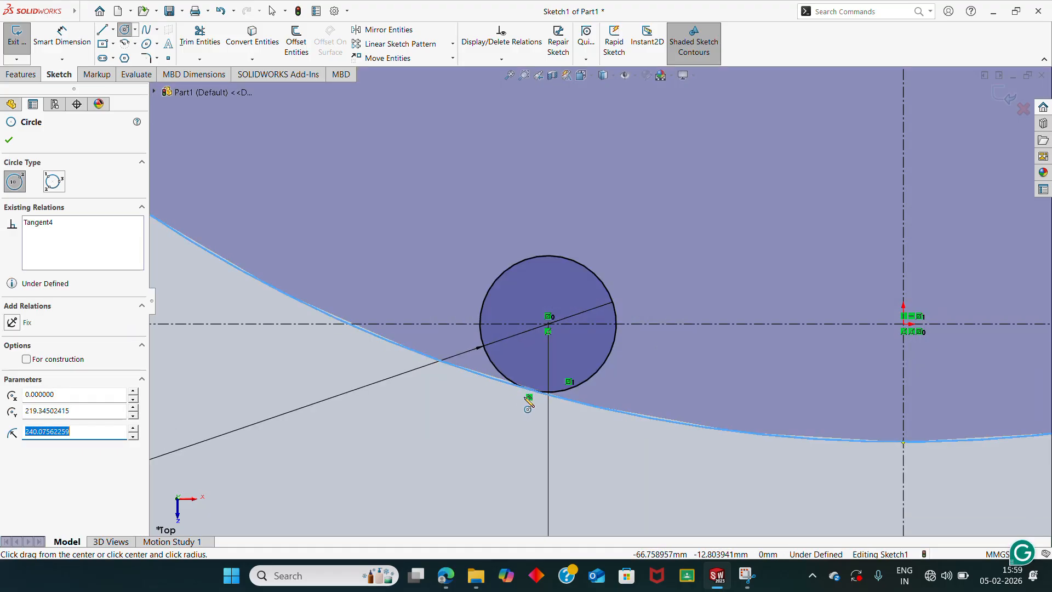
# Step: Dimension the large circle's diameter and set it to 440 mm (220*2)
pyautogui.scroll(5, 472, 404)
pyautogui.click(62, 37)
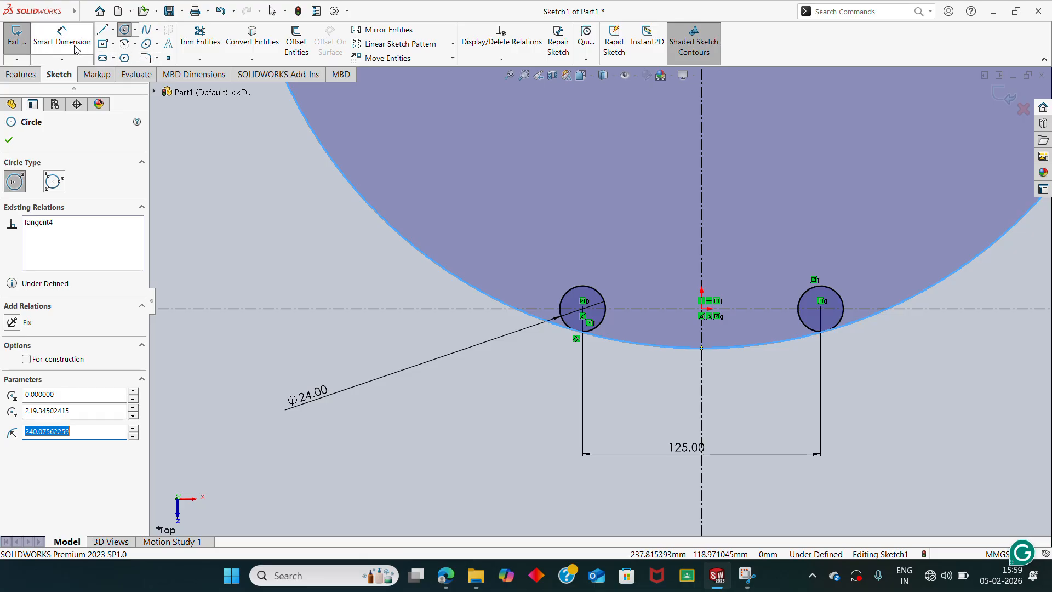
pyautogui.click(384, 198)
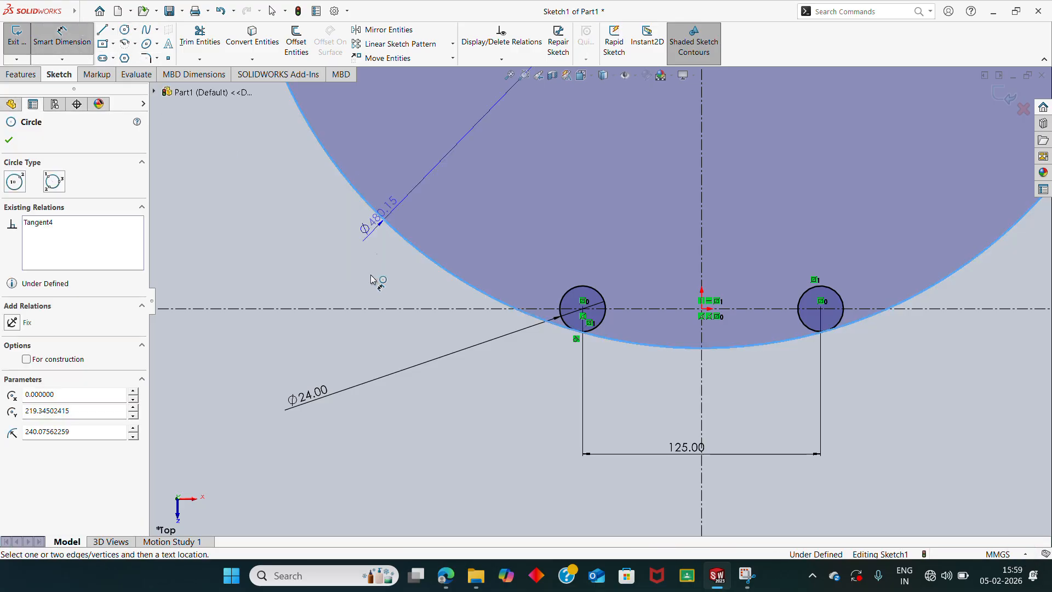
pyautogui.click(320, 369)
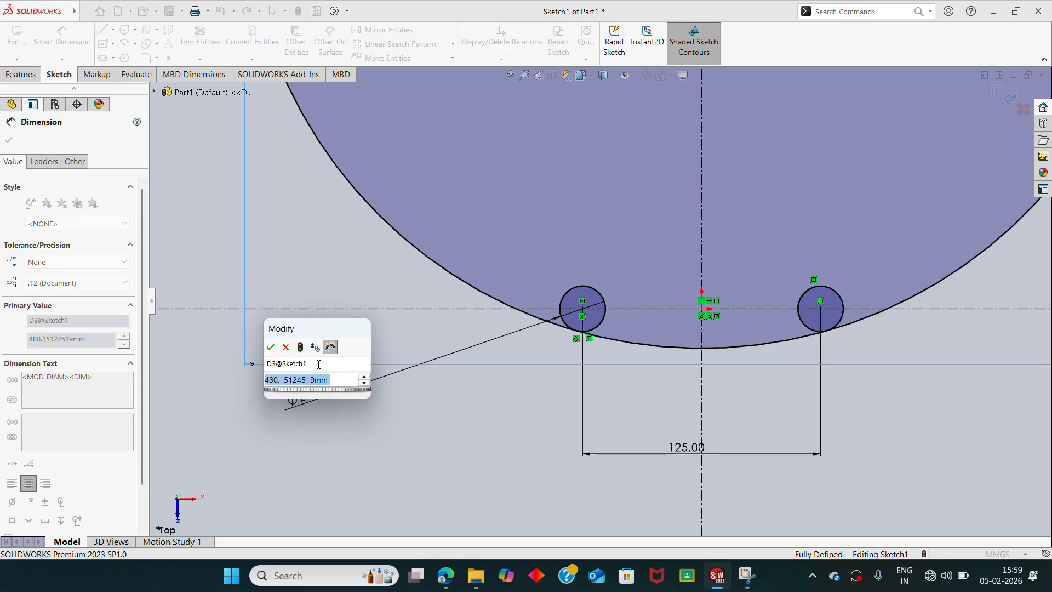
pyautogui.write('220*2')
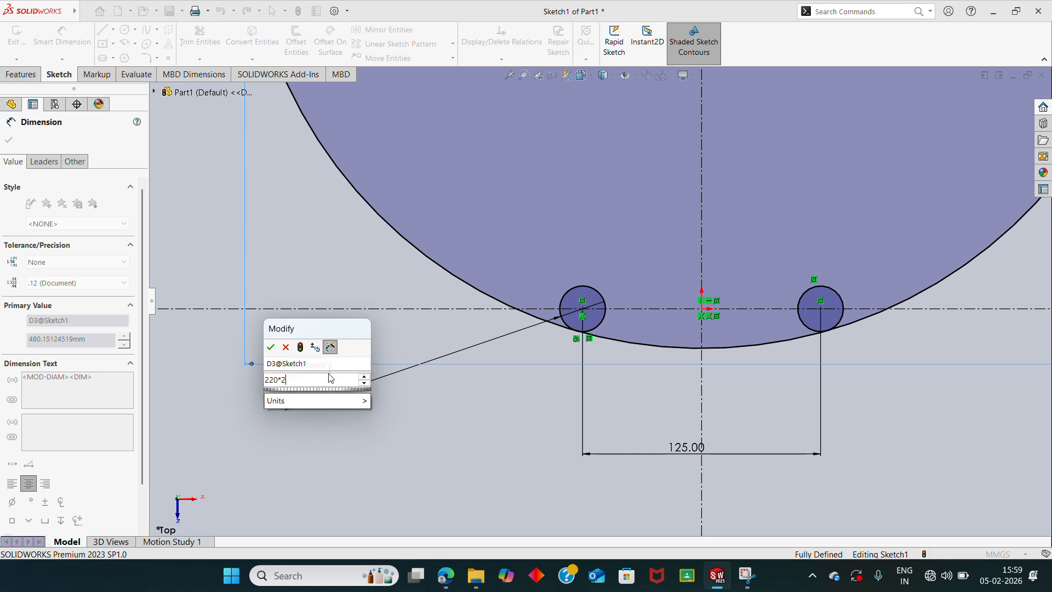
pyautogui.press('Escape')
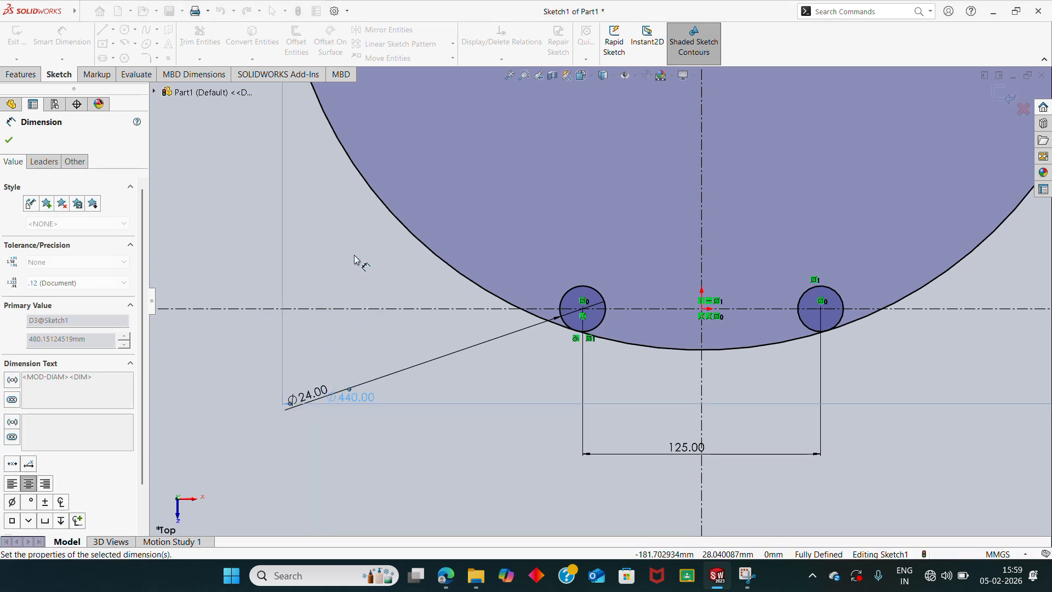
# Step: Trim the large circle with the Trim to closest option, keeping only the lower arc between the two small circles
pyautogui.click(199, 32)
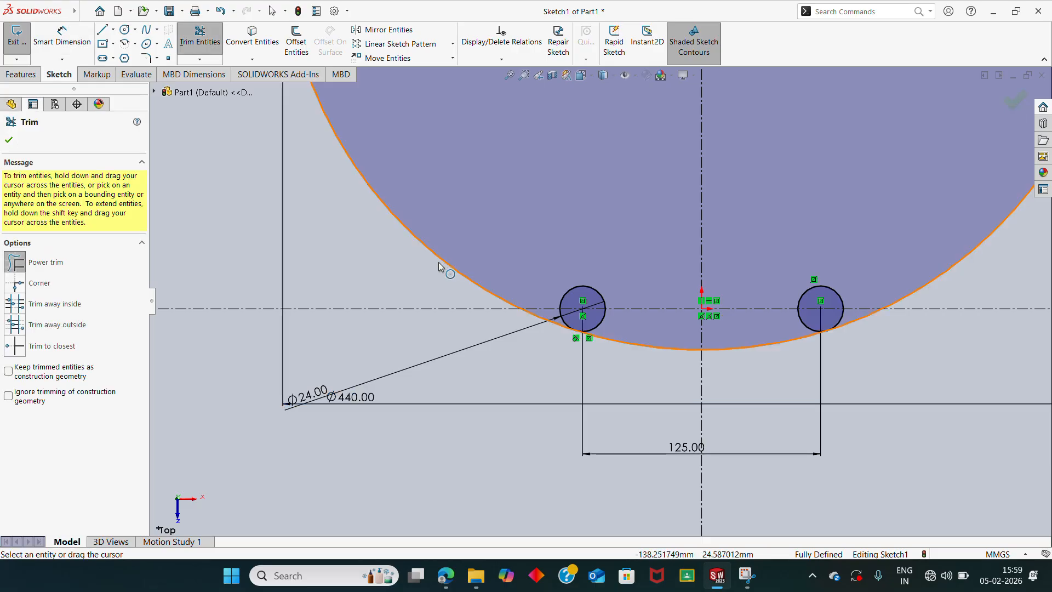
pyautogui.click(22, 347)
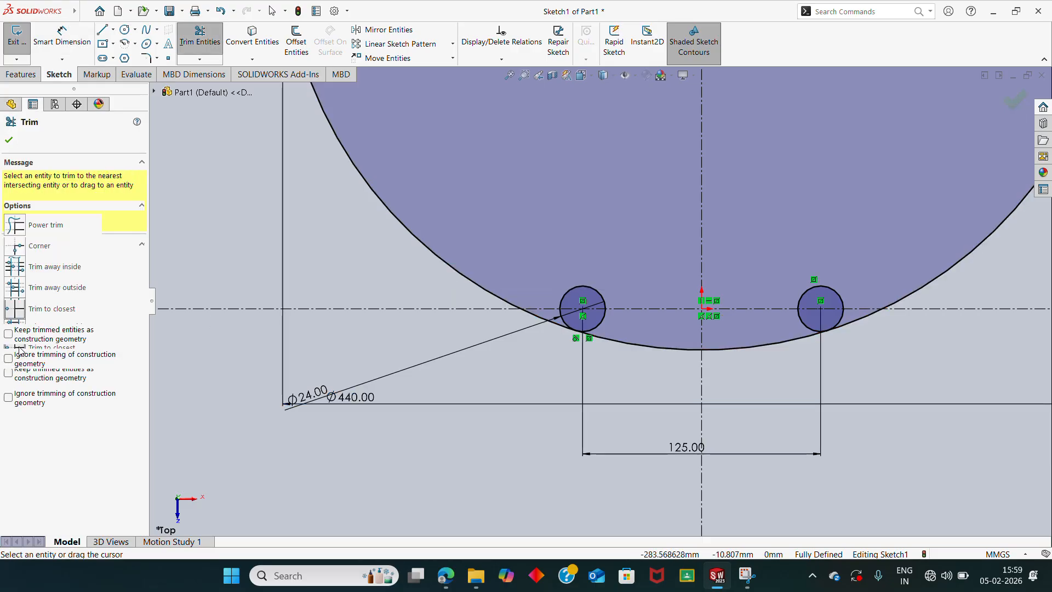
pyautogui.click(411, 238)
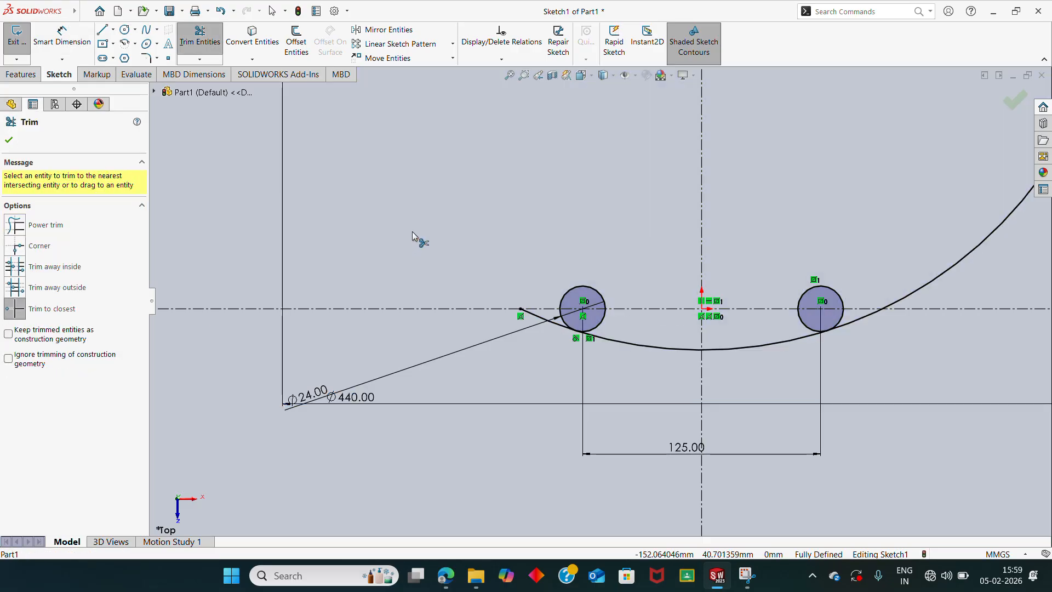
pyautogui.click(951, 269)
pyautogui.scroll(-2, 844, 340)
pyautogui.click(833, 311)
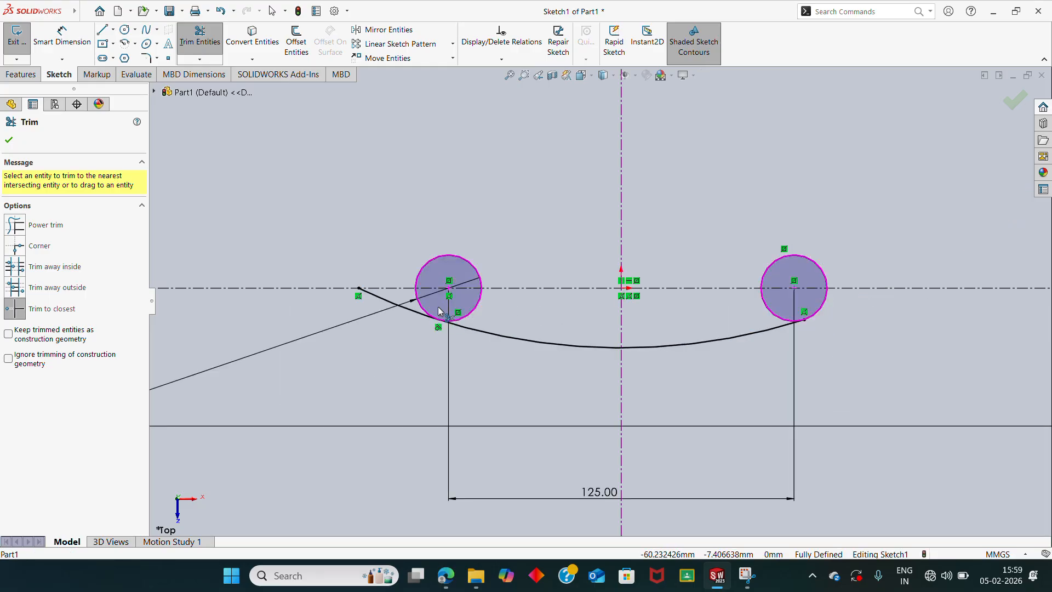
pyautogui.click(366, 298)
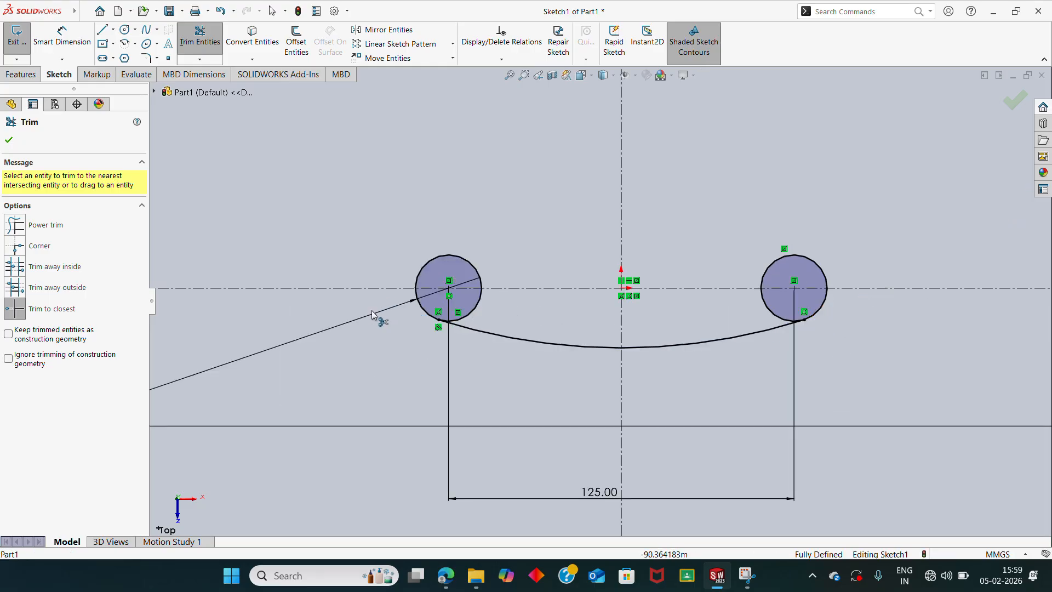
pyautogui.press('Escape')
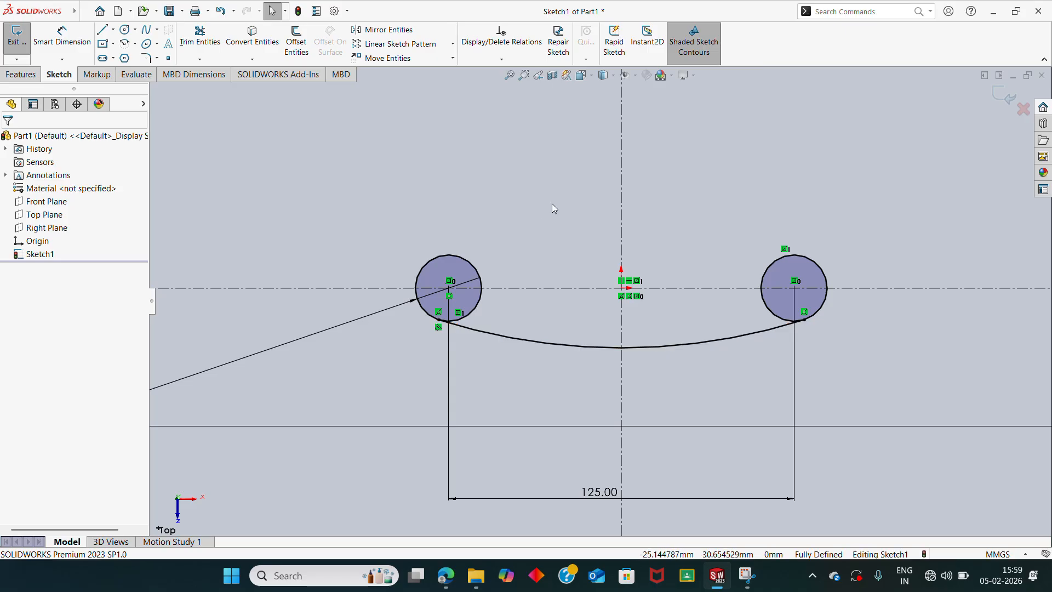
# Step: Mirror the lower arc about the horizontal centerline, keeping the original
pyautogui.click(503, 340)
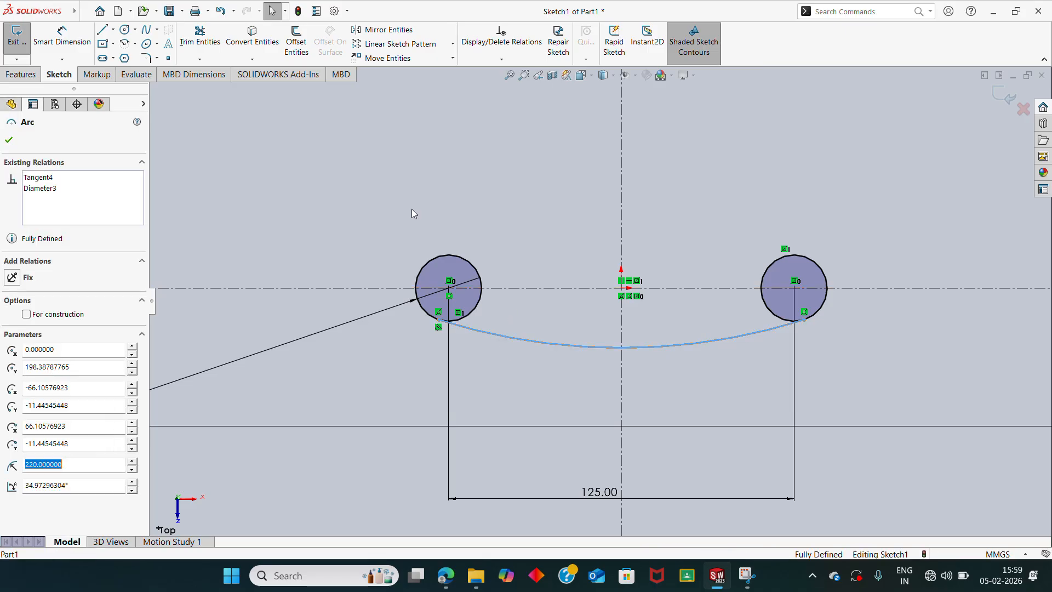
pyautogui.click(358, 34)
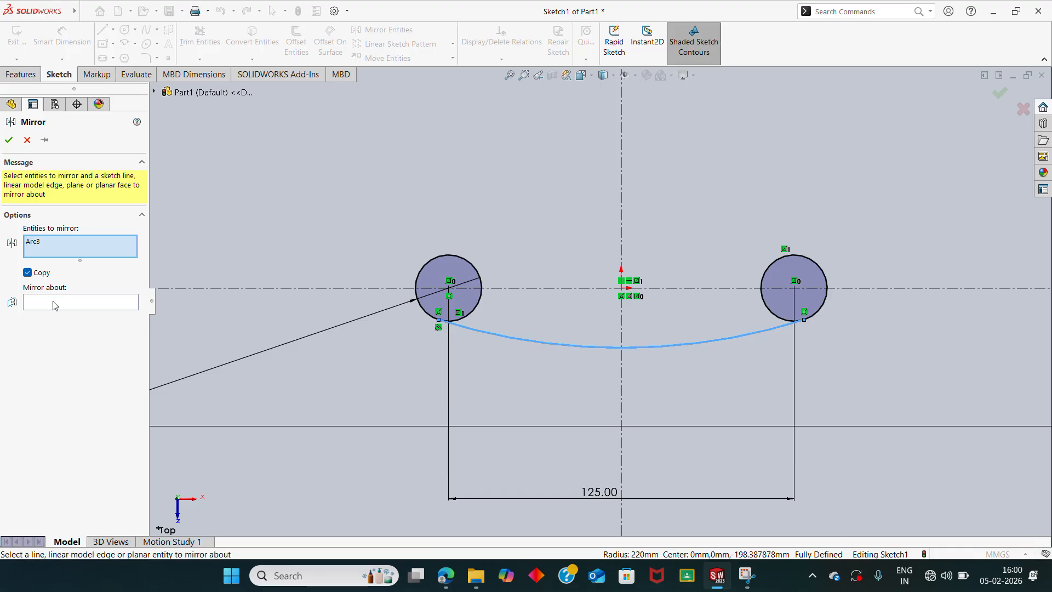
pyautogui.click(57, 304)
pyautogui.click(240, 288)
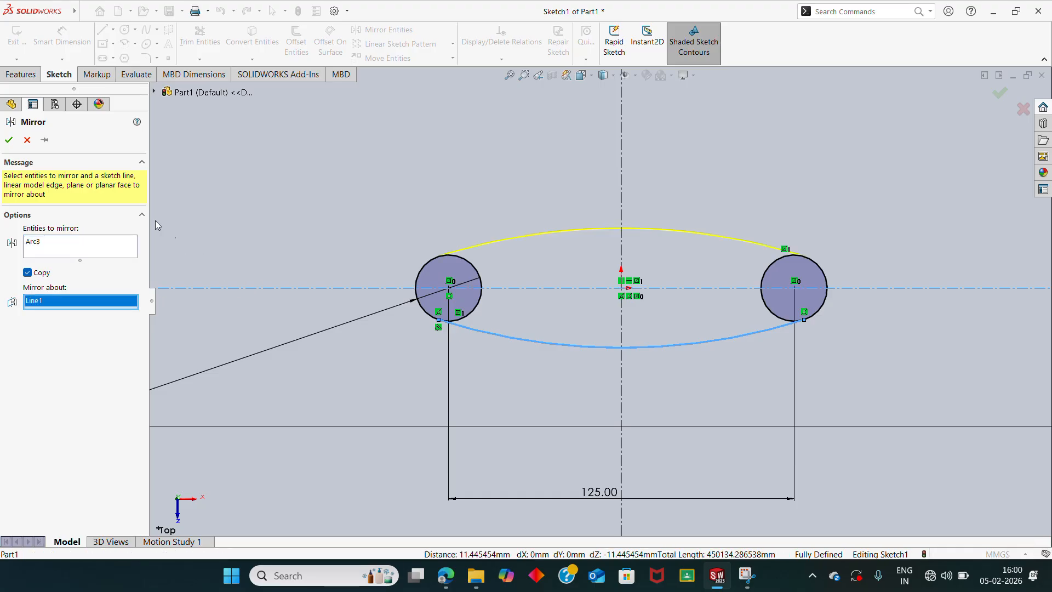
pyautogui.click(9, 141)
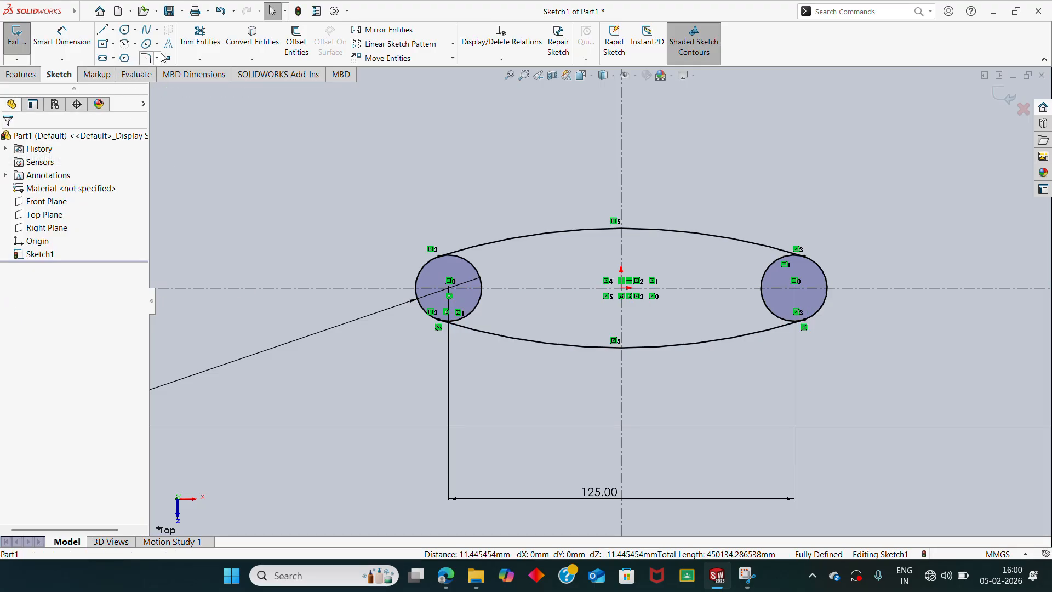
# Step: Trim away the inner portions of both small circles to leave one closed base outline, and exit the sketch
pyautogui.click(200, 41)
pyautogui.click(476, 272)
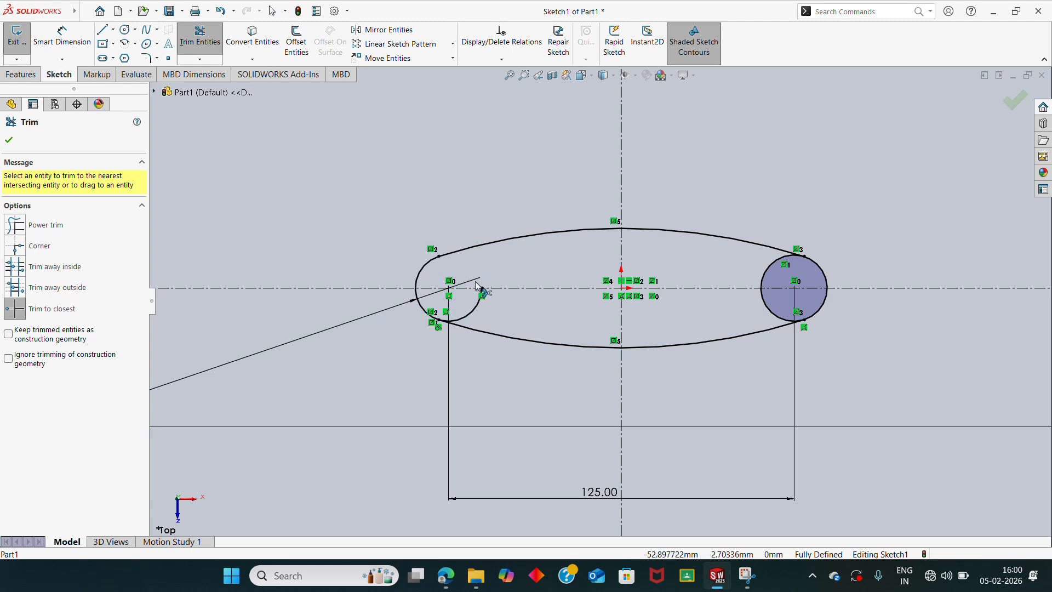
pyautogui.click(475, 305)
pyautogui.click(774, 262)
pyautogui.click(772, 312)
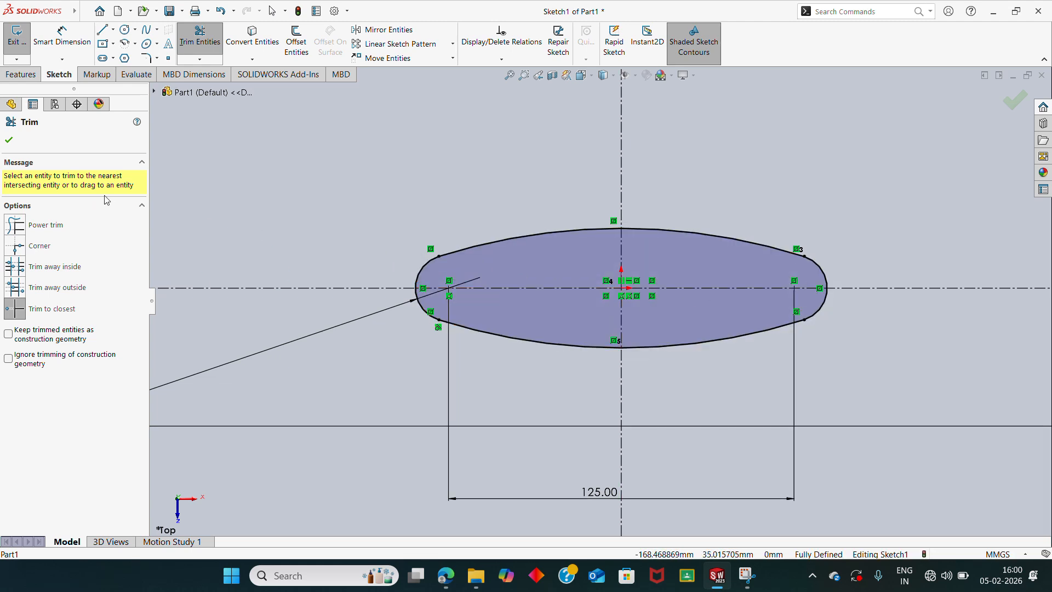
pyautogui.click(9, 140)
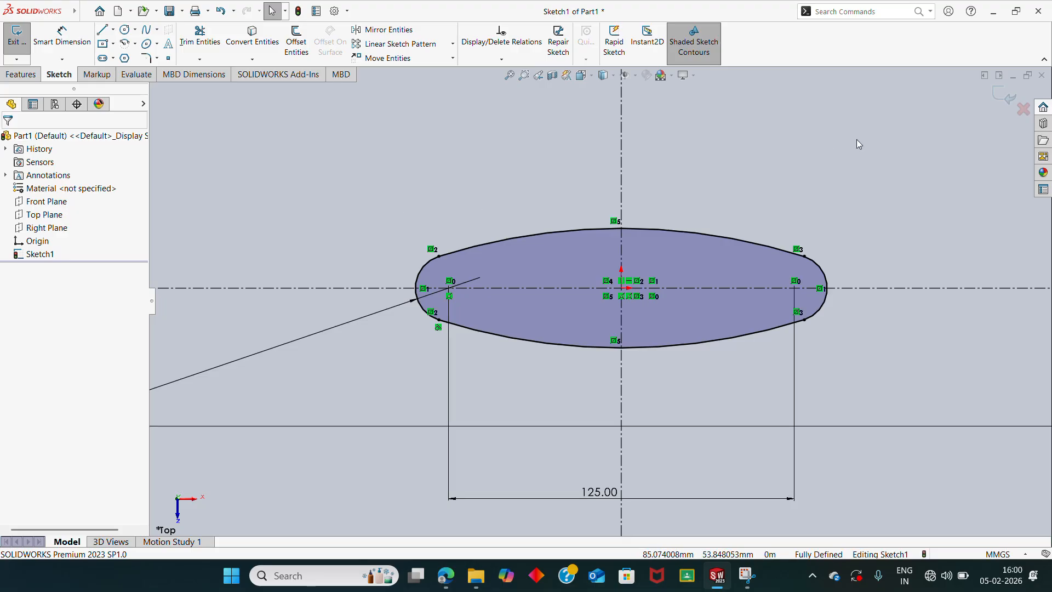
pyautogui.click(1003, 96)
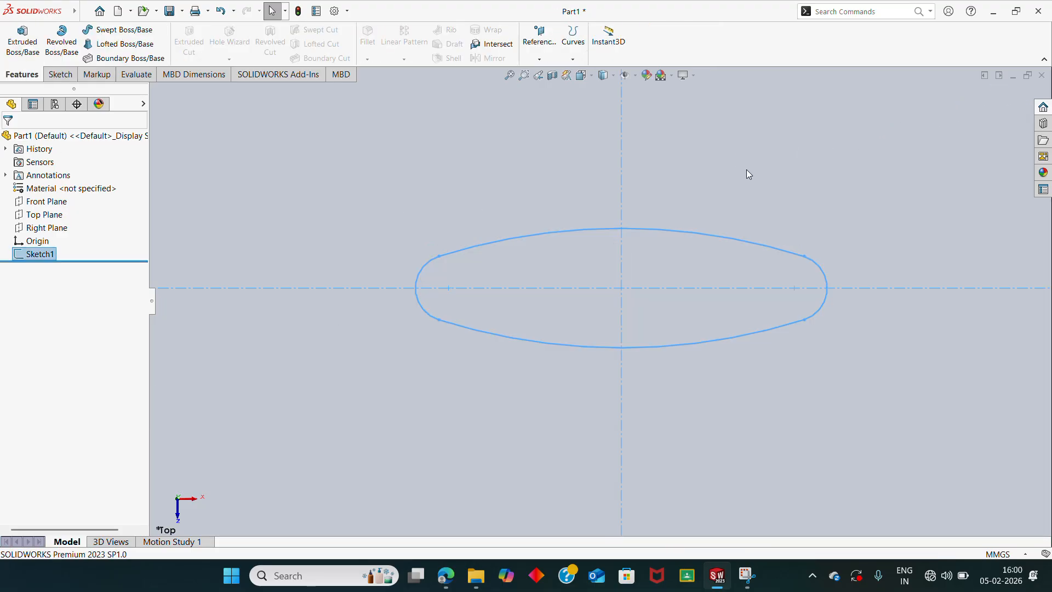
# Step: Extrude the base outline 5 mm as a blind boss, taking the plate thickness from the PDF drawing
pyautogui.hotkey('ctrl', '7')
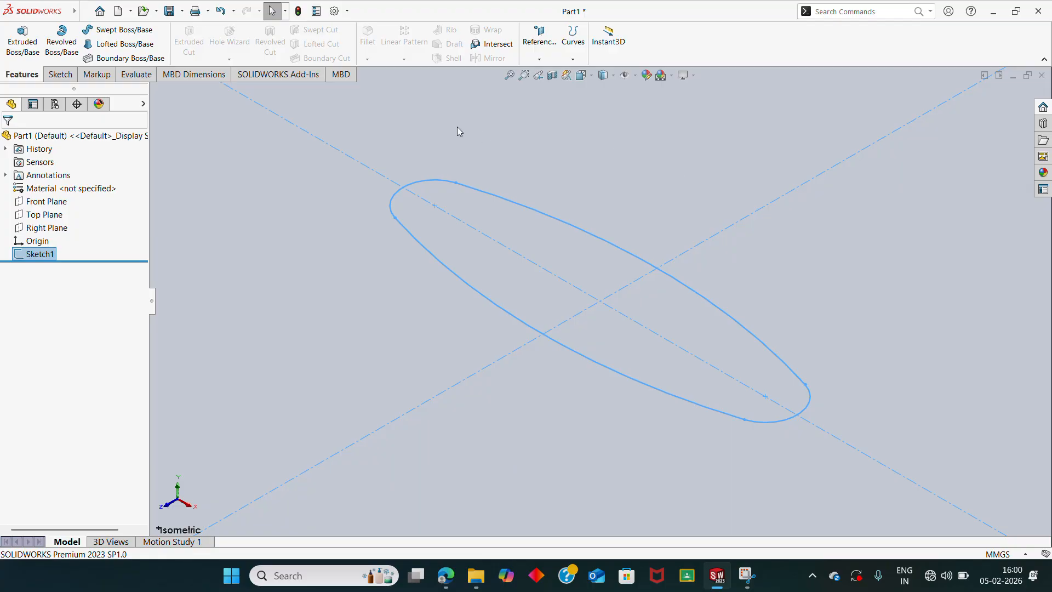
pyautogui.click(26, 44)
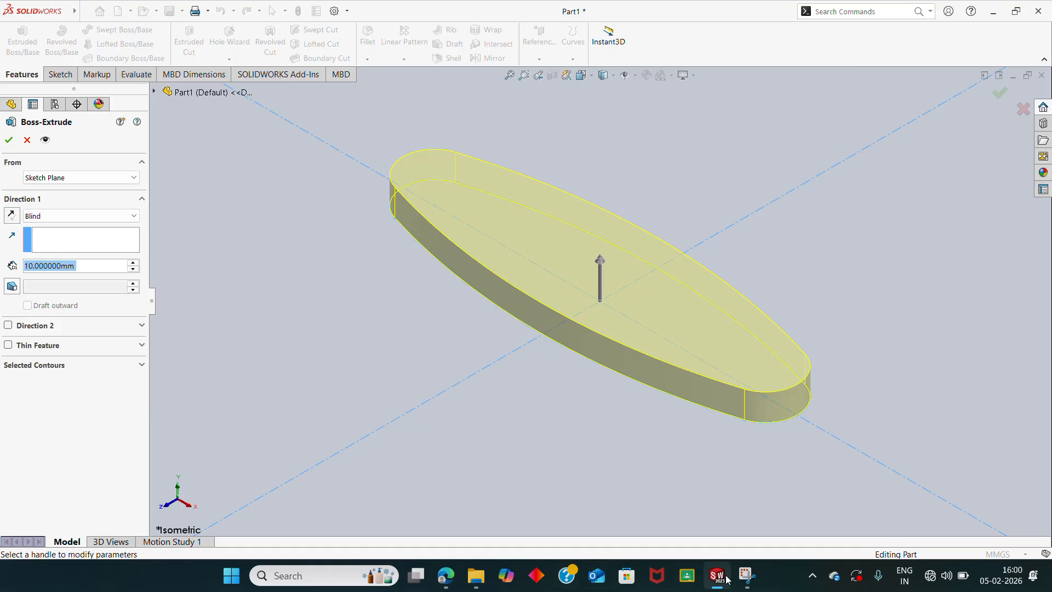
pyautogui.moveTo(446, 575)
pyautogui.click(480, 537)
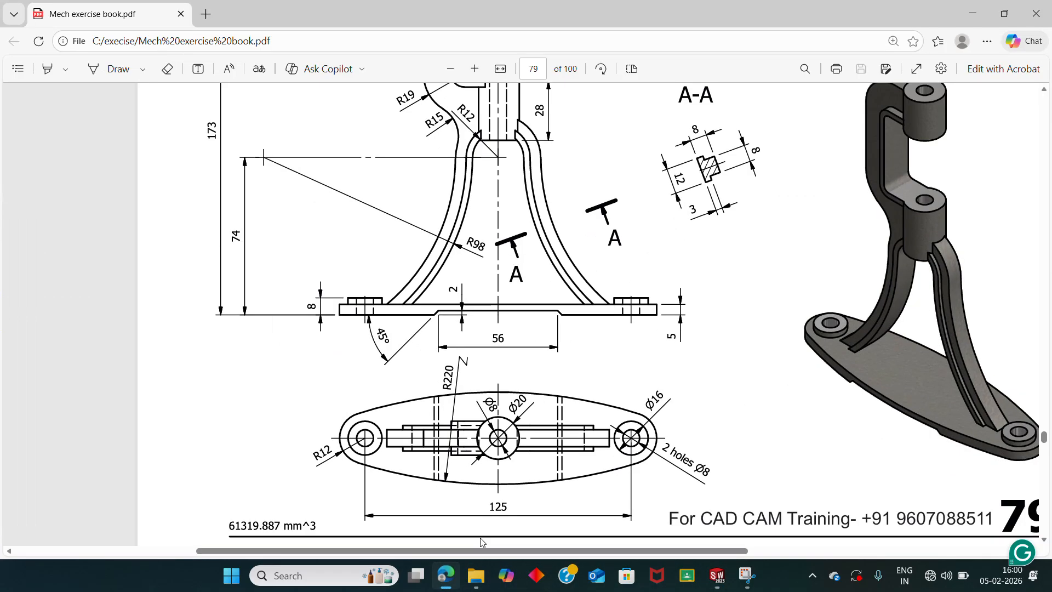
pyautogui.click(458, 581)
pyautogui.doubleClick(85, 267)
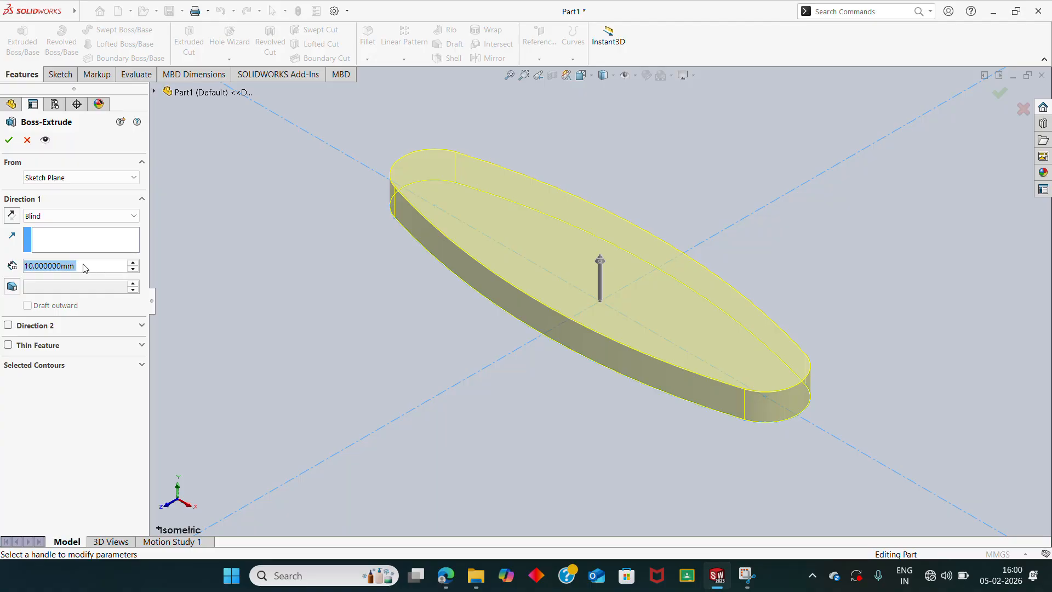
pyautogui.write('5')
pyautogui.press('Return')
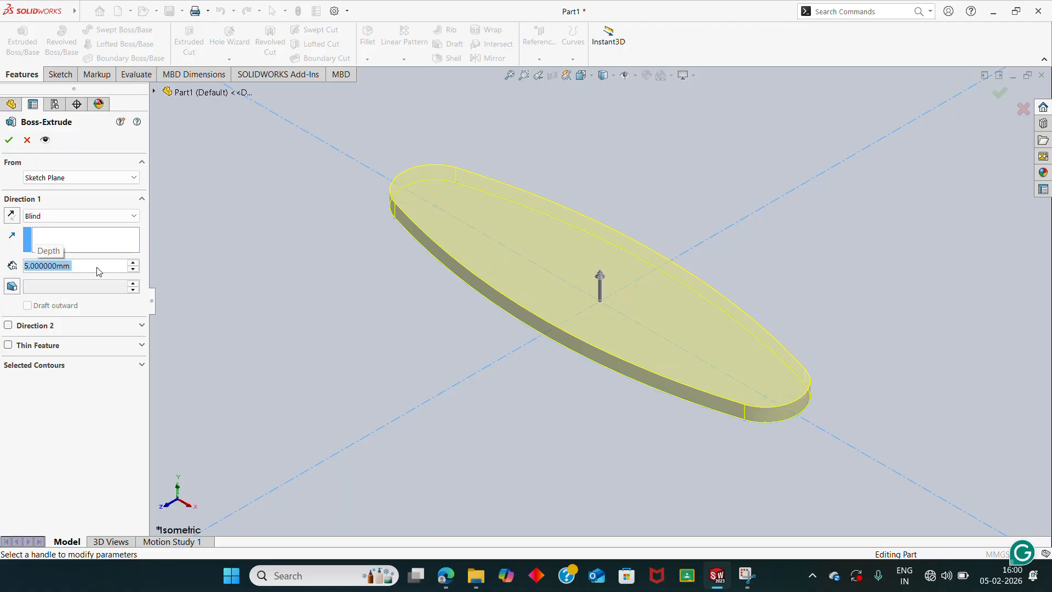
pyautogui.click(9, 140)
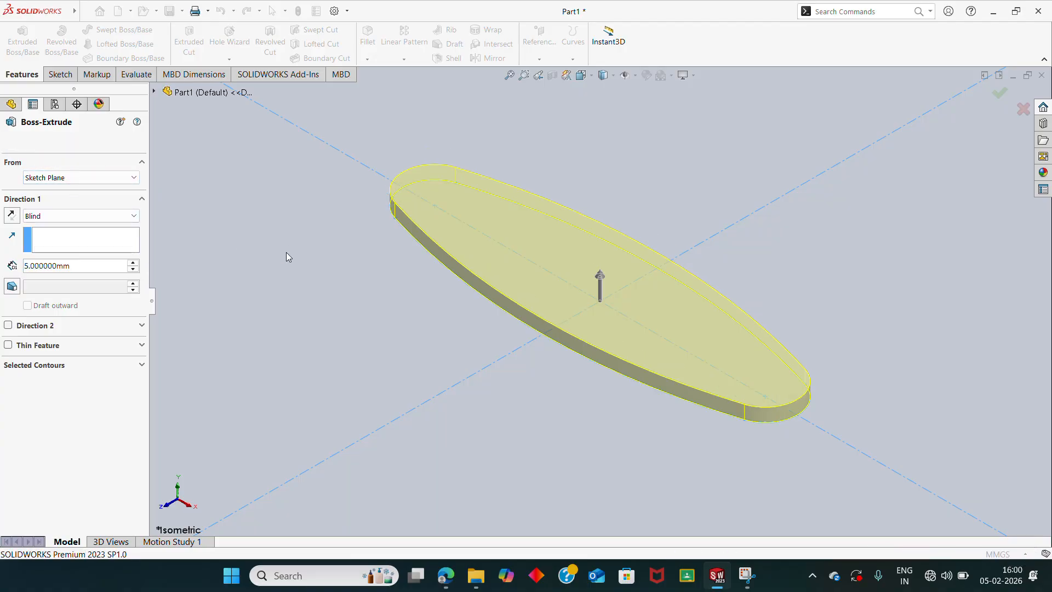
pyautogui.moveTo(410, 285); pyautogui.dragTo(445, 283, button='middle')
# Step: Check the underside recess dimensions in the PDF drawing, and open a new sketch on the Front Plane in SOLIDWORKS
pyautogui.moveTo(441, 573)
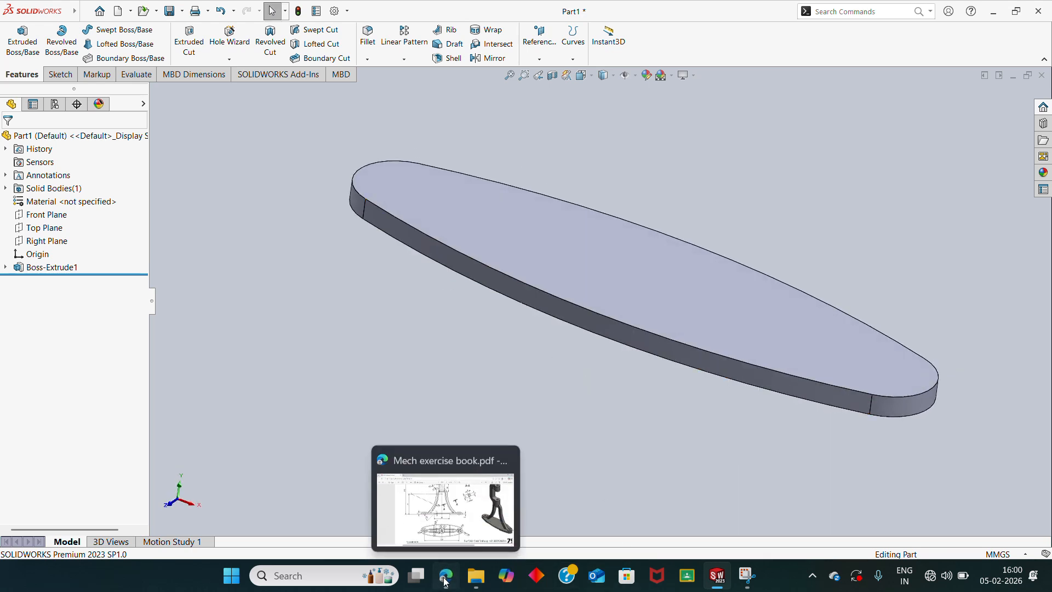
pyautogui.click(444, 499)
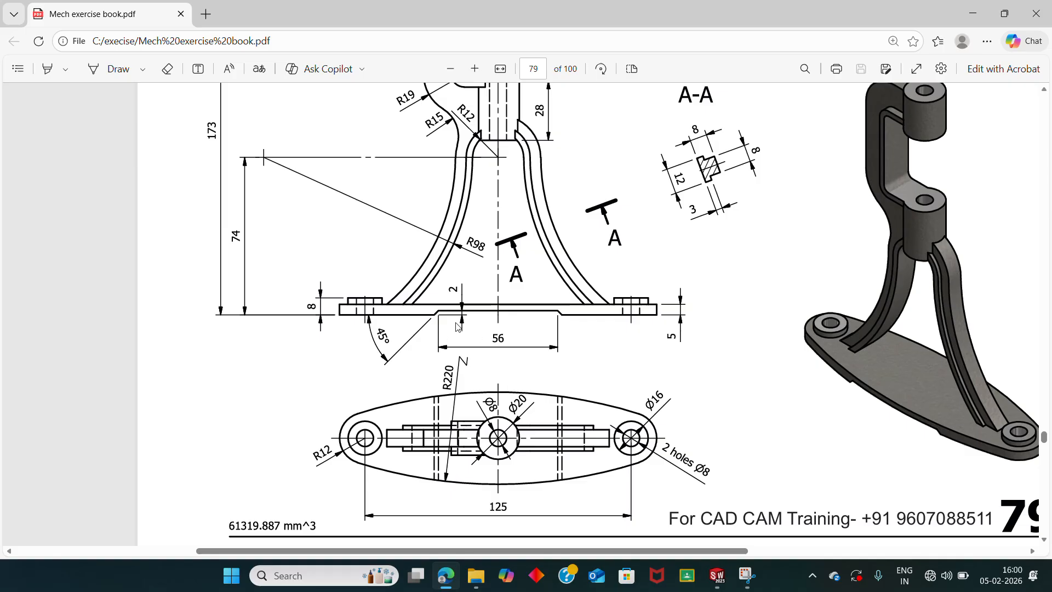
pyautogui.keyDown('ctrl'); pyautogui.scroll(3, 456, 326); pyautogui.keyUp('ctrl')
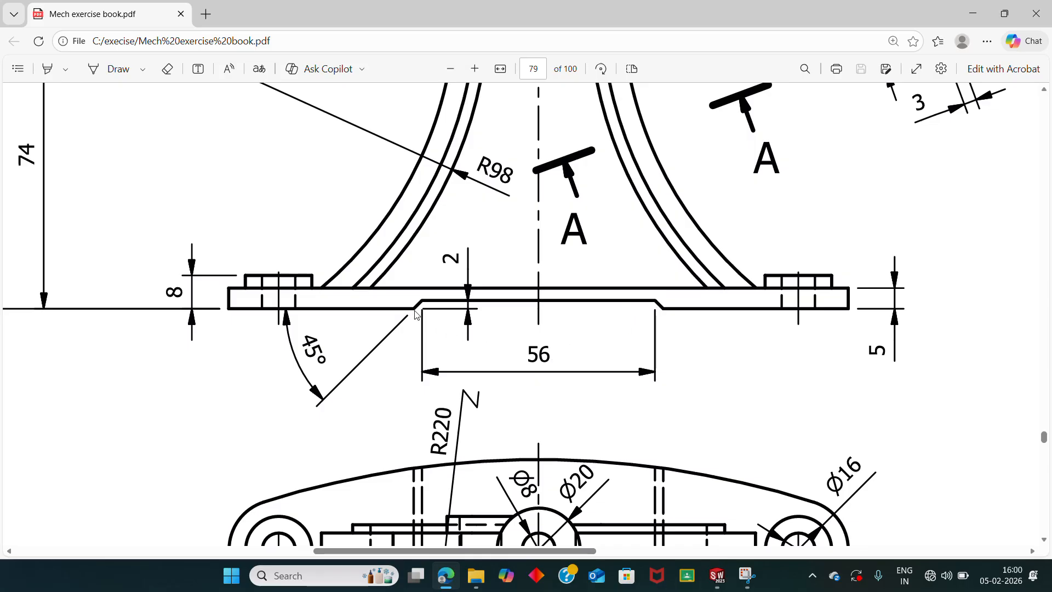
pyautogui.scroll(-3, 415, 313)
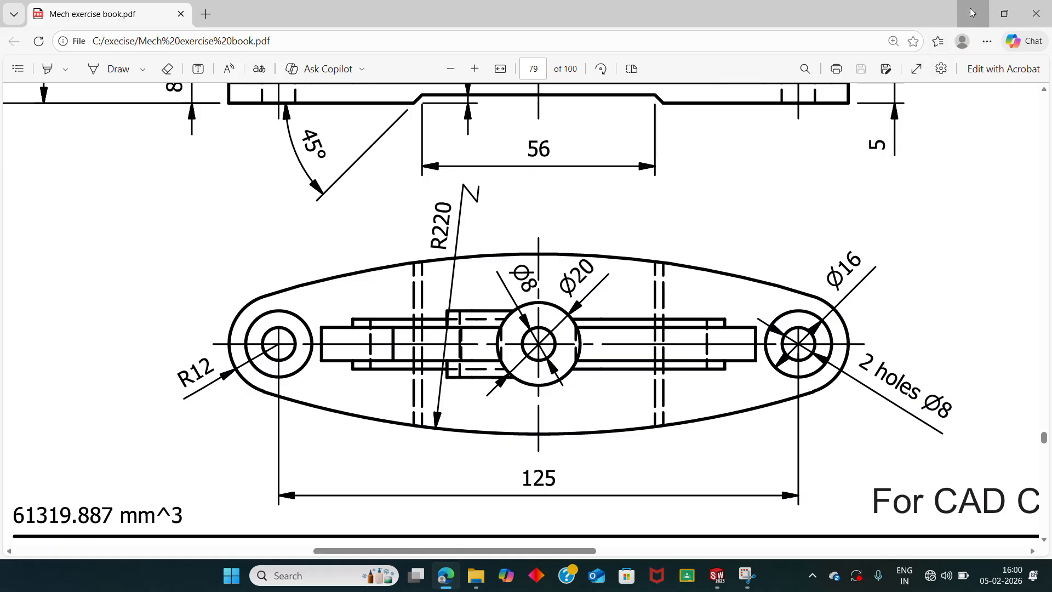
pyautogui.hotkey('alt', 'Tab')
pyautogui.click(55, 214)
pyautogui.click(61, 193)
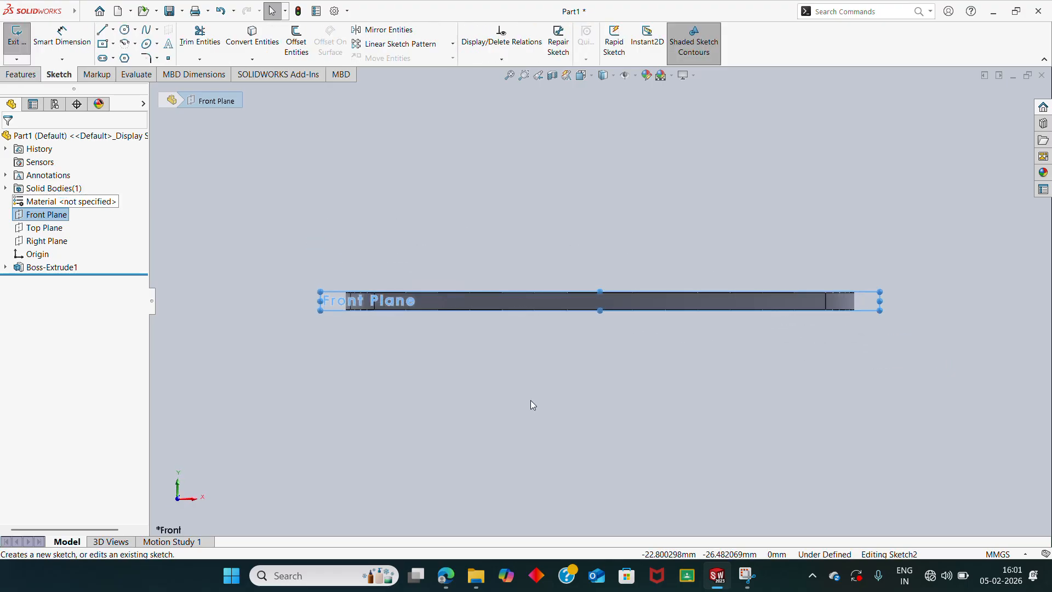
# Step: Sketch a low trapezoid of four lines, about 96 mm wide at its base, on the plate's bottom edge, with the shorter side inside the plate
pyautogui.click(103, 33)
pyautogui.scroll(-2, 685, 399)
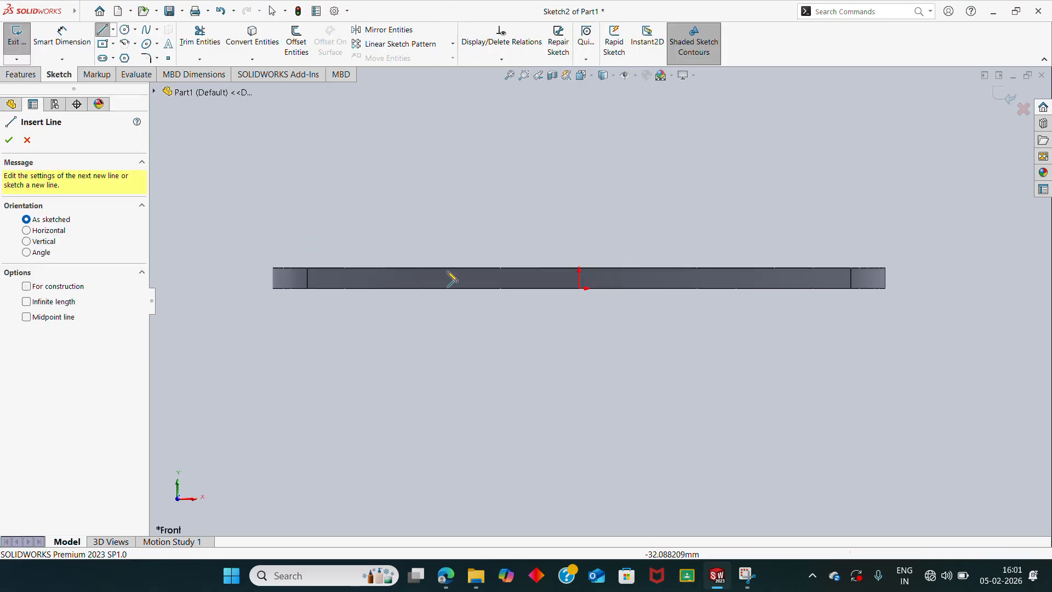
pyautogui.click(380, 289)
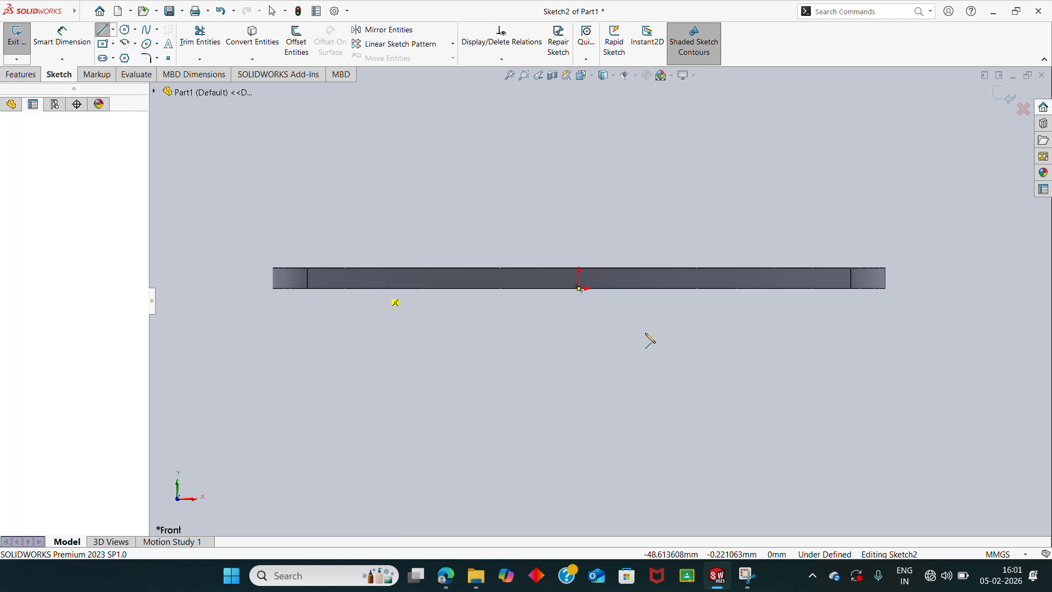
pyautogui.click(771, 288)
pyautogui.click(760, 279)
pyautogui.scroll(-3, 684, 284)
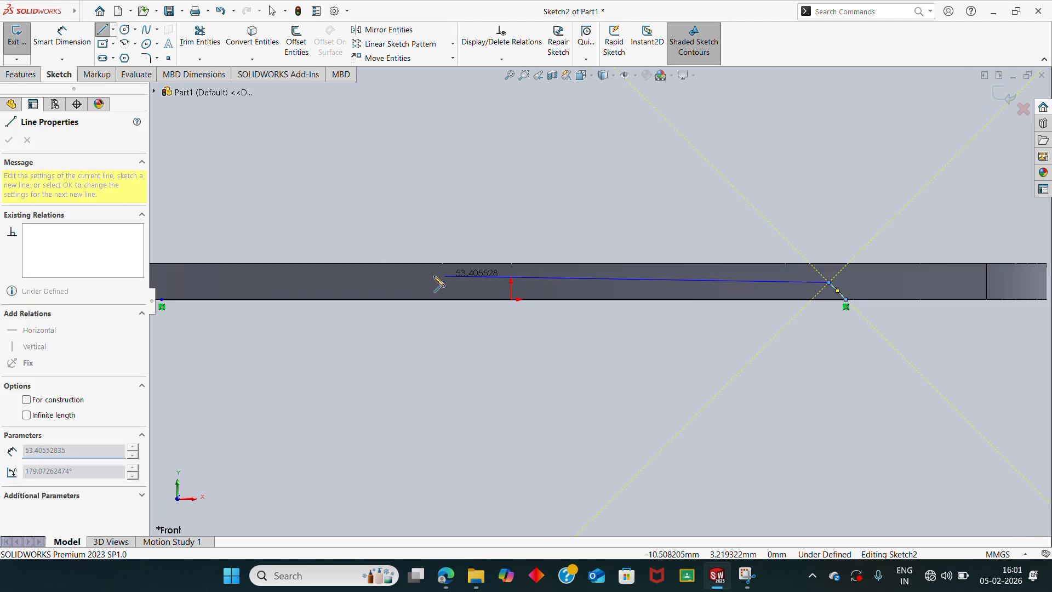
pyautogui.scroll(2, 588, 286)
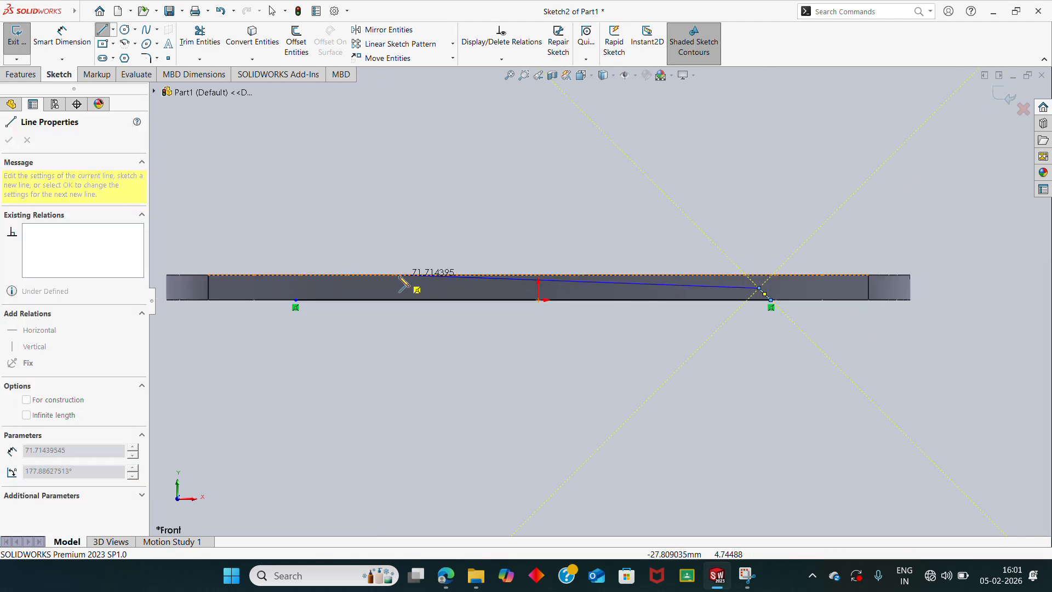
pyautogui.click(319, 287)
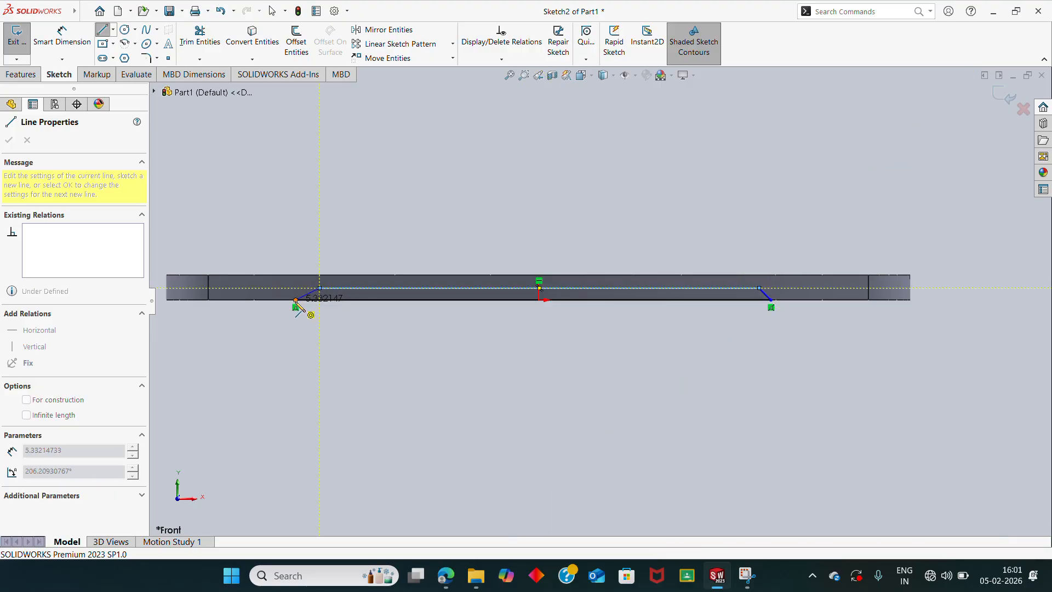
pyautogui.click(297, 300)
pyautogui.scroll(-2, 304, 356)
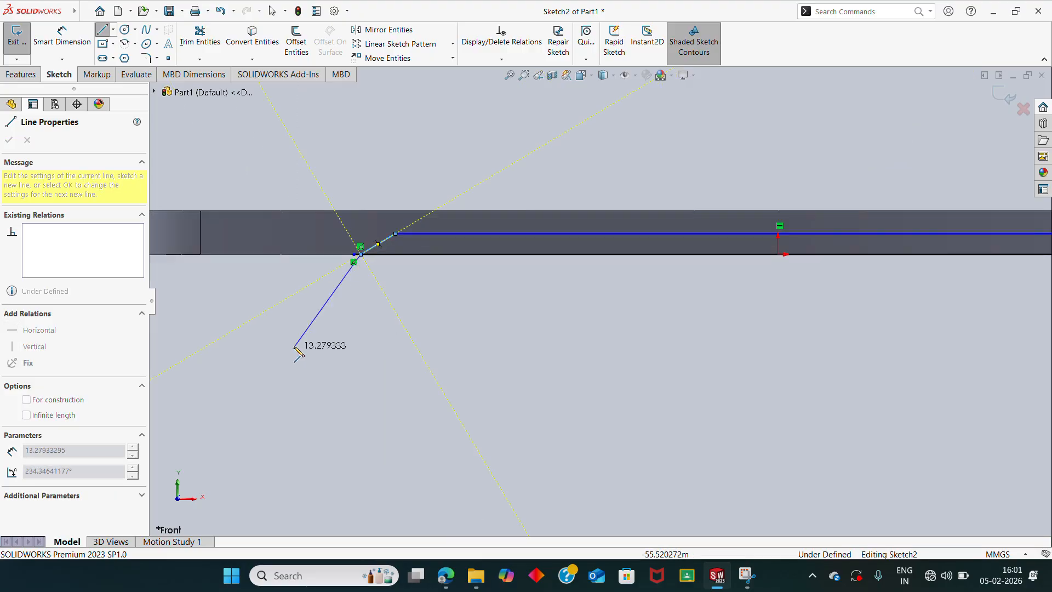
pyautogui.press('Escape')
# Step: Close the trapezoid's open lower-left corner by making the two loose line endpoints coincident
pyautogui.scroll(-4, 291, 276)
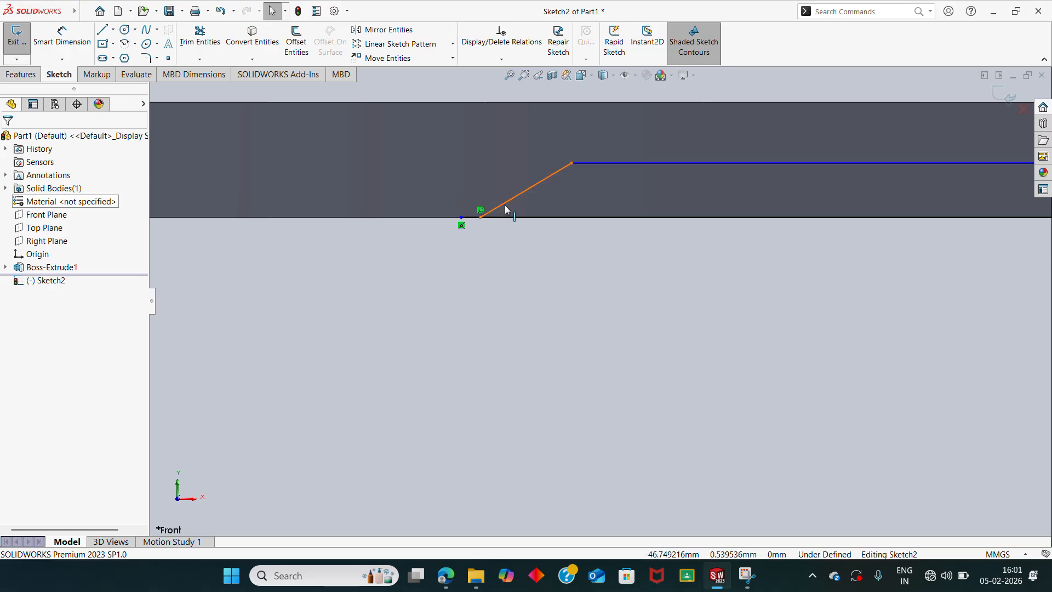
pyautogui.click(461, 218)
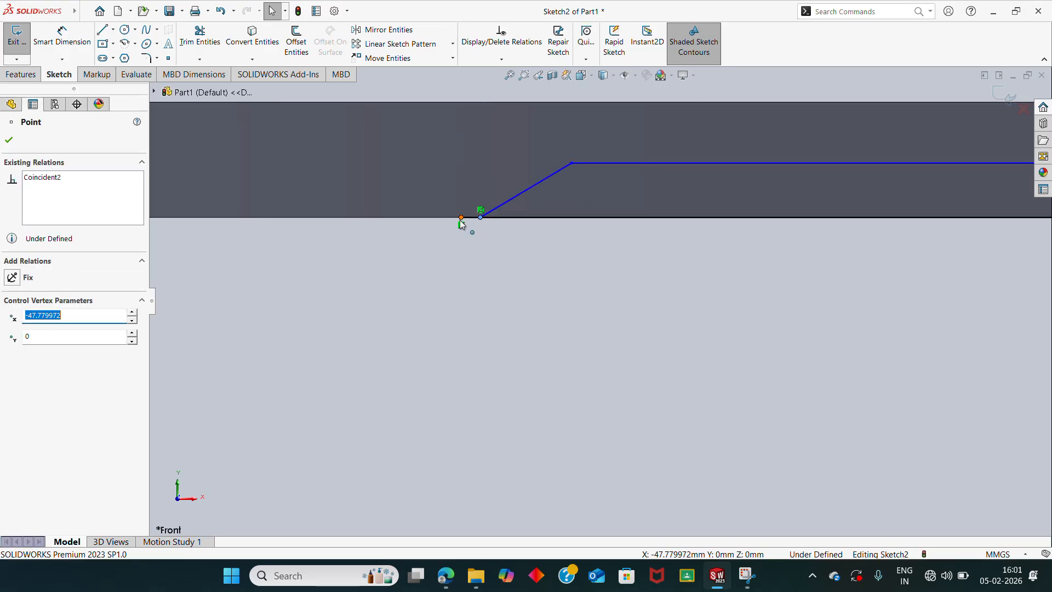
pyautogui.keyDown('ctrl'); pyautogui.click(462, 224); pyautogui.keyUp('ctrl')
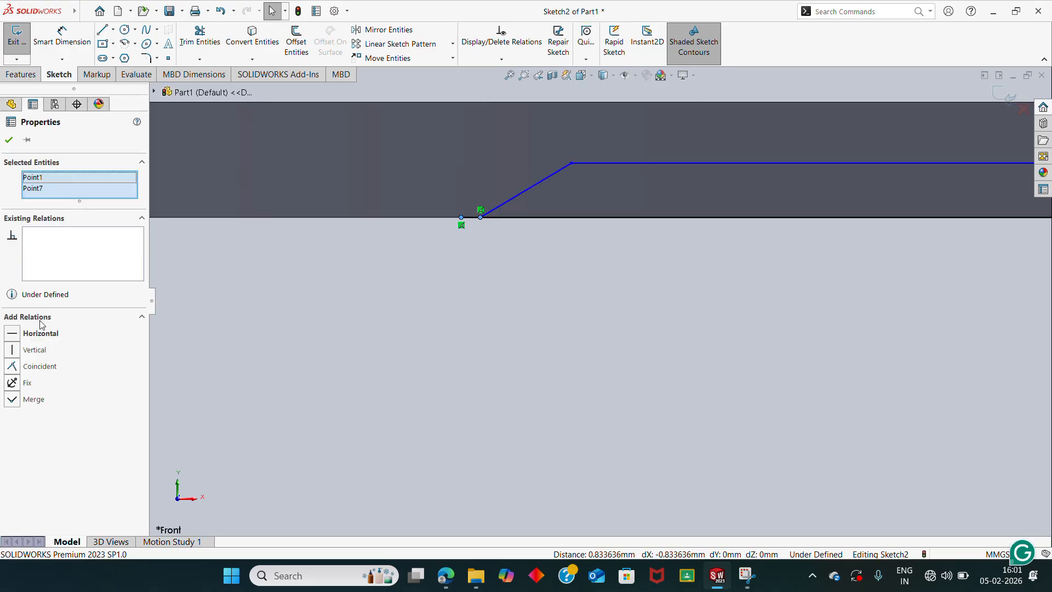
pyautogui.click(12, 366)
pyautogui.click(396, 342)
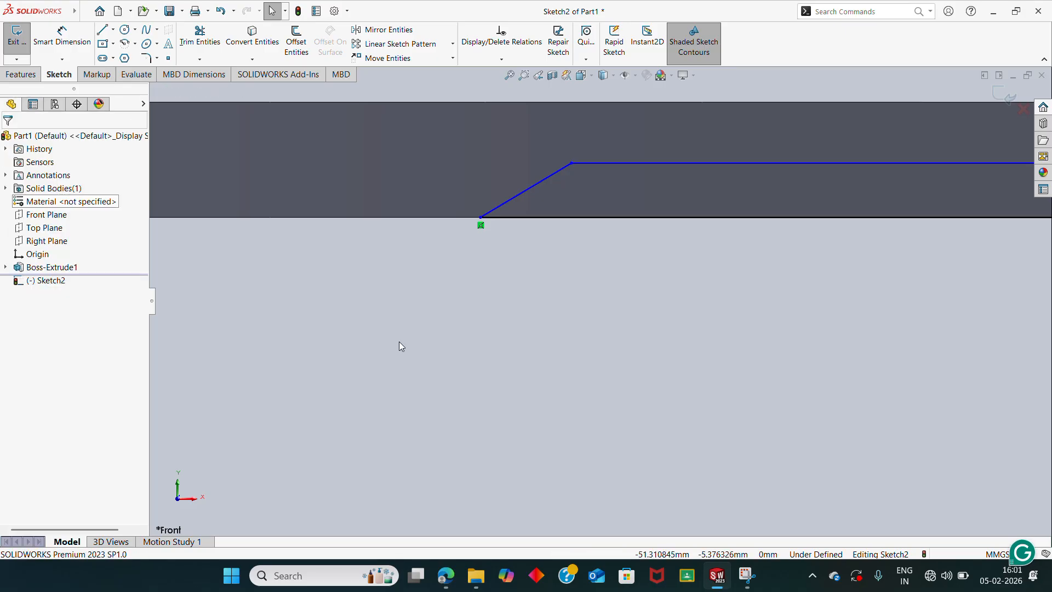
# Step: Draw a vertical construction line of infinite length through the origin
pyautogui.scroll(4, 399, 341)
pyautogui.scroll(3, 596, 304)
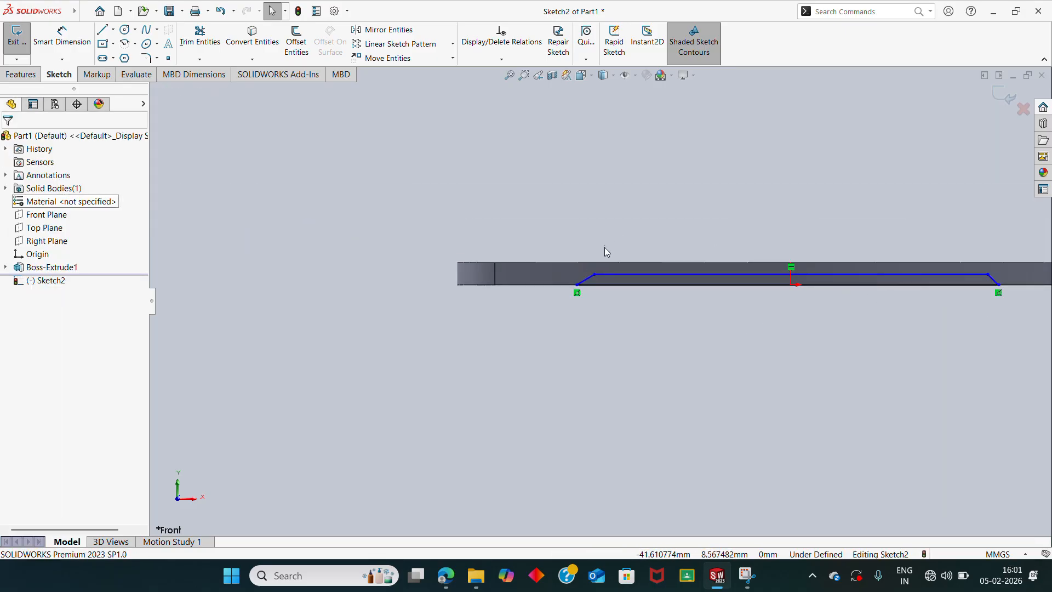
pyautogui.press('l')
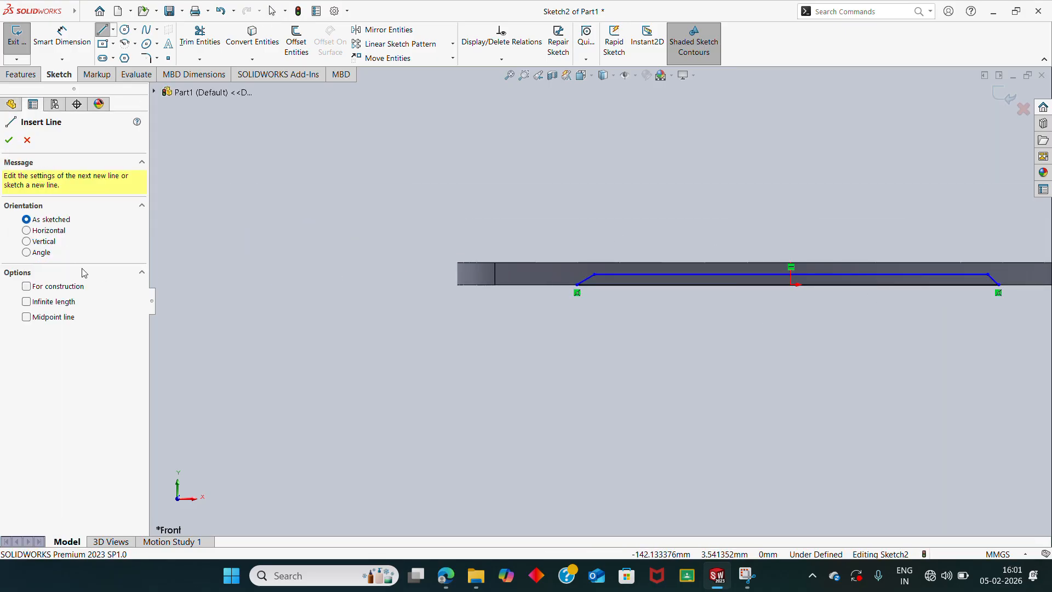
pyautogui.click(45, 242)
pyautogui.click(47, 286)
pyautogui.click(33, 301)
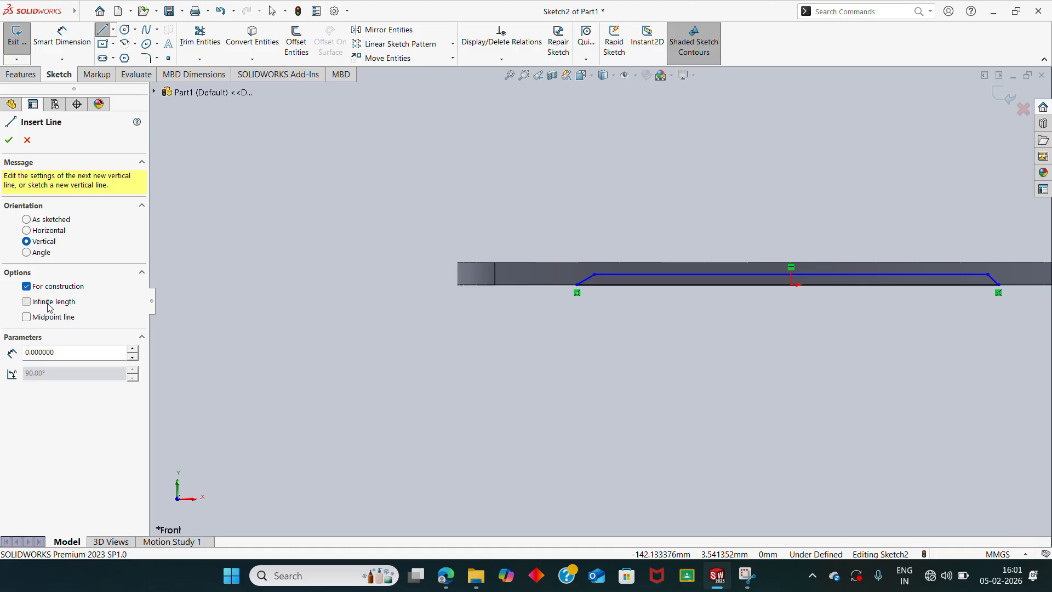
pyautogui.click(795, 288)
pyautogui.press('Escape')
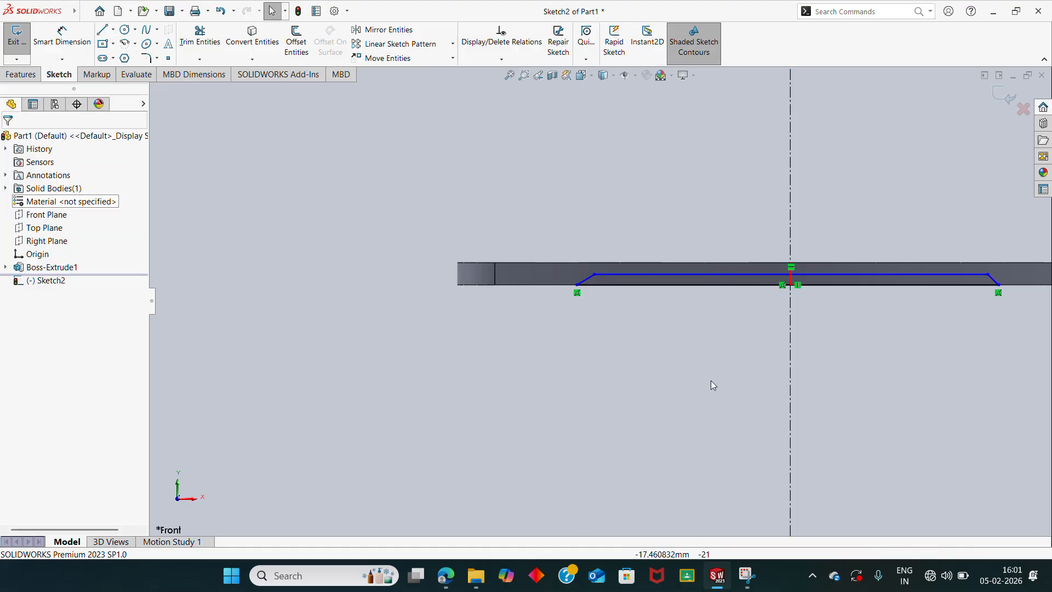
# Step: Make the trapezoid's two slanted sides symmetric about the vertical centerline
pyautogui.click(584, 280)
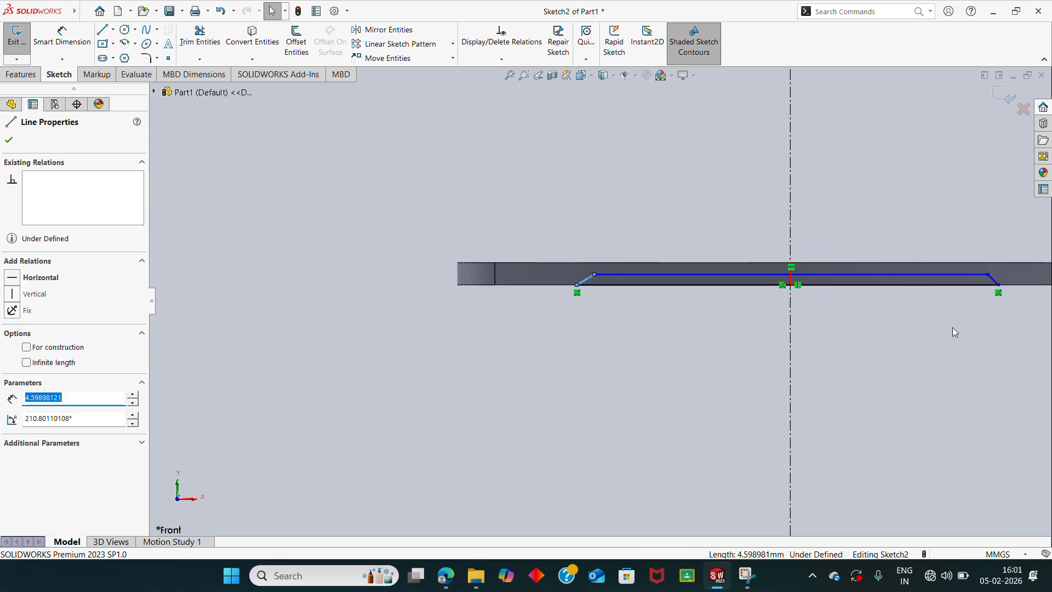
pyautogui.keyDown('ctrl'); pyautogui.click(993, 280); pyautogui.keyUp('ctrl')
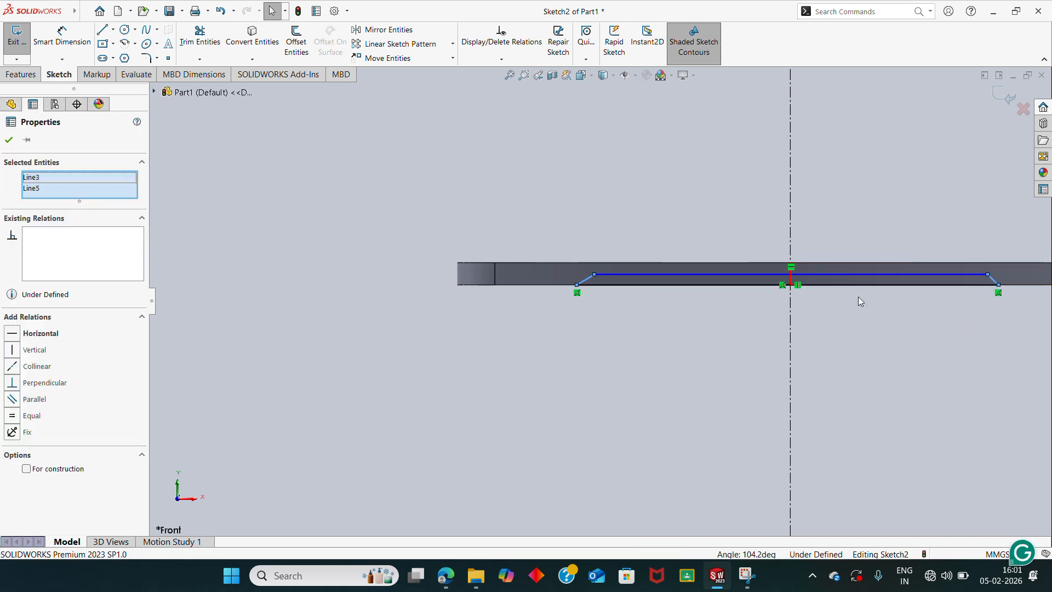
pyautogui.keyDown('ctrl'); pyautogui.click(791, 157); pyautogui.keyUp('ctrl')
pyautogui.click(12, 410)
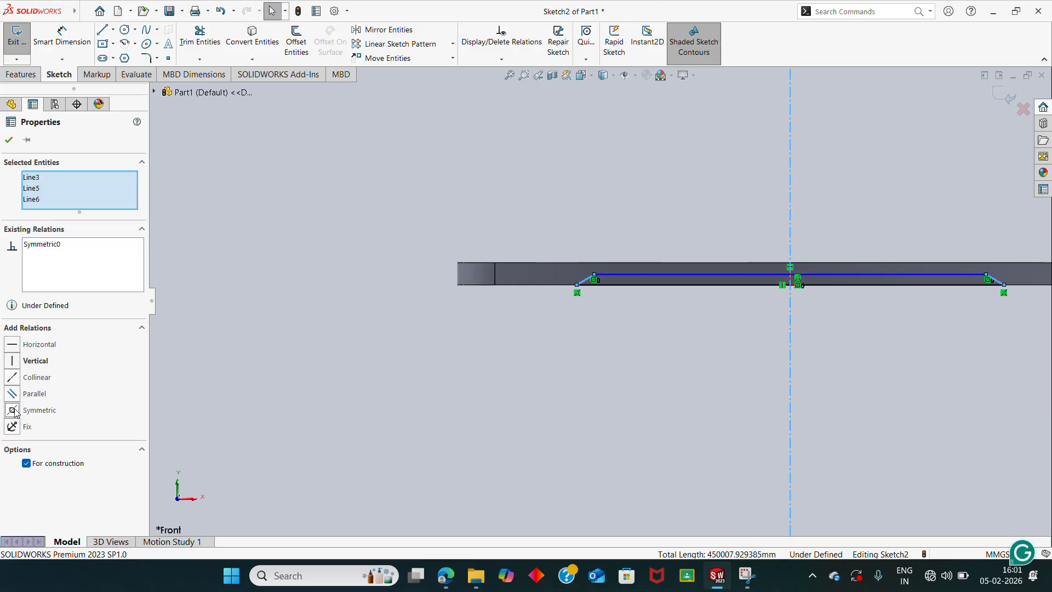
pyautogui.click(428, 386)
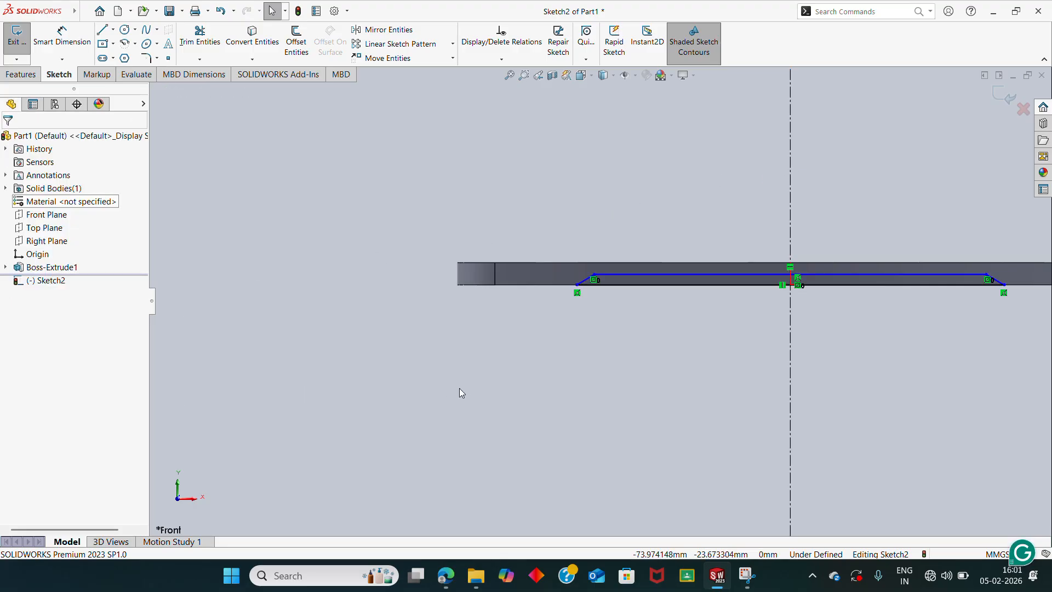
# Step: Dimension the angle between the left slanted side and the base line at 45 degrees
pyautogui.click(82, 31)
pyautogui.scroll(-6, 593, 274)
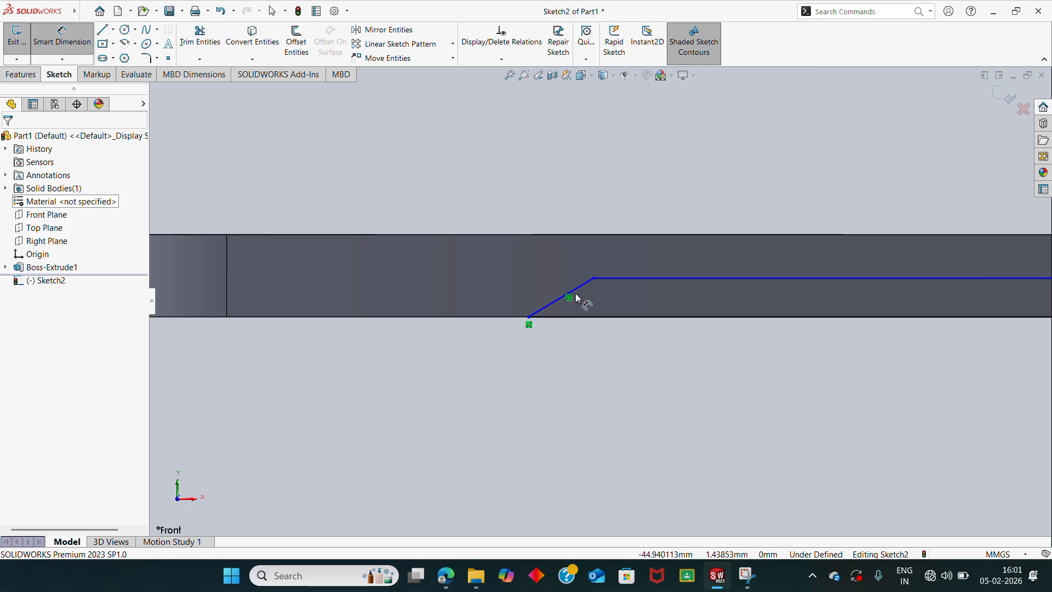
pyautogui.click(573, 290)
pyautogui.click(594, 317)
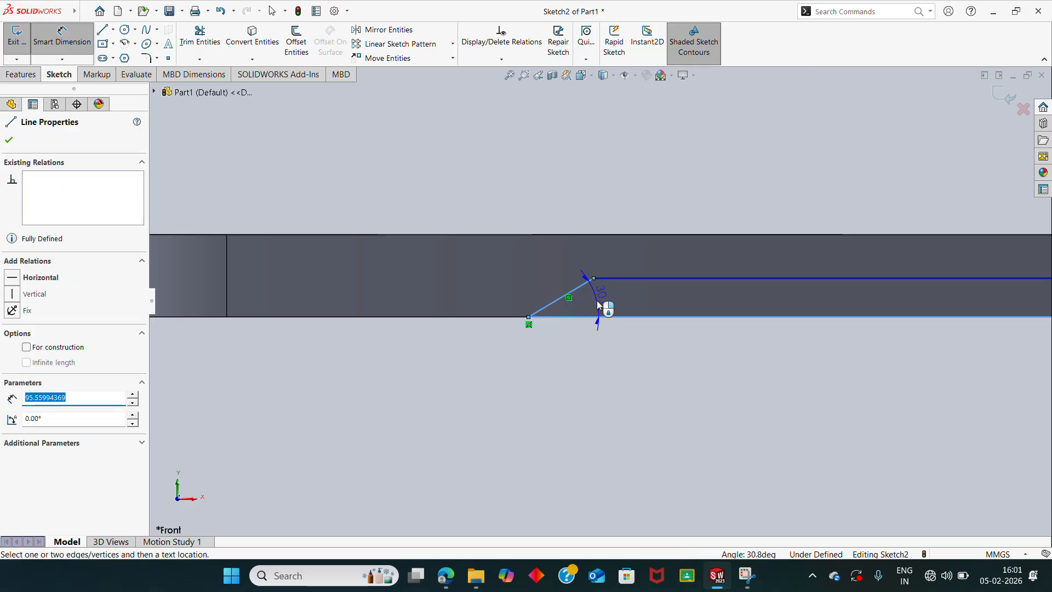
pyautogui.click(596, 300)
pyautogui.write('45')
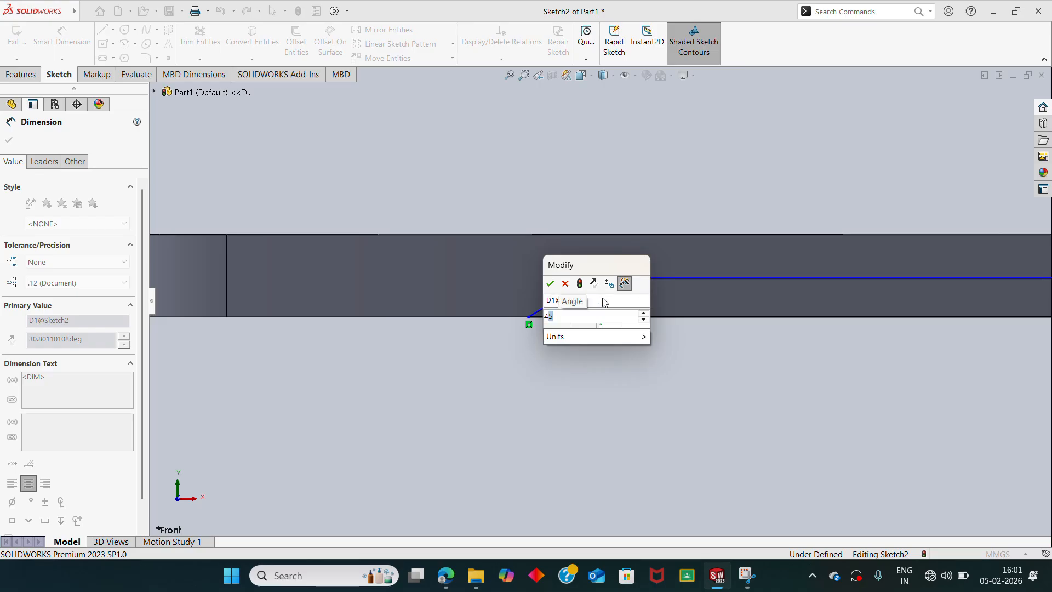
pyautogui.press('Return')
# Step: Dimension the trapezoid's upper horizontal line at 56 mm
pyautogui.scroll(5, 603, 300)
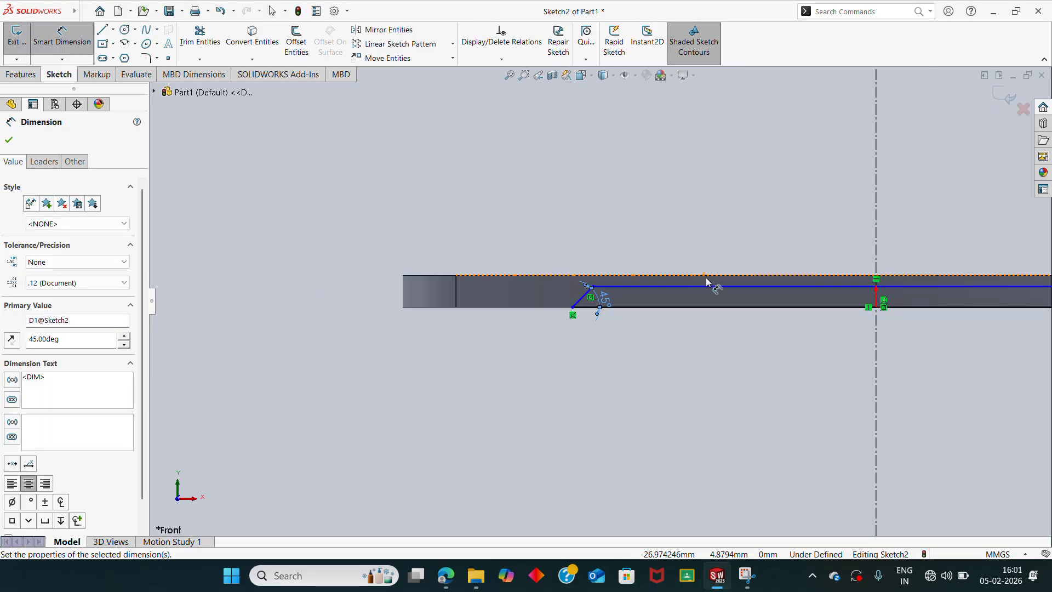
pyautogui.click(657, 292)
pyautogui.click(718, 233)
pyautogui.write('5')
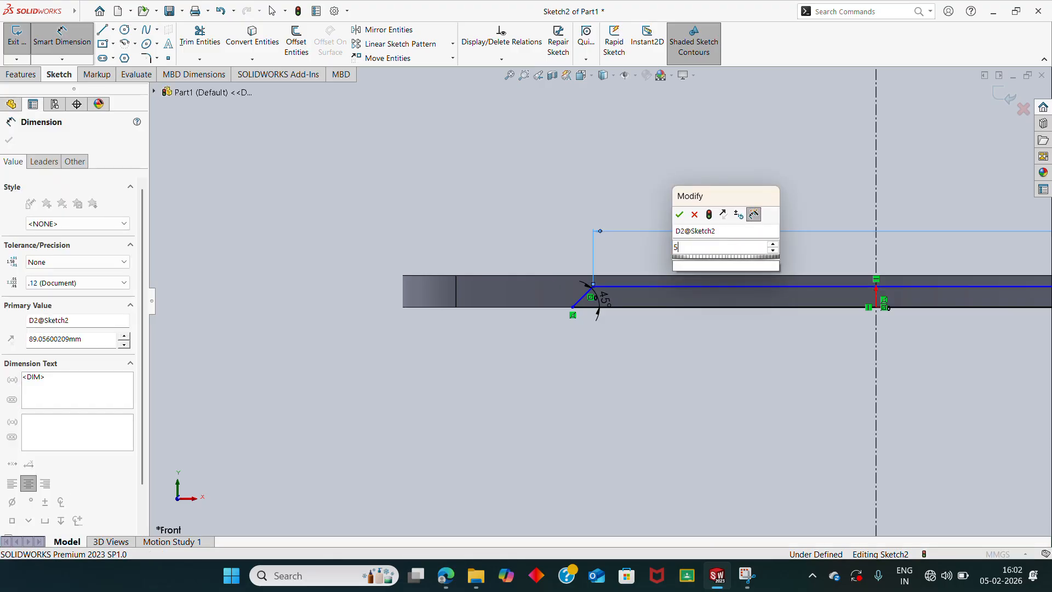
pyautogui.write('6')
pyautogui.press('Return')
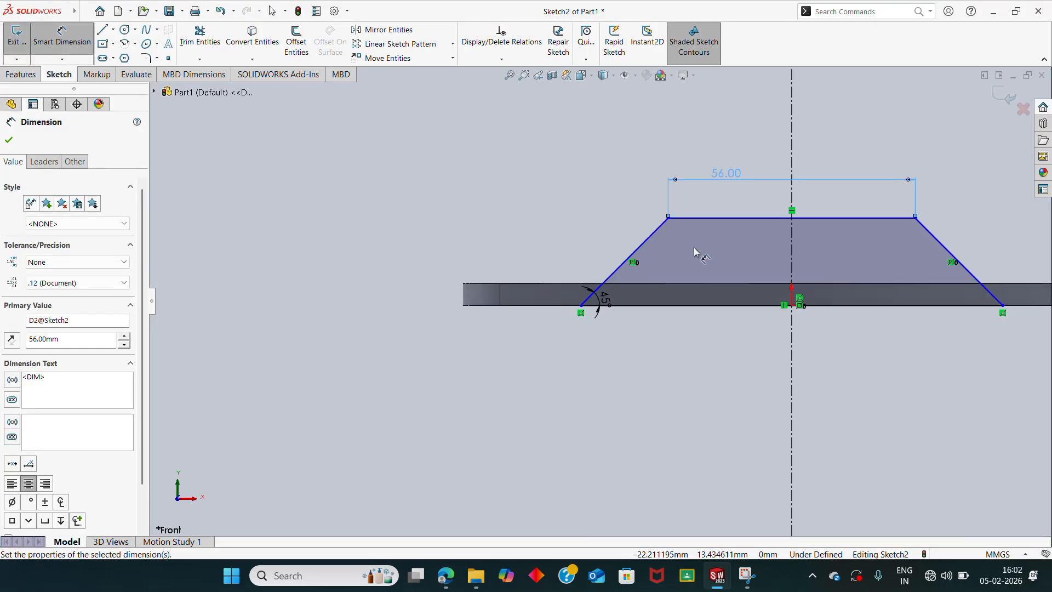
# Step: Dimension the vertical height of the right slanted side at 2 mm
pyautogui.click(951, 258)
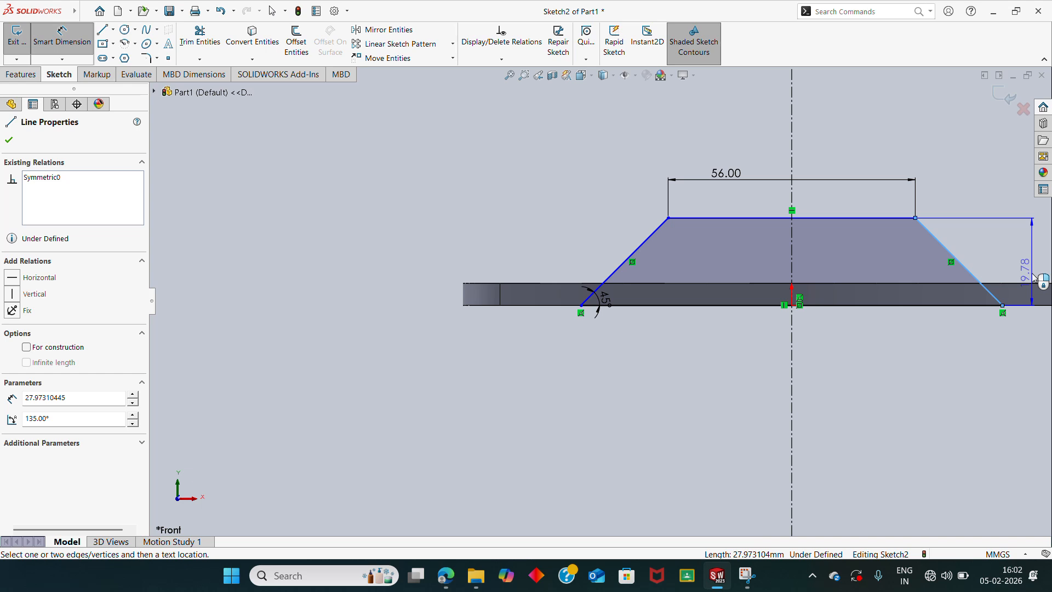
pyautogui.click(1034, 278)
pyautogui.press('Return')
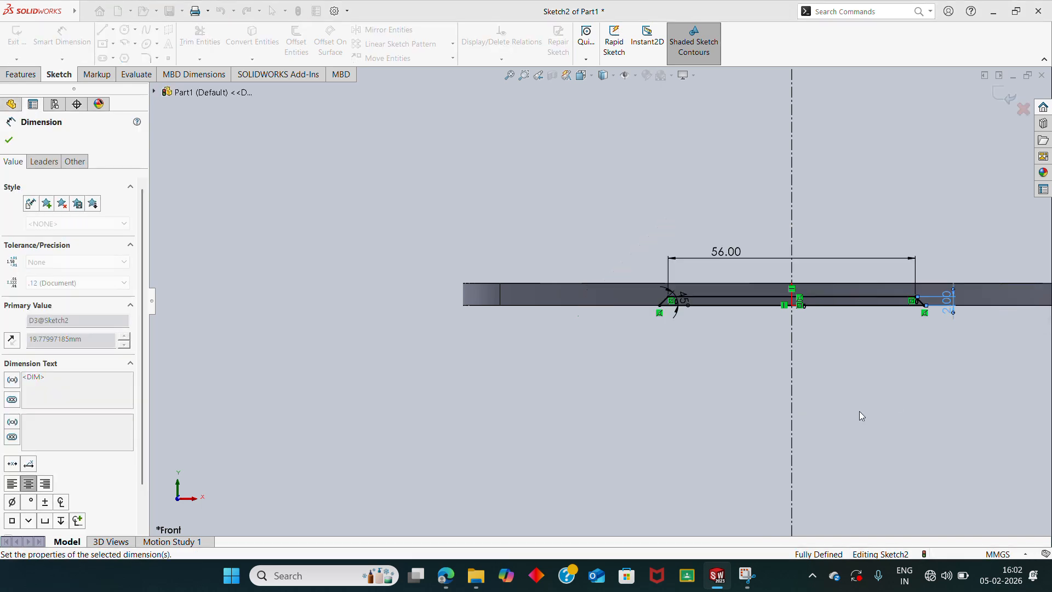
# Step: Compare the recess profile with the PDF drawing, return to SOLIDWORKS and exit the sketch
pyautogui.click(446, 575)
pyautogui.scroll(1, 657, 181)
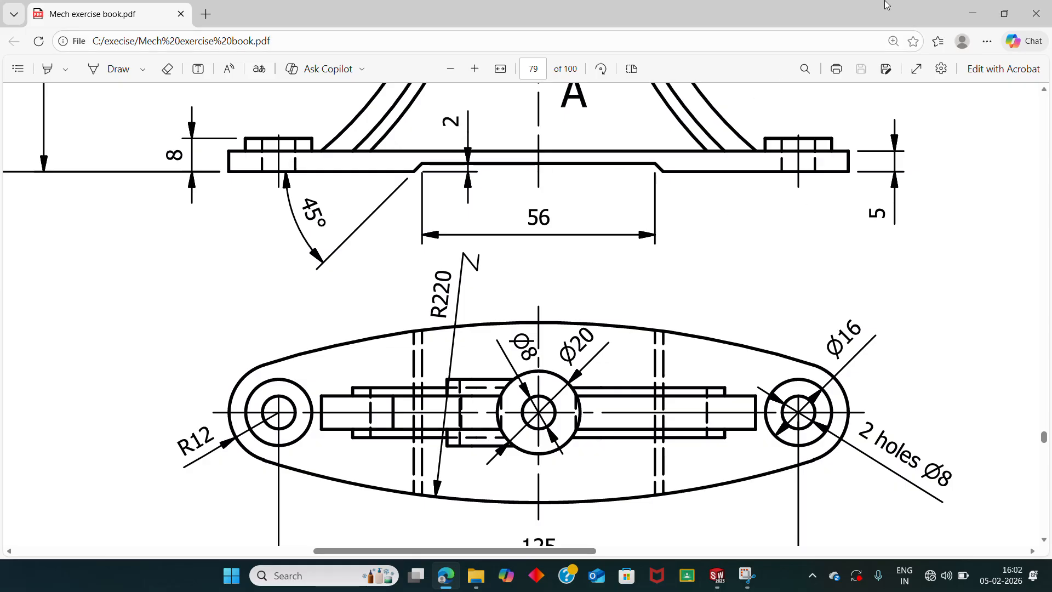
pyautogui.click(1005, 13)
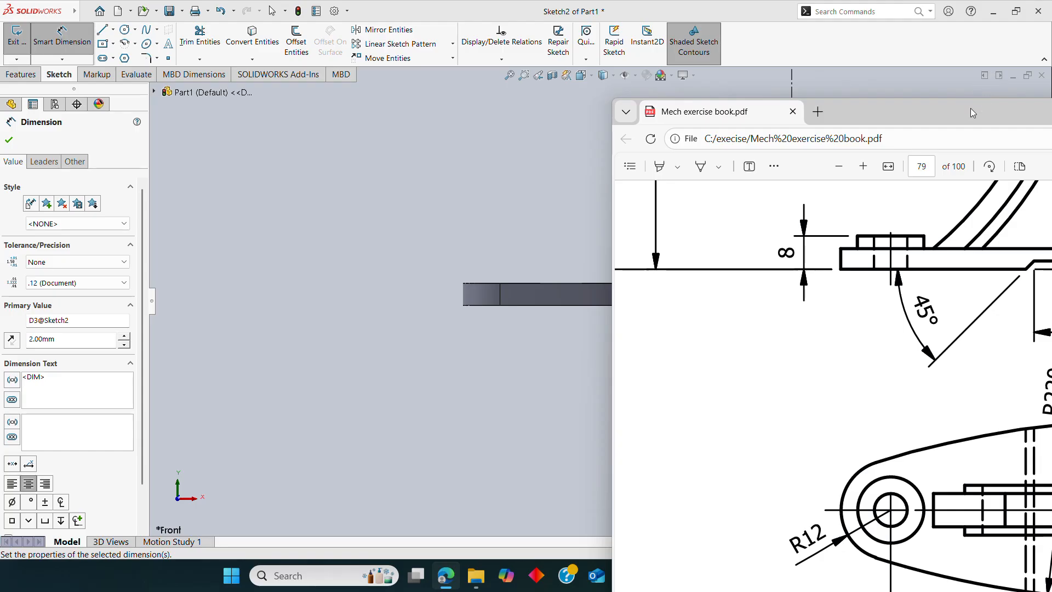
pyautogui.doubleClick(969, 115)
pyautogui.click(976, 9)
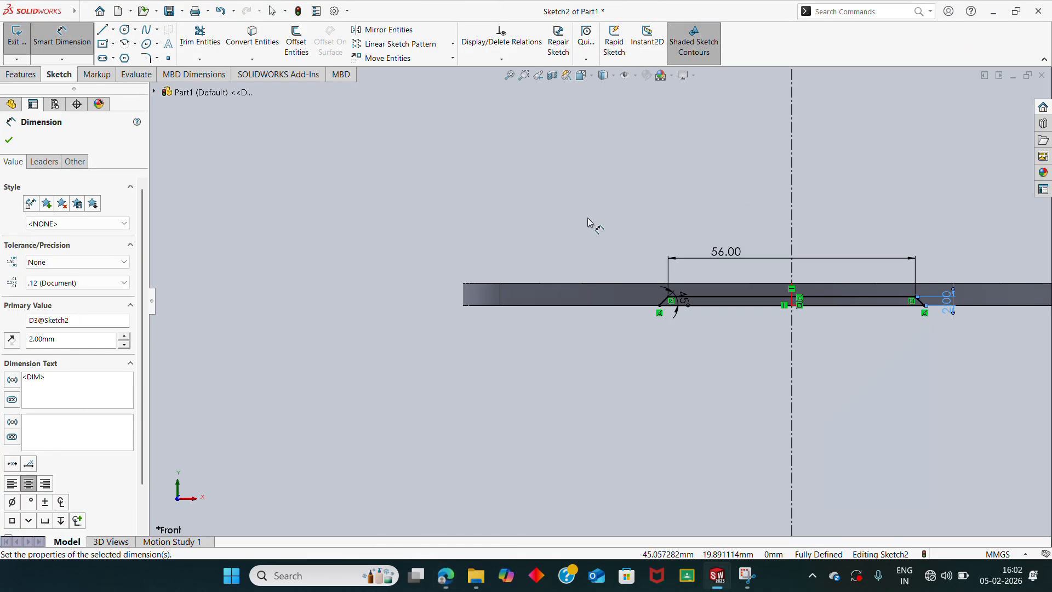
pyautogui.click(1007, 96)
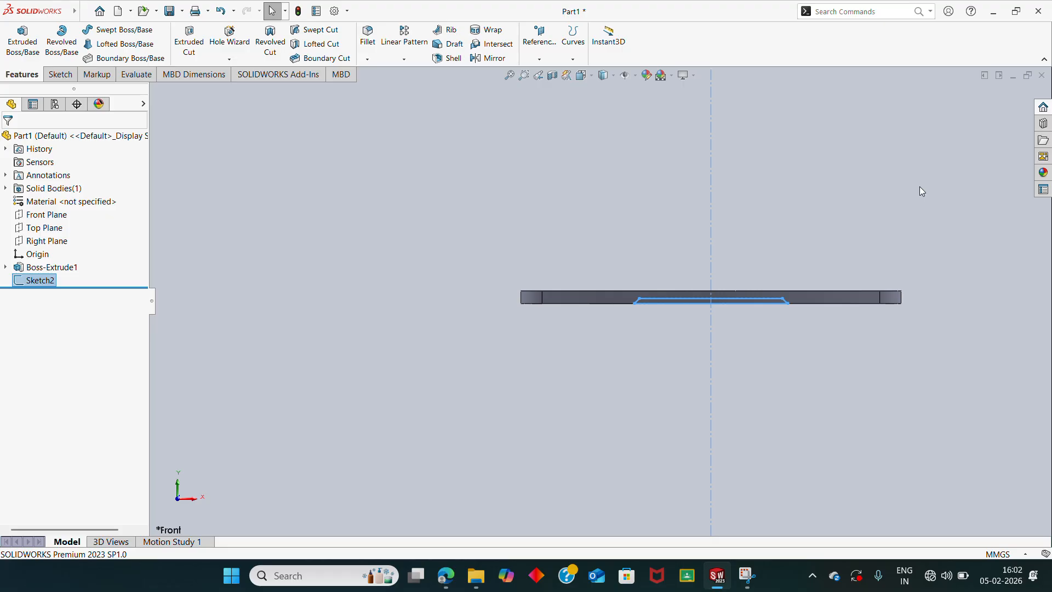
# Step: Cut the recess profile through the base plate's underside with an Extruded Cut of 75 mm, Mid Plane
pyautogui.hotkey('ctrl', '7')
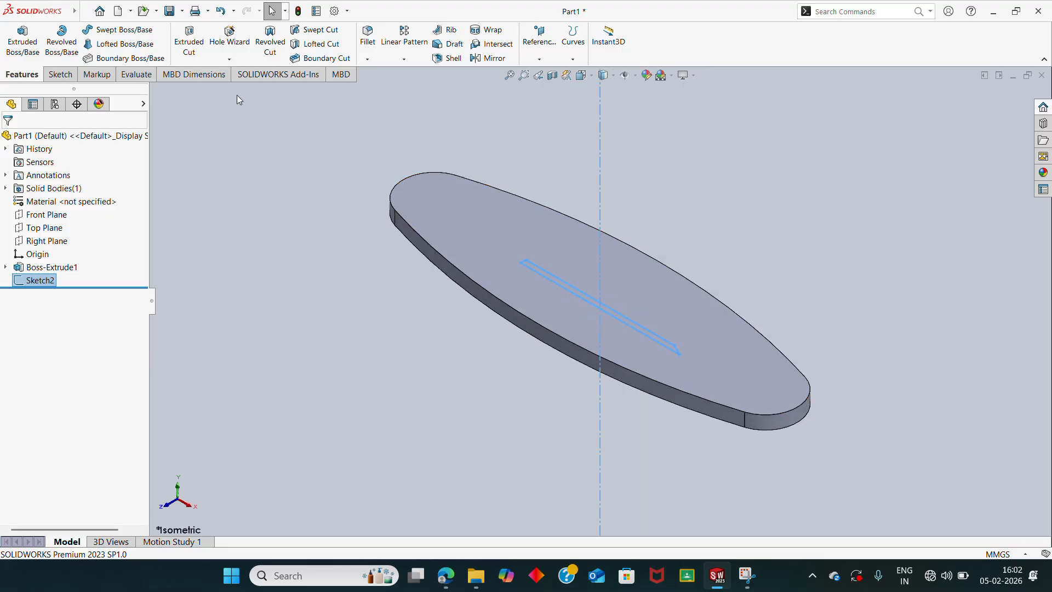
pyautogui.click(185, 45)
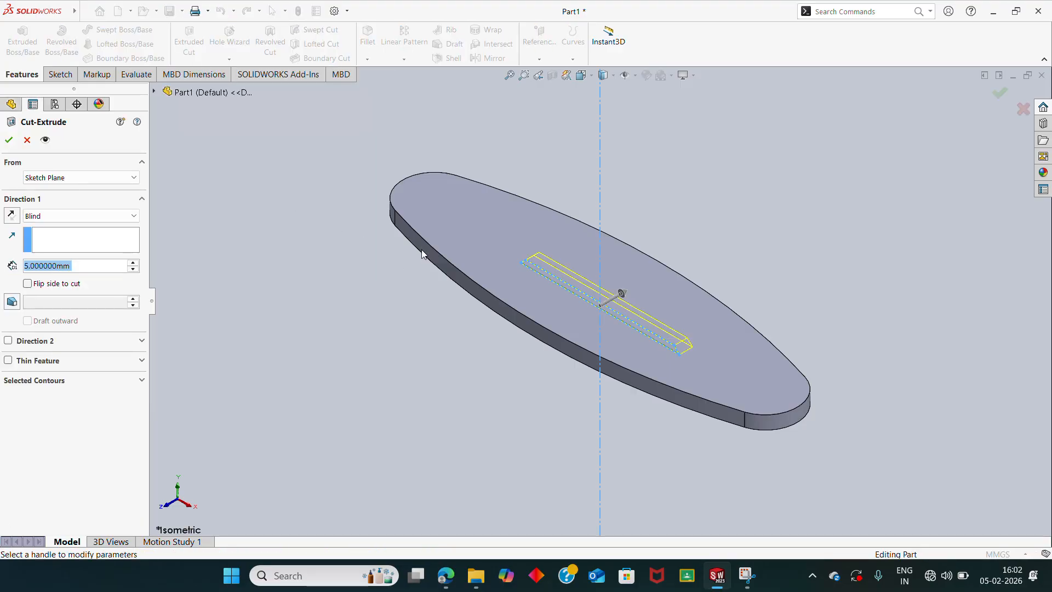
pyautogui.click(132, 262)
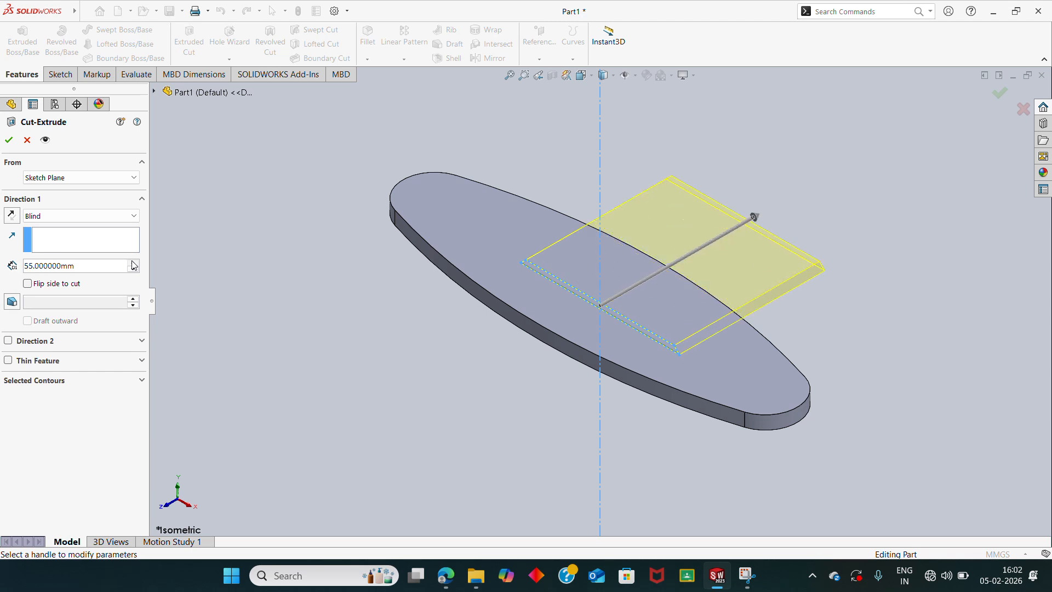
pyautogui.click(132, 263)
pyautogui.click(132, 262)
pyautogui.click(132, 262)
pyautogui.moveTo(594, 316); pyautogui.dragTo(574, 379, button='middle')
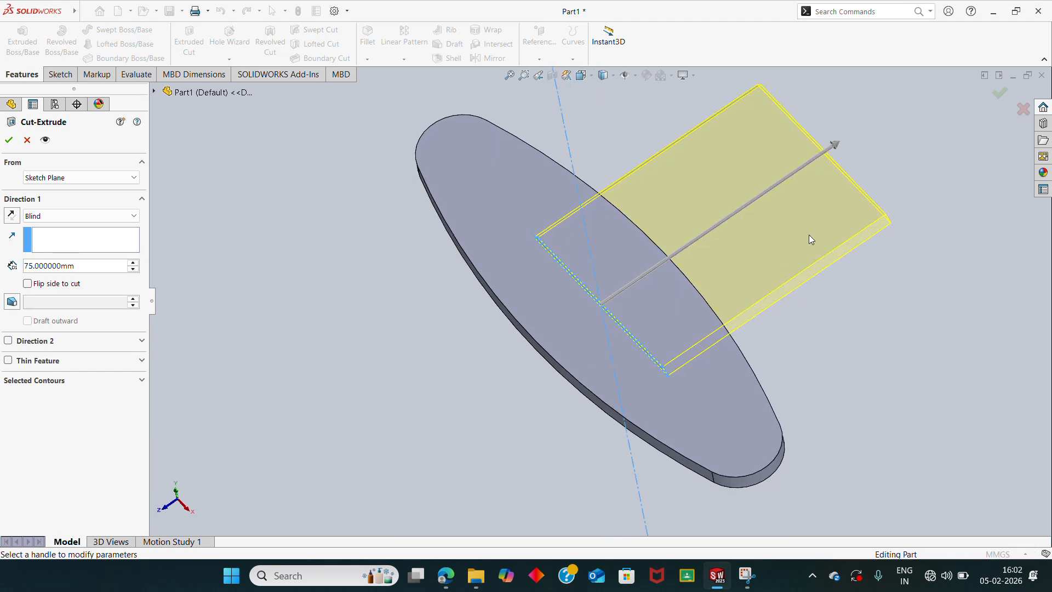
pyautogui.click(96, 216)
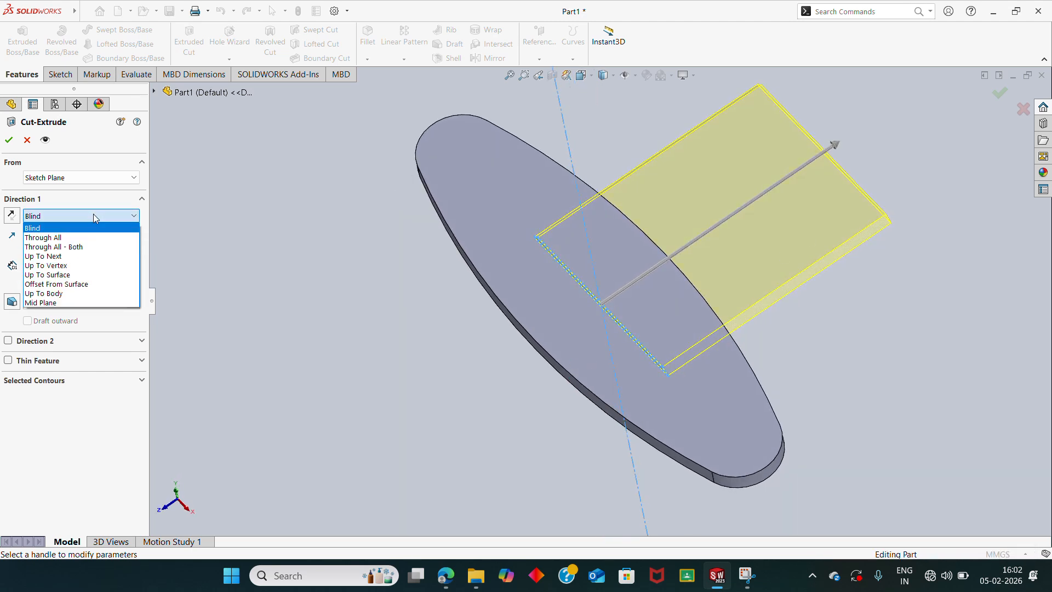
pyautogui.click(54, 302)
pyautogui.moveTo(428, 329); pyautogui.dragTo(458, 320, button='middle')
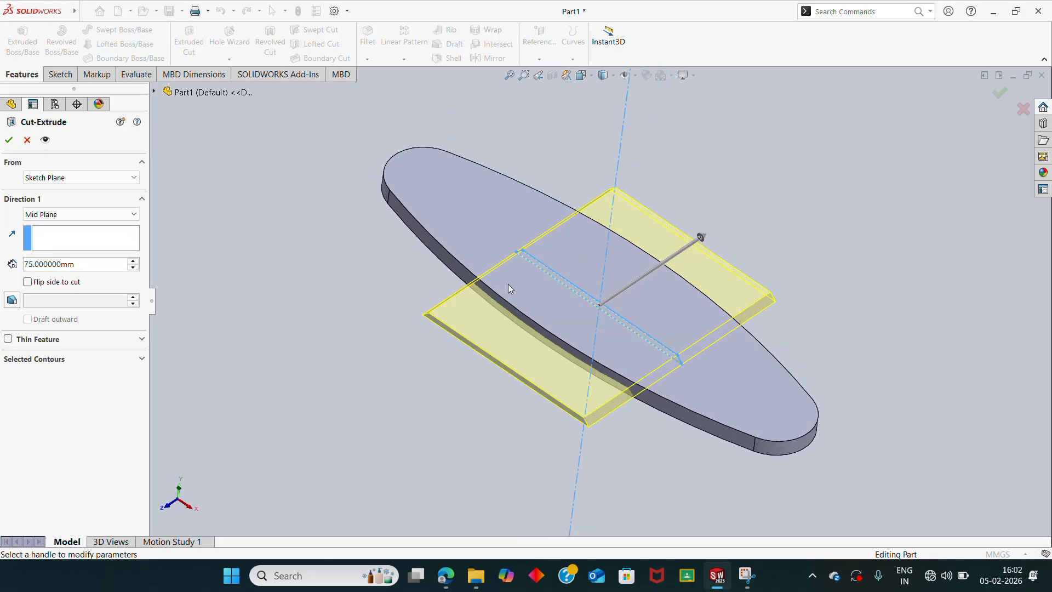
pyautogui.scroll(-2, 507, 289)
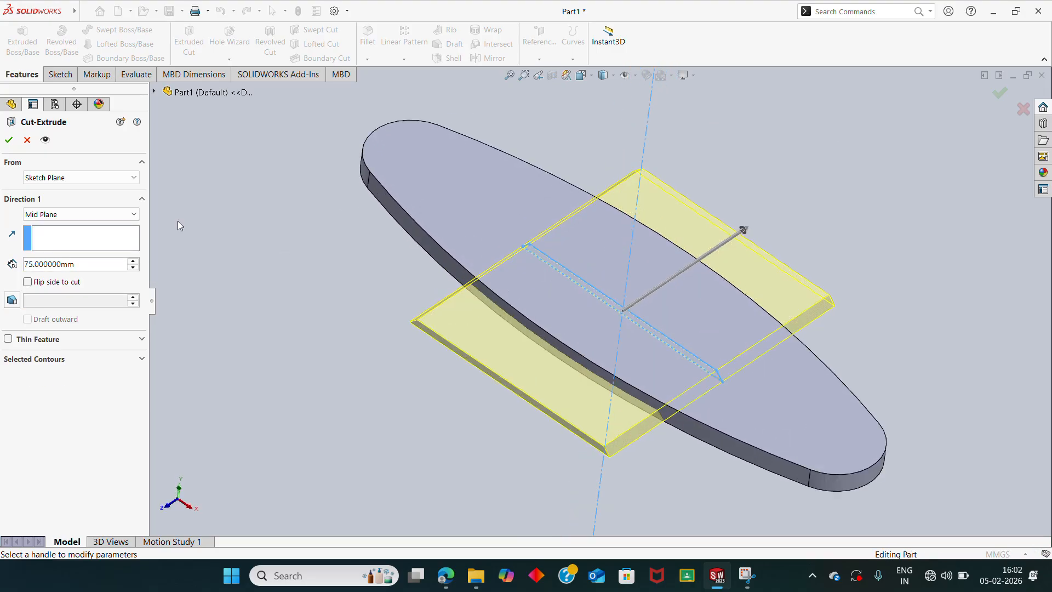
pyautogui.click(8, 140)
pyautogui.moveTo(317, 258); pyautogui.dragTo(572, 209, button='middle')
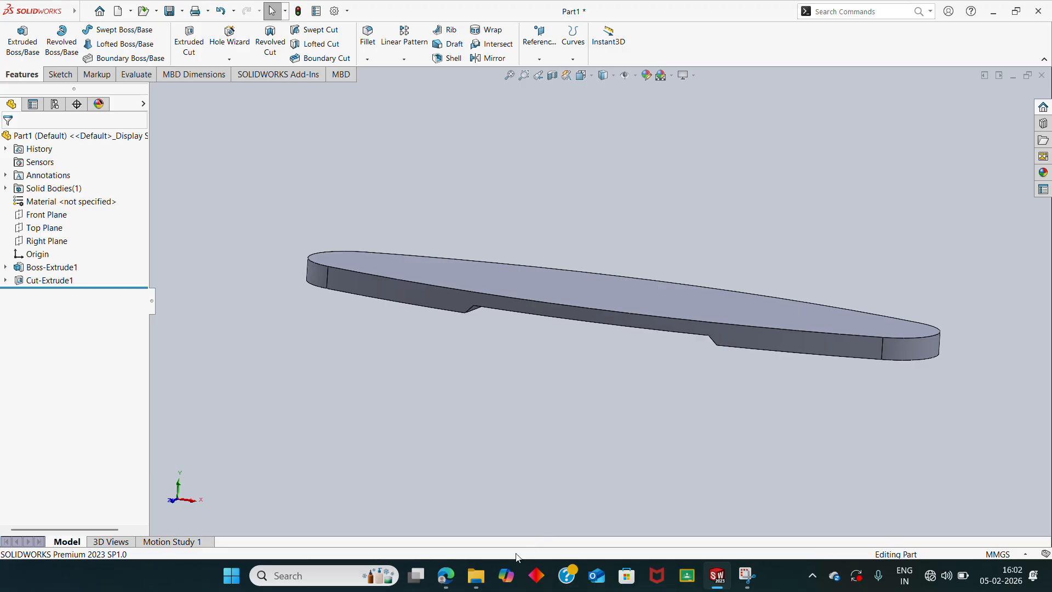
# Step: Switch to the PDF and examine exercise 79's overall height, cylindrical bosses, arm and base dimensions, and return to SOLIDWORKS
pyautogui.click(446, 576)
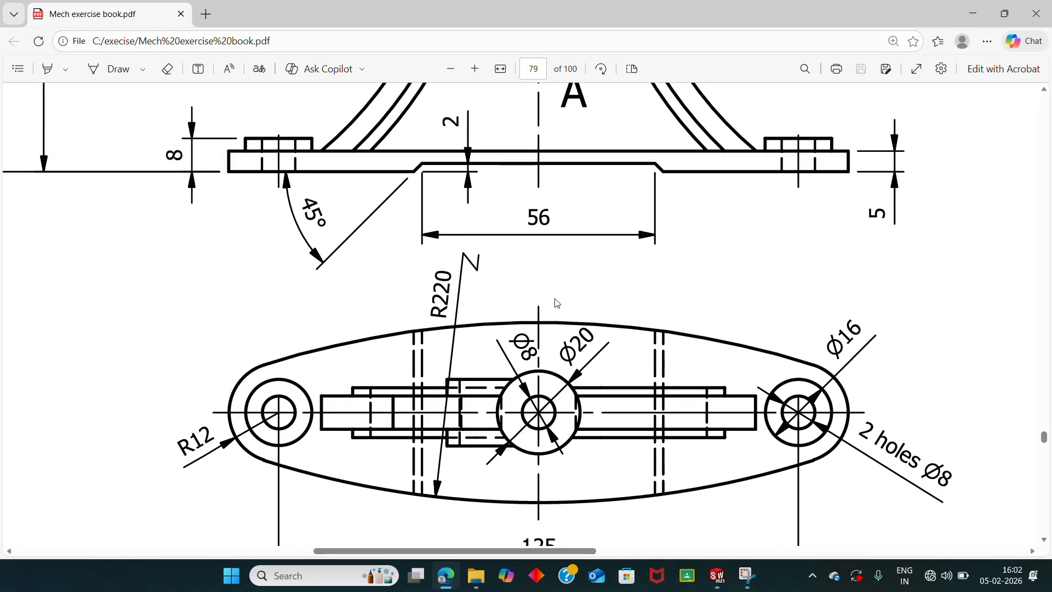
pyautogui.keyDown('ctrl'); pyautogui.scroll(-5, 557, 302); pyautogui.keyUp('ctrl')
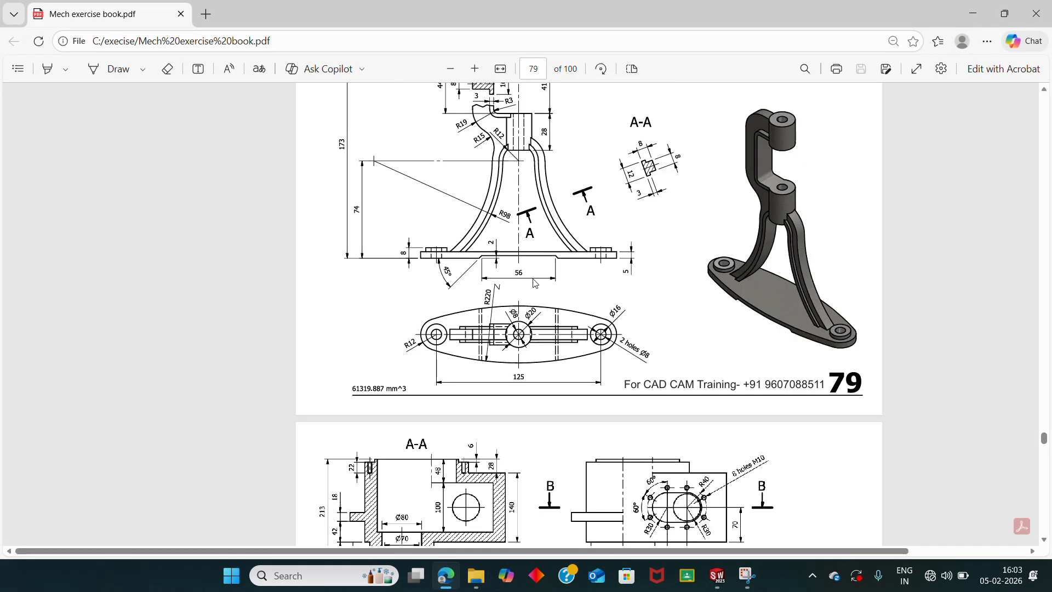
pyautogui.keyDown('ctrl'); pyautogui.scroll(1, 528, 229); pyautogui.keyUp('ctrl')
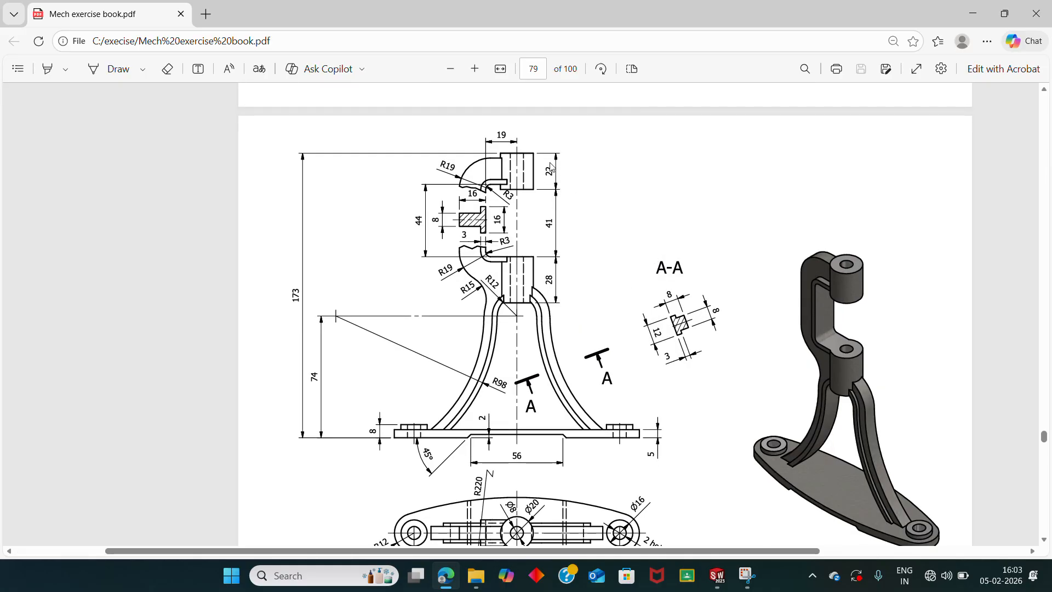
pyautogui.scroll(-1, 547, 243)
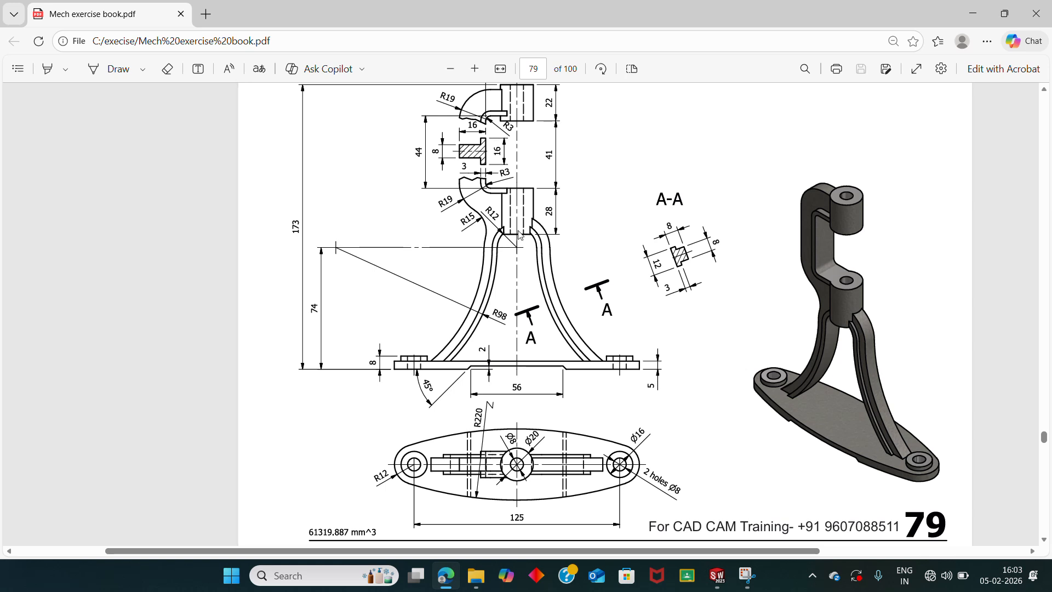
pyautogui.keyDown('ctrl'); pyautogui.scroll(-1, 520, 235); pyautogui.keyUp('ctrl')
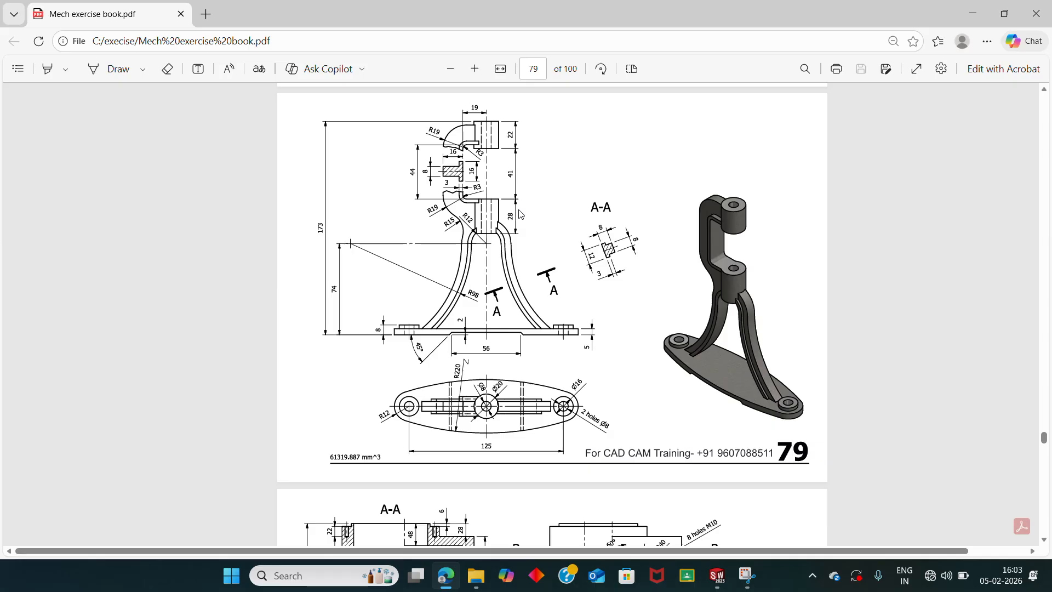
pyautogui.keyDown('ctrl'); pyautogui.scroll(2, 495, 380); pyautogui.keyUp('ctrl')
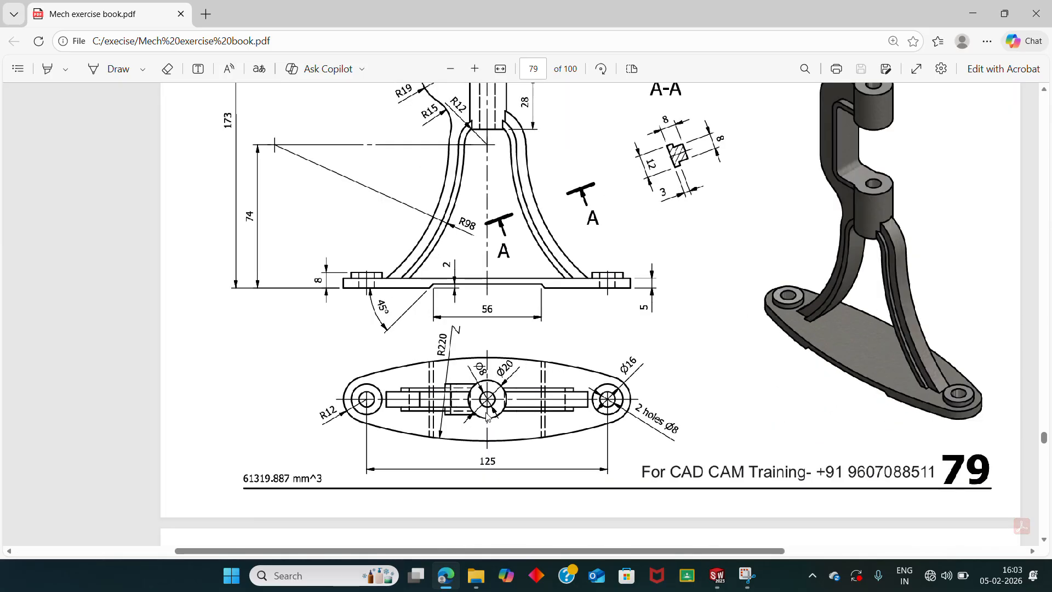
pyautogui.keyDown('ctrl'); pyautogui.scroll(1, 495, 380); pyautogui.keyUp('ctrl')
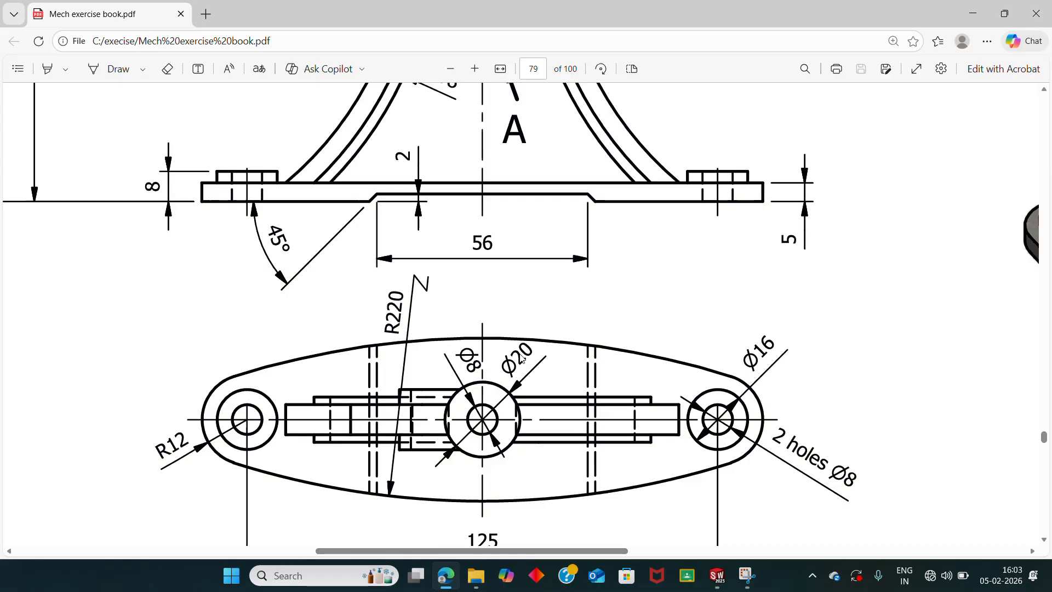
pyautogui.keyDown('ctrl'); pyautogui.scroll(-3, 518, 367); pyautogui.keyUp('ctrl')
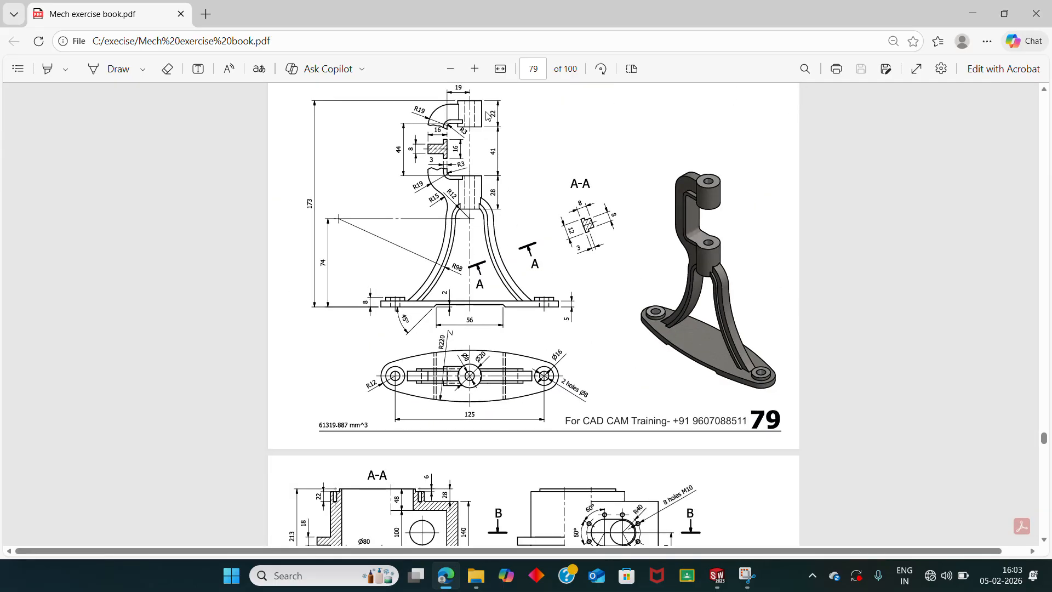
pyautogui.keyDown('ctrl'); pyautogui.scroll(3, 483, 118); pyautogui.keyUp('ctrl')
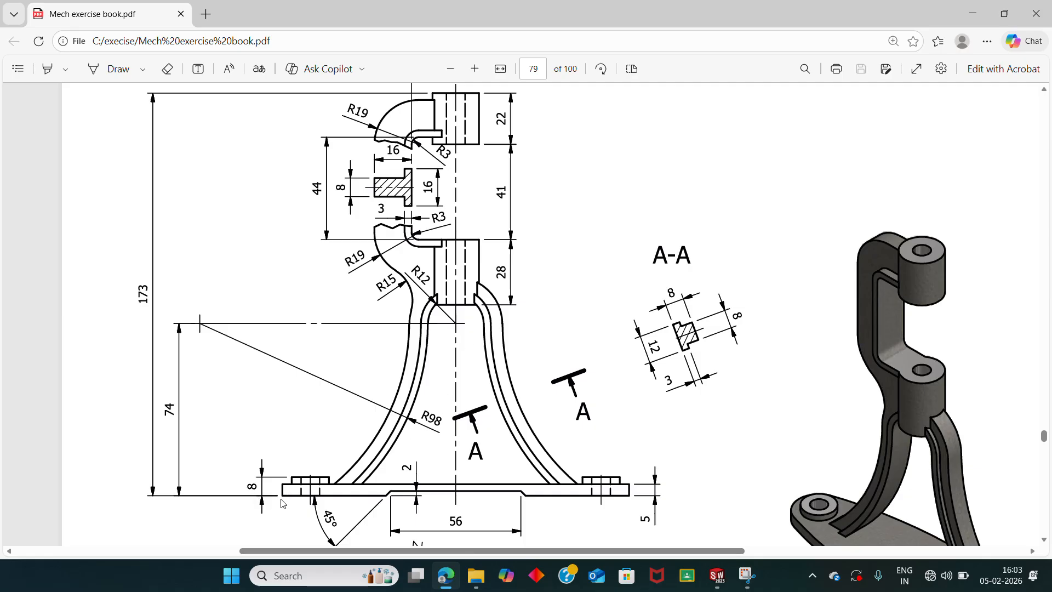
pyautogui.scroll(3, 282, 503)
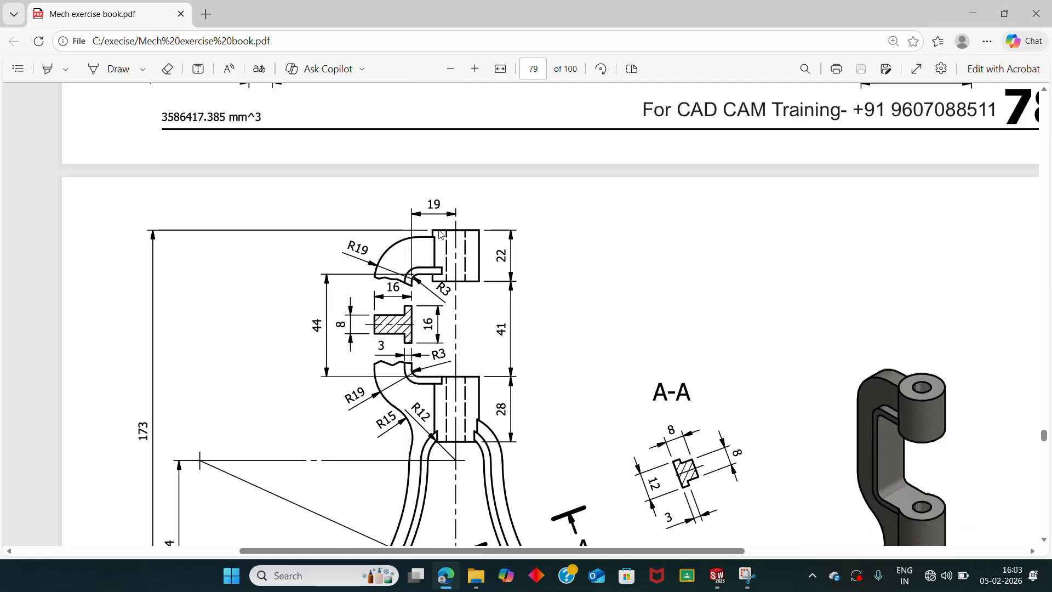
pyautogui.scroll(-3, 204, 349)
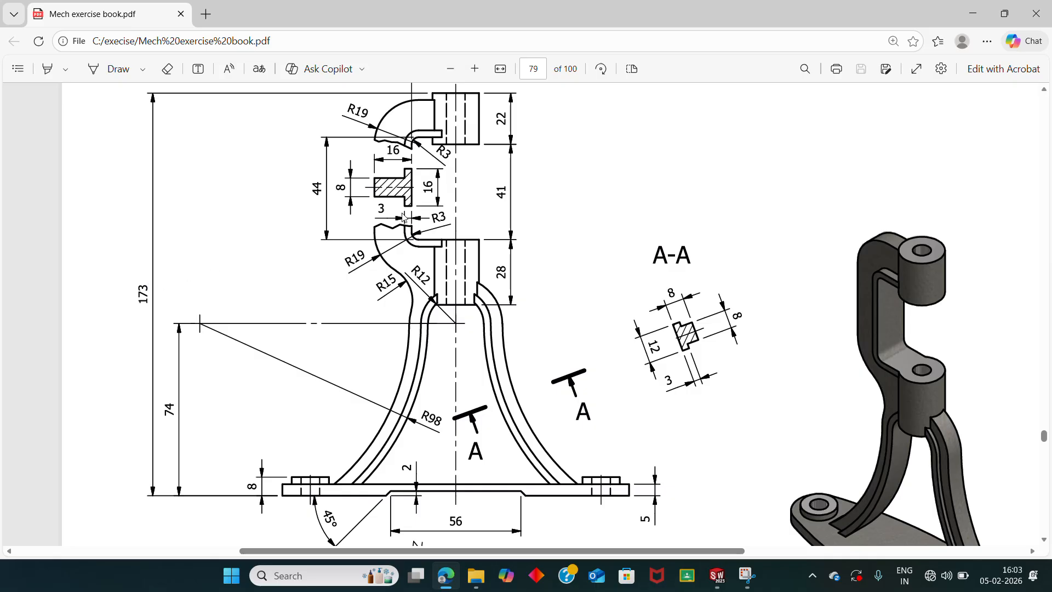
pyautogui.scroll(1, 404, 218)
pyautogui.scroll(-2, 485, 221)
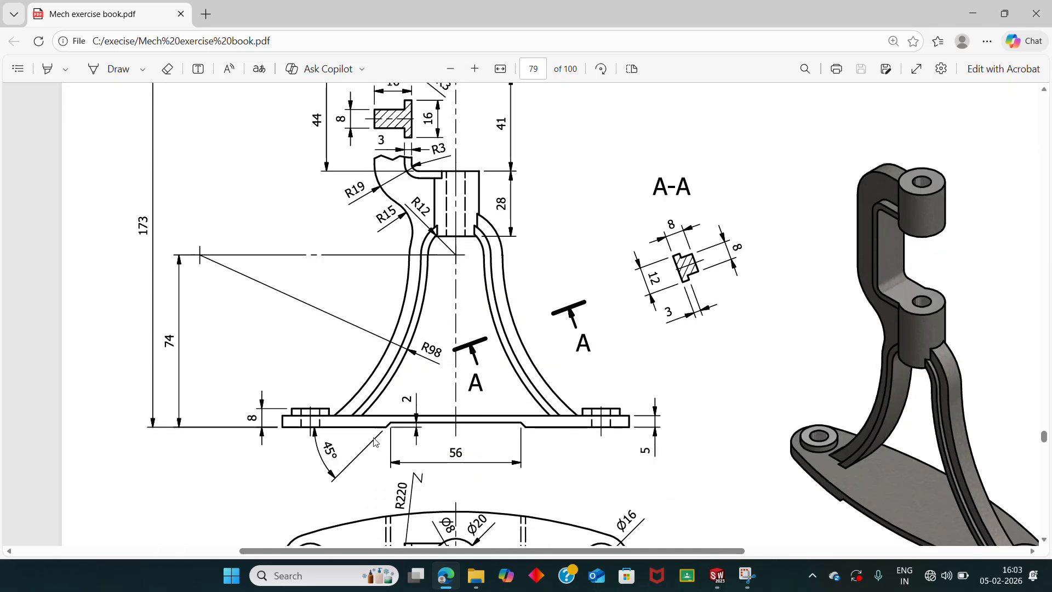
pyautogui.scroll(2, 426, 207)
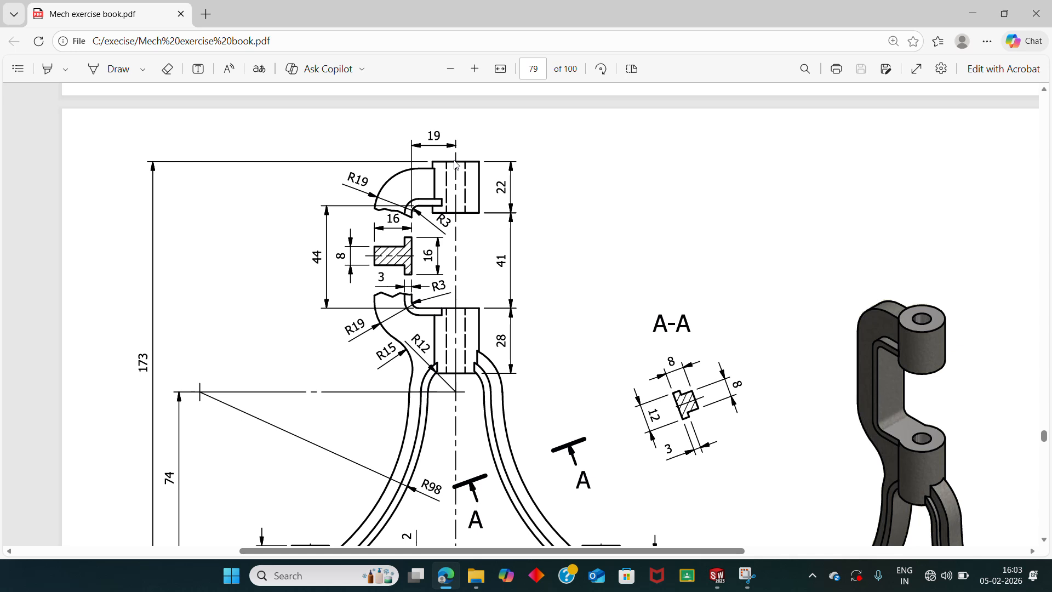
pyautogui.scroll(-5, 458, 164)
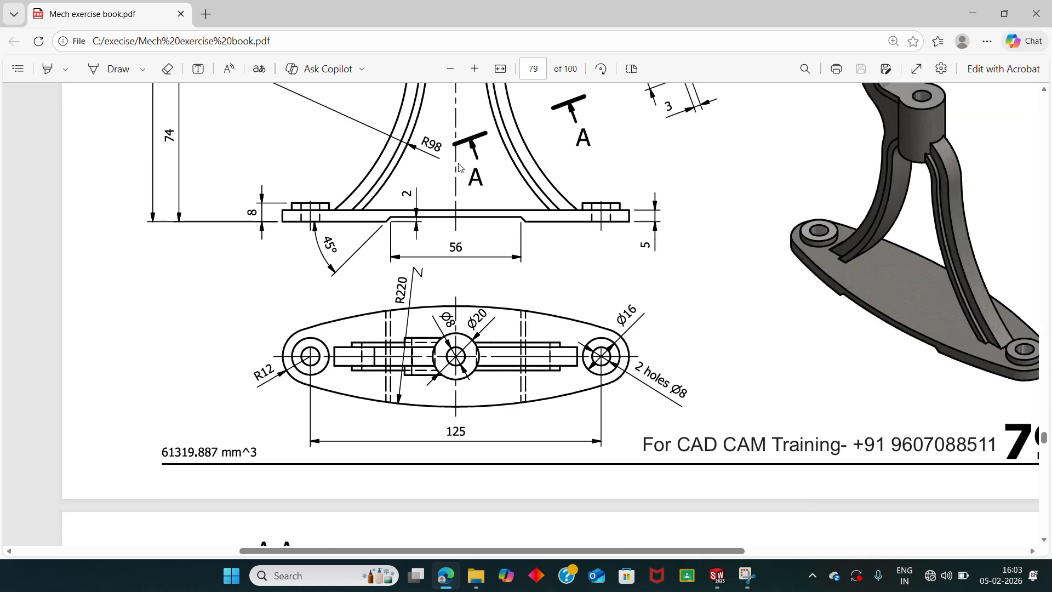
pyautogui.scroll(1, 485, 325)
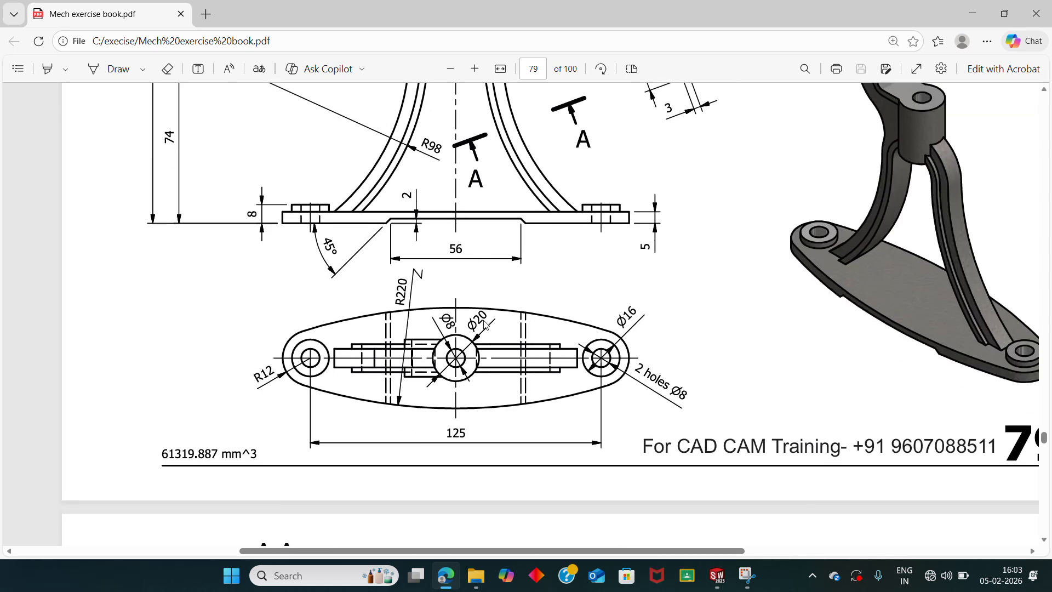
pyautogui.scroll(1, 485, 325)
pyautogui.hotkey('alt', 'Tab')
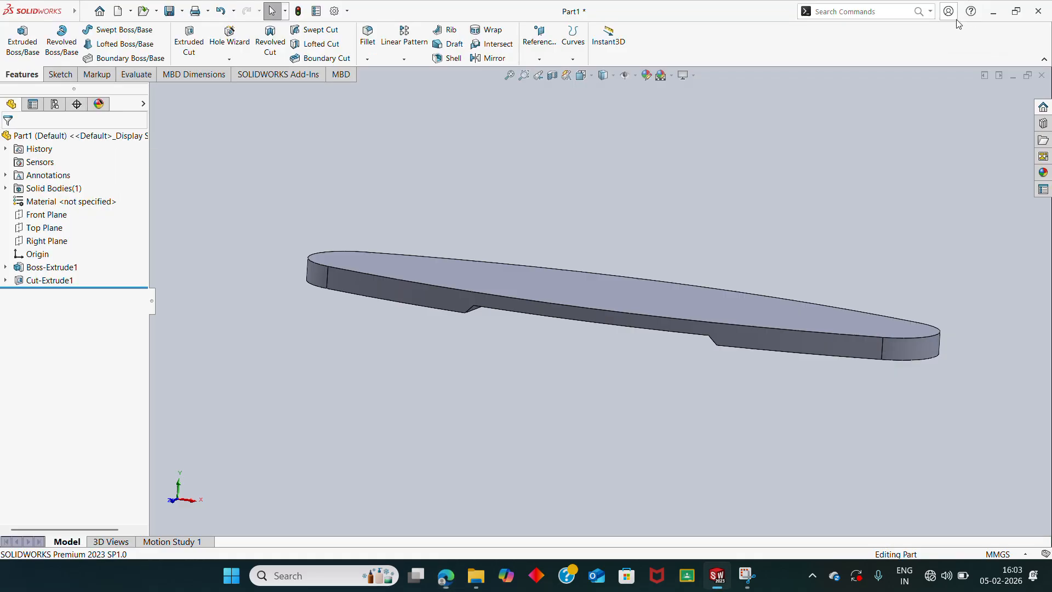
# Step: Create a reference plane offset 173 mm upward from the base plate's underside face, with the offset flipped
pyautogui.moveTo(494, 219); pyautogui.dragTo(508, 104, button='middle')
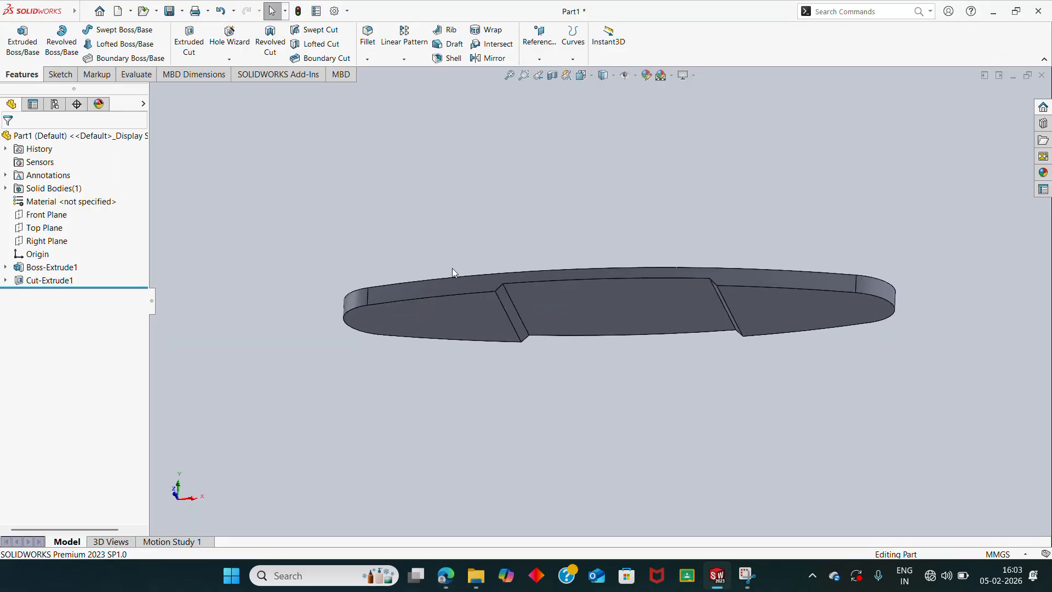
pyautogui.click(444, 317)
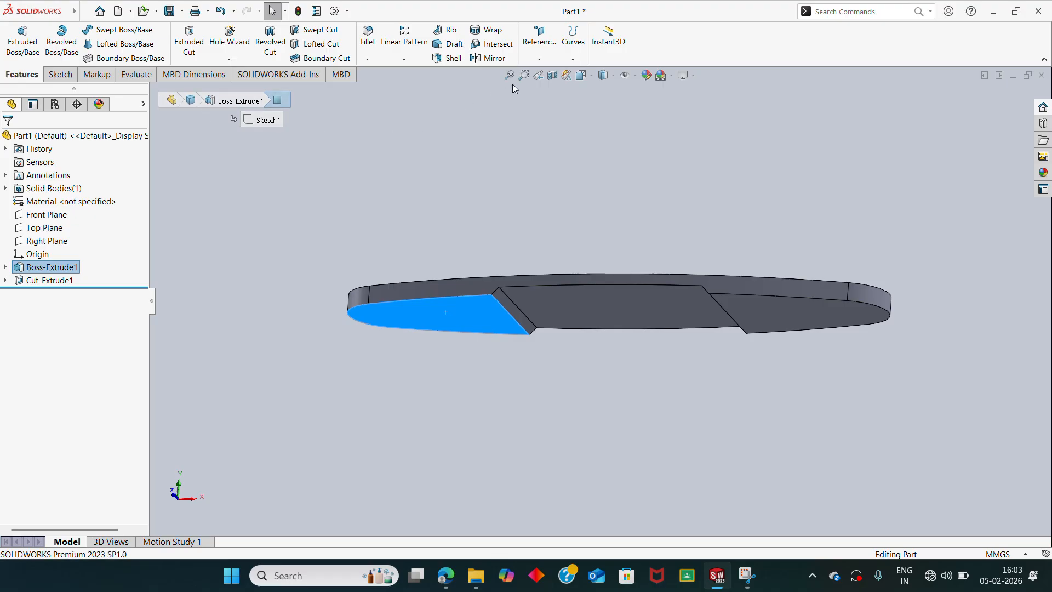
pyautogui.click(539, 58)
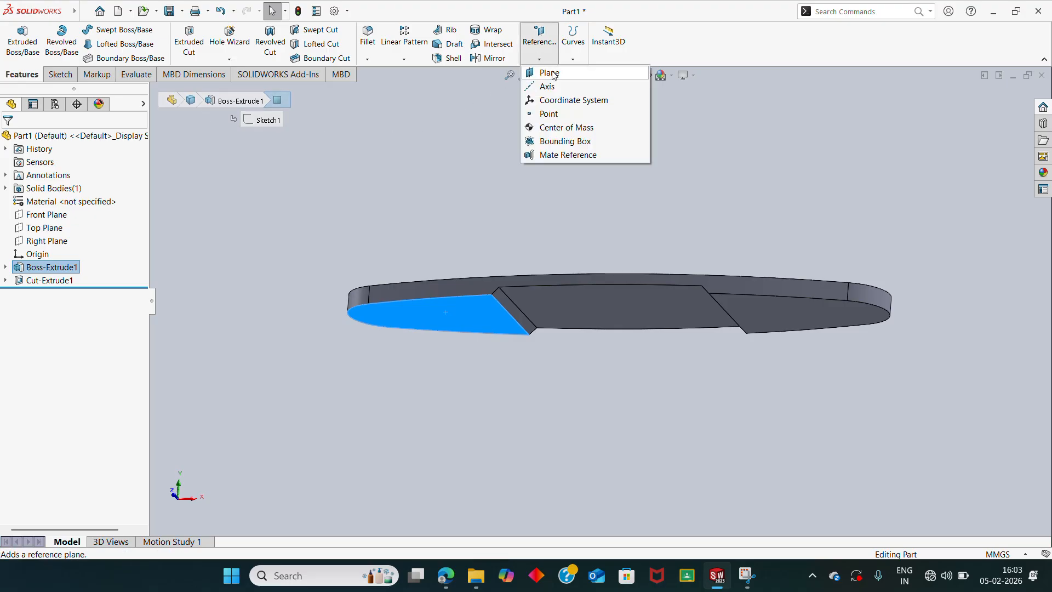
pyautogui.click(553, 75)
pyautogui.scroll(3, 492, 202)
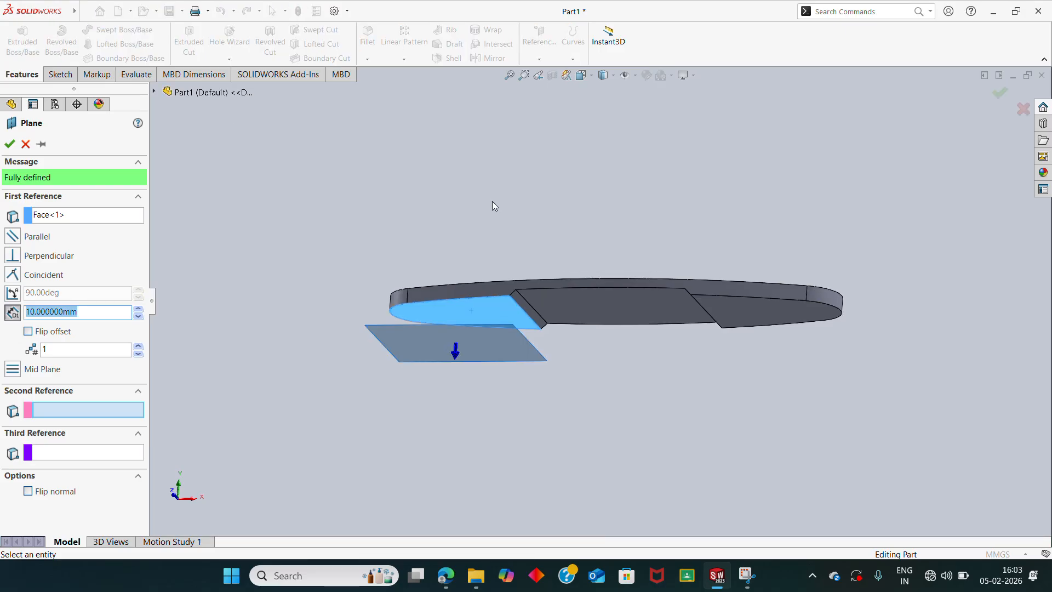
pyautogui.moveTo(491, 201); pyautogui.dragTo(466, 254, button='middle')
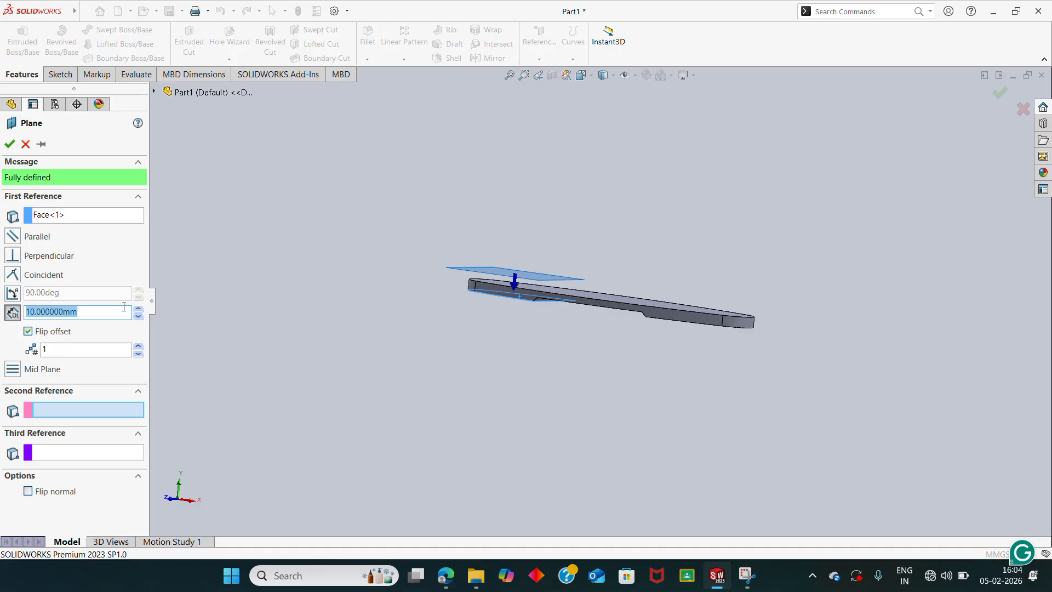
pyautogui.write('173')
pyautogui.press('Return')
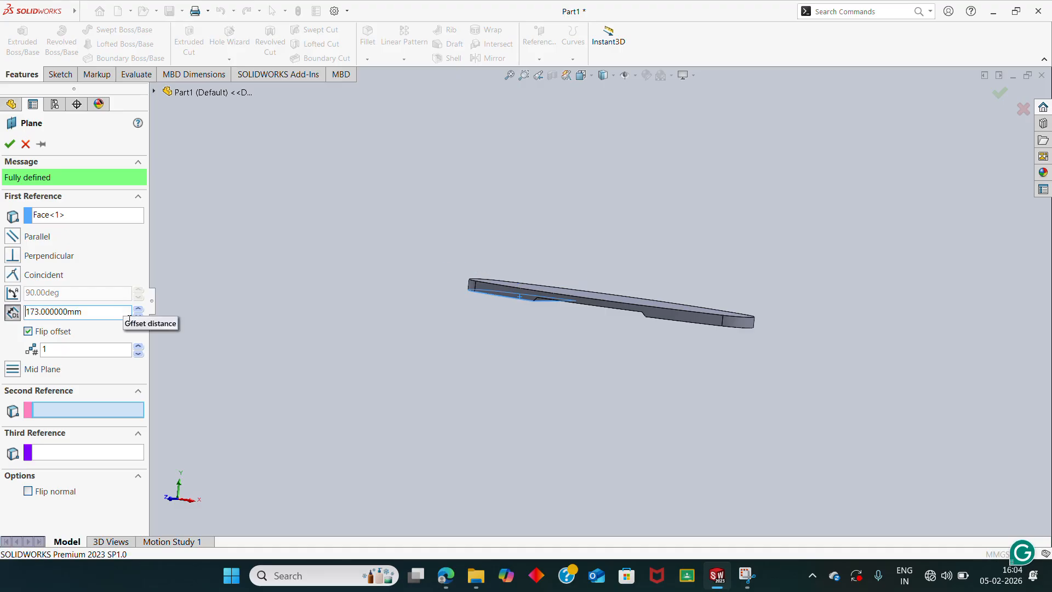
pyautogui.scroll(5, 423, 267)
pyautogui.moveTo(494, 259); pyautogui.dragTo(524, 323, button='middle')
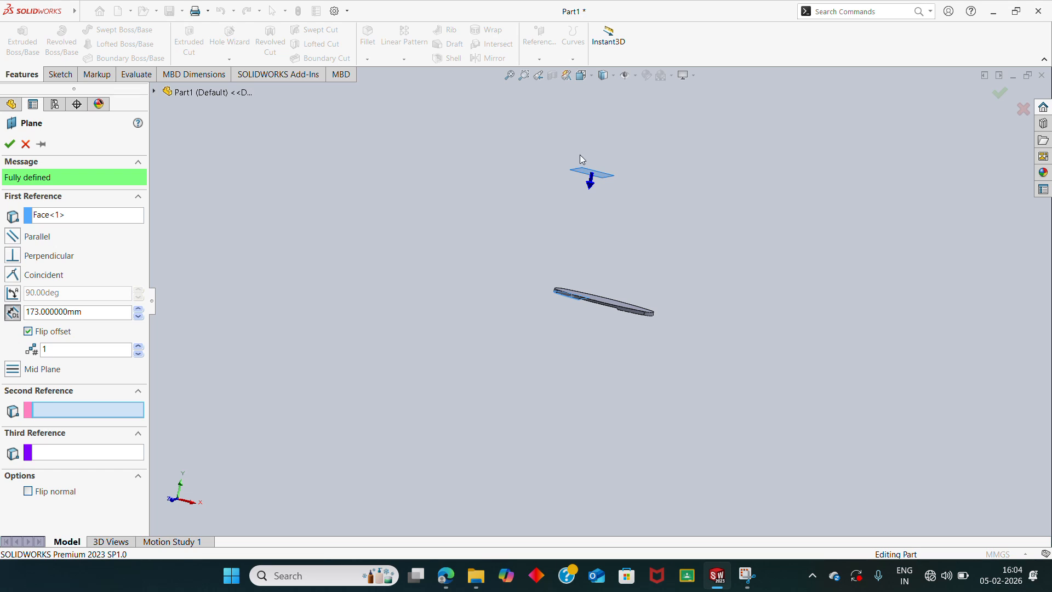
pyautogui.click(9, 143)
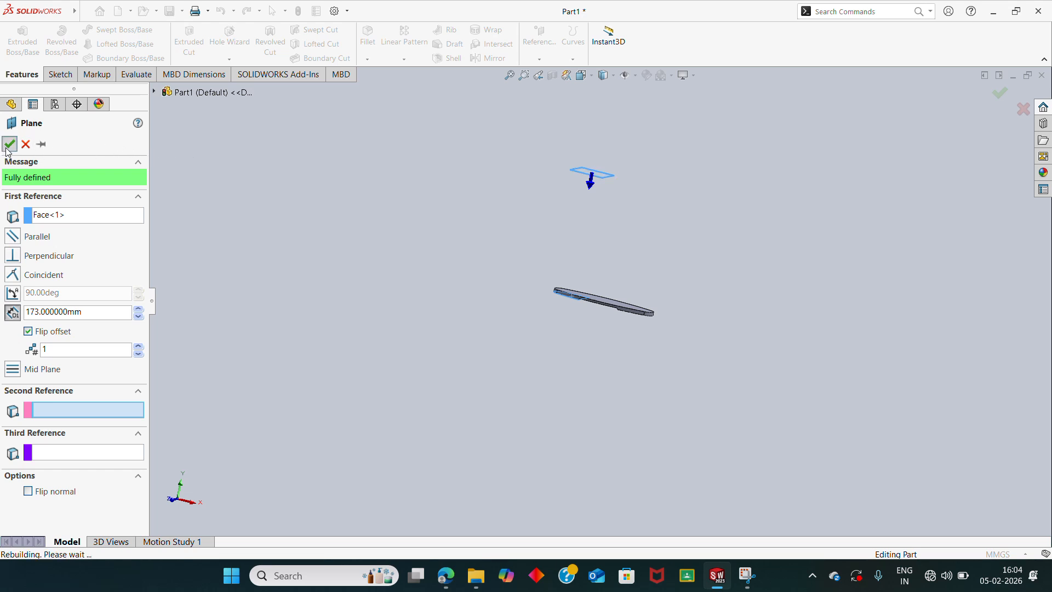
# Step: Start a sketch on the 173 mm offset plane and draw a circle of about 18.6 mm diameter centred on the origin
pyautogui.scroll(-5, 583, 215)
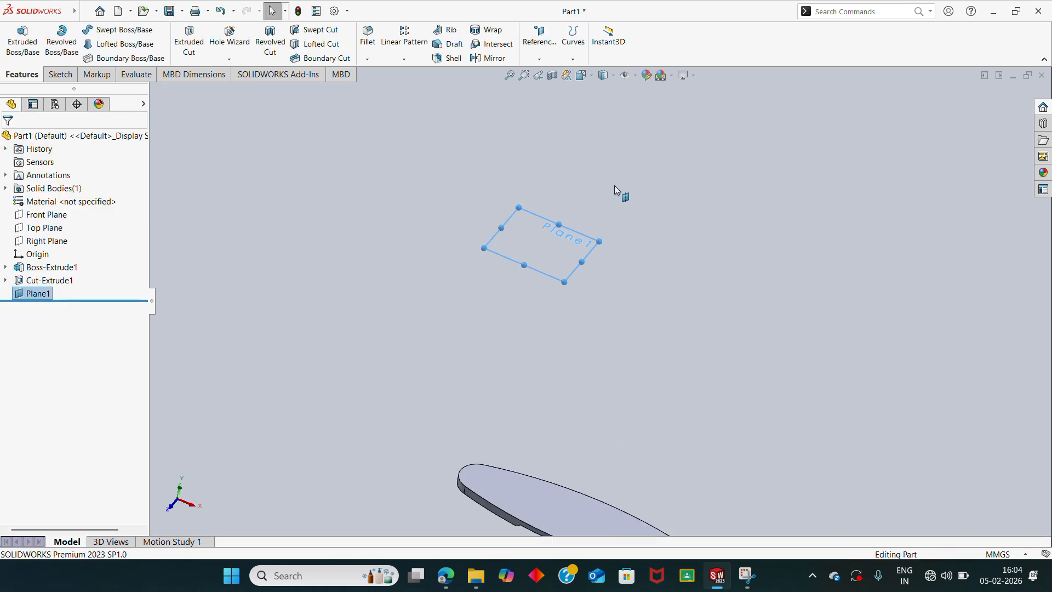
pyautogui.click(590, 238)
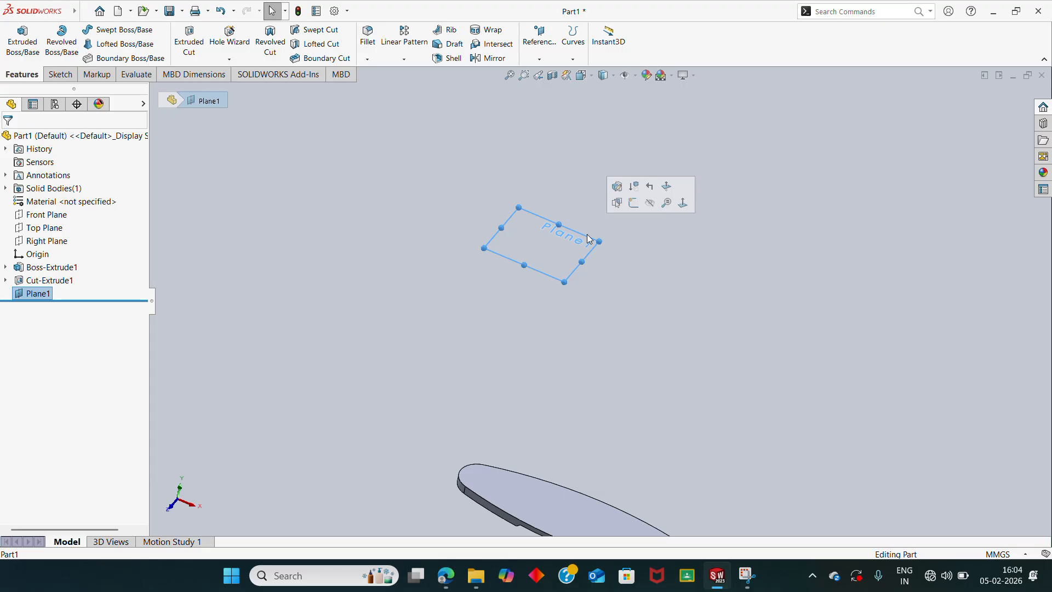
pyautogui.click(633, 203)
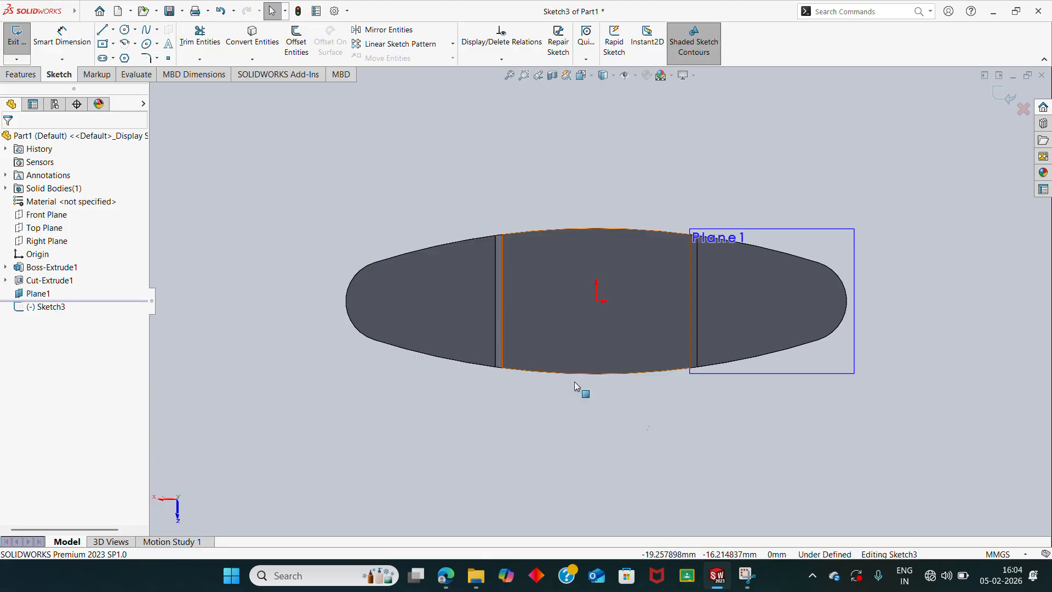
pyautogui.hotkey('ctrl', '8')
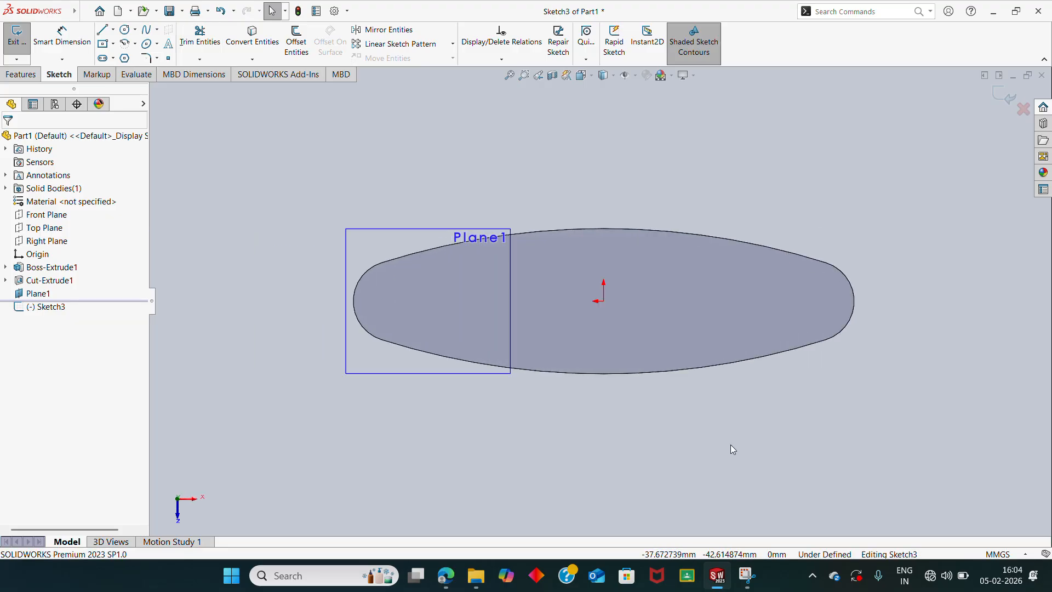
pyautogui.click(125, 29)
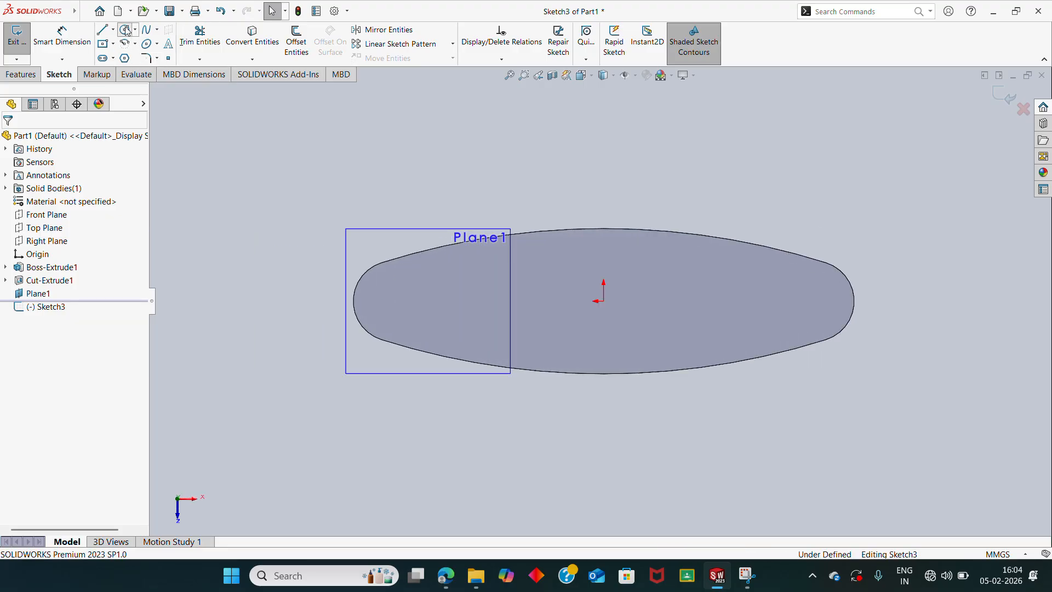
pyautogui.click(605, 301)
pyautogui.click(628, 316)
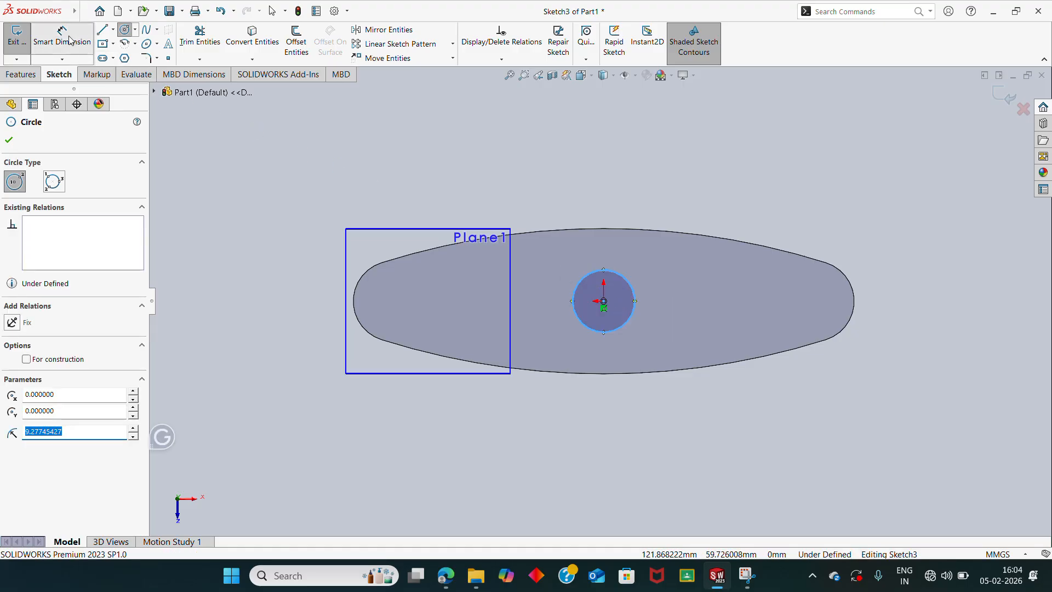
# Step: Dimension the circle's diameter as 20 mm
pyautogui.press('Escape')
pyautogui.press('d')
pyautogui.click(629, 278)
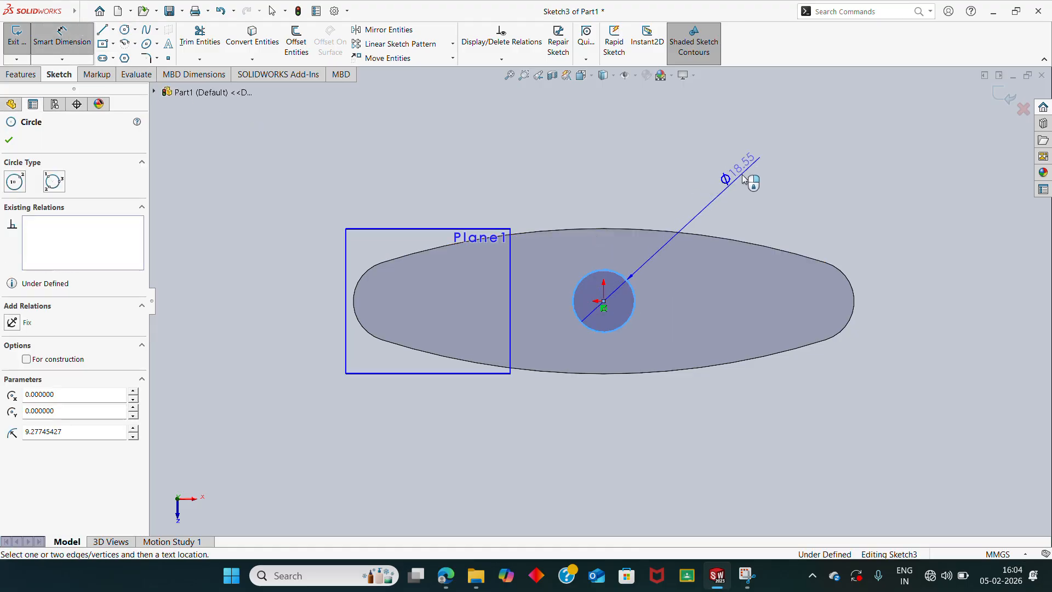
pyautogui.click(743, 176)
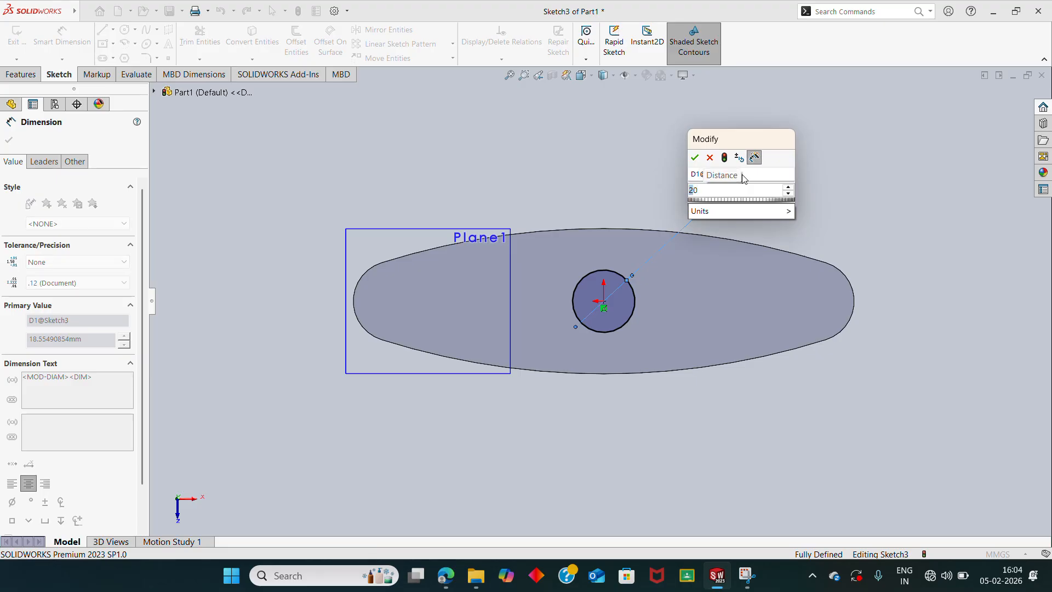
pyautogui.press('Return')
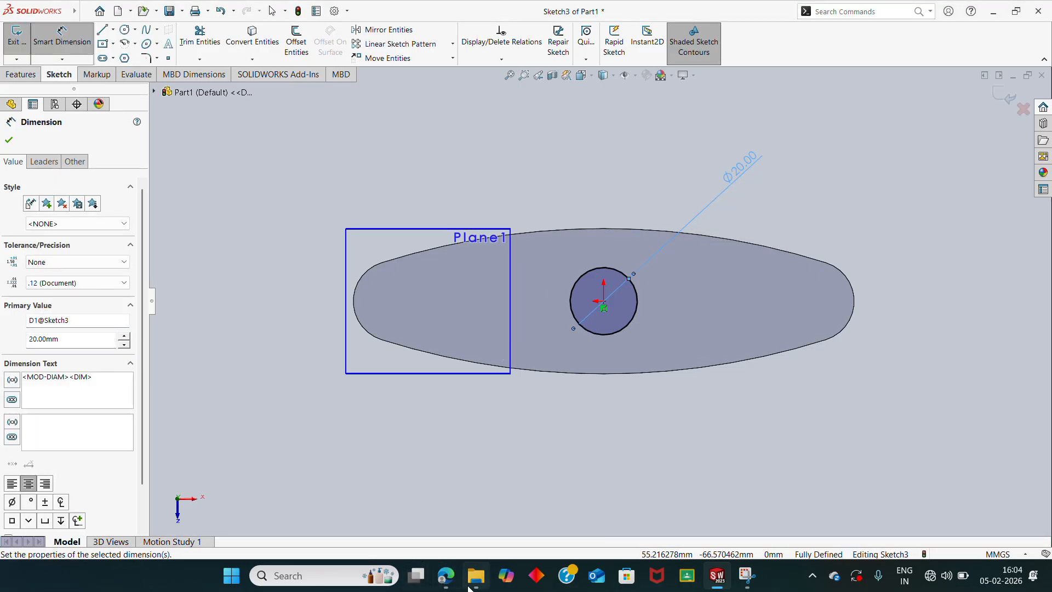
# Step: Compare the circle's diameter with the top view in the PDF, return to SOLIDWORKS and exit the sketch
pyautogui.click(447, 576)
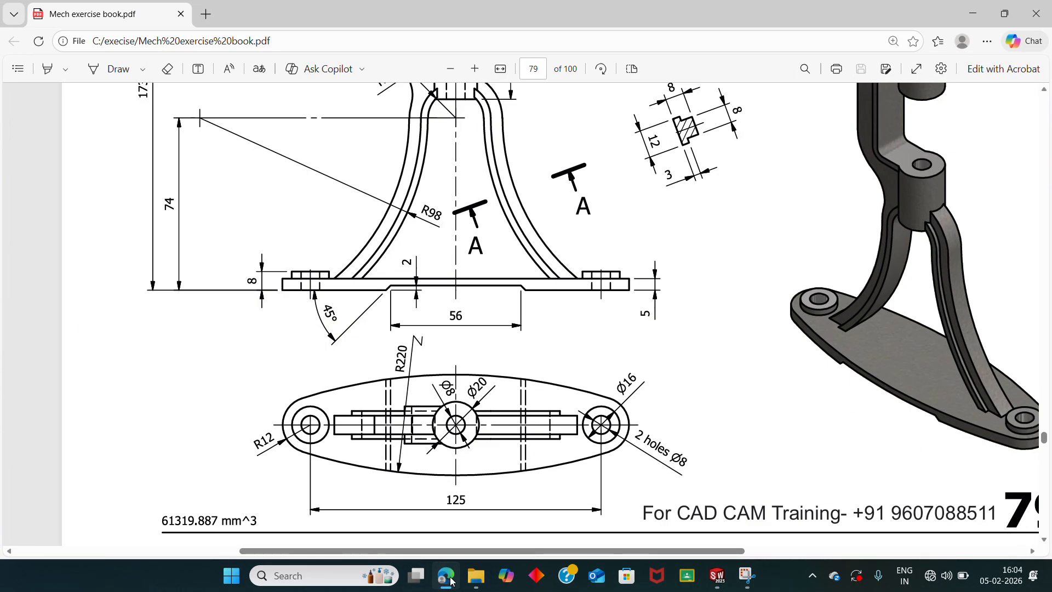
pyautogui.click(449, 579)
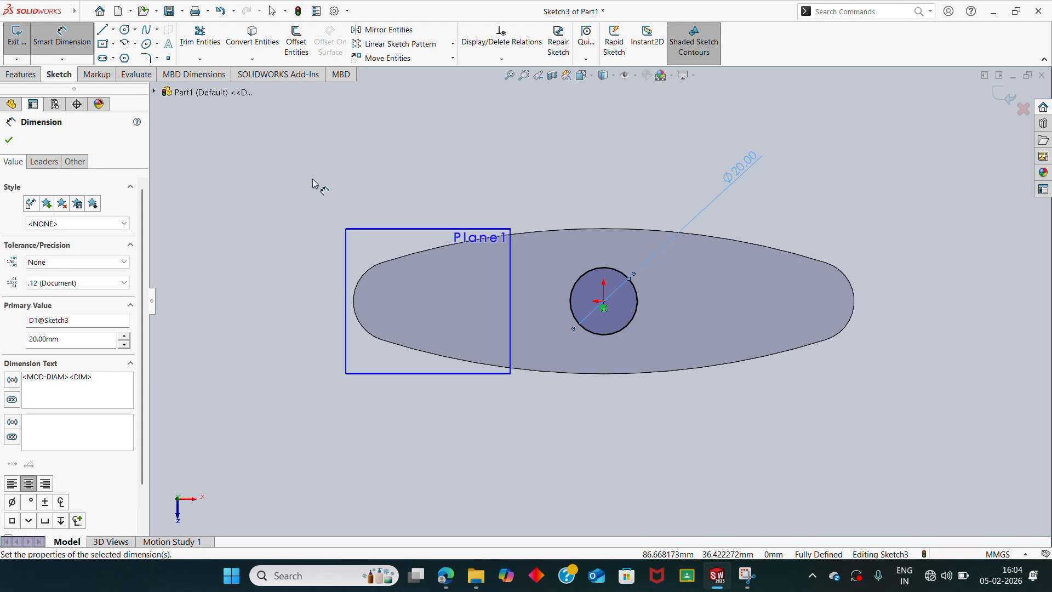
pyautogui.click(16, 34)
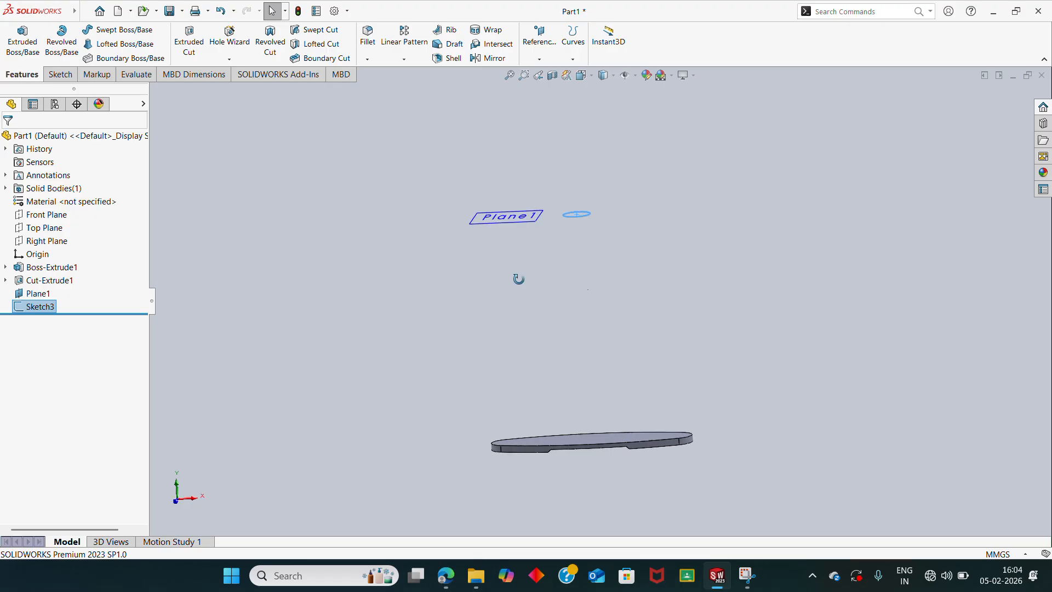
# Step: Extrude the circle 91 mm downward from its plane as a Blind boss, checking the boss heights in the PDF
pyautogui.click(24, 35)
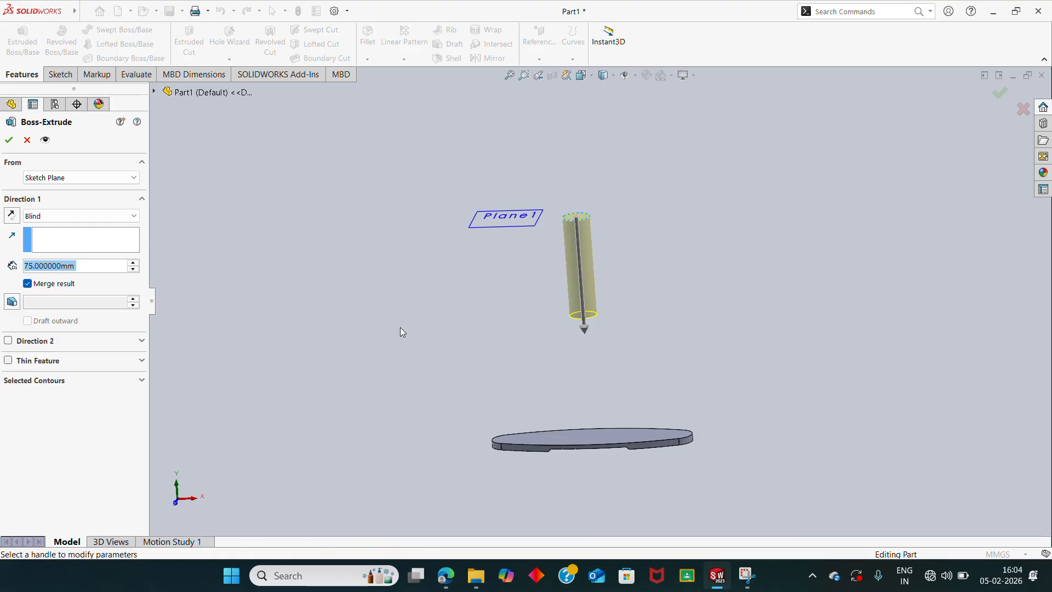
pyautogui.click(445, 575)
pyautogui.scroll(5, 515, 364)
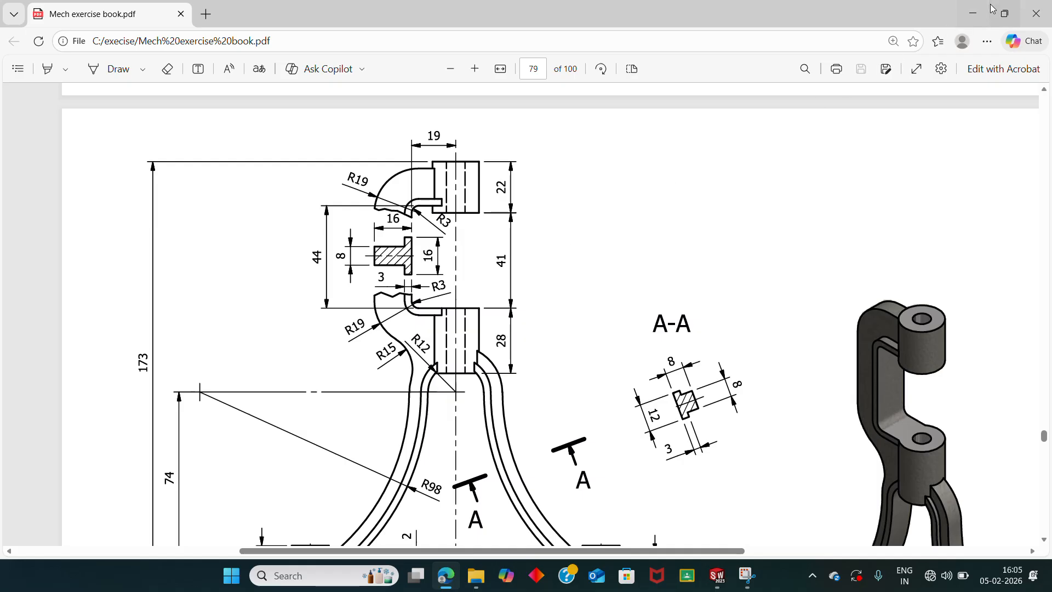
pyautogui.click(973, 14)
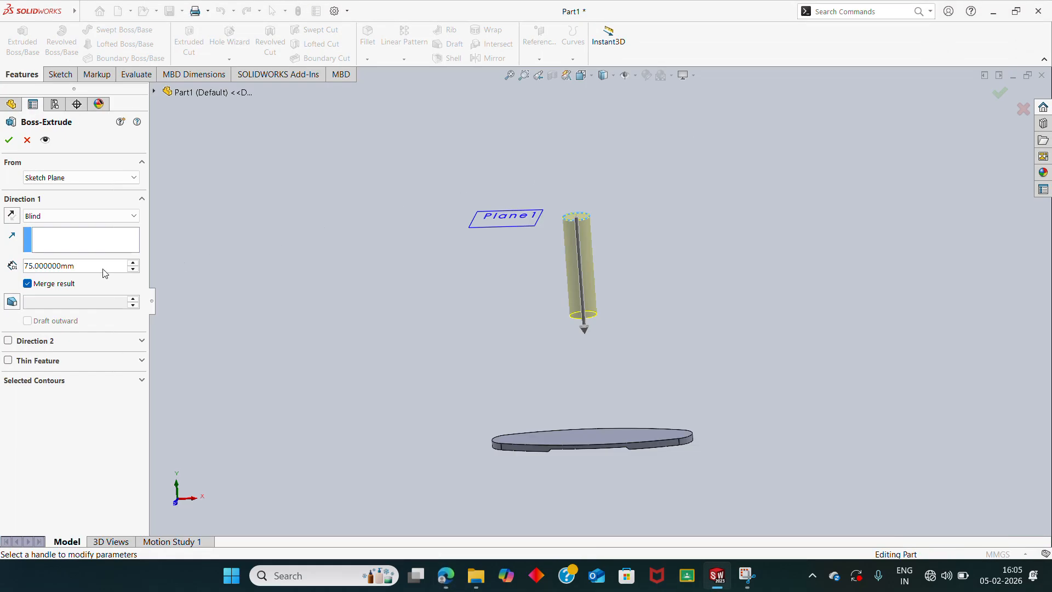
pyautogui.moveTo(99, 266); pyautogui.dragTo(2, 253)
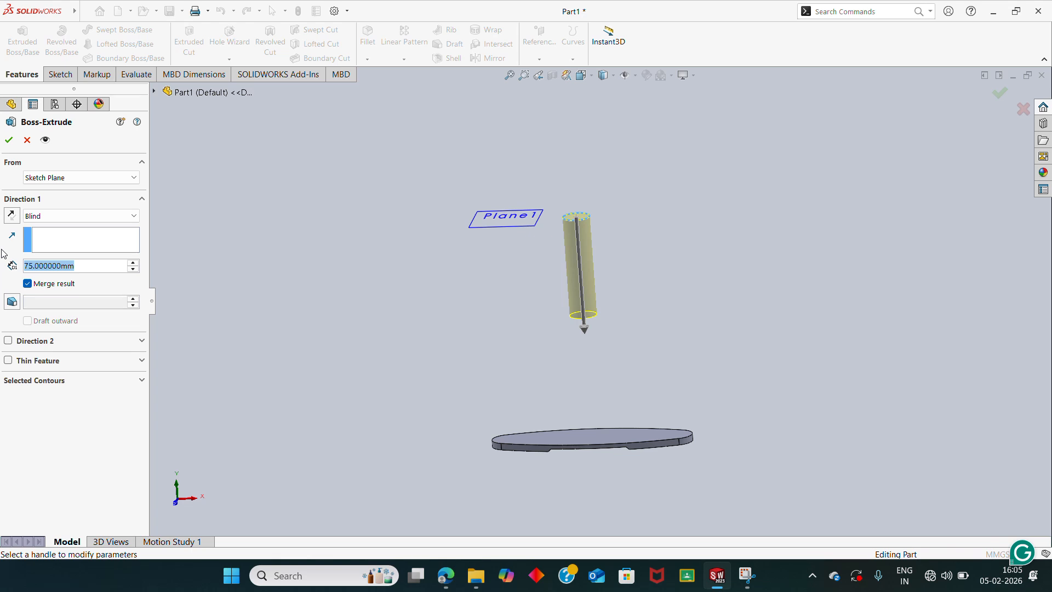
pyautogui.write('91')
pyautogui.press('Return')
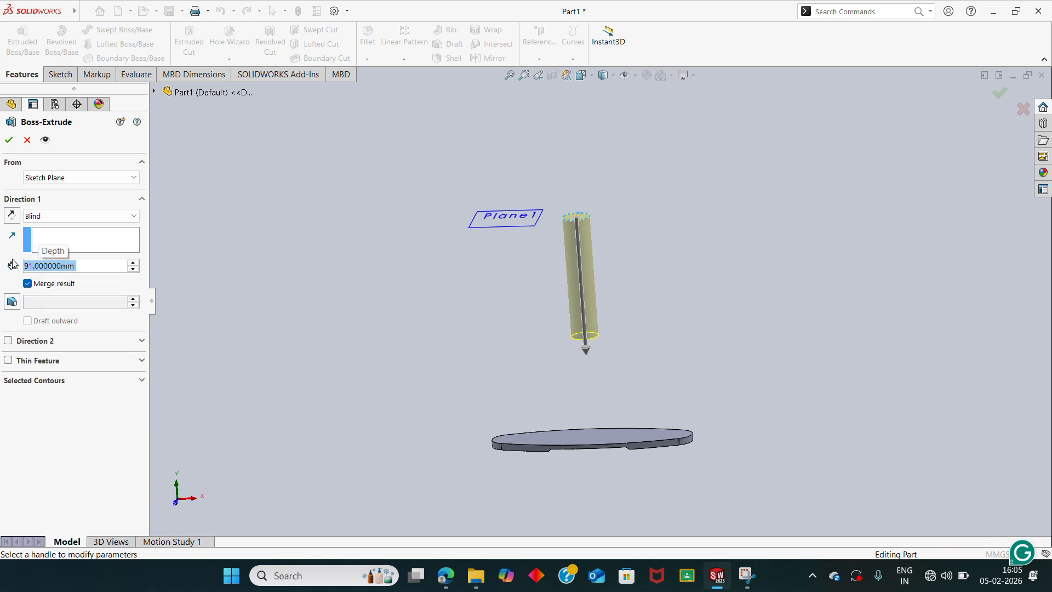
pyautogui.click(9, 140)
pyautogui.moveTo(405, 264); pyautogui.dragTo(536, 504, button='middle')
# Step: Switch to exercise 79 in the PDF and ink a plane outline and a mark over the 3D view's arm and boss
pyautogui.click(446, 574)
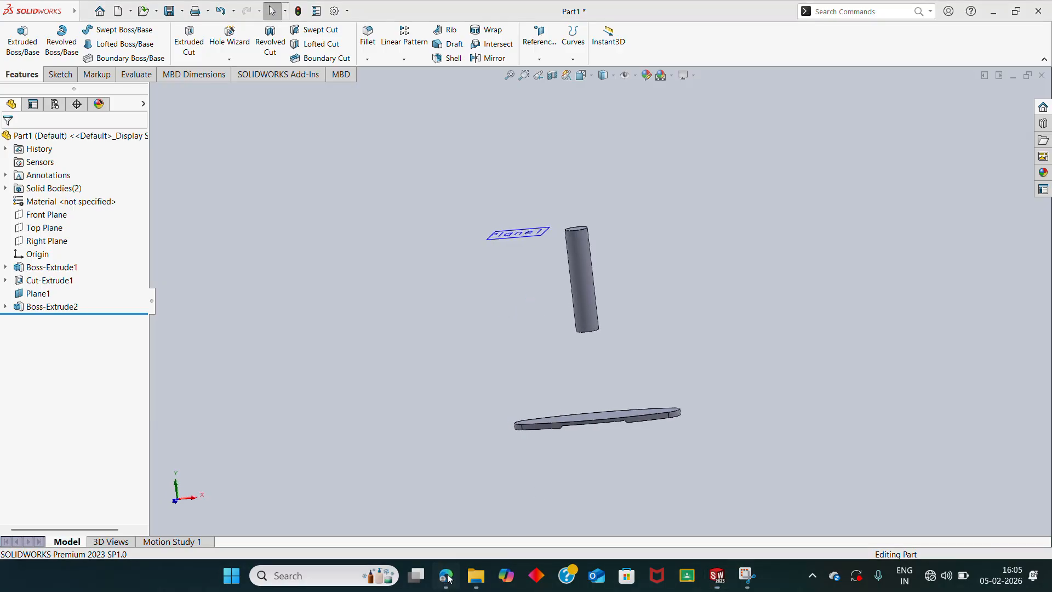
pyautogui.scroll(-3, 387, 256)
pyautogui.scroll(5, 395, 284)
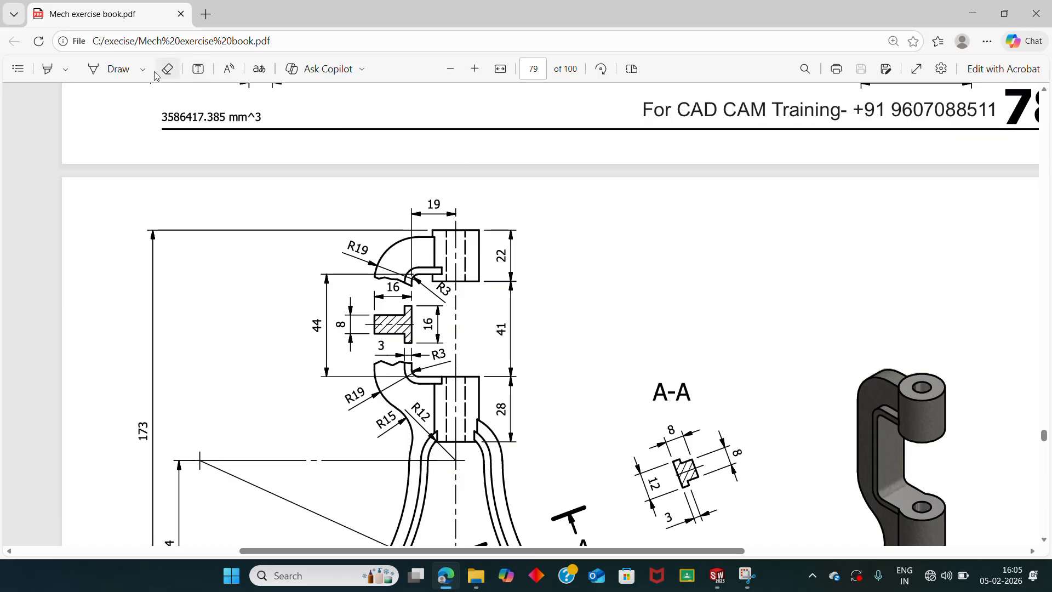
pyautogui.click(119, 73)
pyautogui.moveTo(837, 440)
pyautogui.mouseDown()
pyautogui.moveTo(876, 479)
pyautogui.moveTo(934, 436)
pyautogui.moveTo(875, 362)
pyautogui.moveTo(807, 392)
pyautogui.moveTo(837, 439)
pyautogui.mouseUp()
pyautogui.moveTo(925, 494); pyautogui.dragTo(911, 505)
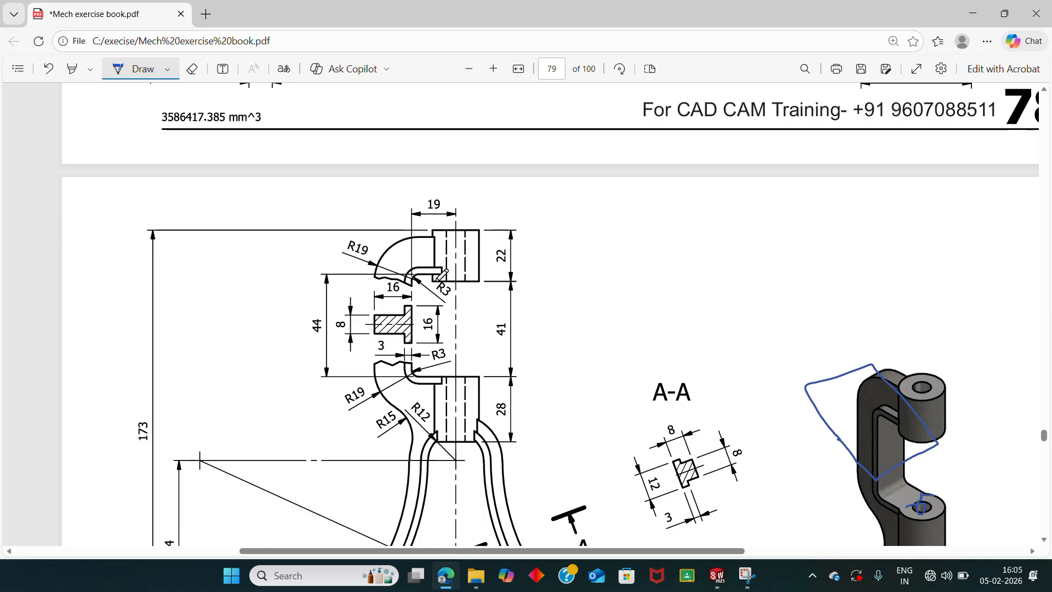
# Step: Ink a C-shaped path with a profile plane at its end, plus a second path-and-planes sketch, beside the PDF drawing
pyautogui.moveTo(767, 221)
pyautogui.mouseDown()
pyautogui.moveTo(689, 220)
pyautogui.moveTo(692, 342)
pyautogui.moveTo(768, 346)
pyautogui.mouseUp()
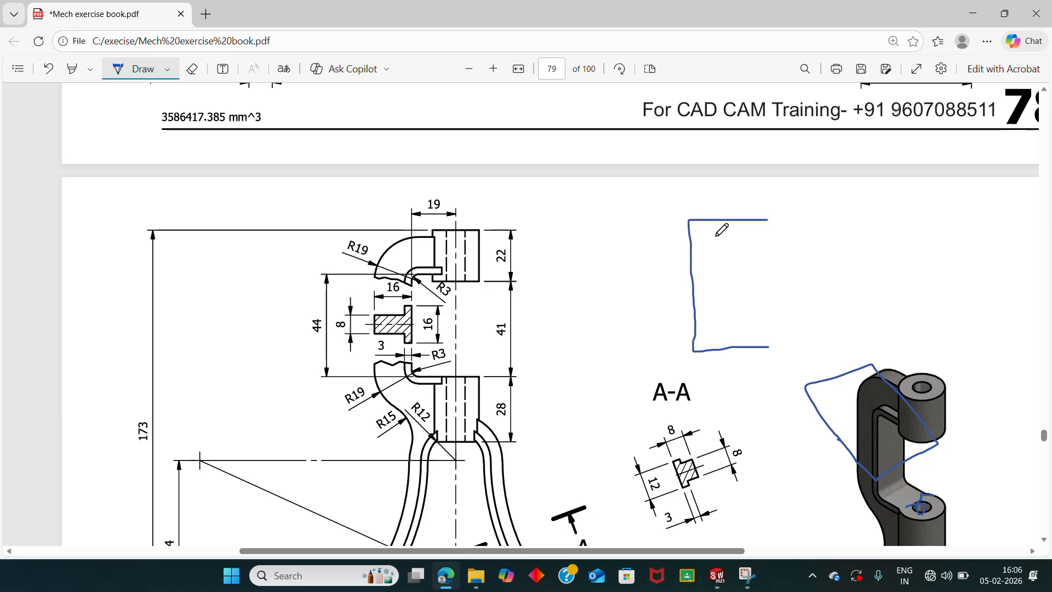
pyautogui.moveTo(792, 197)
pyautogui.mouseDown()
pyautogui.moveTo(754, 251)
pyautogui.moveTo(759, 284)
pyautogui.moveTo(806, 247)
pyautogui.moveTo(796, 196)
pyautogui.mouseUp()
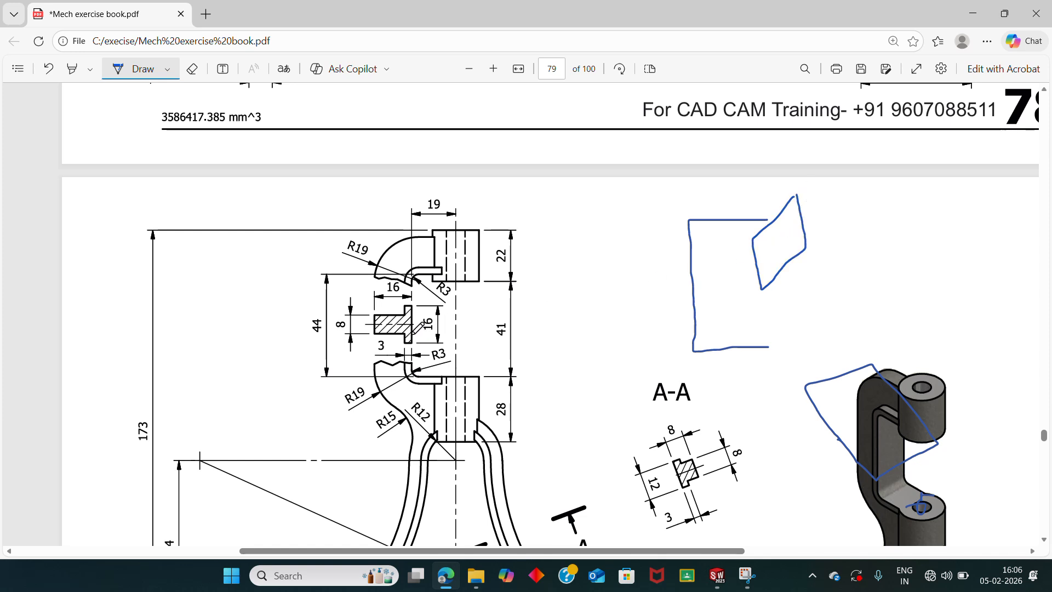
pyautogui.moveTo(892, 227)
pyautogui.mouseDown()
pyautogui.moveTo(948, 235)
pyautogui.moveTo(948, 296)
pyautogui.moveTo(883, 302)
pyautogui.moveTo(882, 229)
pyautogui.moveTo(903, 229)
pyautogui.moveTo(903, 285)
pyautogui.moveTo(933, 285)
pyautogui.mouseUp()
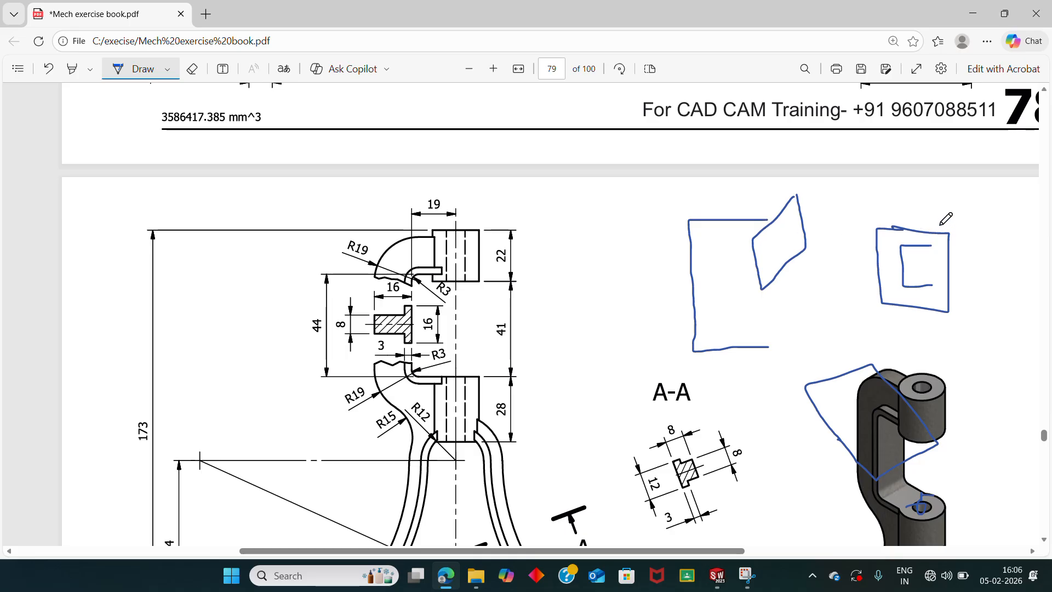
pyautogui.moveTo(941, 206)
pyautogui.mouseDown()
pyautogui.moveTo(873, 255)
pyautogui.moveTo(893, 351)
pyautogui.moveTo(968, 282)
pyautogui.moveTo(956, 205)
pyautogui.moveTo(941, 207)
pyautogui.mouseUp()
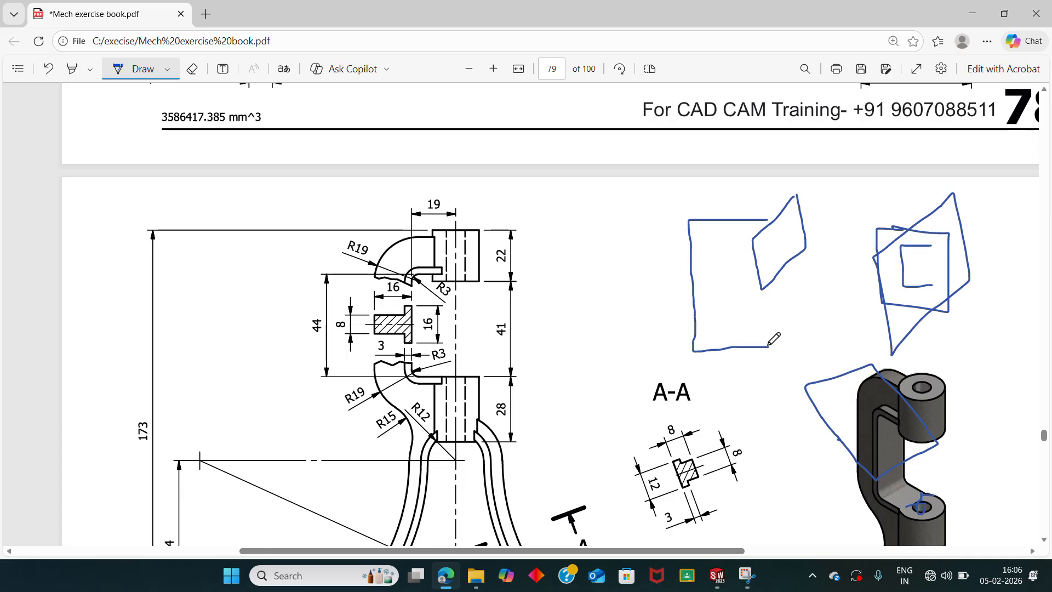
# Step: Erase the ink sketches in the blank area above the 3D view
pyautogui.click(191, 68)
pyautogui.moveTo(681, 289); pyautogui.dragTo(761, 207)
pyautogui.moveTo(956, 229); pyautogui.dragTo(929, 275)
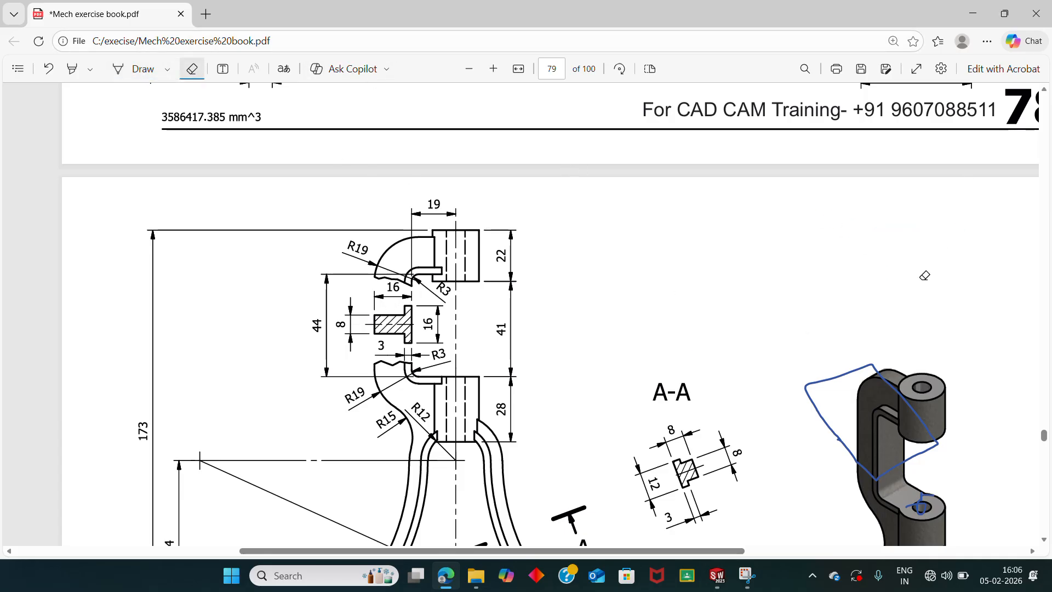
# Step: Return to SOLIDWORKS and start a sketch on the Front Plane
pyautogui.click(973, 14)
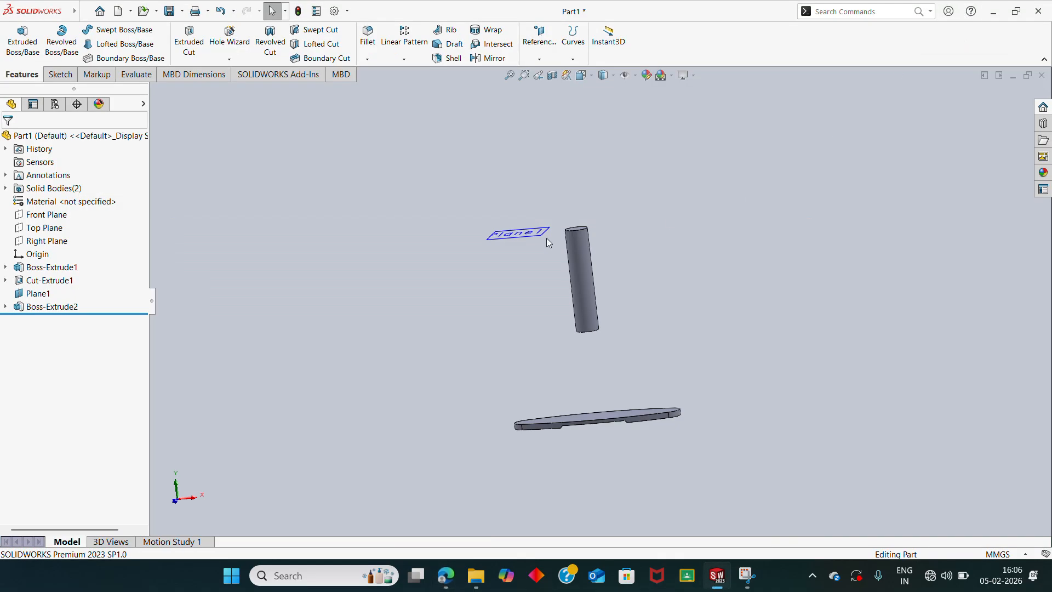
pyautogui.moveTo(517, 264); pyautogui.dragTo(547, 218, button='middle')
pyautogui.click(60, 214)
pyautogui.scroll(4, 543, 225)
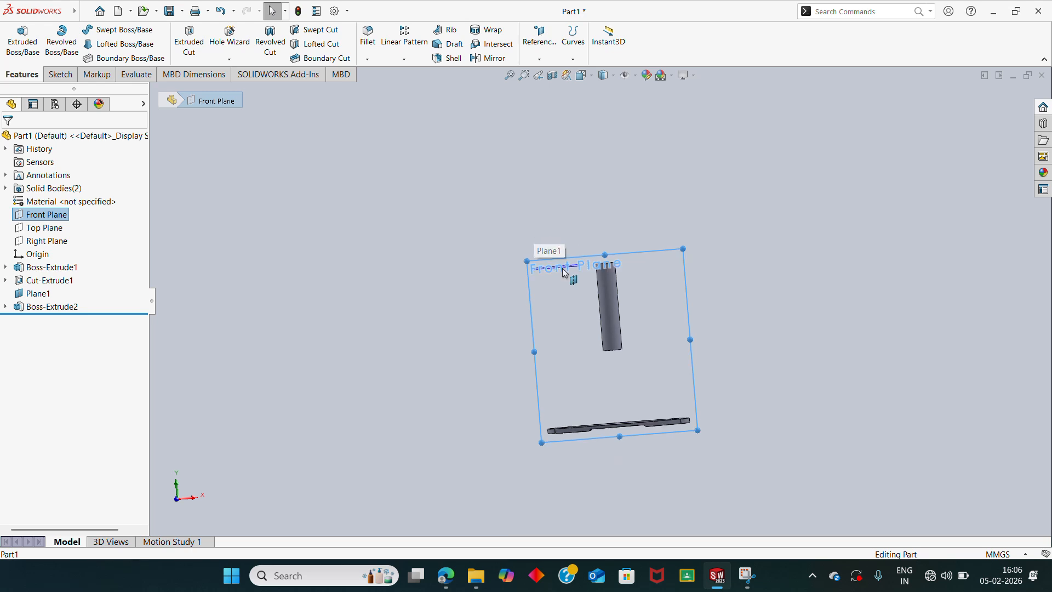
pyautogui.rightClick(65, 213)
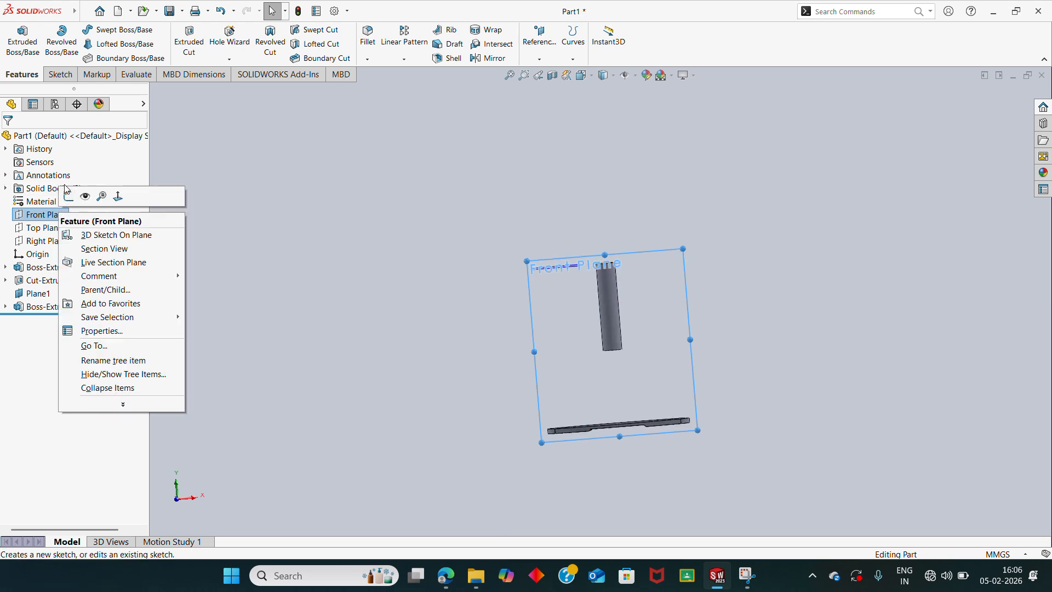
pyautogui.click(76, 195)
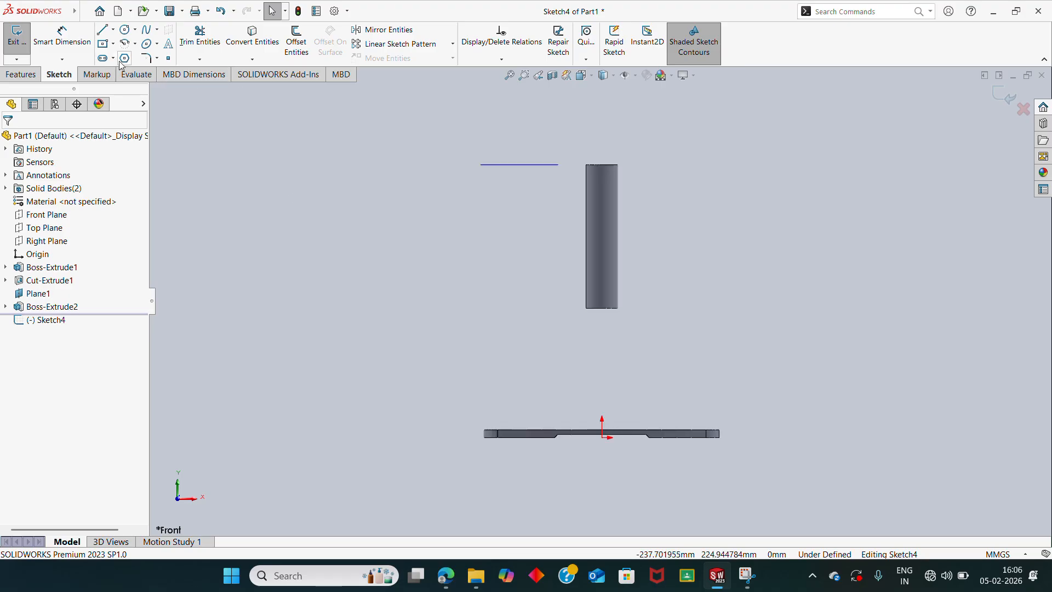
# Step: Draw an open C-shaped path of three lines, about 67 mm wide, with both horizontal ends on the cylinder's centre axis
pyautogui.click(102, 30)
pyautogui.scroll(-2, 517, 197)
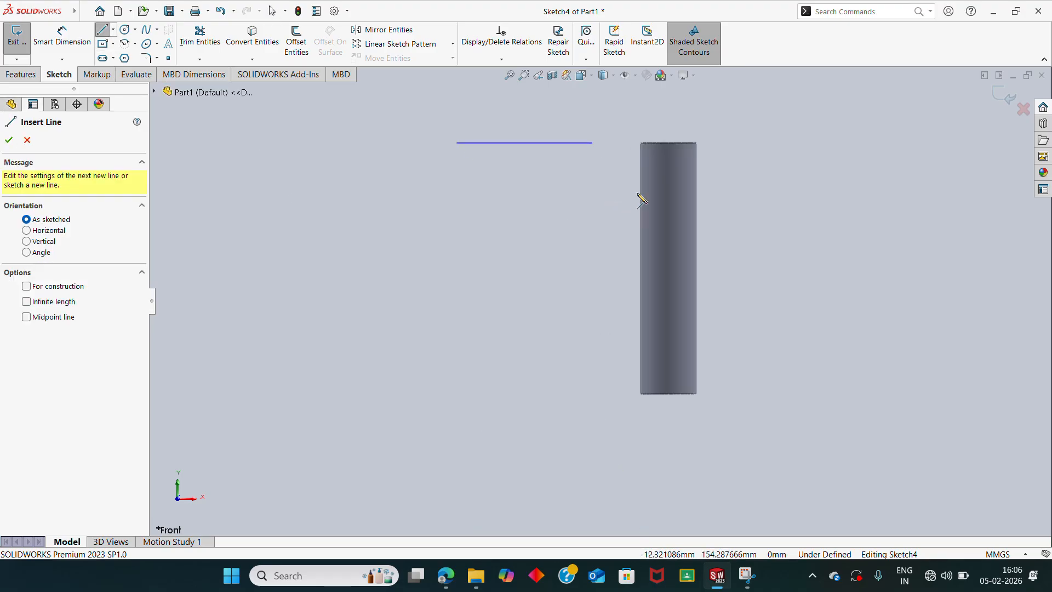
pyautogui.click(668, 173)
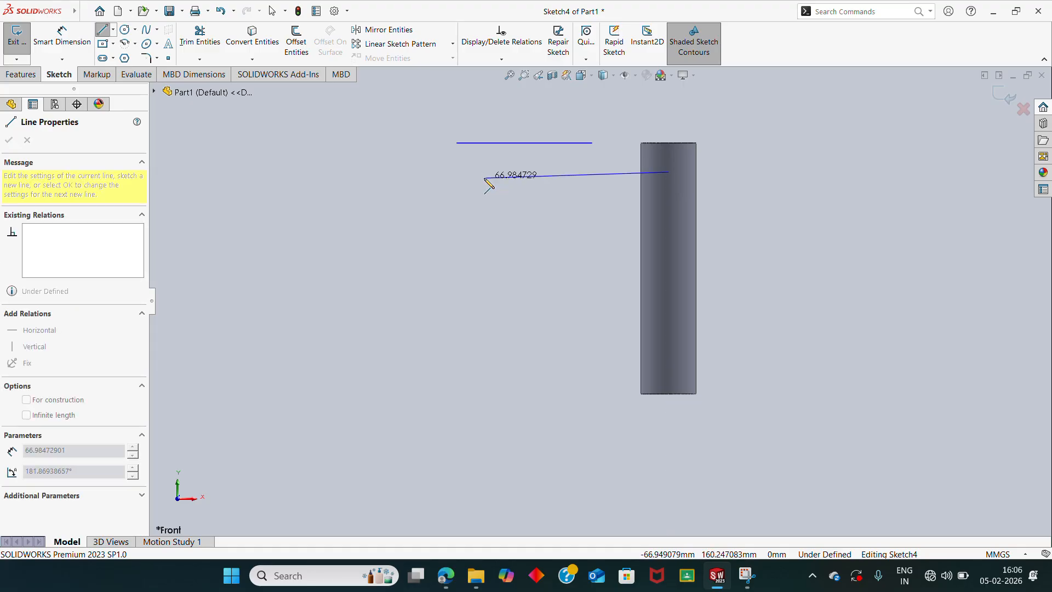
pyautogui.click(484, 172)
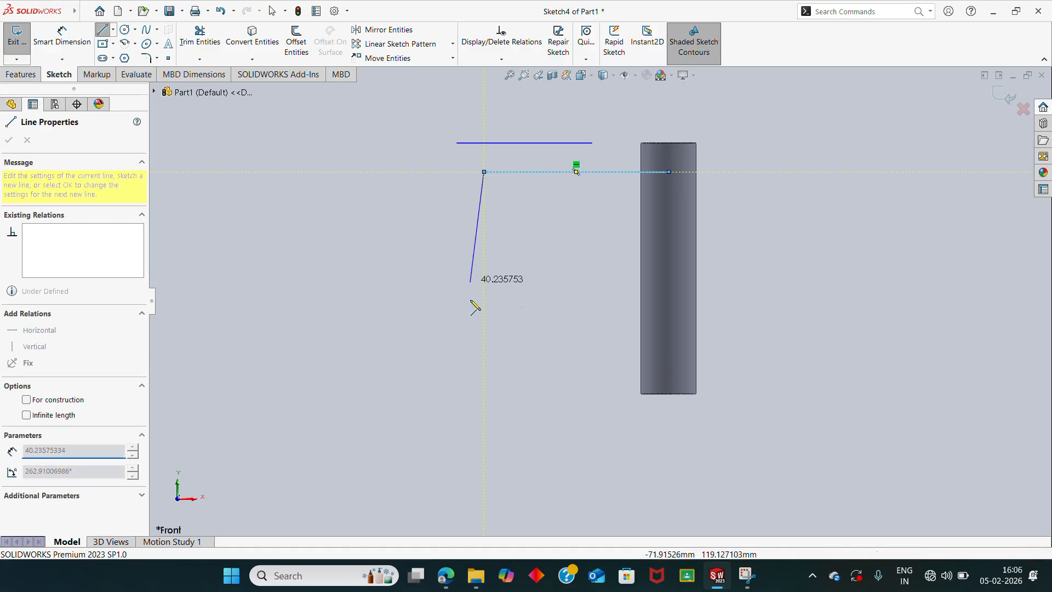
pyautogui.click(484, 372)
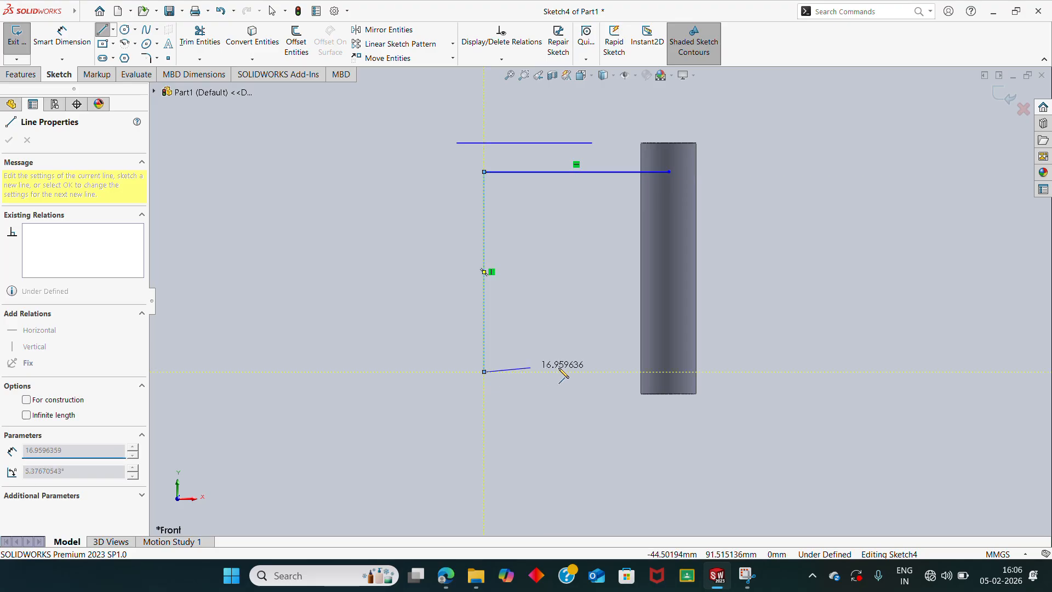
pyautogui.click(668, 372)
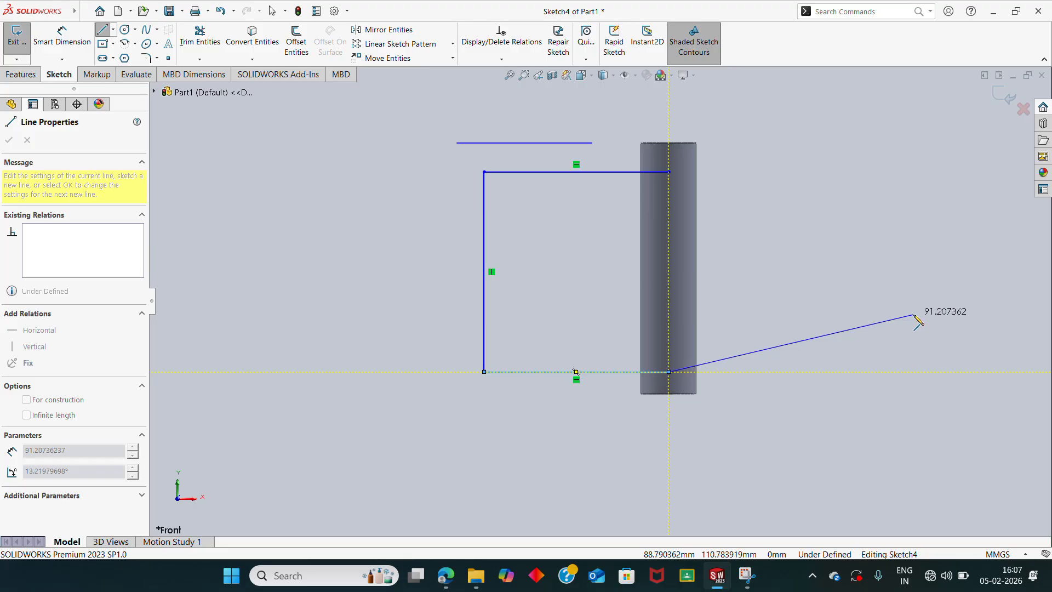
pyautogui.press('Escape')
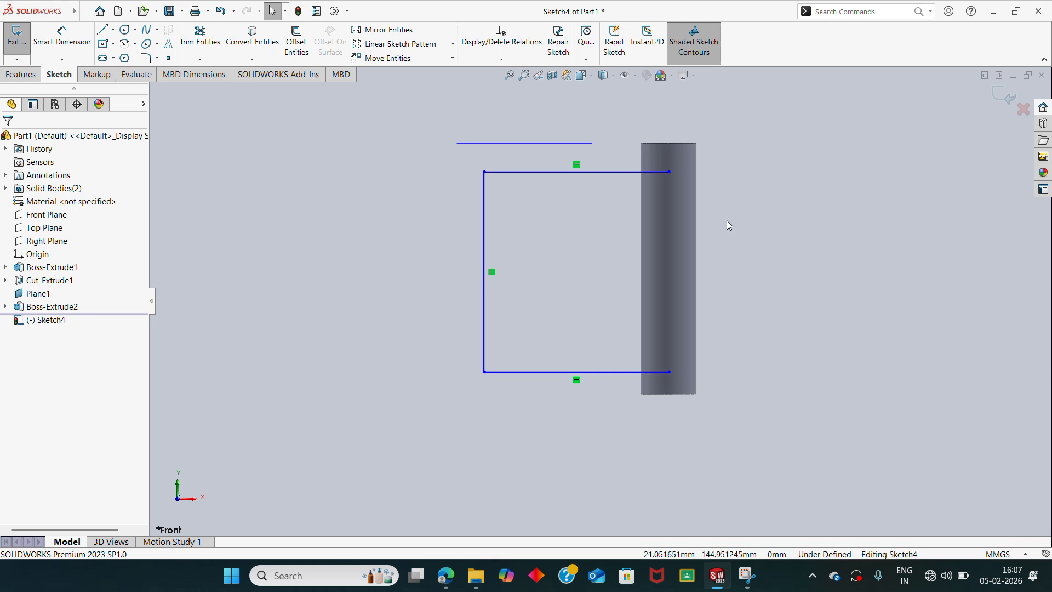
pyautogui.scroll(2, 728, 225)
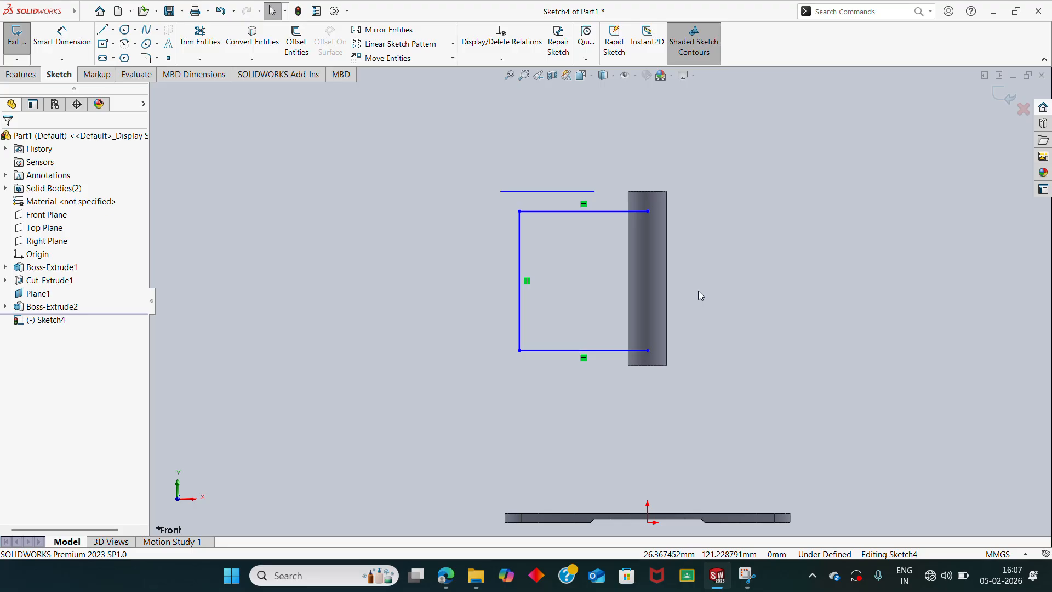
pyautogui.moveTo(688, 277)
pyautogui.mouseDown(button='middle')
pyautogui.moveTo(664, 301)
pyautogui.moveTo(665, 319)
pyautogui.moveTo(688, 249)
pyautogui.moveTo(663, 284)
pyautogui.moveTo(594, 223)
pyautogui.mouseUp(button='middle')
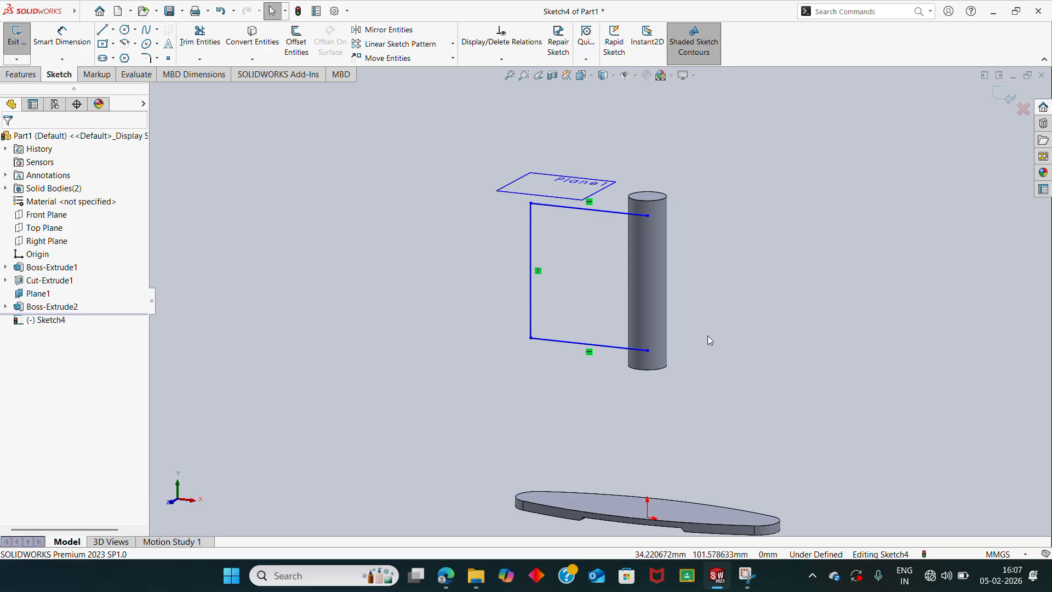
pyautogui.moveTo(708, 336); pyautogui.dragTo(688, 354, button='middle')
pyautogui.moveTo(599, 244)
pyautogui.mouseDown(button='middle')
pyautogui.moveTo(531, 192)
pyautogui.moveTo(521, 214)
pyautogui.moveTo(556, 215)
pyautogui.moveTo(543, 204)
pyautogui.mouseUp(button='middle')
pyautogui.hotkey('ctrl', '8')
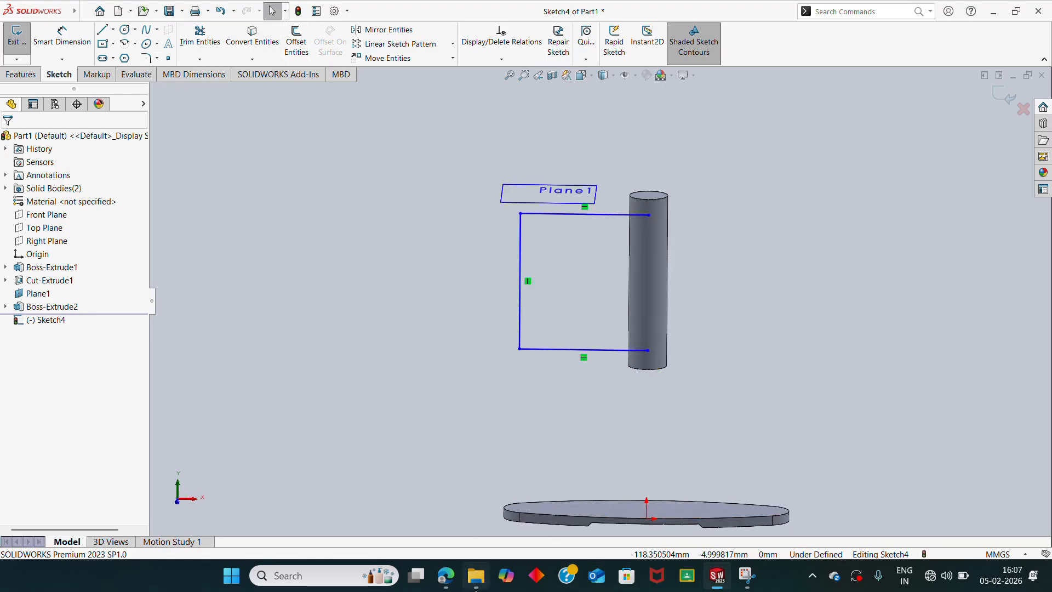
# Step: Check the arm's height in the PDF drawing and dimension the path's vertical line to 44 mm
pyautogui.click(446, 575)
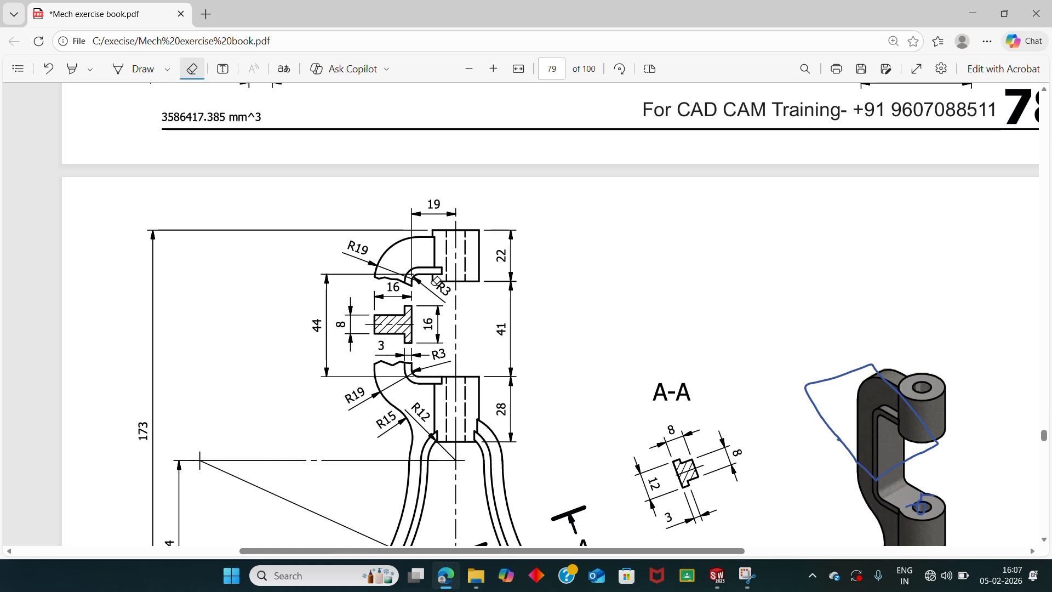
pyautogui.keyDown('ctrl'); pyautogui.scroll(5, 436, 281); pyautogui.keyUp('ctrl')
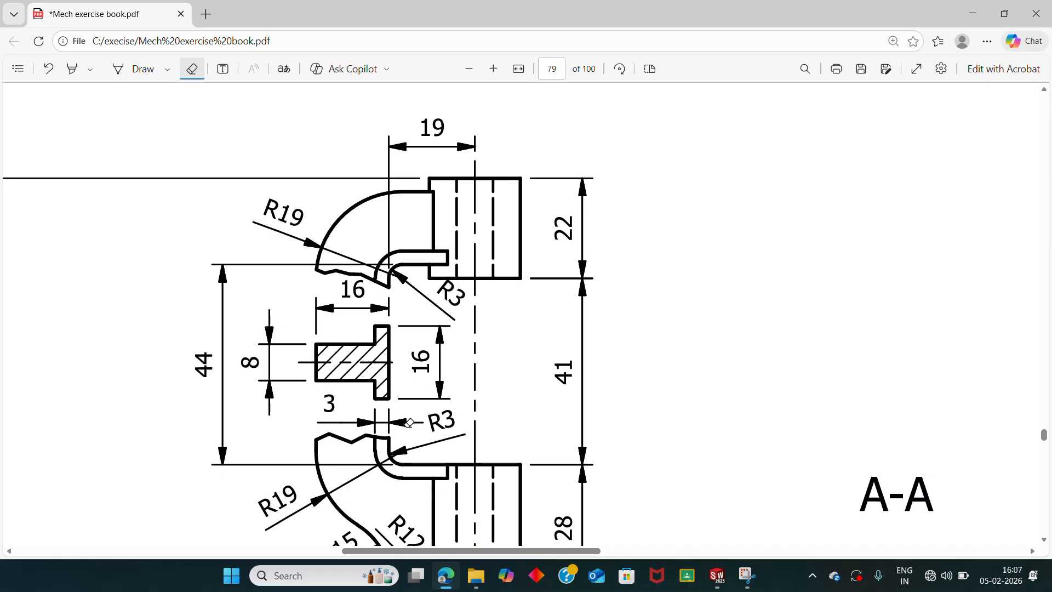
pyautogui.click(974, 13)
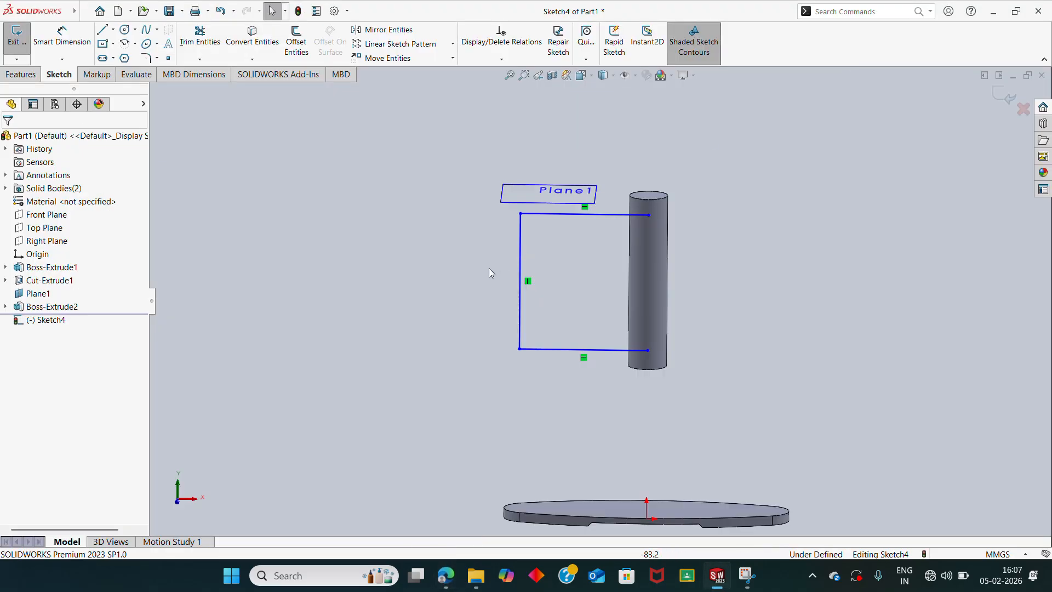
pyautogui.click(62, 37)
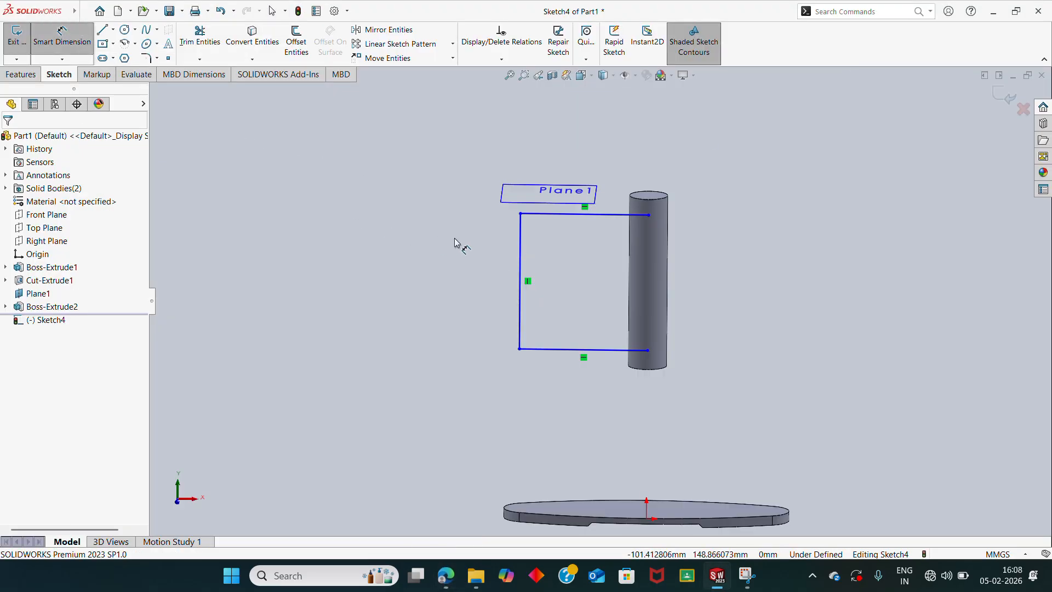
pyautogui.click(523, 248)
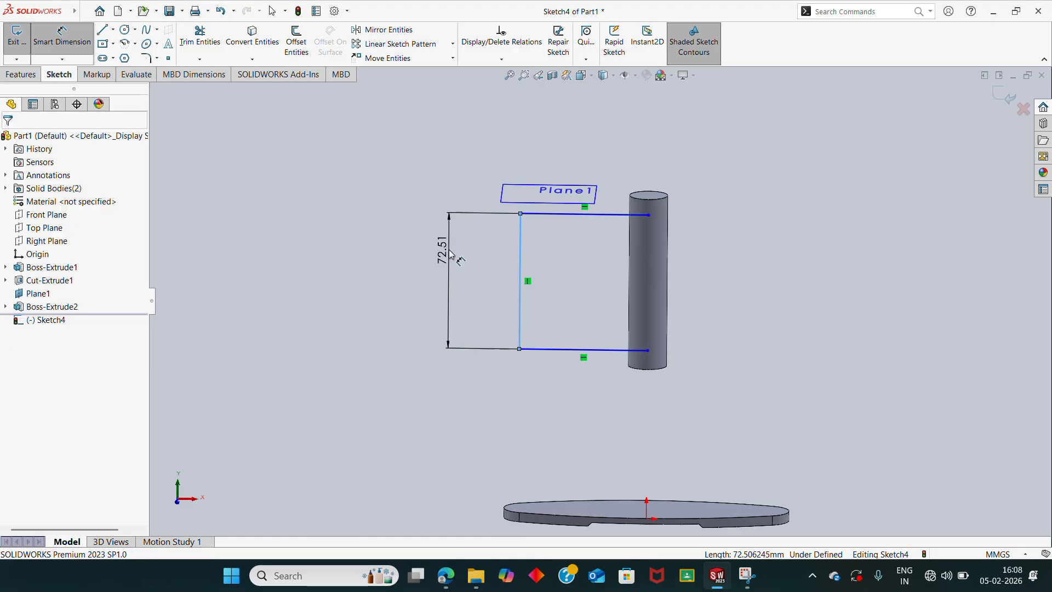
pyautogui.click(449, 253)
pyautogui.write('44')
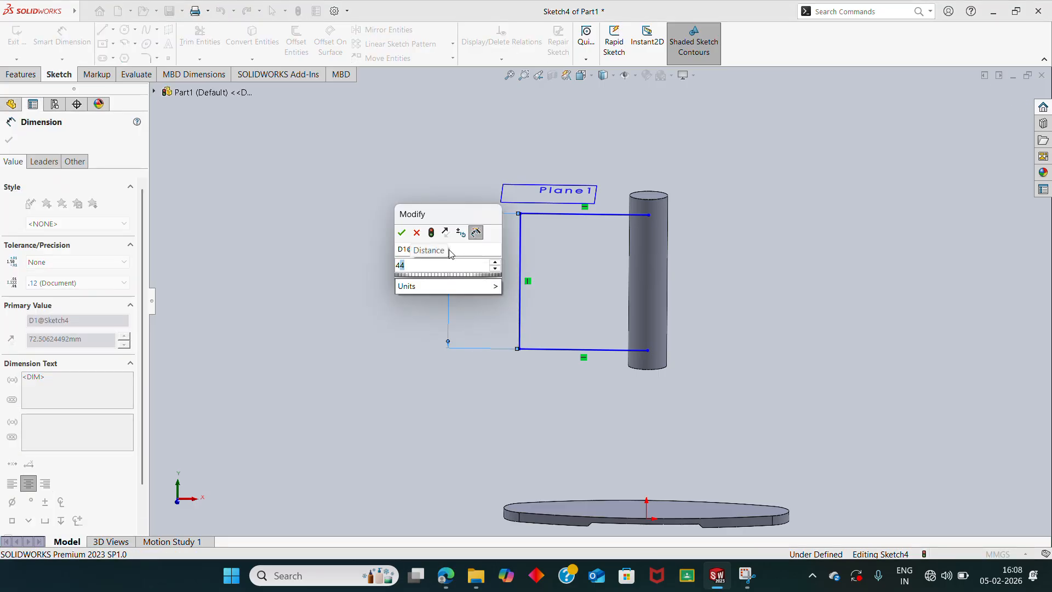
pyautogui.press('Return')
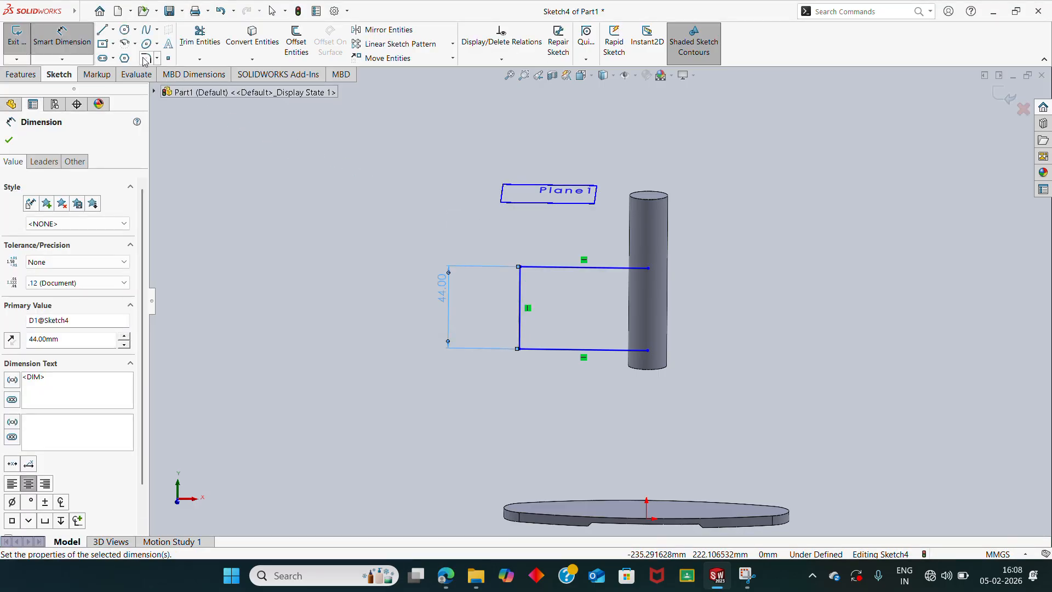
# Step: Fillet both corners of the C-shaped path with a 3 mm radius
pyautogui.write('3')
pyautogui.press('Return')
pyautogui.click(521, 268)
pyautogui.click(519, 349)
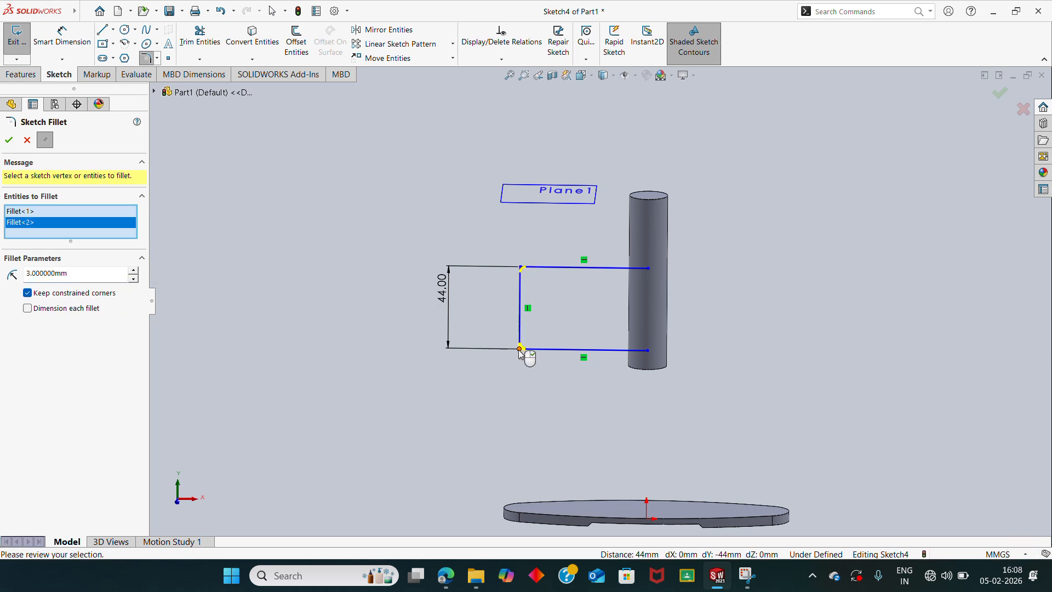
pyautogui.press('Return')
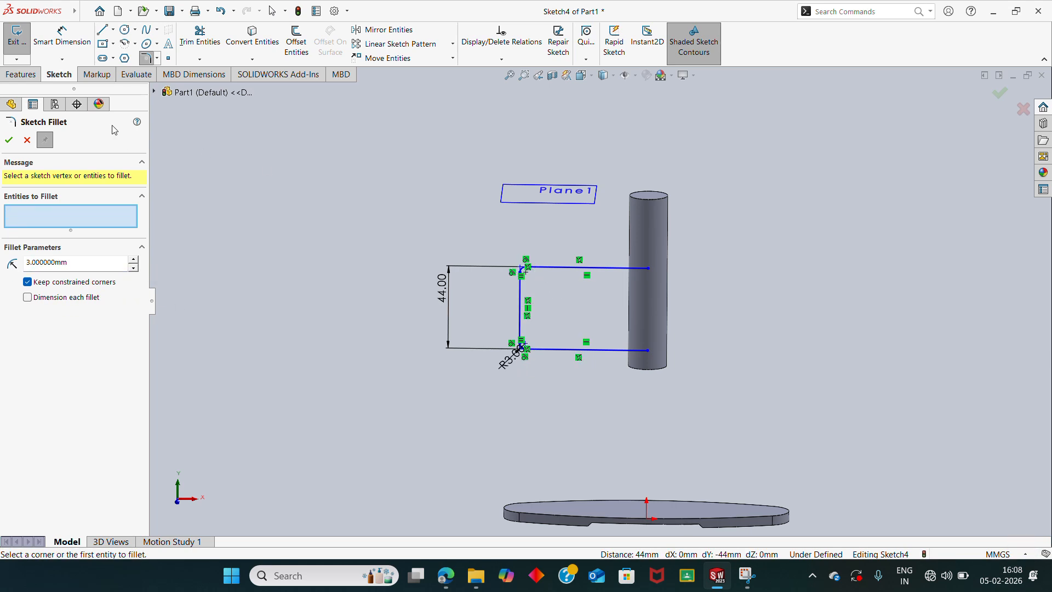
pyautogui.click(9, 140)
# Step: Examine the PDF drawing for the lower arm's height on the cylinder and its offset from the centre axis
pyautogui.hotkey('ctrl', '1')
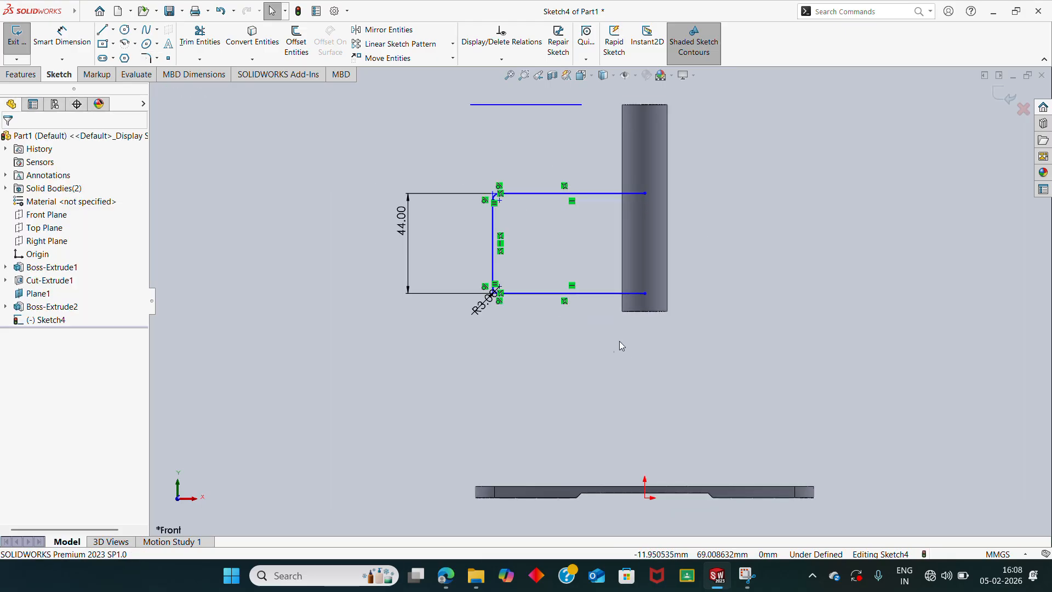
pyautogui.click(446, 576)
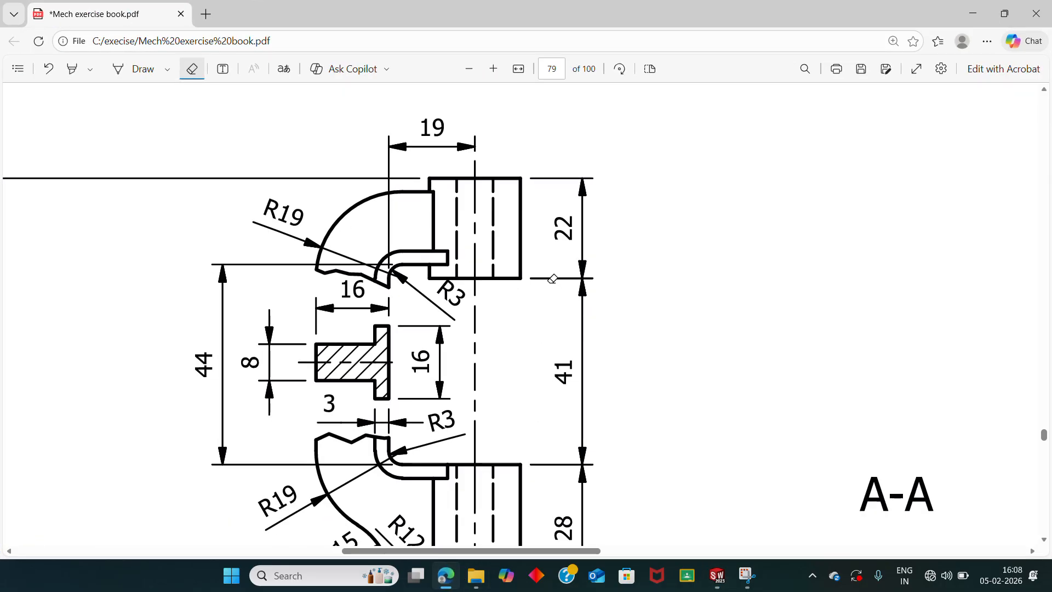
pyautogui.keyDown('ctrl'); pyautogui.scroll(-2, 552, 280); pyautogui.keyUp('ctrl')
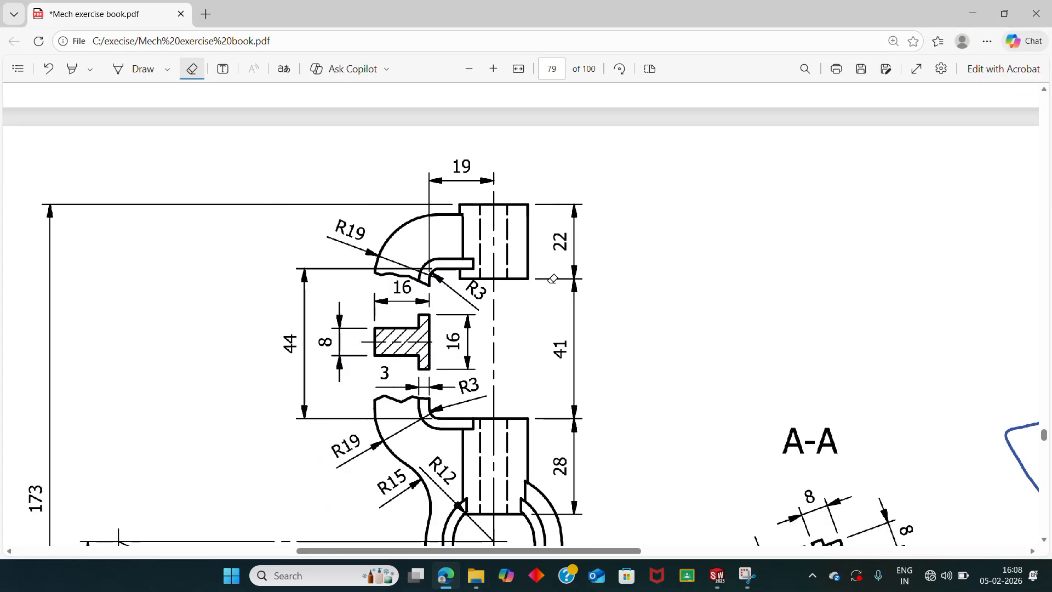
pyautogui.scroll(-2, 552, 279)
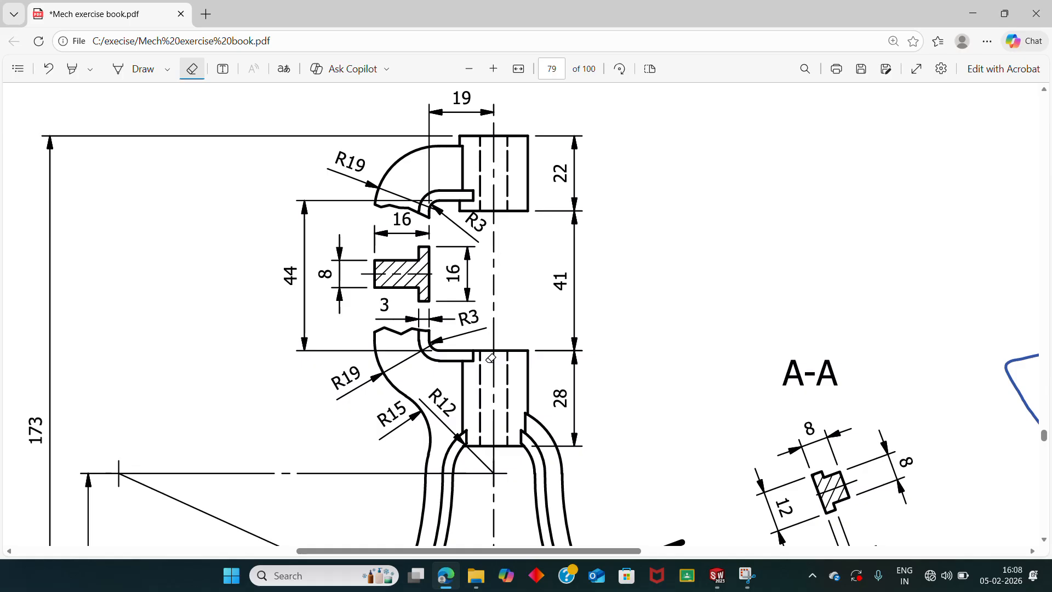
pyautogui.click(973, 14)
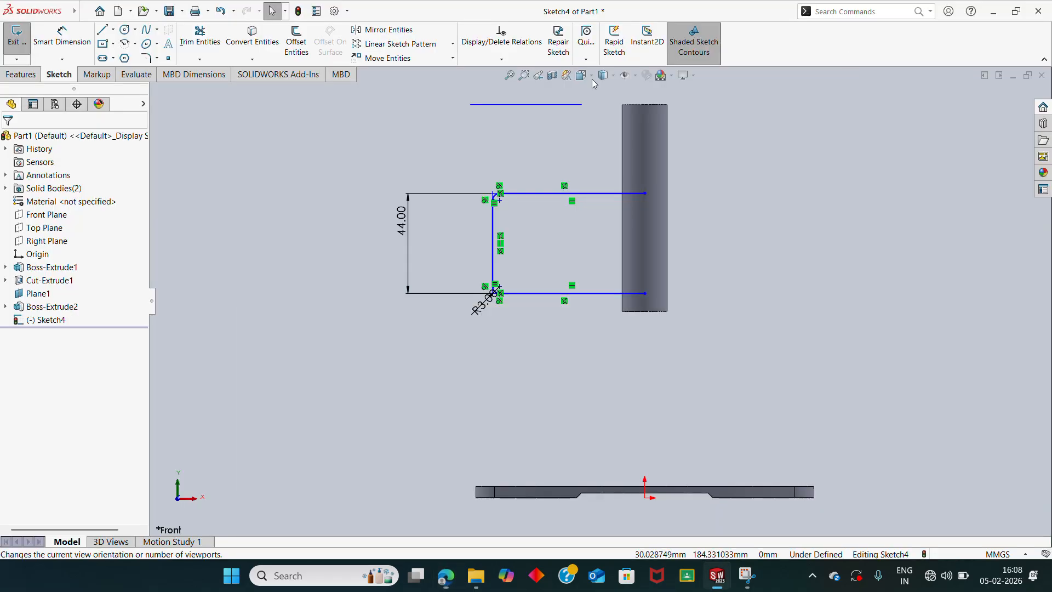
# Step: Try to dimension the lower horizontal line from the cylinder's bottom edge, and undo the resulting line length dimension
pyautogui.click(62, 34)
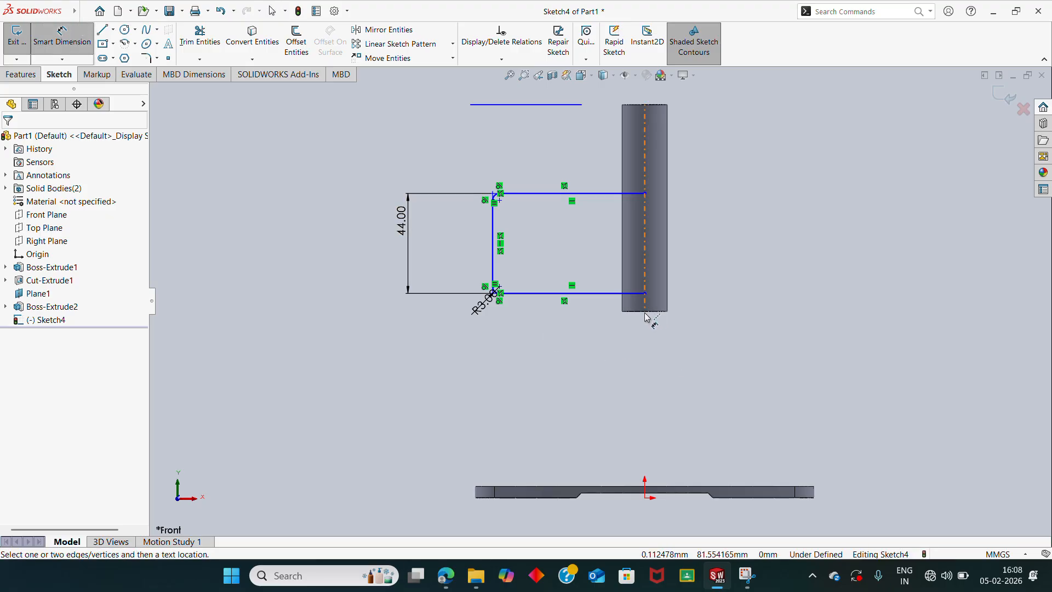
pyautogui.scroll(-4, 652, 313)
pyautogui.click(581, 270)
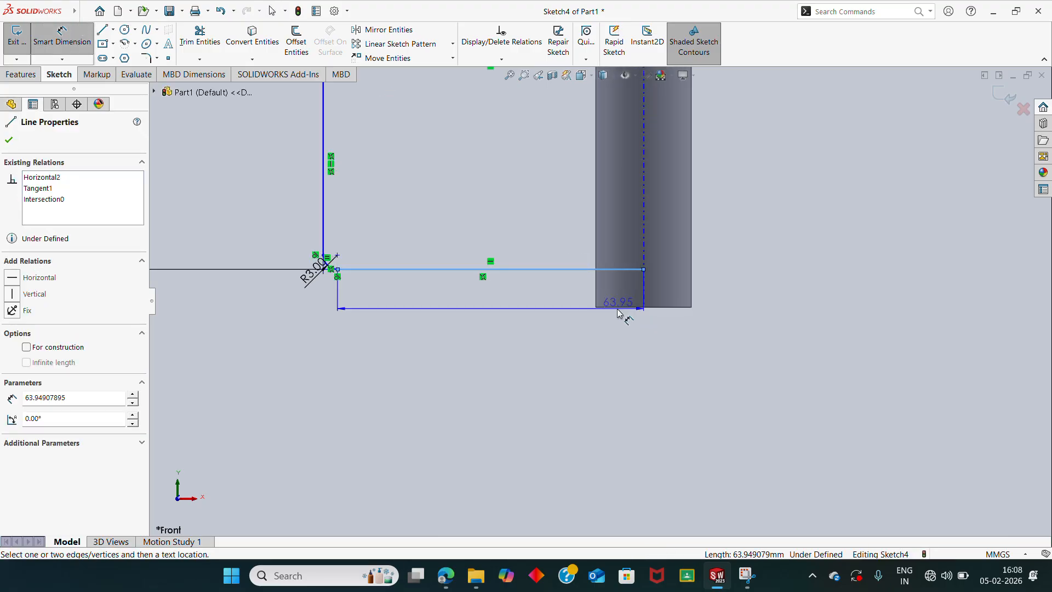
pyautogui.scroll(-4, 611, 310)
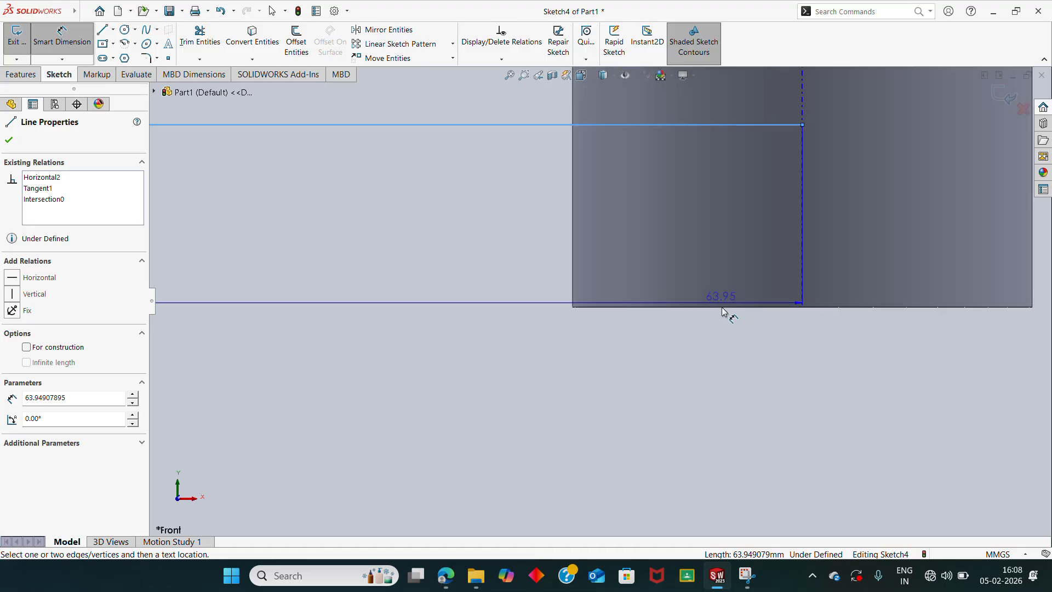
pyautogui.scroll(-2, 578, 308)
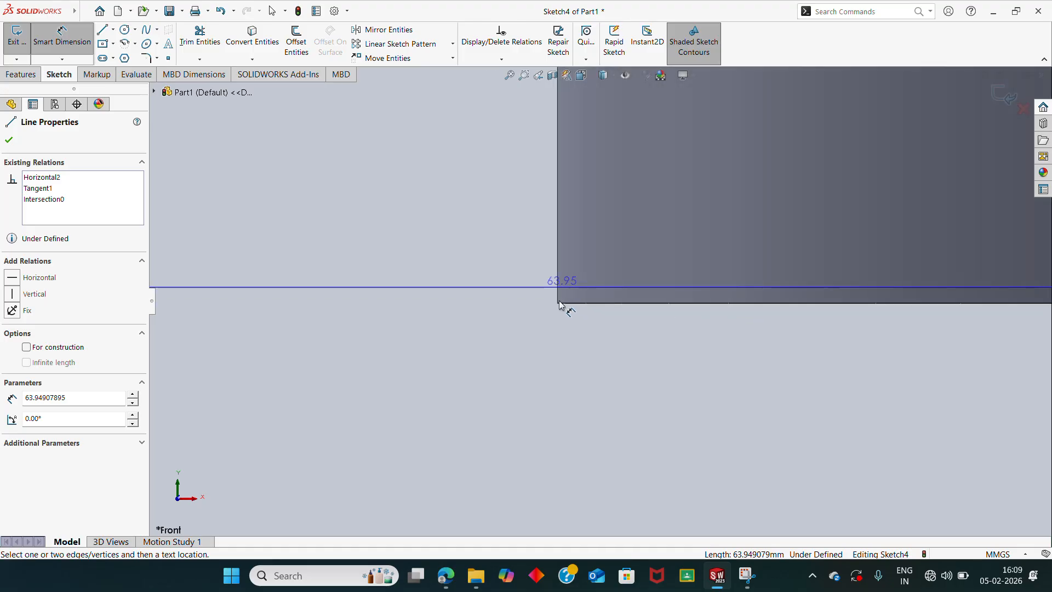
pyautogui.click(570, 308)
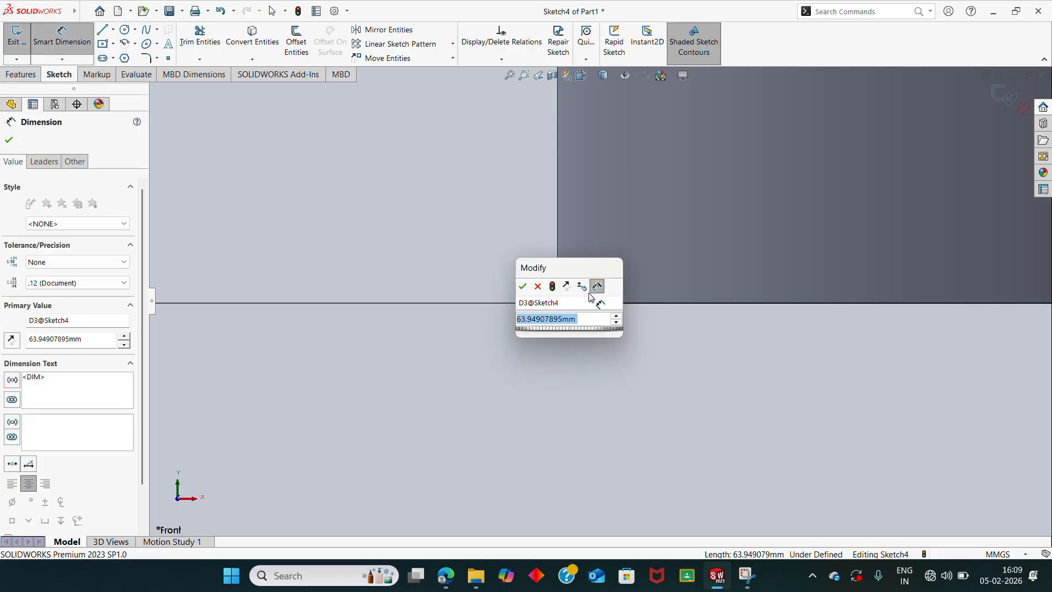
pyautogui.click(523, 286)
pyautogui.scroll(3, 508, 312)
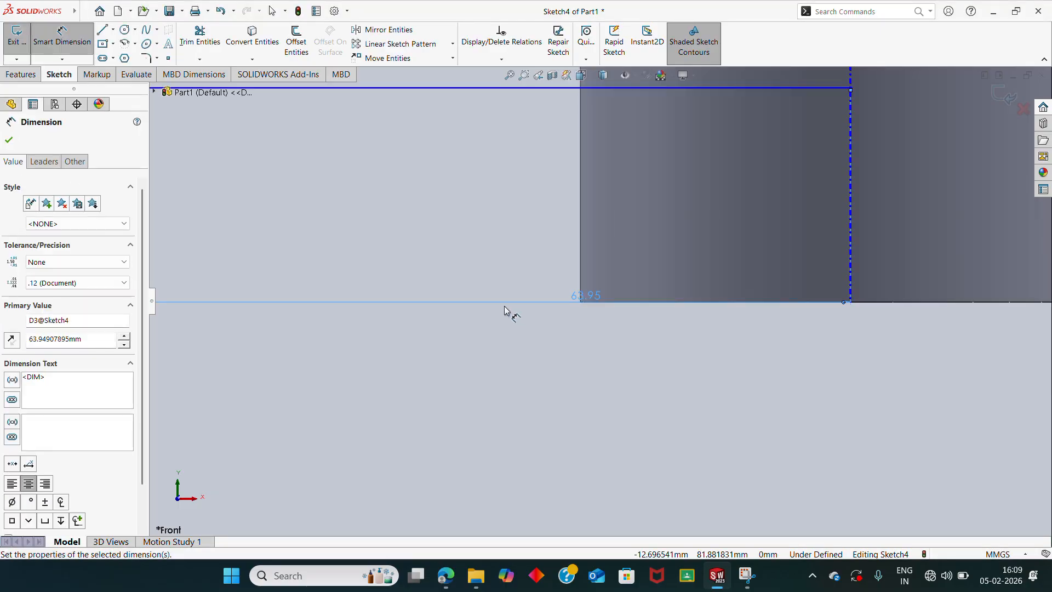
pyautogui.press('Escape')
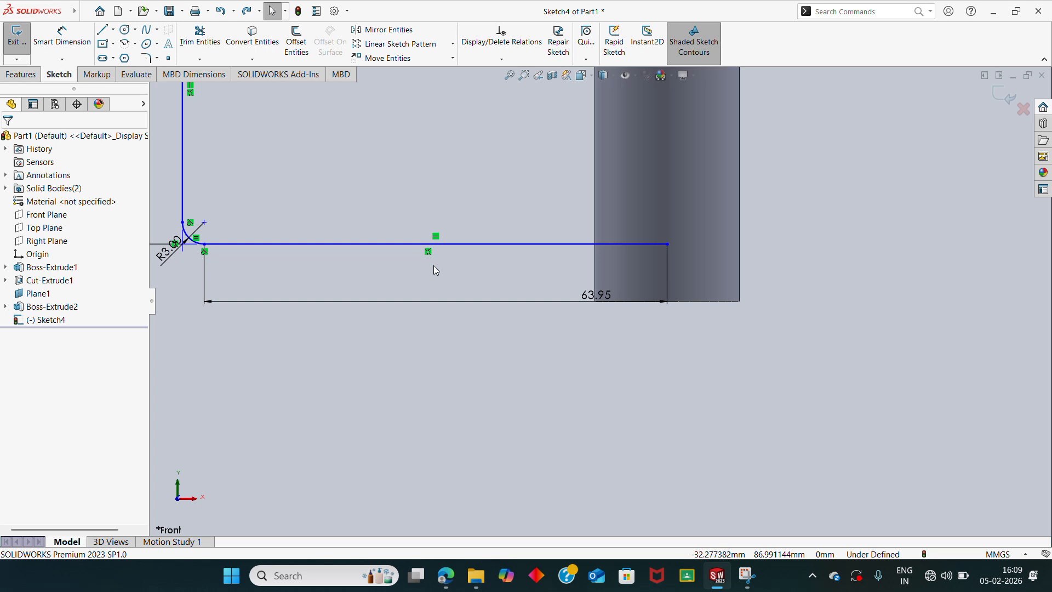
pyautogui.hotkey('ctrl', 'z')
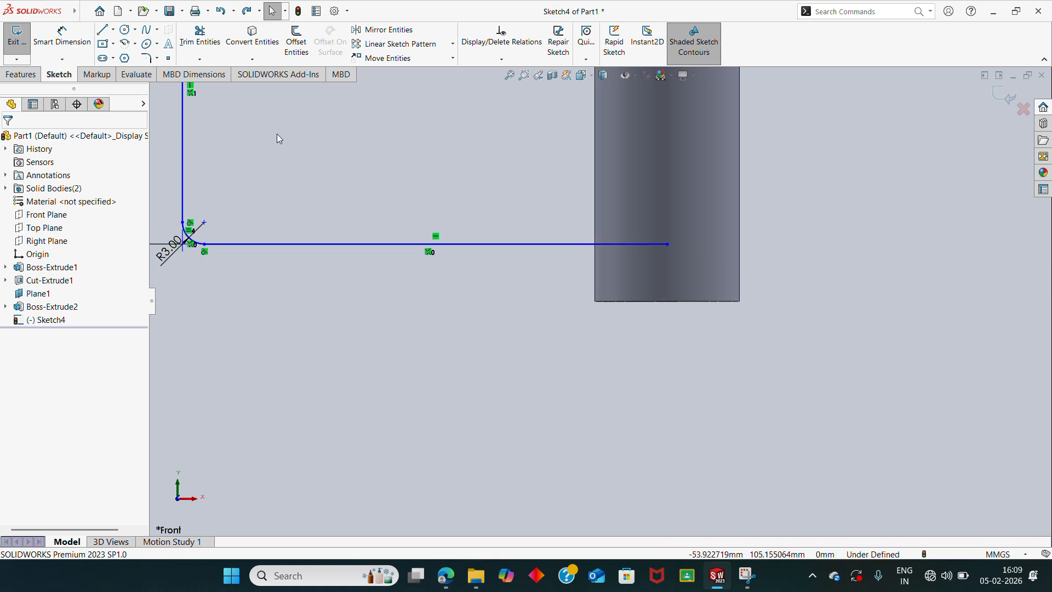
# Step: Dimension the lower horizontal line 28 mm above the cylinder's bottom edge
pyautogui.click(62, 35)
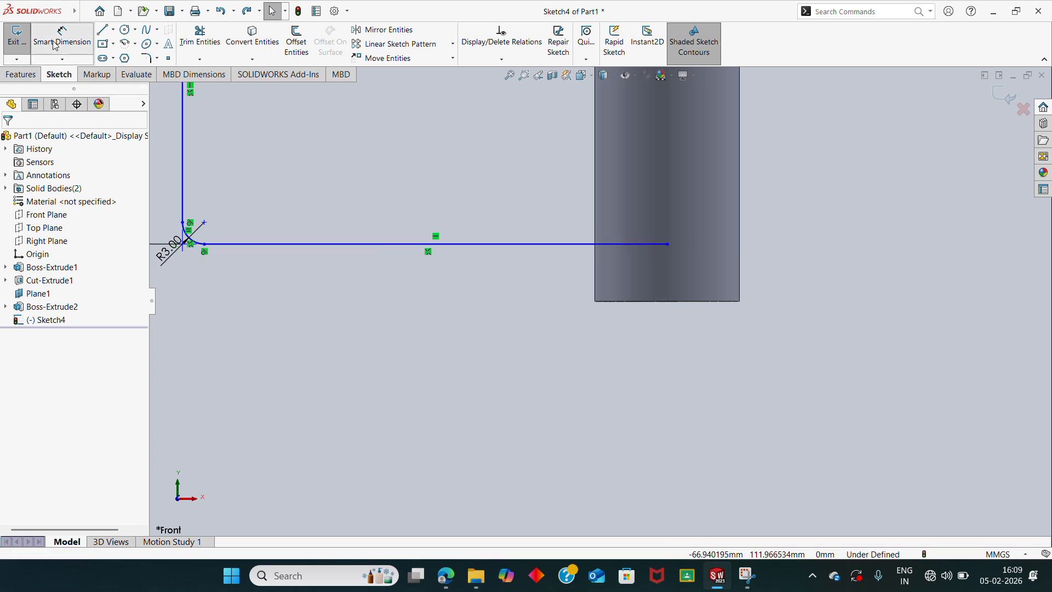
pyautogui.click(707, 301)
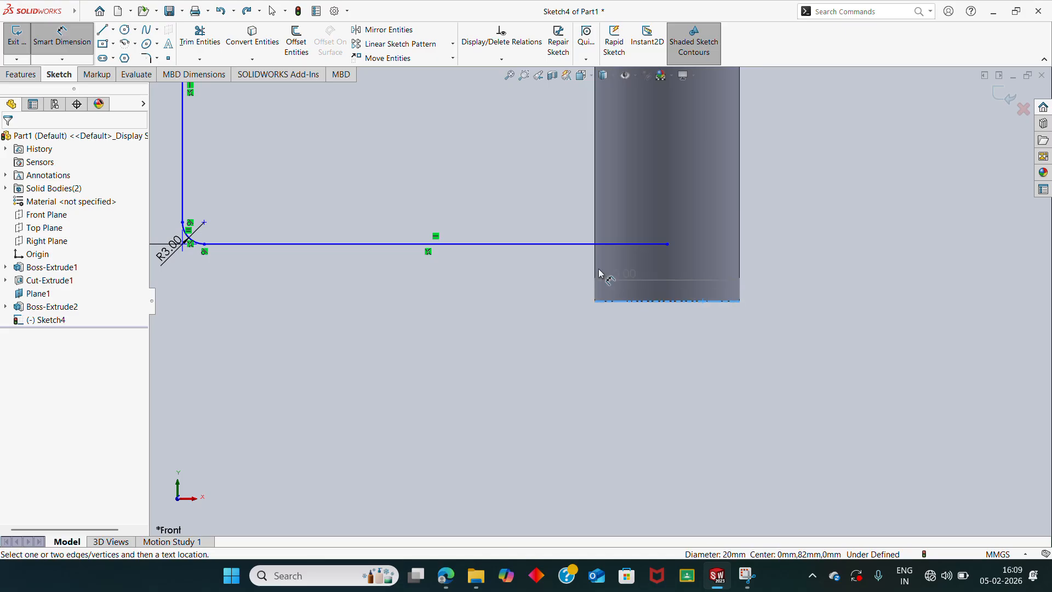
pyautogui.click(563, 244)
pyautogui.click(558, 275)
pyautogui.write('10')
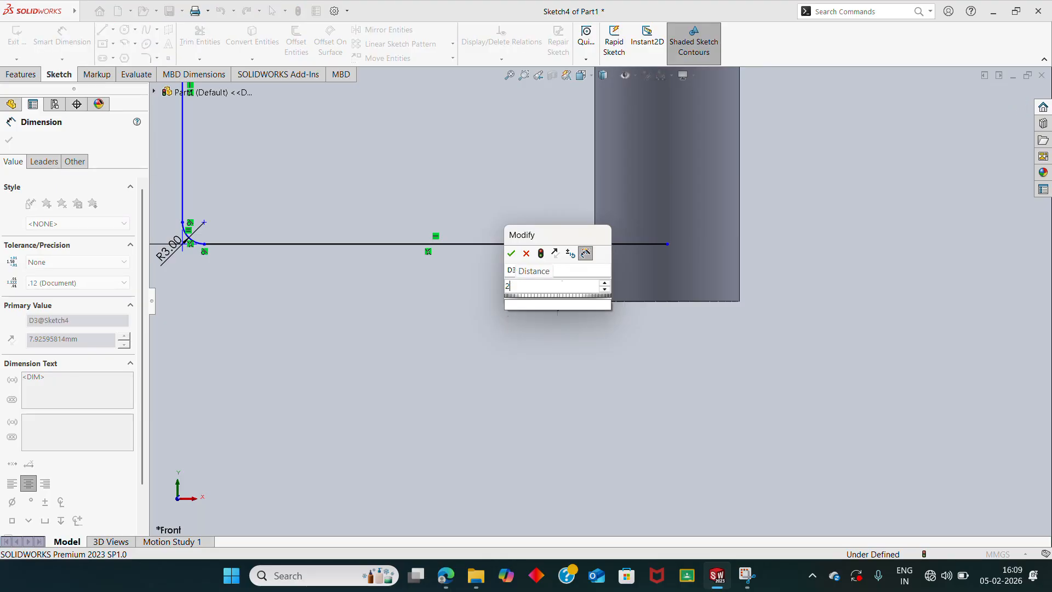
pyautogui.press('Return')
pyautogui.press('f')
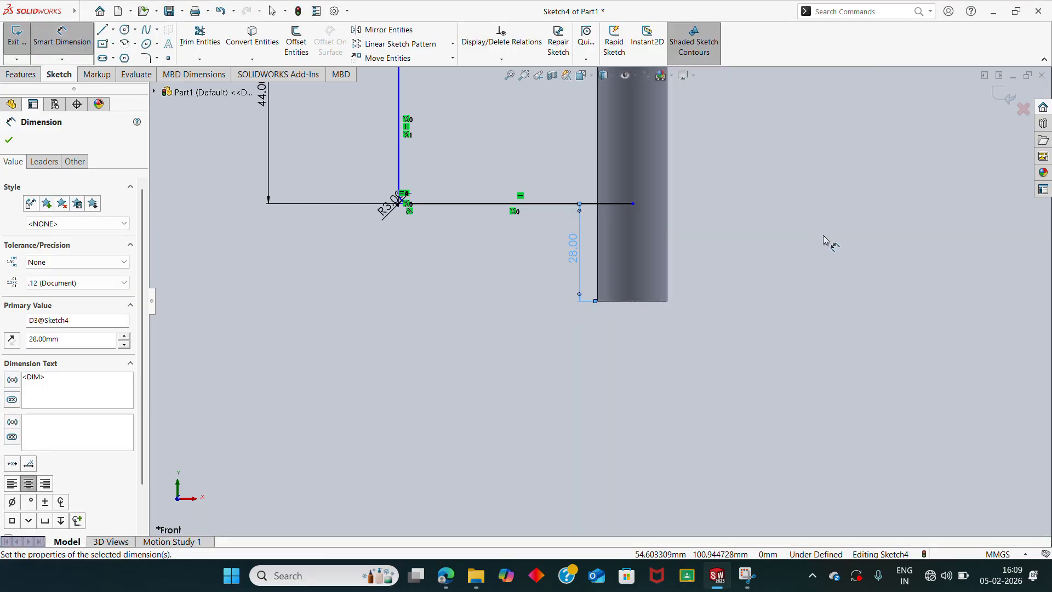
# Step: Check the offset in the PDF drawing and dimension the path's vertical line 19 mm from the origin
pyautogui.click(446, 575)
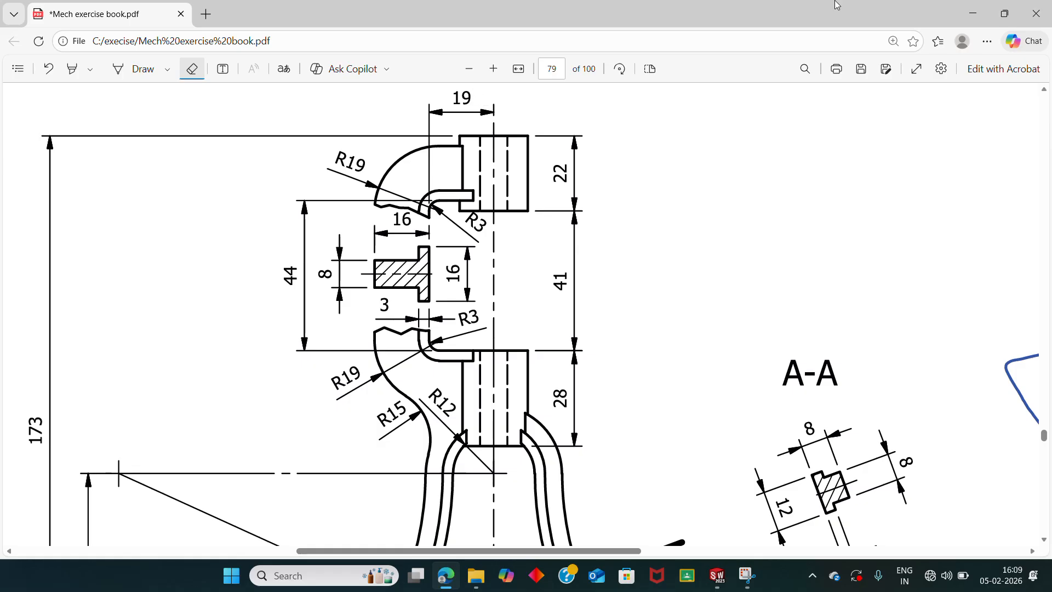
pyautogui.click(973, 13)
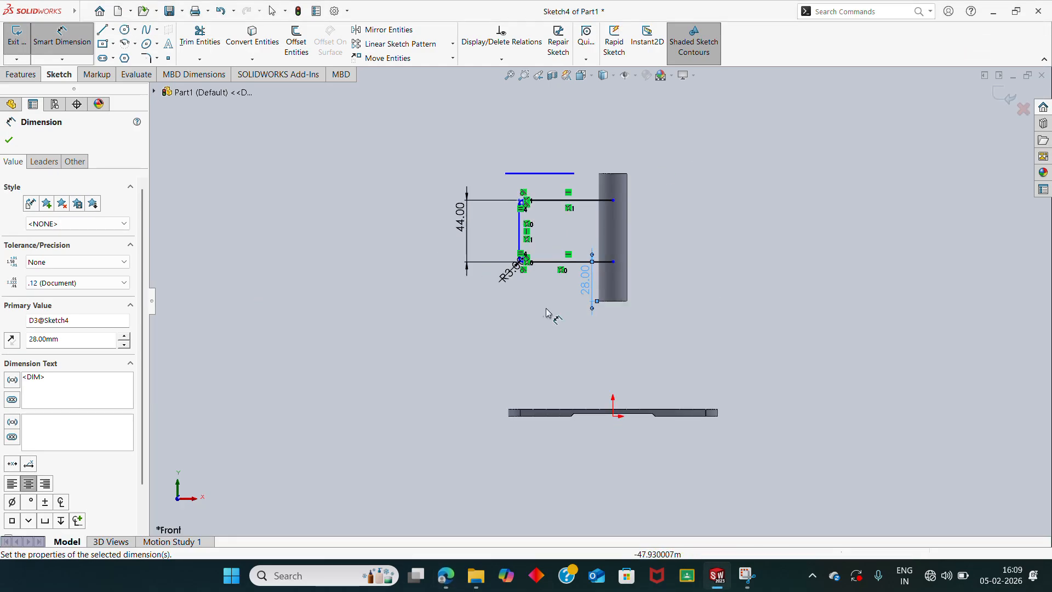
pyautogui.click(614, 416)
pyautogui.click(520, 230)
pyautogui.click(590, 122)
pyautogui.write('19')
pyautogui.press('Return')
pyautogui.scroll(-3, 642, 204)
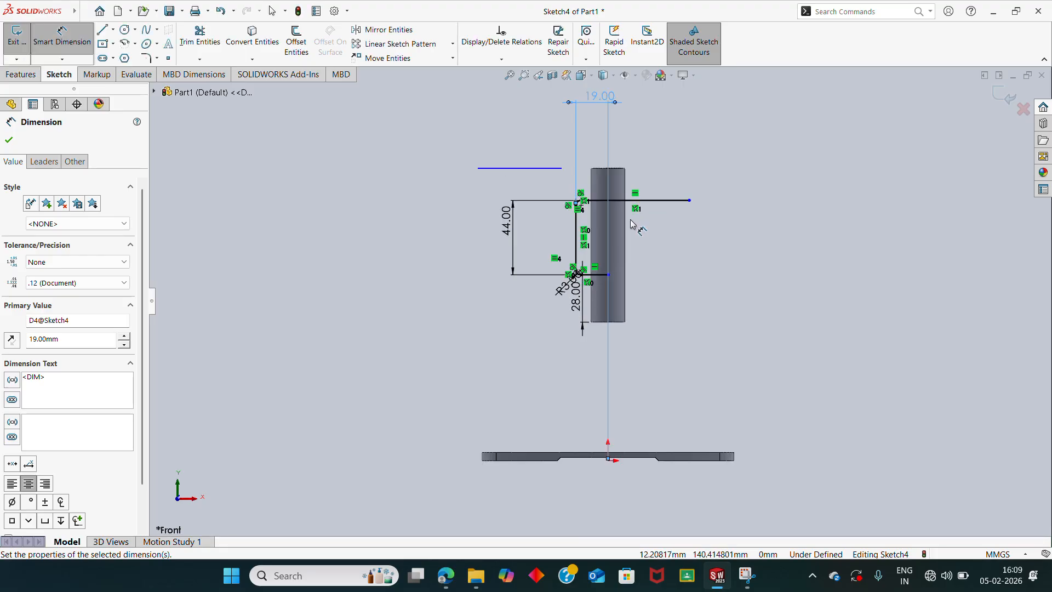
pyautogui.press('Escape')
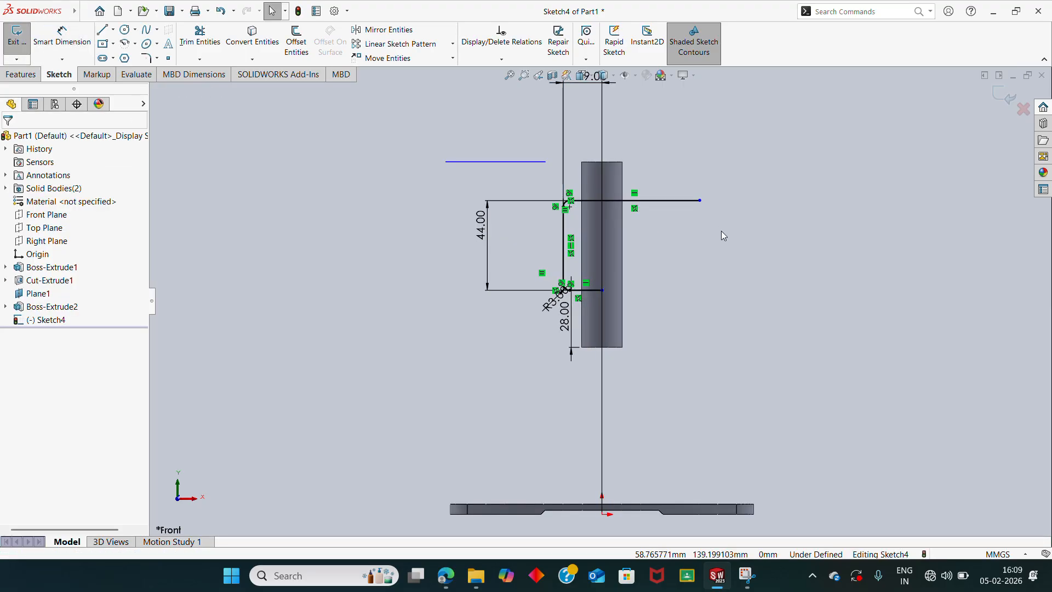
# Step: Draw an infinite vertical construction line through the origin
pyautogui.scroll(-2, 699, 248)
pyautogui.scroll(2, 584, 247)
pyautogui.scroll(2, 606, 253)
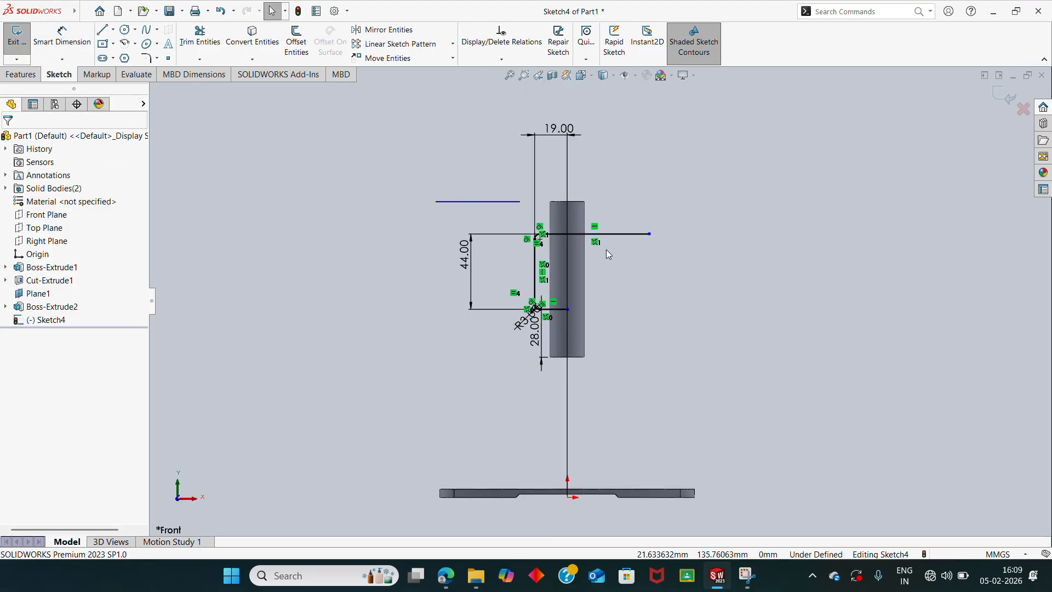
pyautogui.press('l')
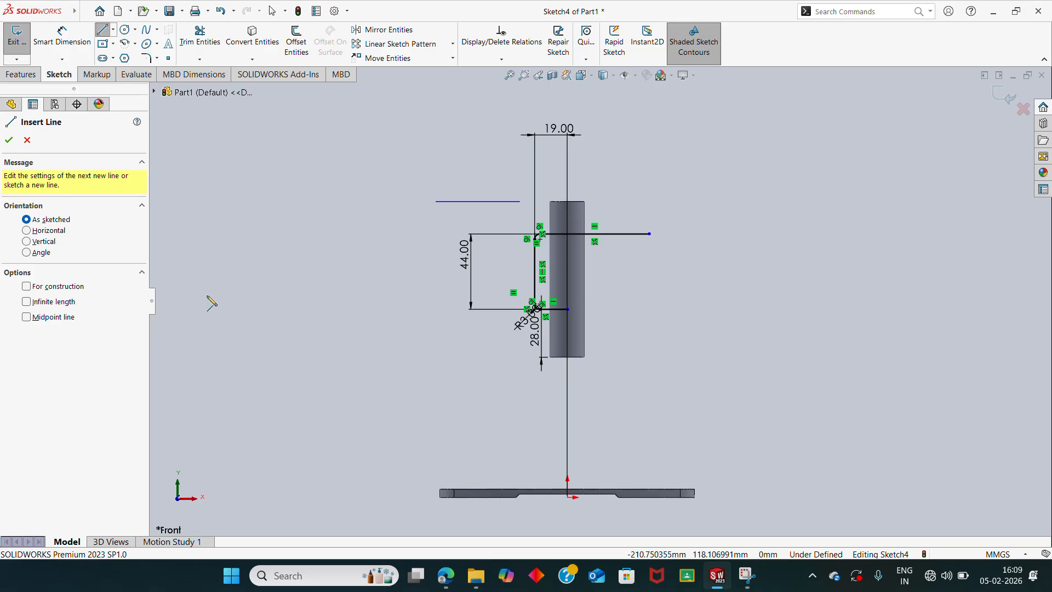
pyautogui.click(50, 307)
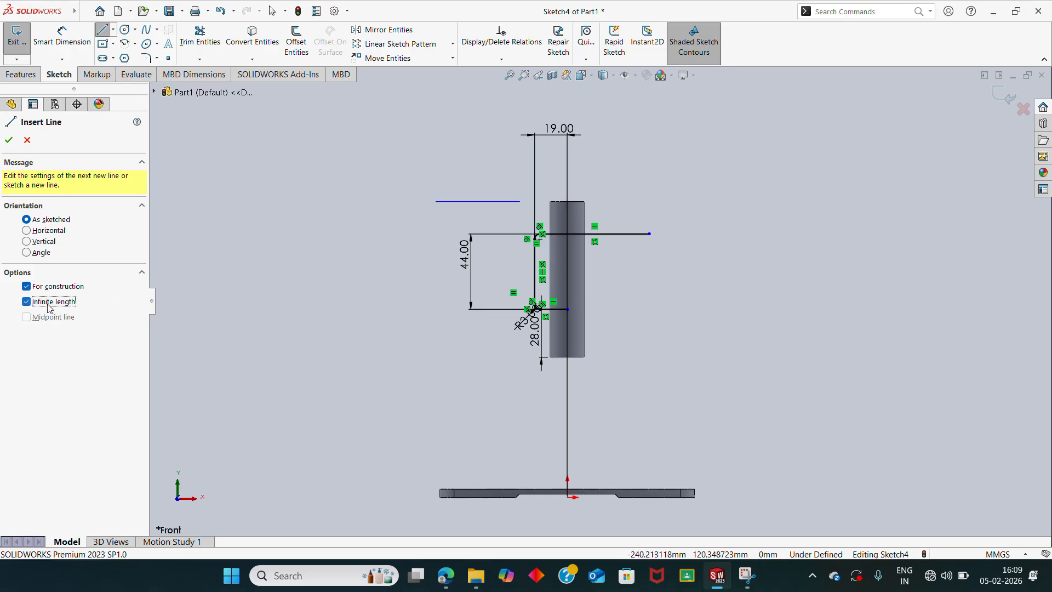
pyautogui.click(26, 241)
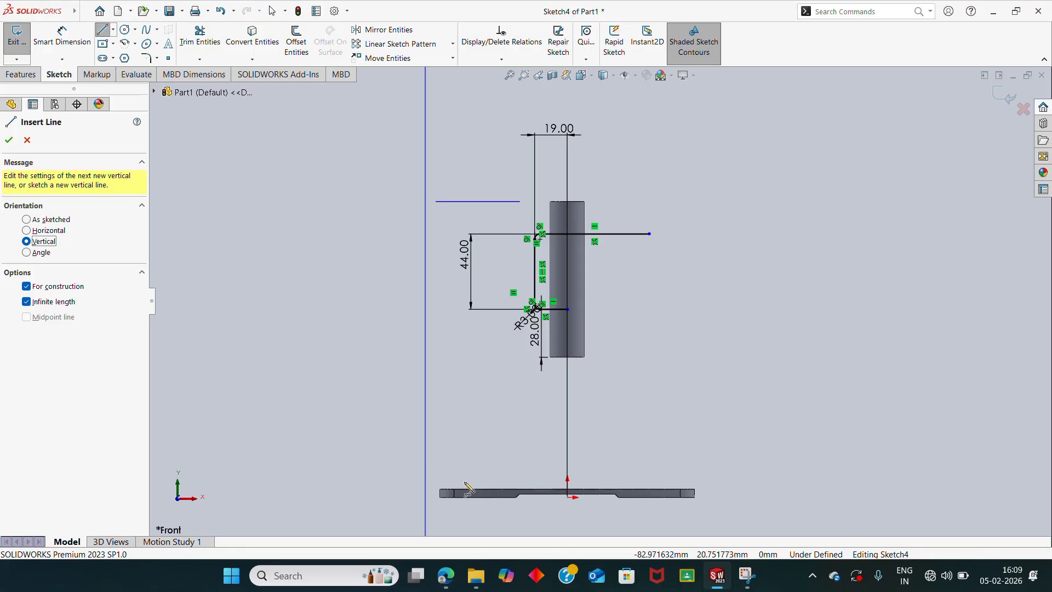
pyautogui.scroll(1, 599, 298)
pyautogui.scroll(-2, 570, 454)
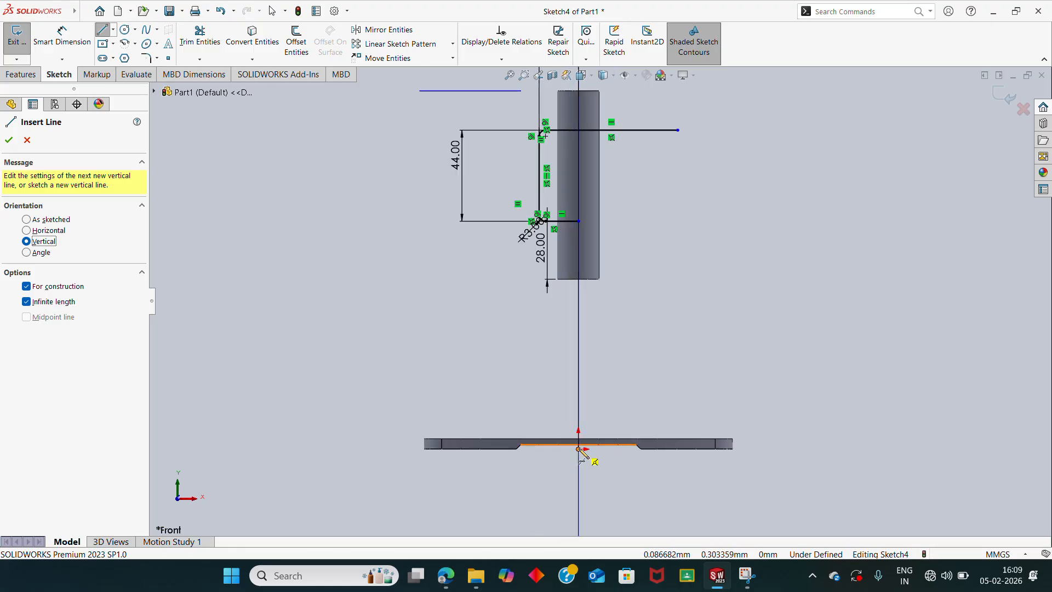
pyautogui.click(578, 448)
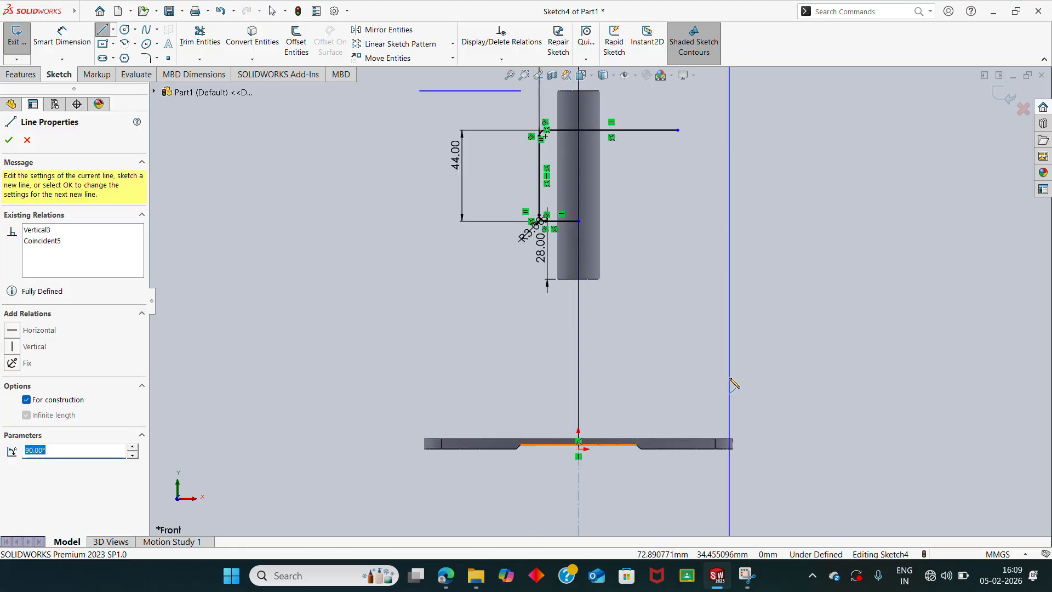
pyautogui.press('Escape')
# Step: Make the free end of the path's upper horizontal line coincident with the vertical construction line
pyautogui.scroll(-1, 622, 161)
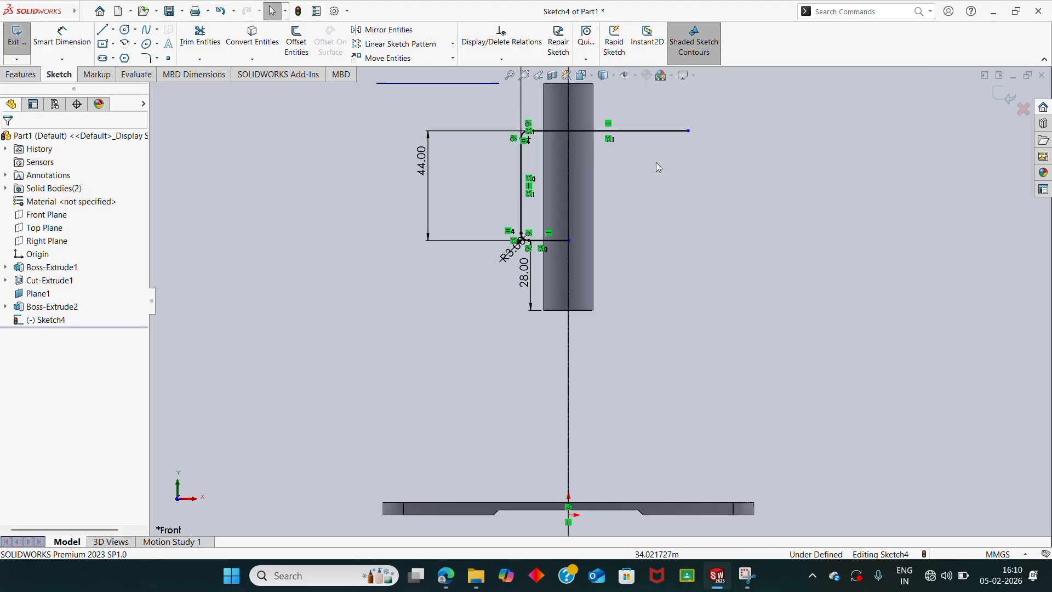
pyautogui.click(688, 130)
pyautogui.click(569, 168)
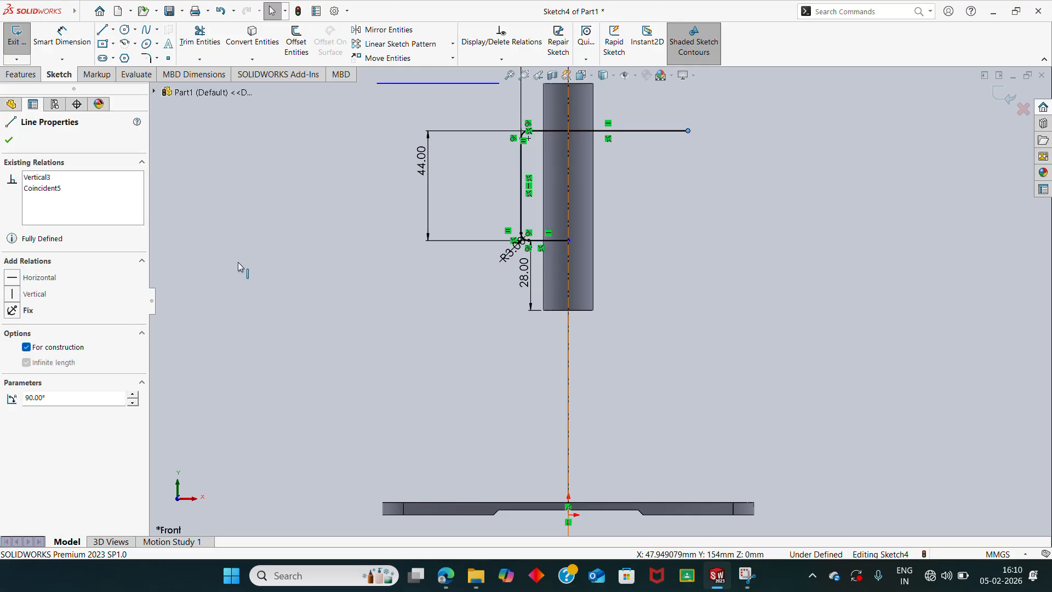
pyautogui.keyDown('ctrl'); pyautogui.click(688, 131); pyautogui.keyUp('ctrl')
pyautogui.click(33, 332)
pyautogui.click(636, 294)
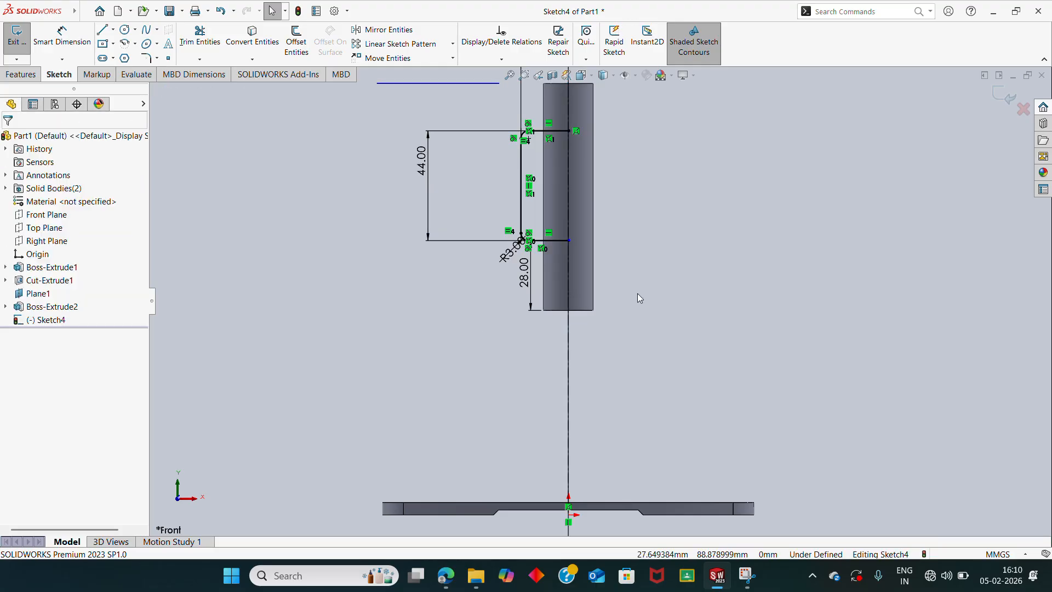
# Step: Make the free end of the path's lower horizontal line coincident with the vertical construction line
pyautogui.click(567, 240)
pyautogui.keyDown('ctrl'); pyautogui.click(570, 347); pyautogui.keyUp('ctrl')
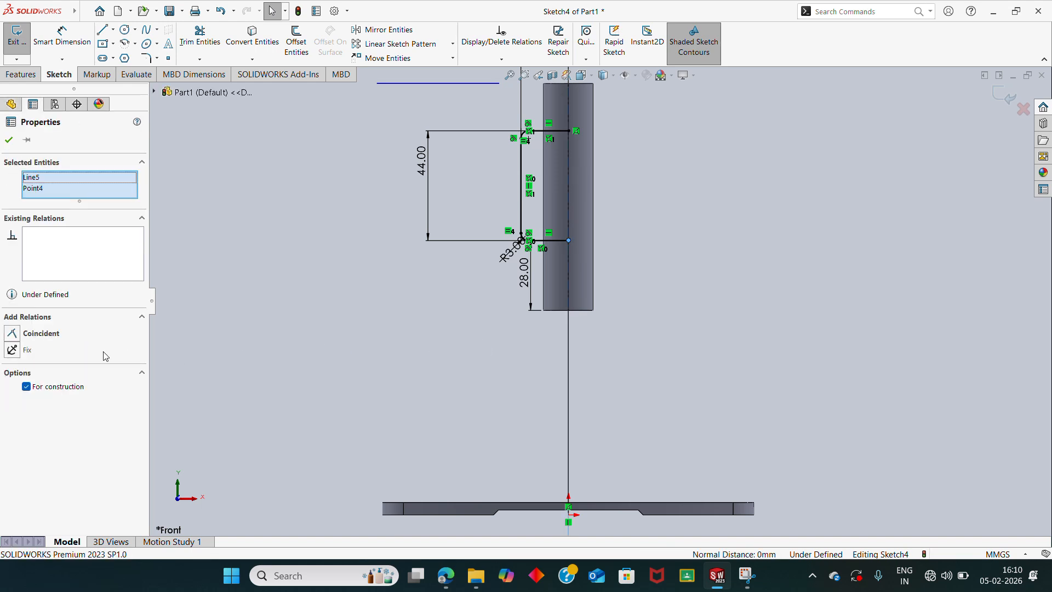
pyautogui.click(13, 333)
pyautogui.click(781, 304)
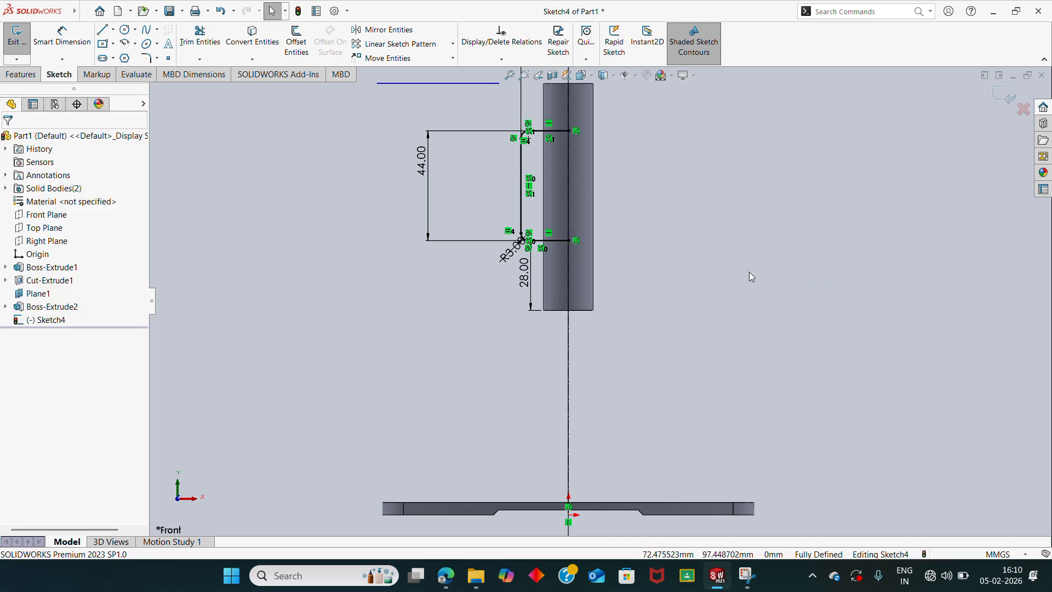
# Step: Inspect the C-shaped path against the cylinder and exit its sketch
pyautogui.press('f')
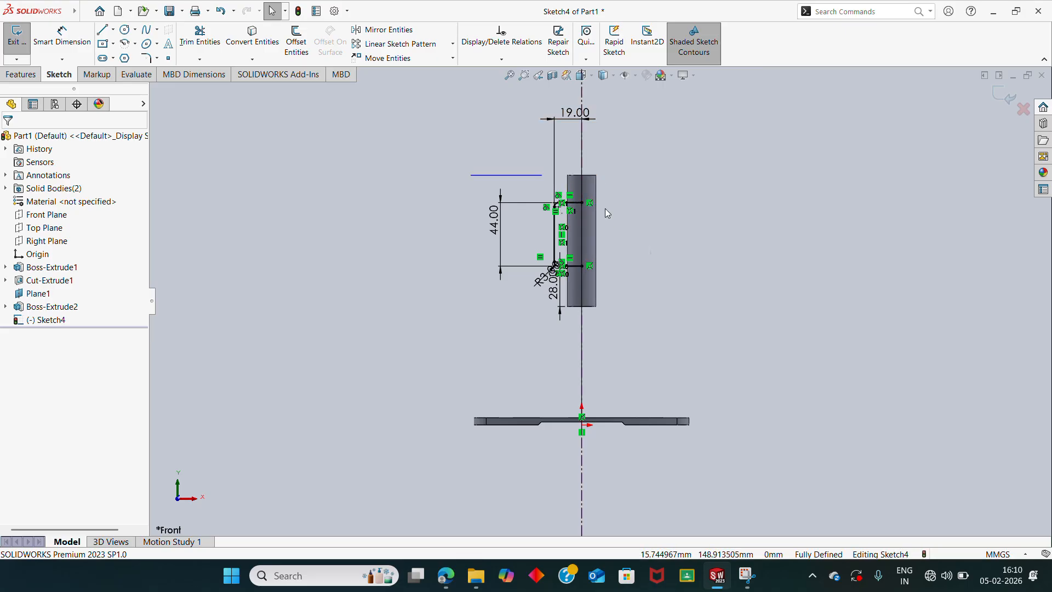
pyautogui.scroll(-1, 605, 196)
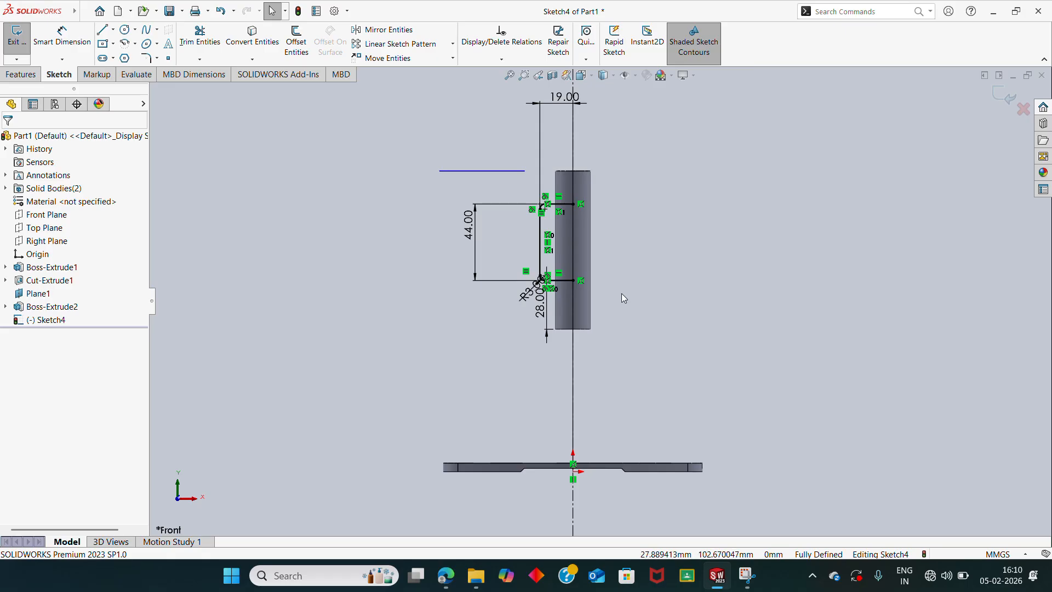
pyautogui.moveTo(621, 296); pyautogui.dragTo(583, 322, button='middle')
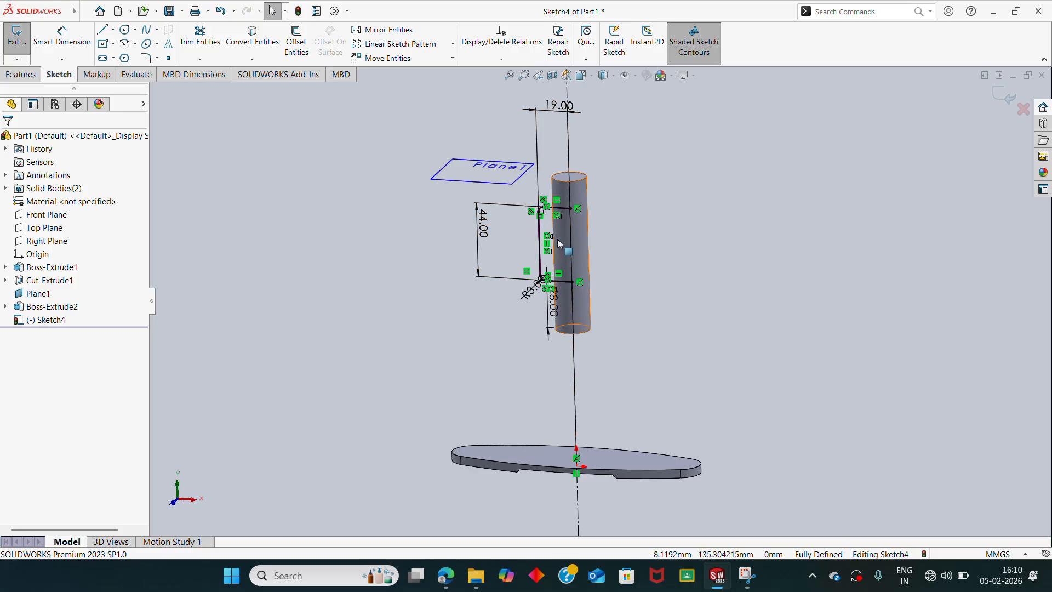
pyautogui.scroll(-2, 545, 219)
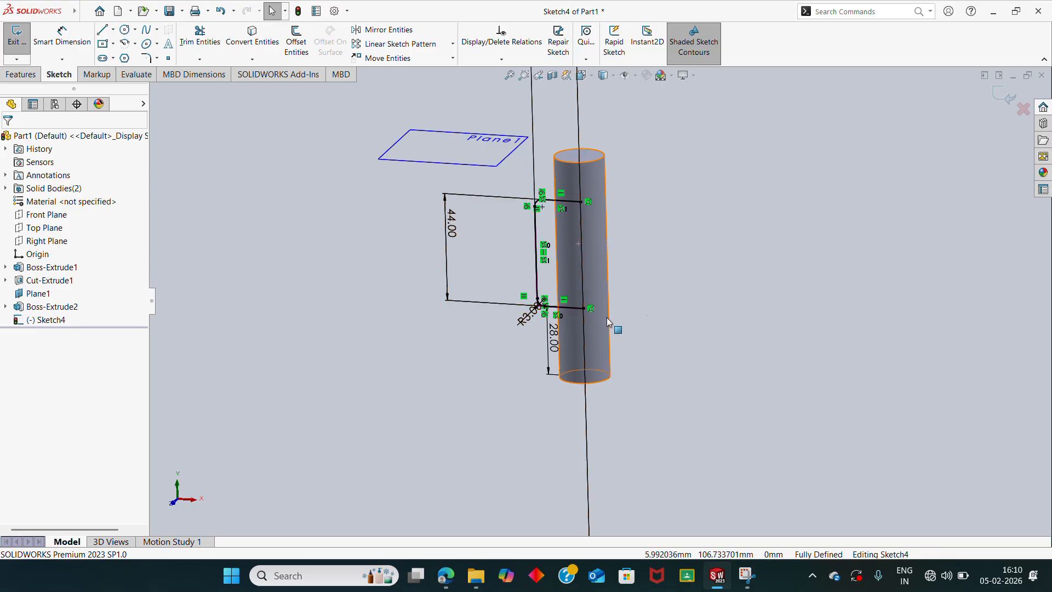
pyautogui.click(1010, 95)
pyautogui.moveTo(749, 230); pyautogui.dragTo(725, 278, button='middle')
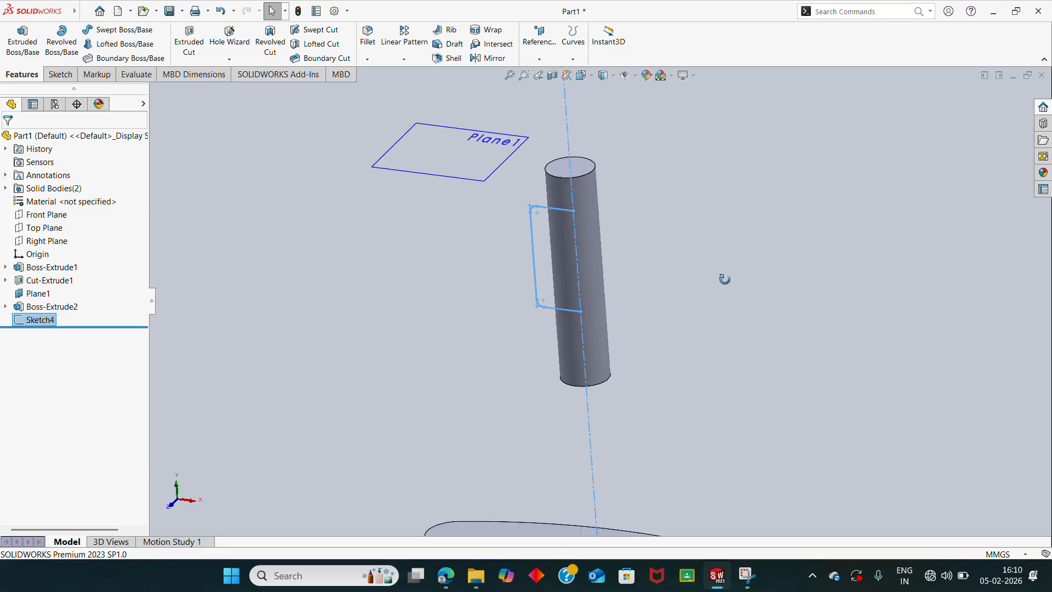
# Step: Examine the PDF drawing for the arm's T-shaped cross-section and its dimensions
pyautogui.click(450, 580)
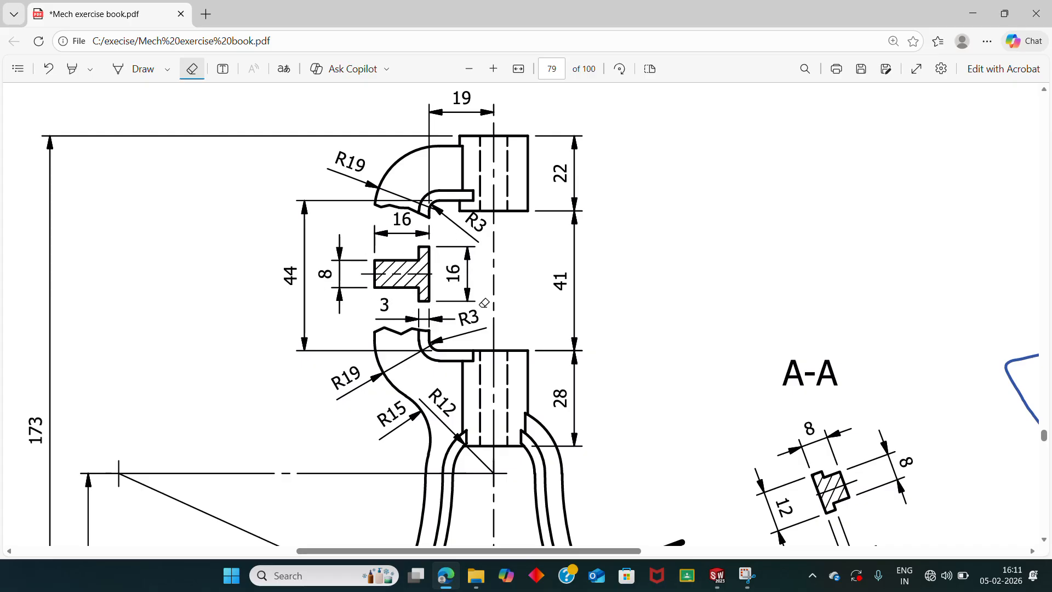
pyautogui.click(973, 14)
pyautogui.moveTo(729, 248)
pyautogui.mouseDown(button='middle')
pyautogui.moveTo(728, 228)
pyautogui.moveTo(285, 262)
pyautogui.mouseUp(button='middle')
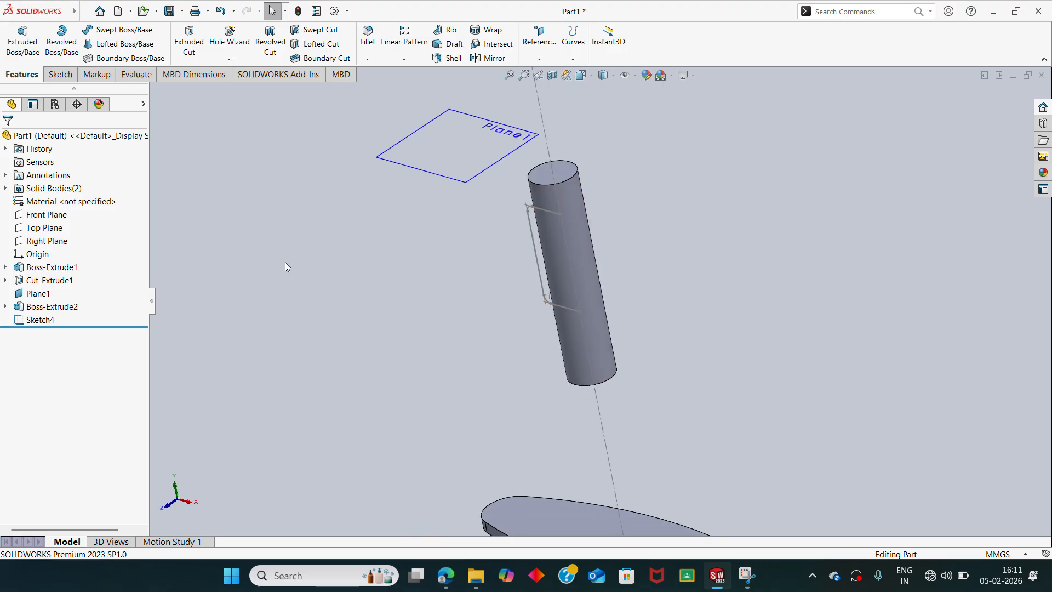
# Step: Start a new sketch on the Right Plane for the arm's cross-section
pyautogui.click(91, 239)
pyautogui.moveTo(486, 244); pyautogui.dragTo(523, 221, button='middle')
pyautogui.scroll(-5, 567, 221)
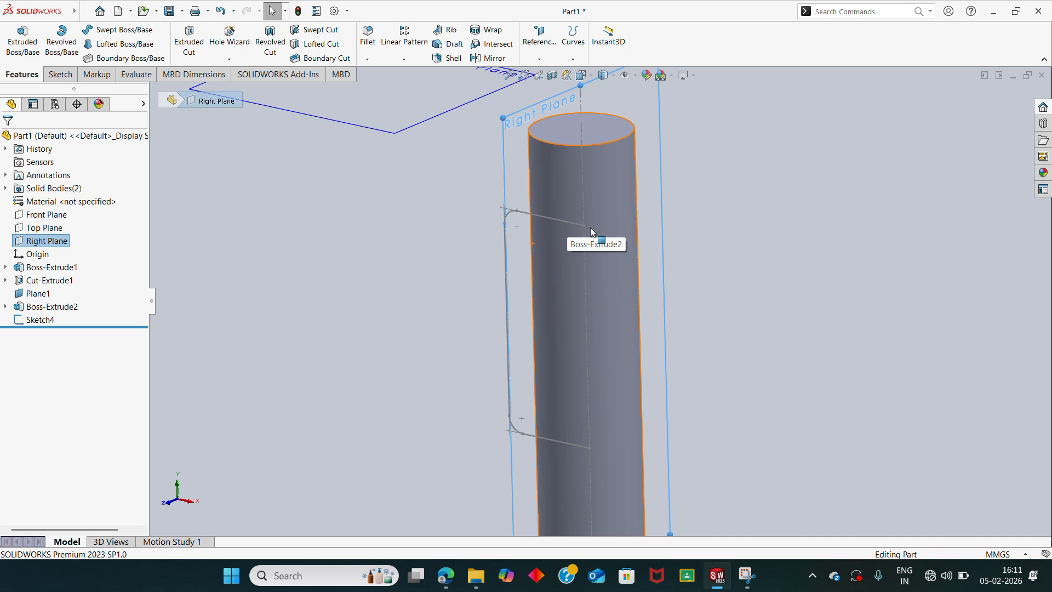
pyautogui.click(584, 228)
pyautogui.click(755, 302)
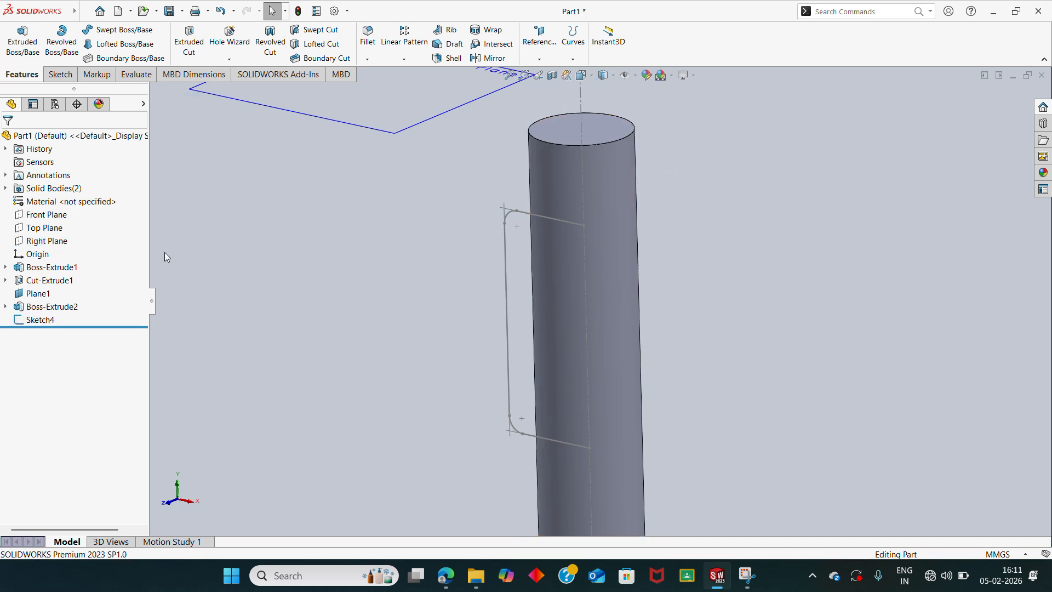
pyautogui.click(51, 241)
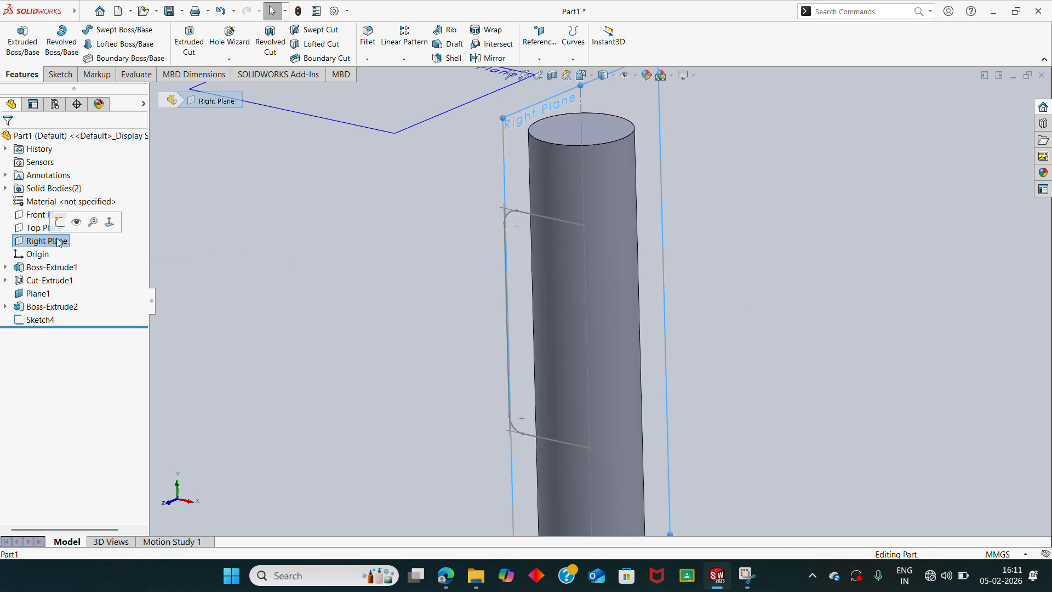
pyautogui.click(60, 222)
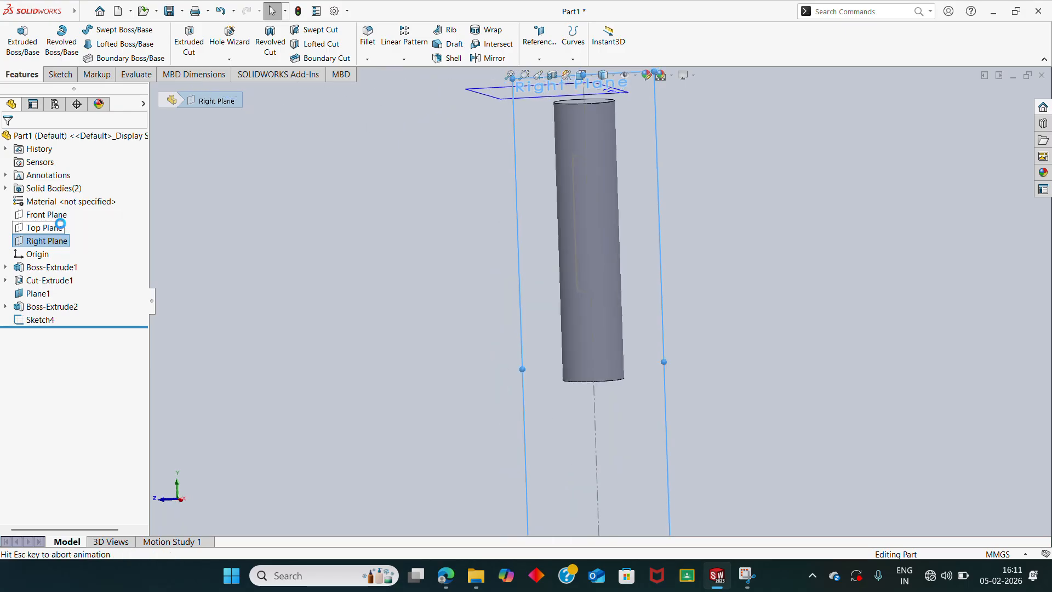
pyautogui.click(492, 196)
pyautogui.scroll(-3, 548, 173)
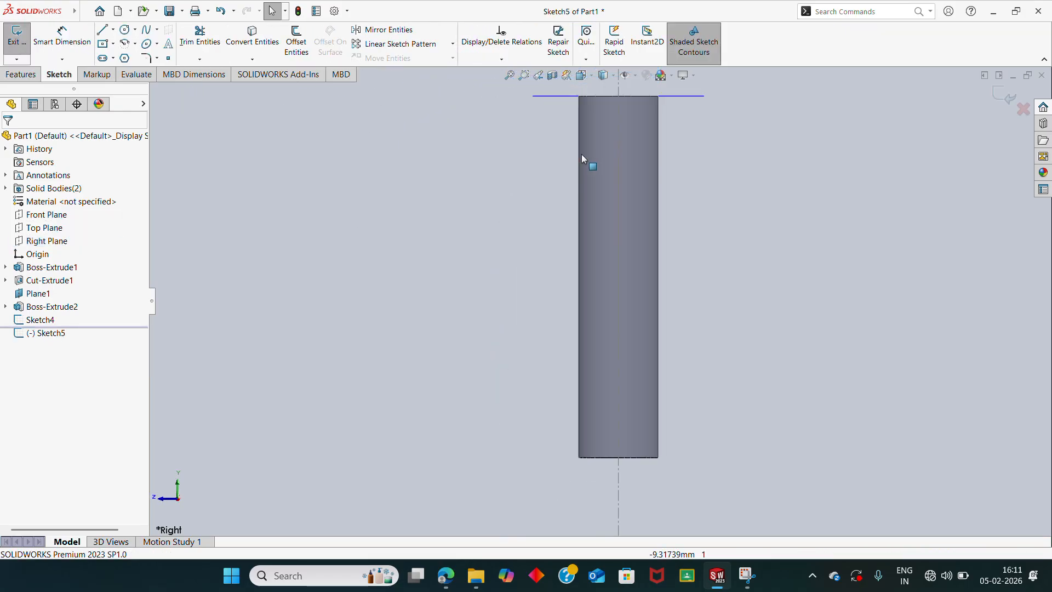
pyautogui.moveTo(577, 190)
pyautogui.mouseDown(button='middle')
pyautogui.moveTo(660, 204)
pyautogui.moveTo(597, 180)
pyautogui.mouseUp(button='middle')
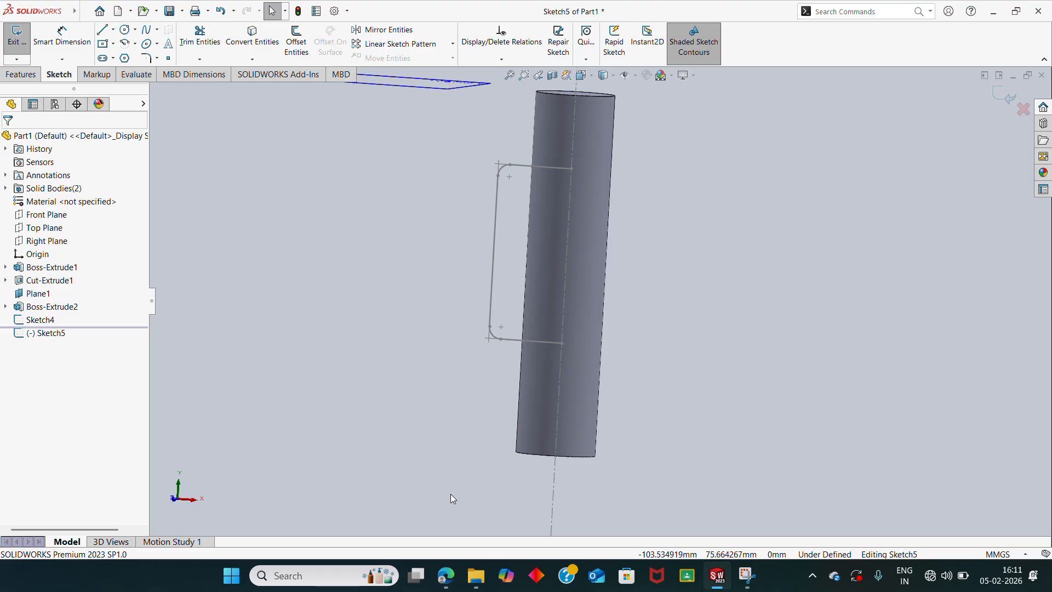
# Step: Check the PDF drawing again for the cross-section's orientation relative to the upper arm and cylinder
pyautogui.click(446, 575)
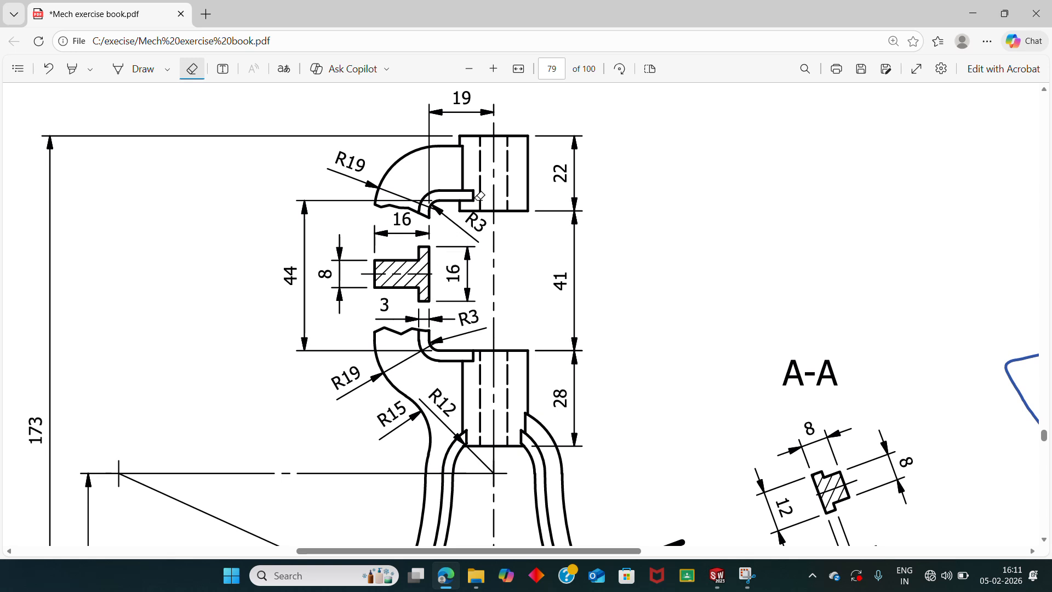
pyautogui.click(973, 13)
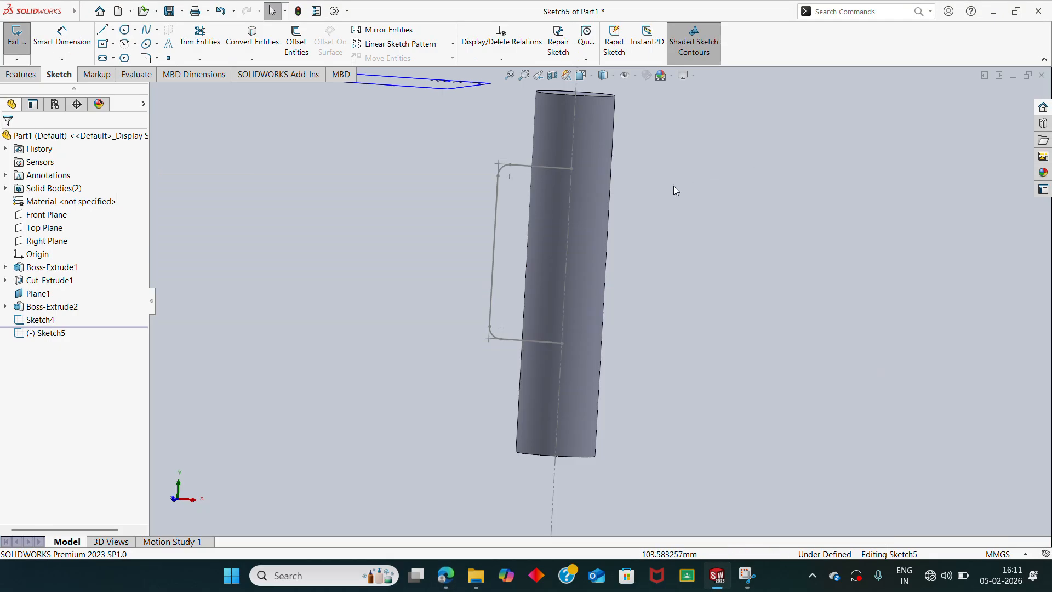
pyautogui.scroll(-5, 555, 203)
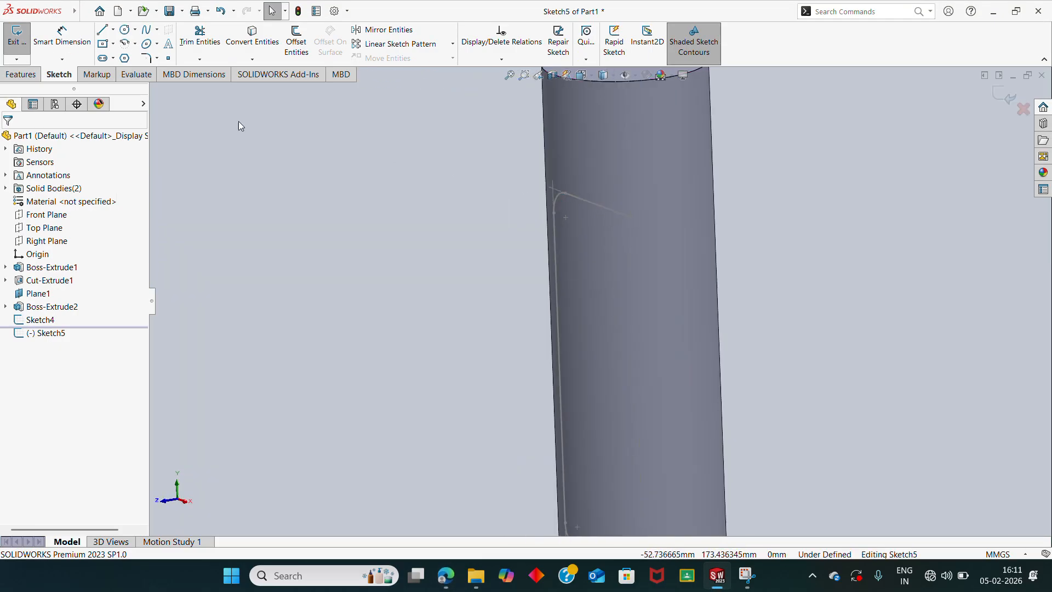
pyautogui.scroll(4, 438, 180)
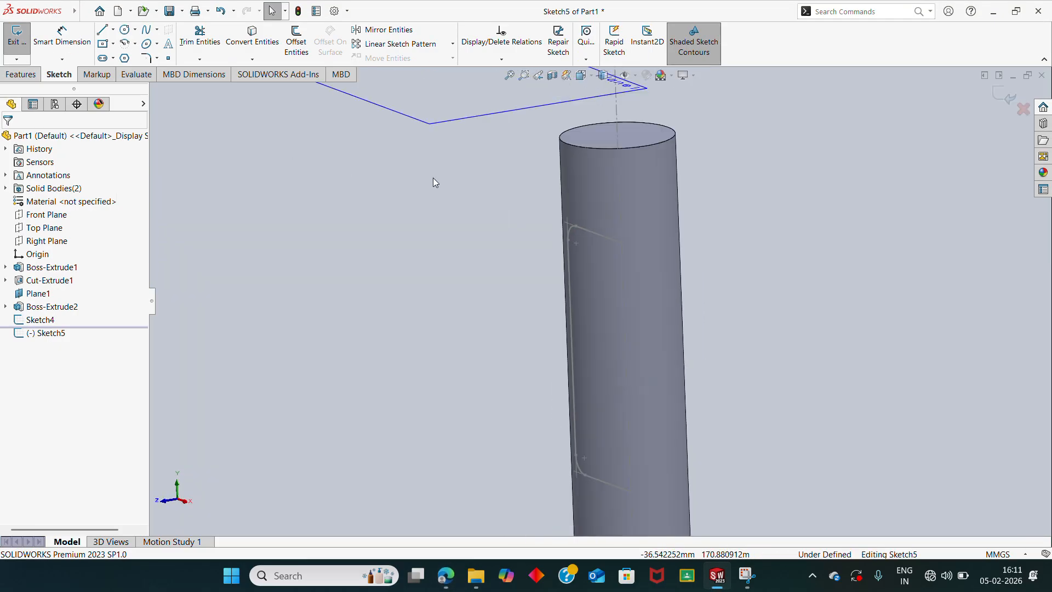
# Step: Sketch a closed upright T-shaped line profile near the path's upper end, with a base about 4 mm thick and a stem about 7 mm tall
pyautogui.click(104, 31)
pyautogui.scroll(-2, 635, 284)
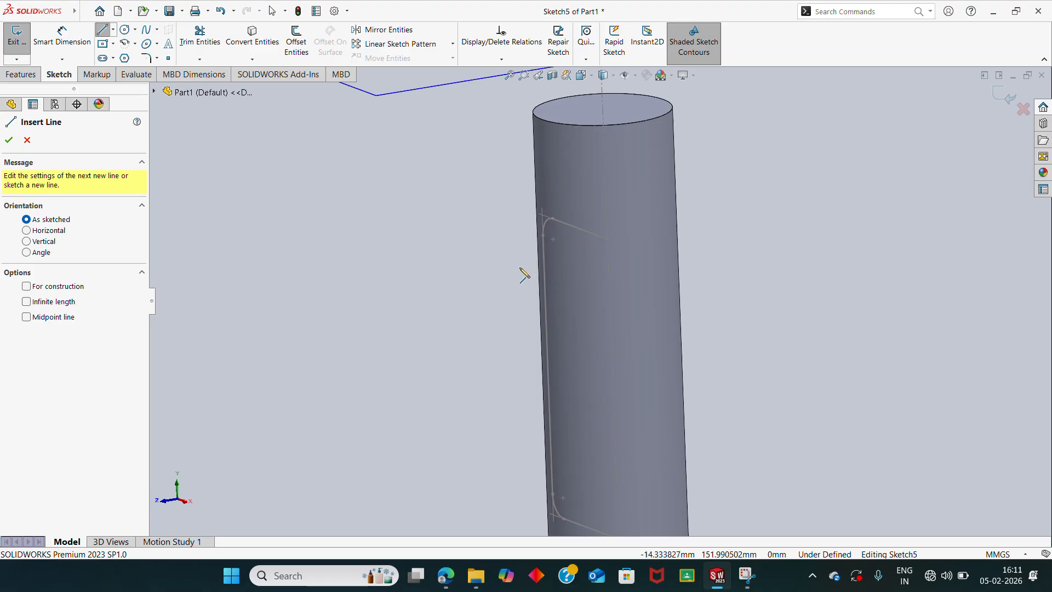
pyautogui.click(511, 268)
pyautogui.click(731, 215)
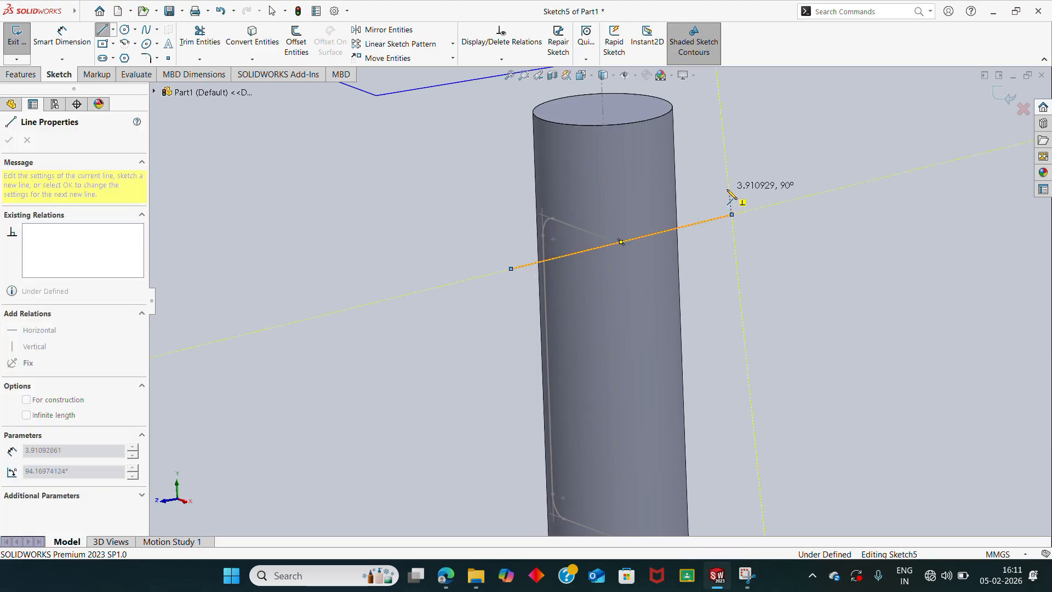
pyautogui.click(729, 189)
pyautogui.click(650, 207)
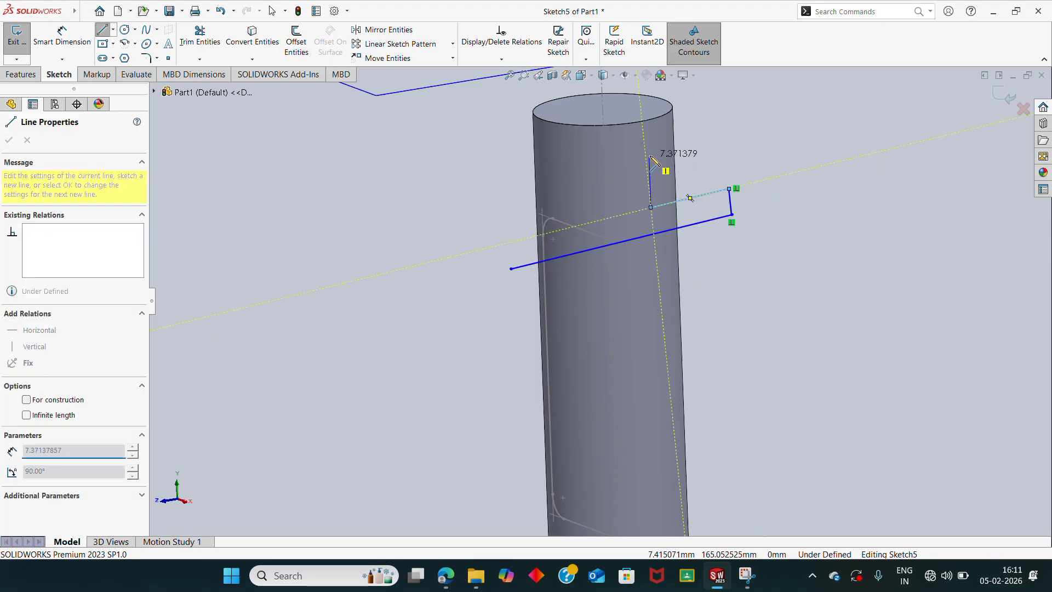
pyautogui.click(649, 156)
pyautogui.click(623, 162)
pyautogui.click(624, 213)
pyautogui.click(509, 240)
pyautogui.click(510, 268)
pyautogui.press('Escape')
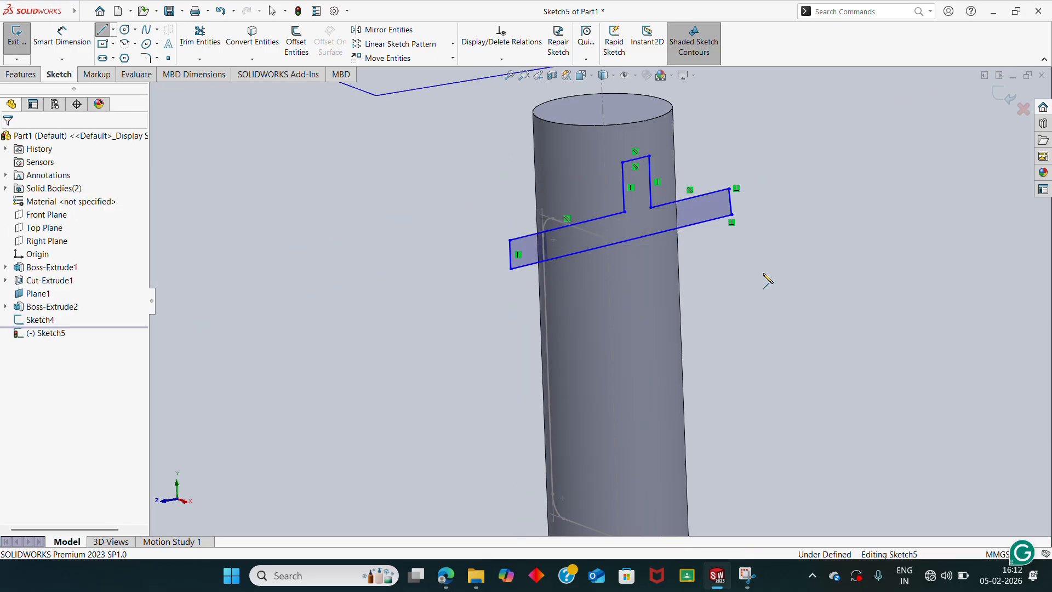
# Step: Make the T-profile's lower base line coincident with the upper endpoint of the arm's path sketch
pyautogui.moveTo(773, 249); pyautogui.dragTo(798, 209, button='middle')
pyautogui.scroll(-4, 639, 245)
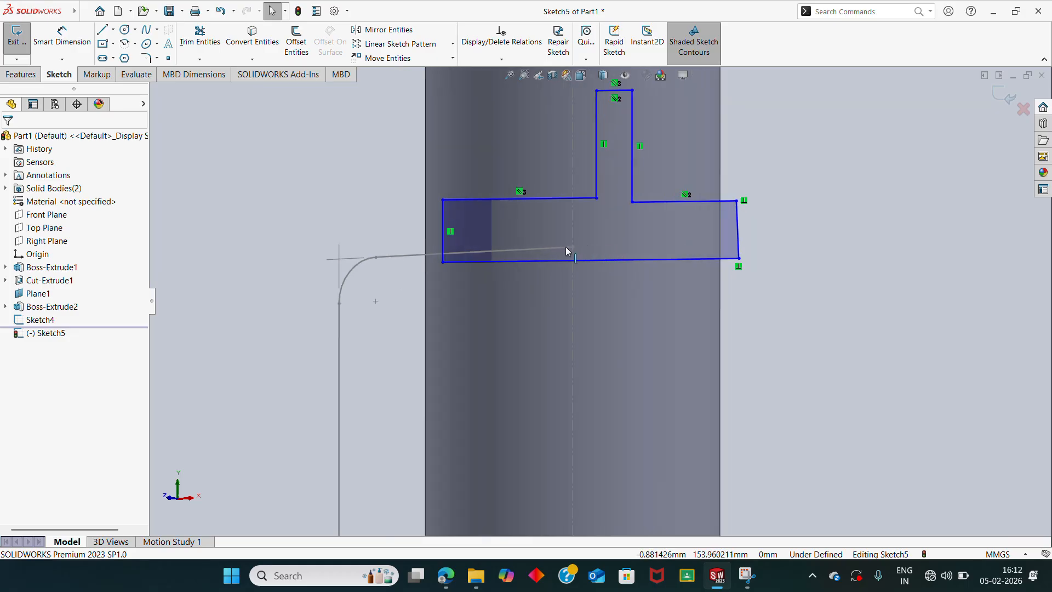
pyautogui.click(571, 247)
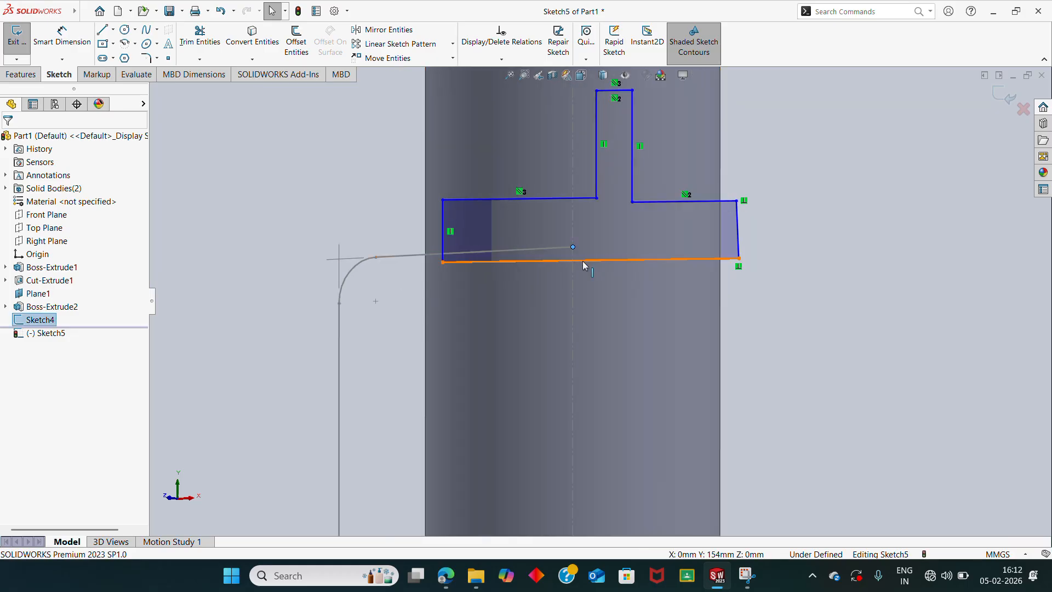
pyautogui.keyDown('ctrl'); pyautogui.click(583, 261); pyautogui.keyUp('ctrl')
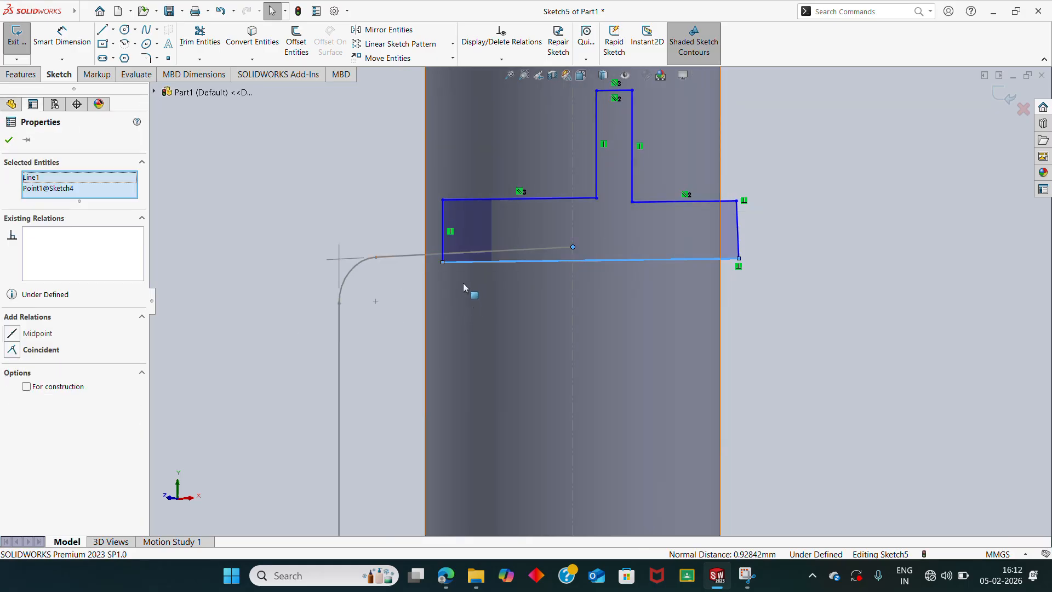
pyautogui.click(11, 349)
pyautogui.click(935, 320)
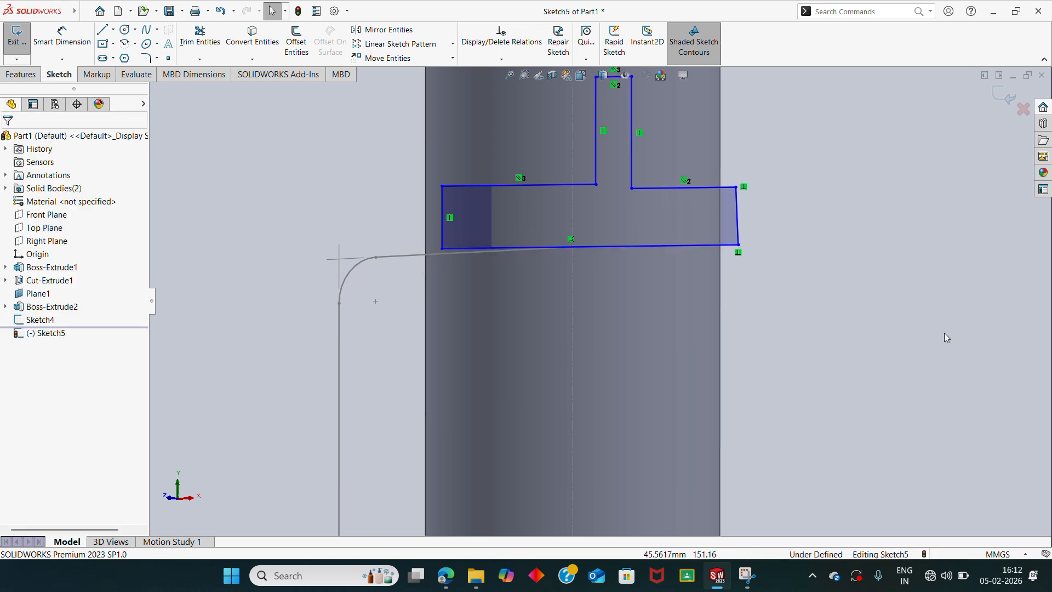
# Step: View the sketch plane straight on and make the T-profile's lower base line horizontal
pyautogui.hotkey('ctrl', '8')
pyautogui.scroll(-6, 612, 152)
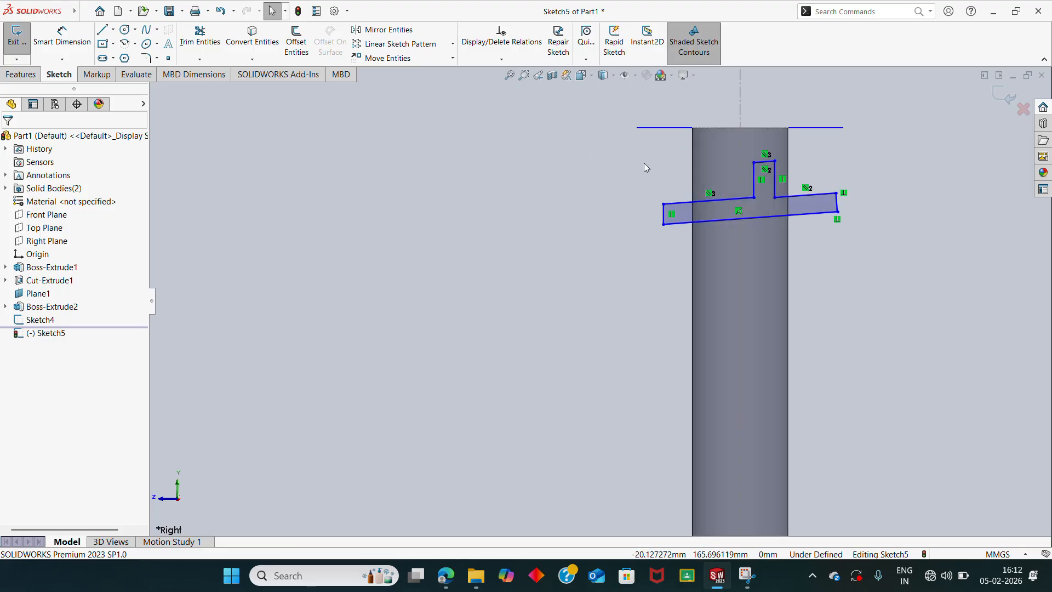
pyautogui.click(854, 251)
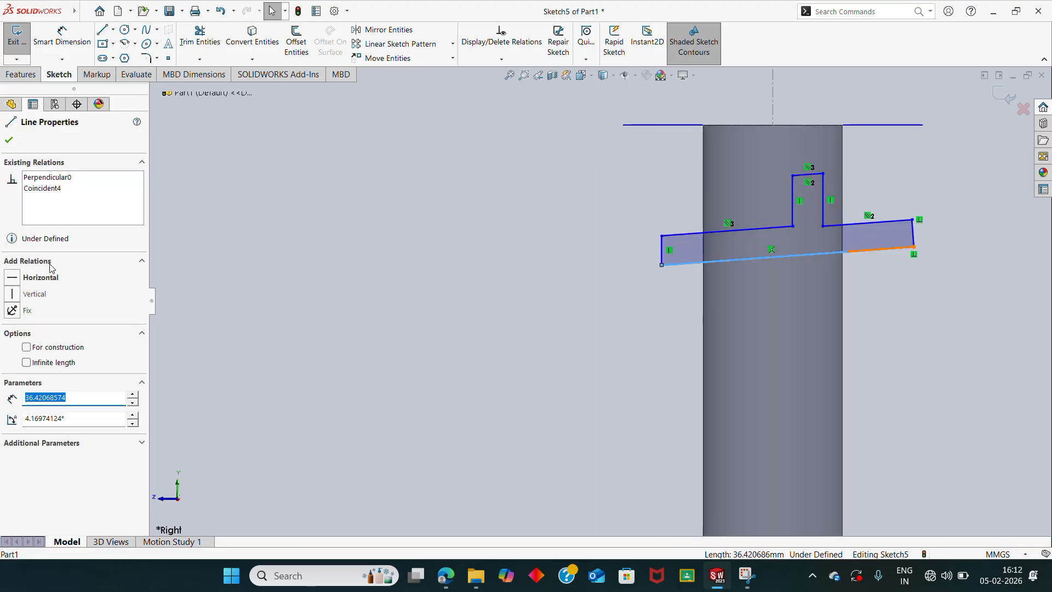
pyautogui.click(13, 281)
pyautogui.click(567, 272)
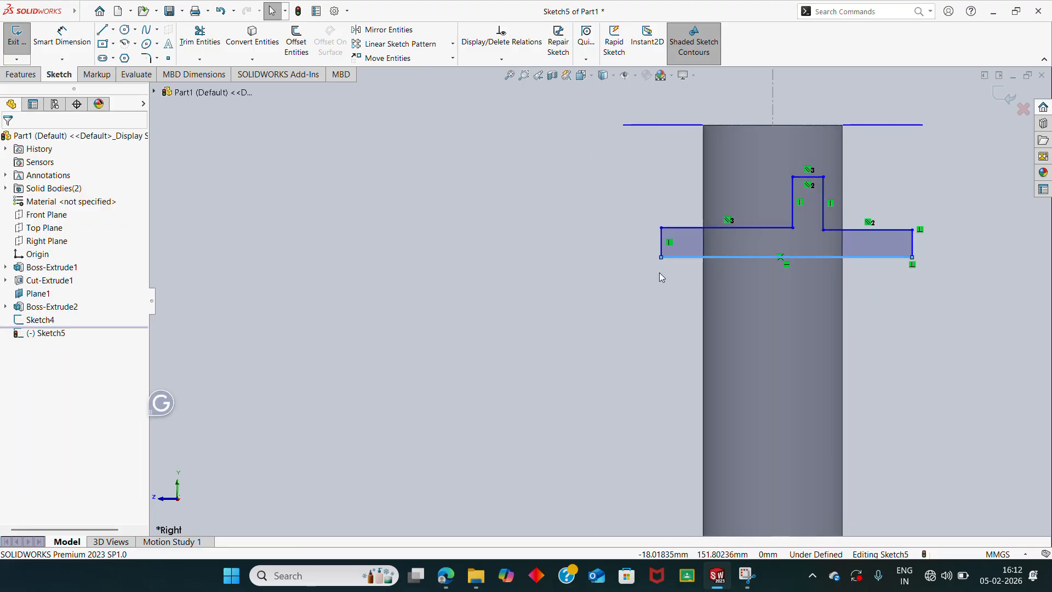
# Step: Add a horizontal relation to the T-profile's two shoulder lines and the stem's end line
pyautogui.scroll(-1, 799, 224)
pyautogui.click(760, 232)
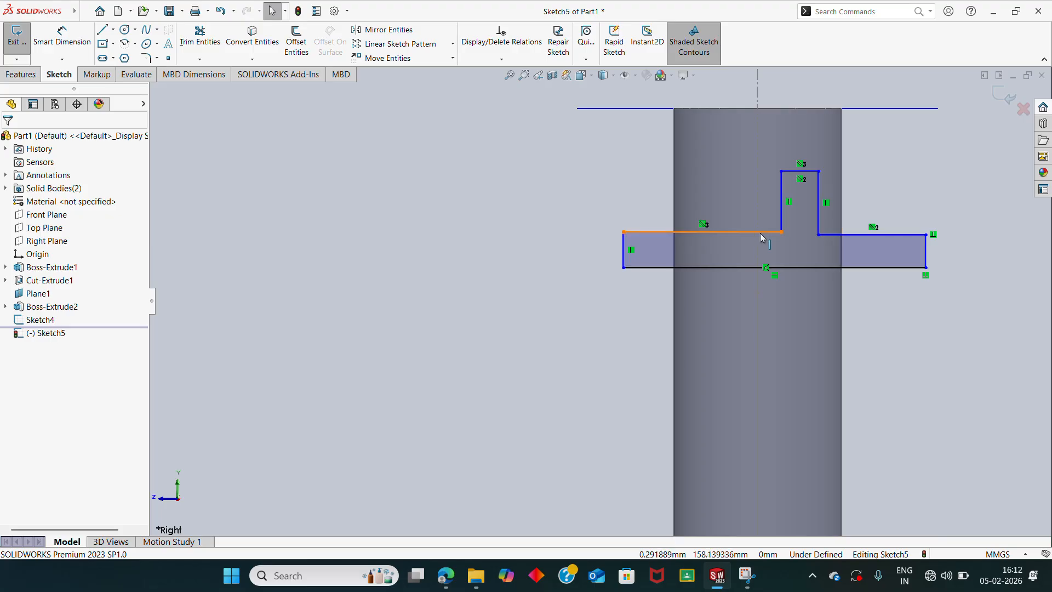
pyautogui.keyDown('ctrl'); pyautogui.click(863, 236); pyautogui.keyUp('ctrl')
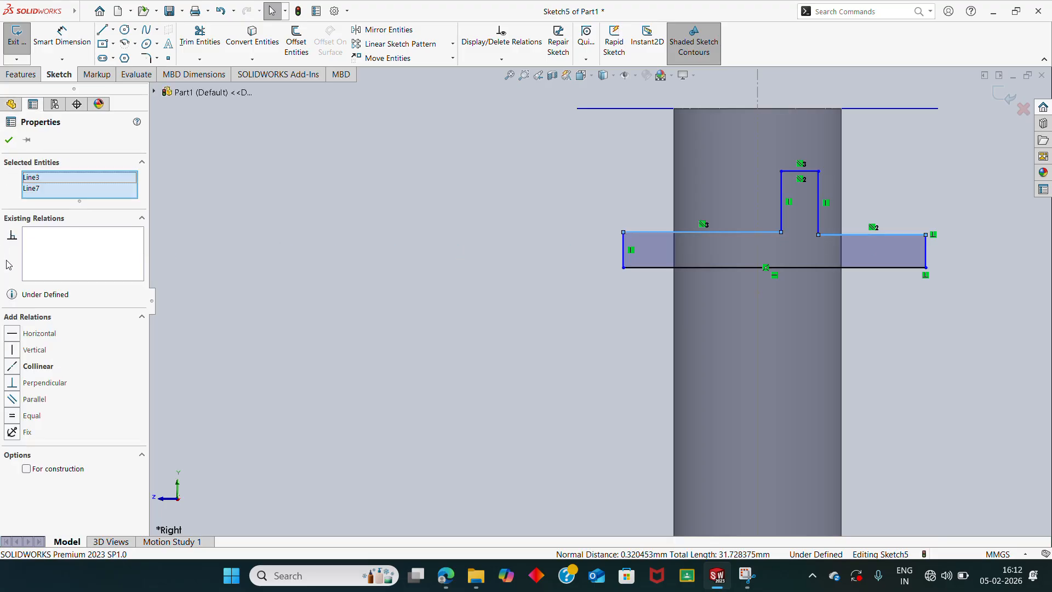
pyautogui.keyDown('ctrl'); pyautogui.click(800, 171); pyautogui.keyUp('ctrl')
pyautogui.click(22, 350)
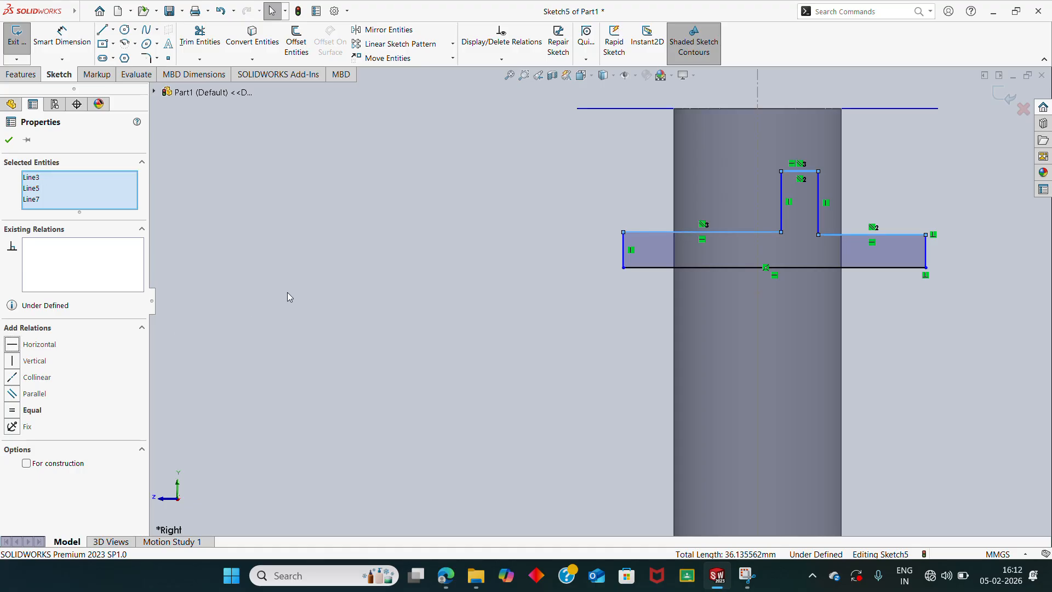
pyautogui.click(467, 251)
# Step: Make the short end line on the right side of the T-profile's base vertical
pyautogui.click(604, 248)
pyautogui.click(928, 256)
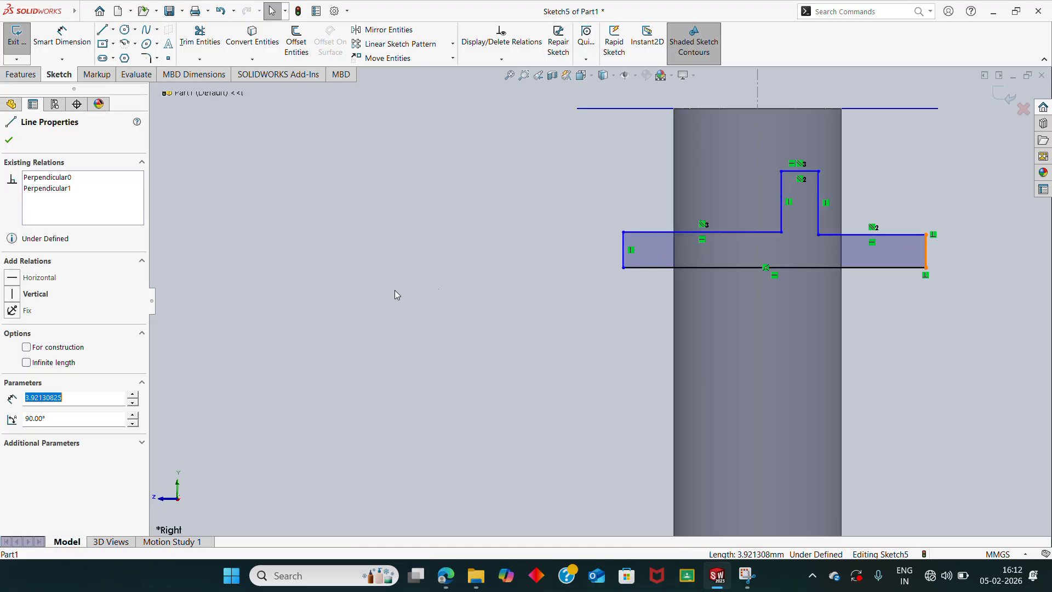
pyautogui.click(34, 294)
pyautogui.click(462, 209)
# Step: Draw an infinite-length vertical construction line through the origin
pyautogui.scroll(4, 868, 248)
pyautogui.scroll(-4, 694, 252)
pyautogui.scroll(5, 692, 247)
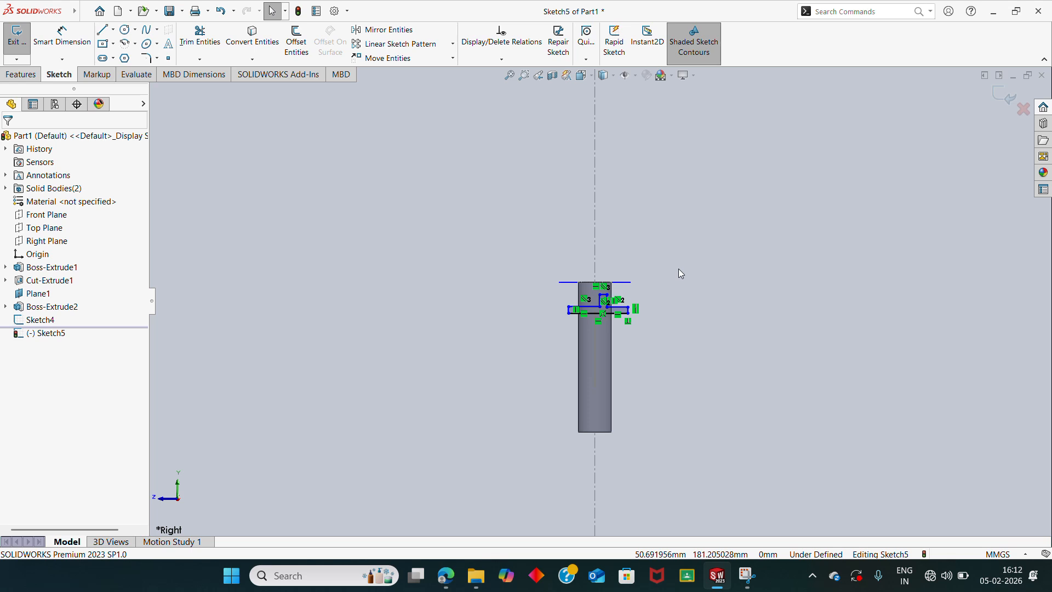
pyautogui.press('l')
pyautogui.click(44, 242)
pyautogui.click(26, 286)
pyautogui.click(27, 301)
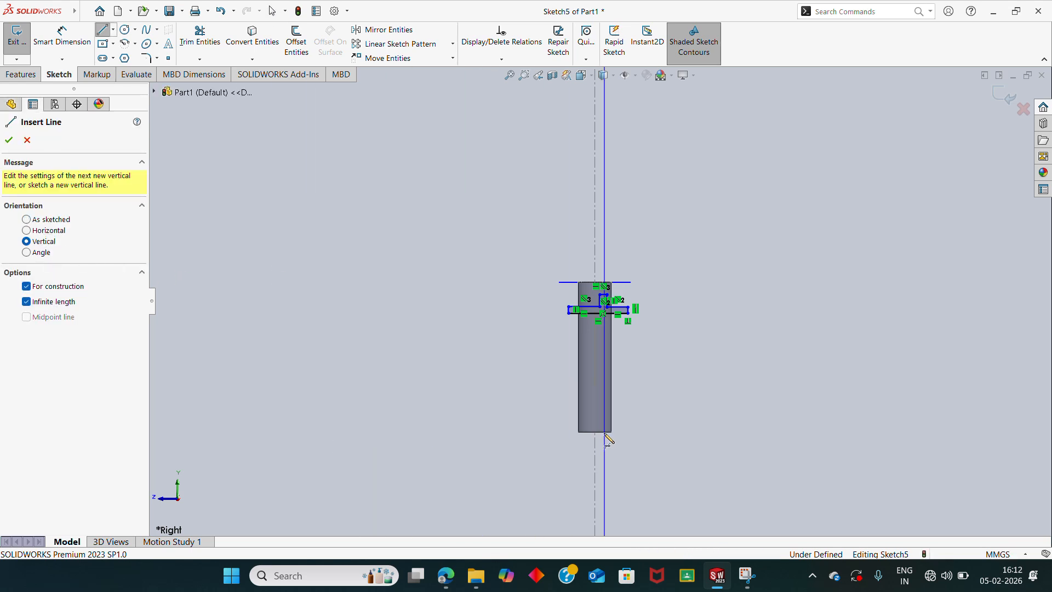
pyautogui.scroll(4, 608, 436)
pyautogui.scroll(-2, 599, 378)
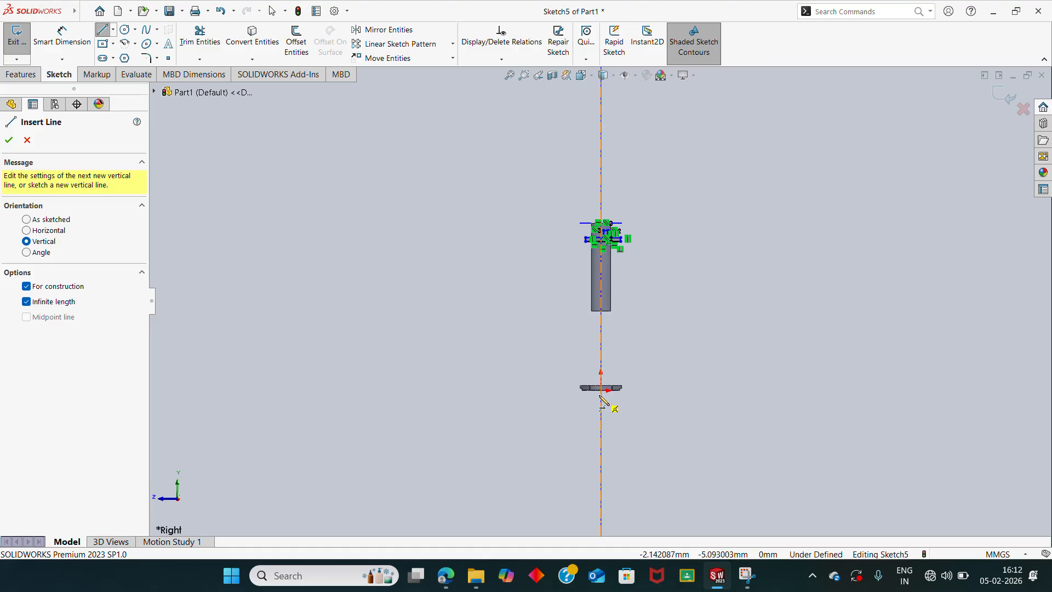
pyautogui.click(601, 389)
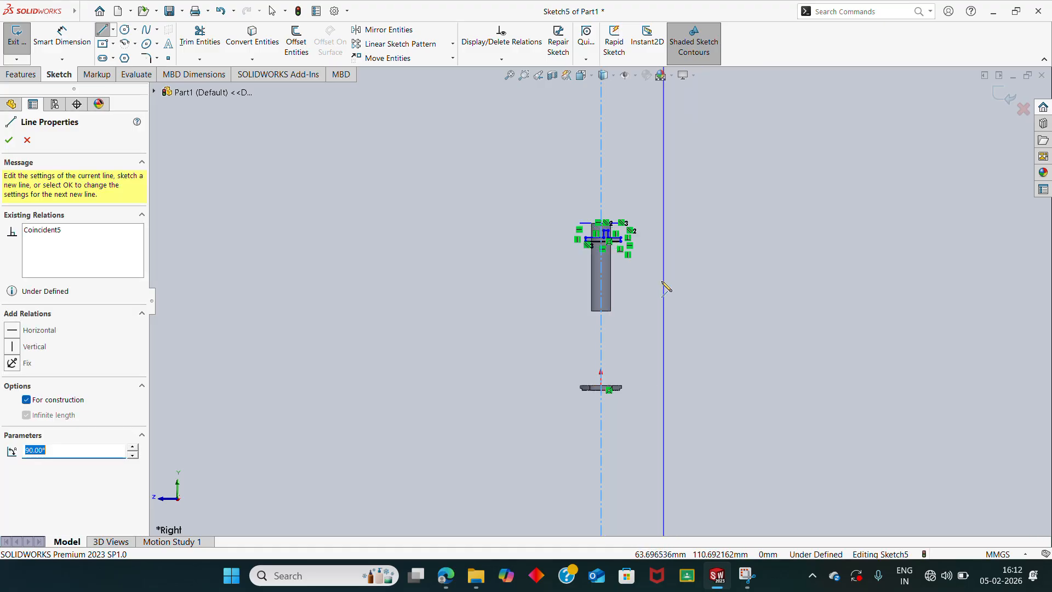
pyautogui.press('Escape')
# Step: Test whether the construction line through the origin can still rotate and add a vertical relation to it
pyautogui.scroll(-3, 607, 245)
pyautogui.scroll(-3, 607, 245)
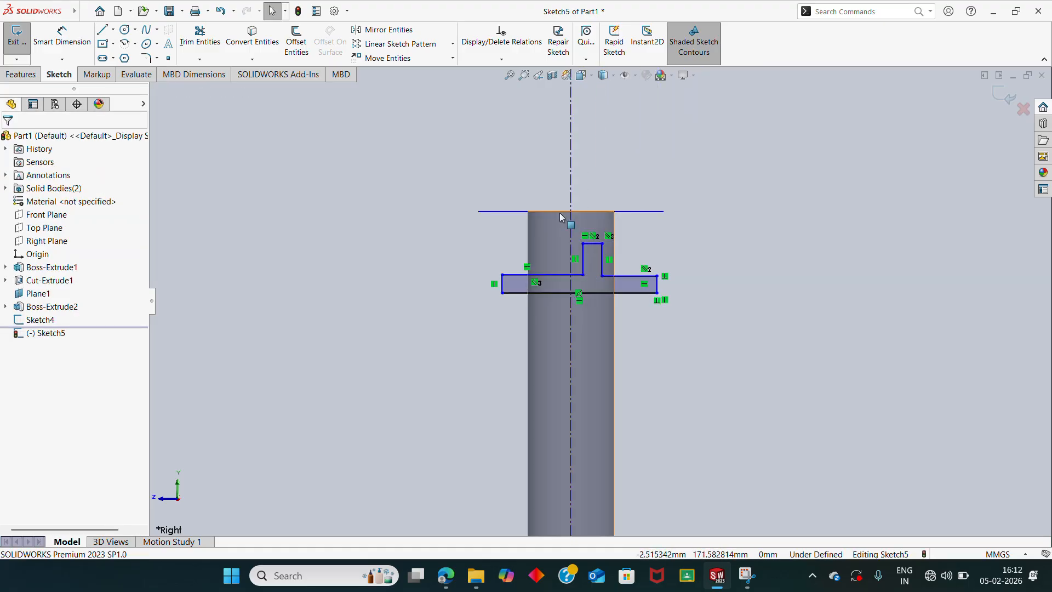
pyautogui.scroll(5, 587, 176)
pyautogui.scroll(-1, 576, 412)
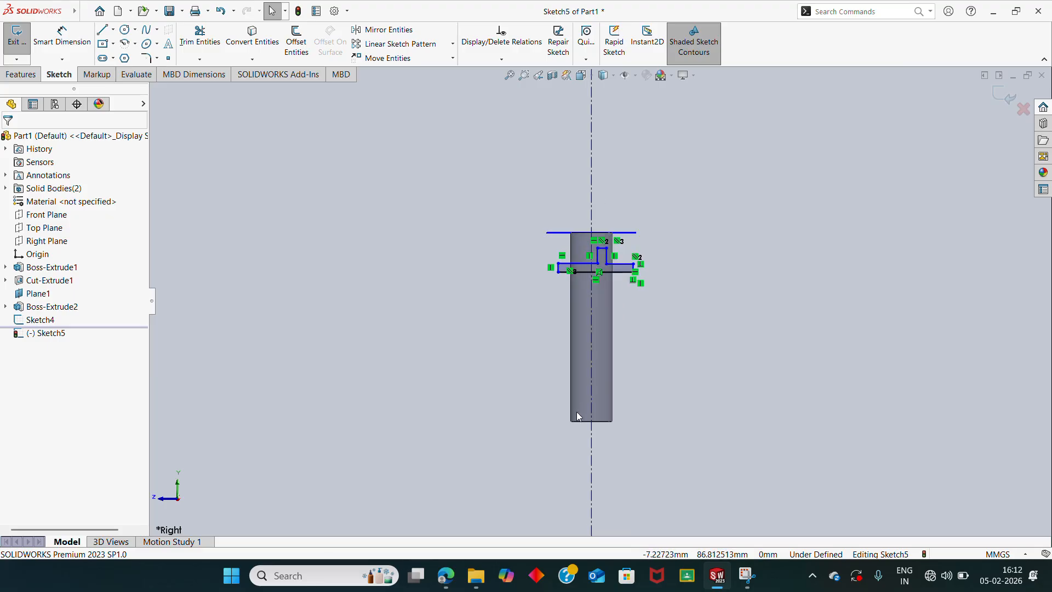
pyautogui.scroll(6, 581, 411)
pyautogui.scroll(-5, 584, 410)
pyautogui.scroll(-2, 607, 365)
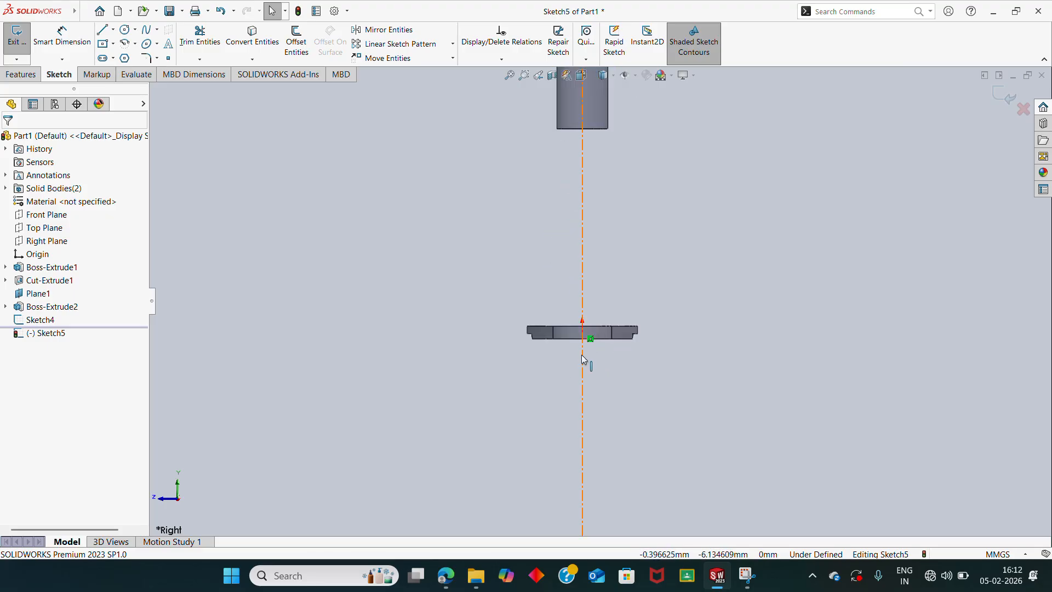
pyautogui.moveTo(581, 355); pyautogui.dragTo(537, 349)
pyautogui.click(644, 391)
pyautogui.click(612, 331)
pyautogui.click(15, 295)
pyautogui.click(742, 385)
# Step: Make the two short end lines of the T-profile's base symmetric about the vertical construction line
pyautogui.scroll(3, 672, 246)
pyautogui.scroll(-8, 579, 167)
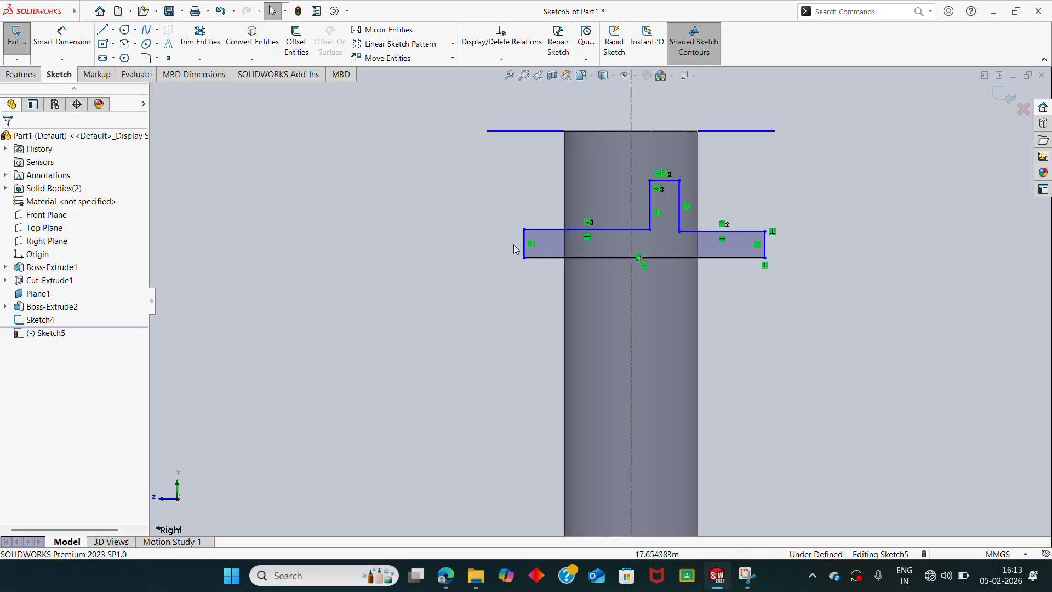
pyautogui.click(524, 239)
pyautogui.click(760, 245)
pyautogui.keyDown('ctrl'); pyautogui.click(633, 118); pyautogui.keyUp('ctrl')
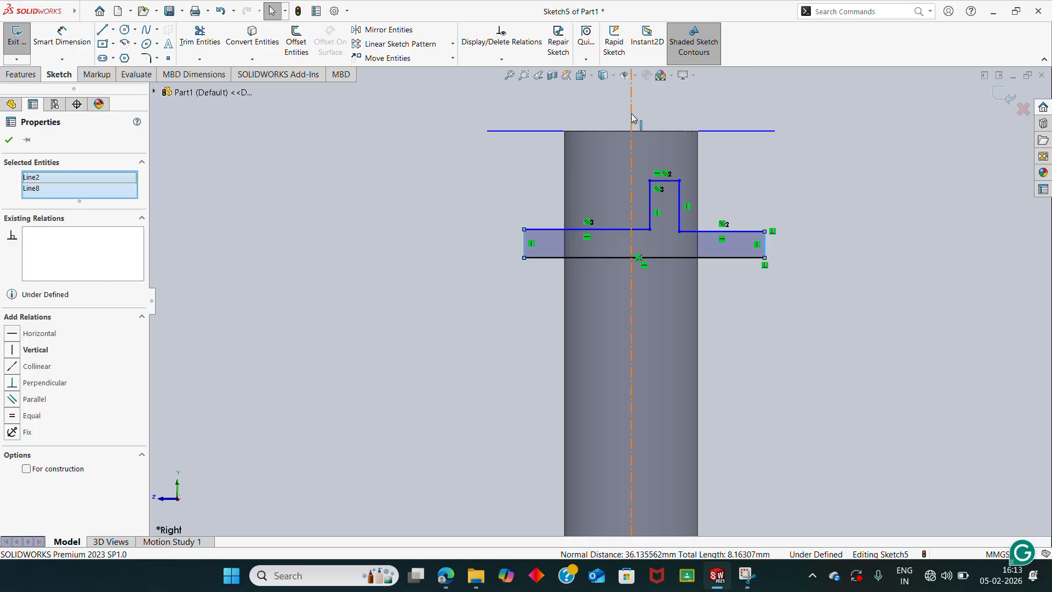
pyautogui.keyDown('ctrl'); pyautogui.click(631, 115); pyautogui.keyUp('ctrl')
pyautogui.click(27, 411)
pyautogui.click(272, 322)
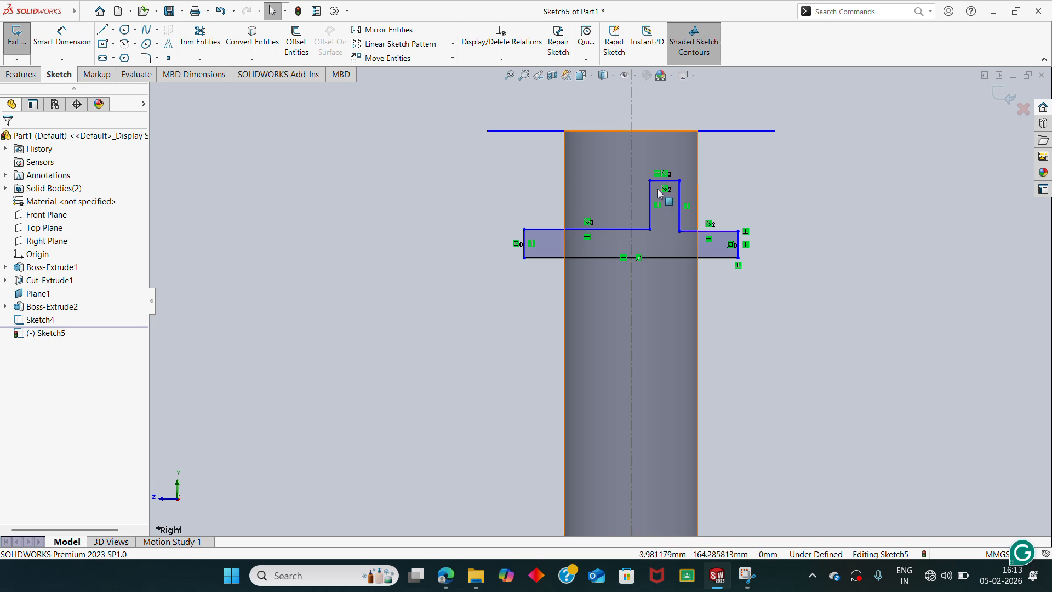
# Step: Make the stem's two side lines symmetric about the construction line and pull them apart so they no longer cross the shoulders
pyautogui.click(649, 197)
pyautogui.keyDown('ctrl'); pyautogui.click(680, 192); pyautogui.keyUp('ctrl')
pyautogui.keyDown('ctrl'); pyautogui.click(635, 113); pyautogui.keyUp('ctrl')
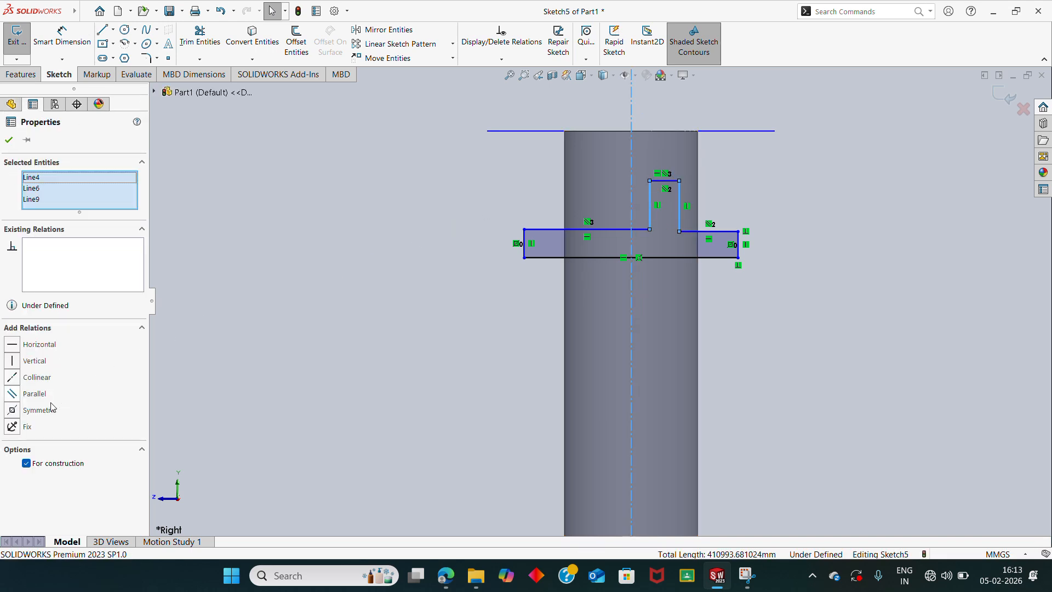
pyautogui.click(13, 410)
pyautogui.click(393, 263)
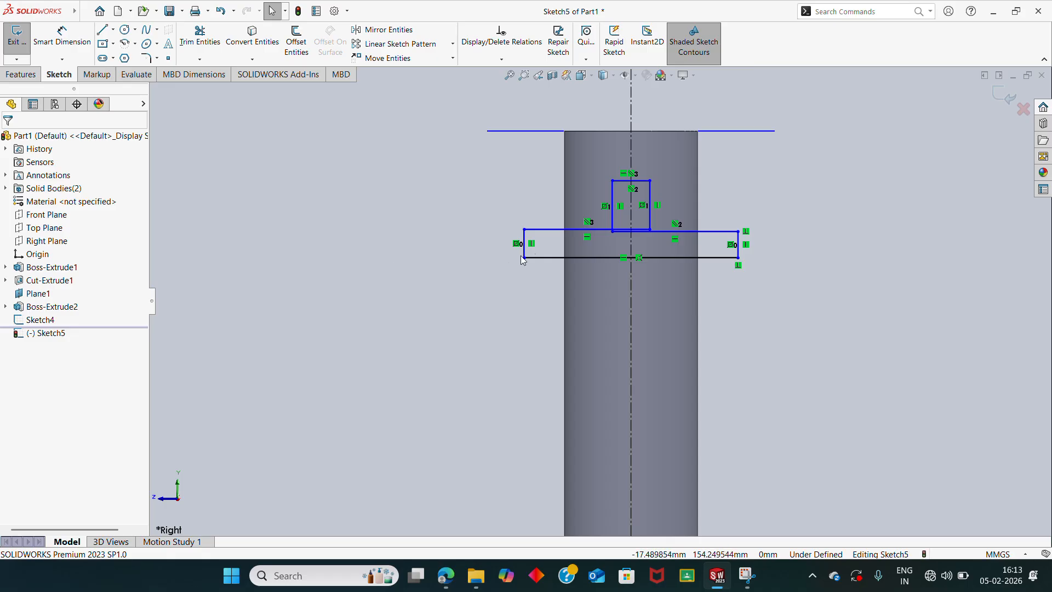
pyautogui.moveTo(612, 200)
pyautogui.mouseDown()
pyautogui.moveTo(575, 191)
pyautogui.moveTo(594, 194)
pyautogui.mouseUp()
pyautogui.click(383, 147)
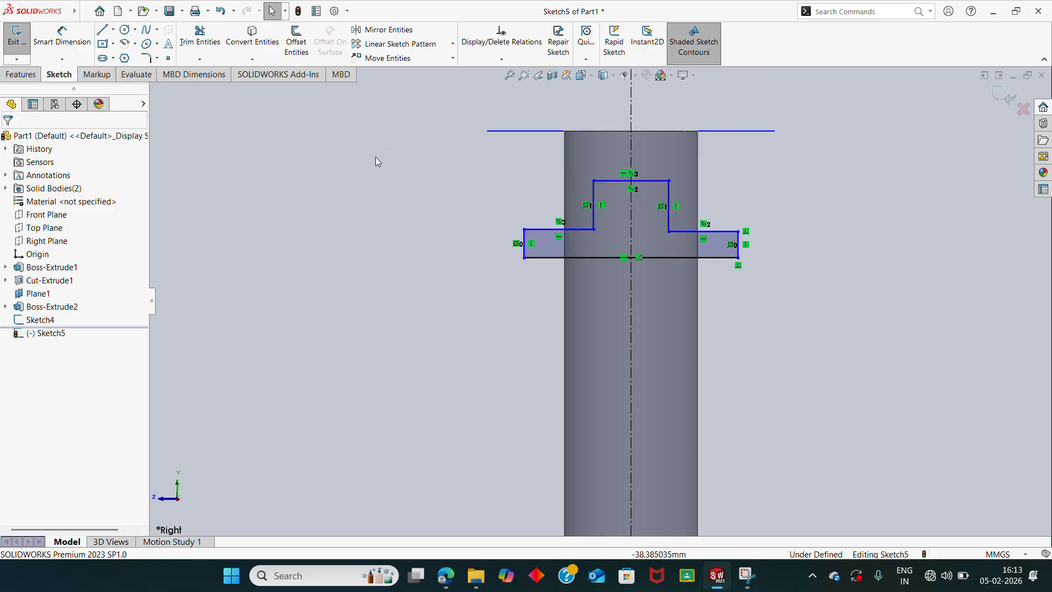
# Step: Check the cross-section's dimensions in the PDF drawing and dimension the T-profile's base line to 16 mm
pyautogui.click(446, 575)
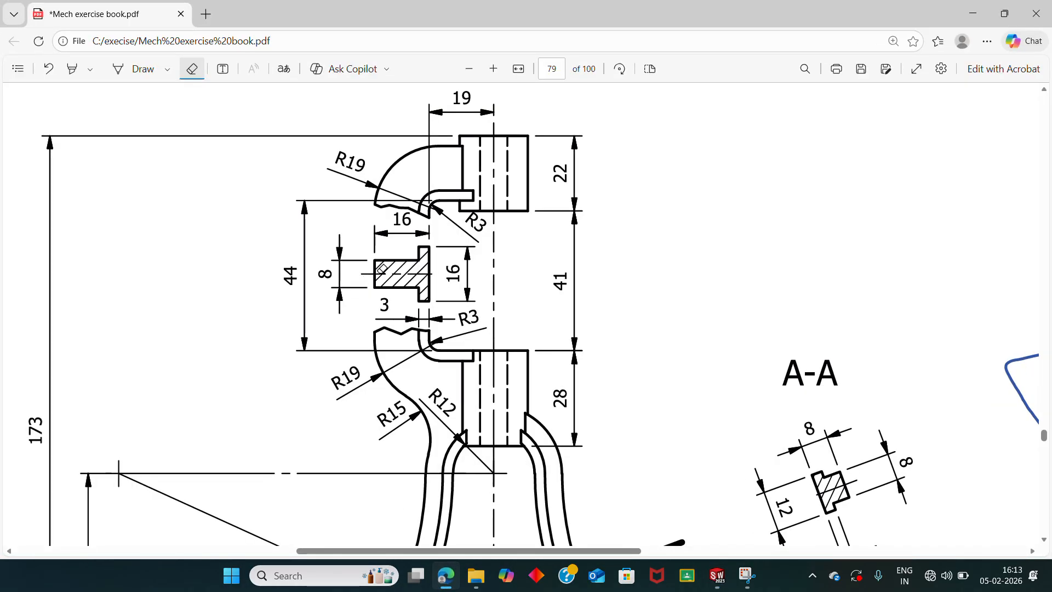
pyautogui.click(971, 12)
pyautogui.click(64, 46)
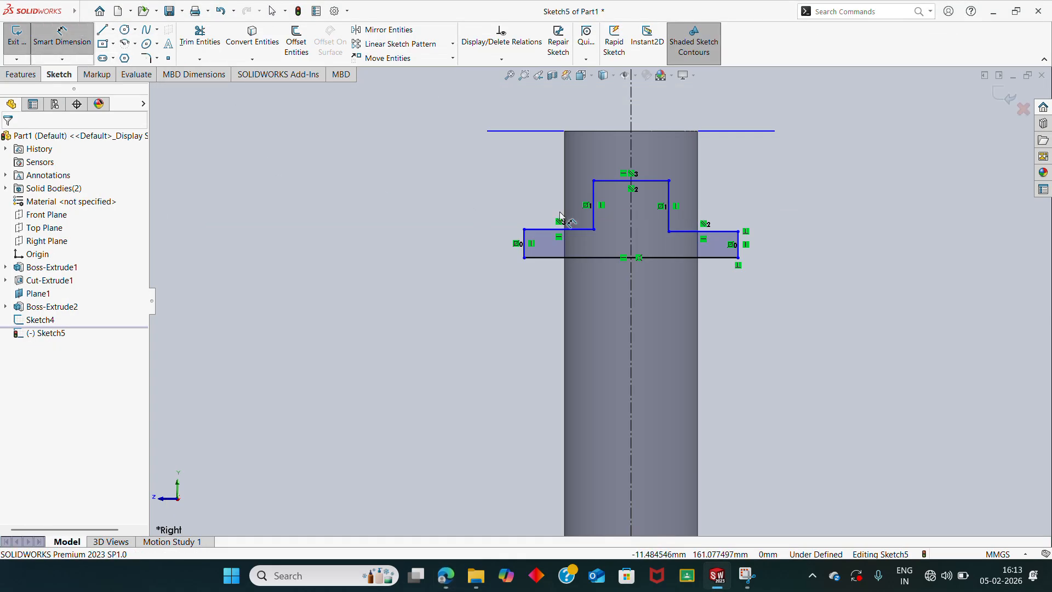
pyautogui.click(710, 258)
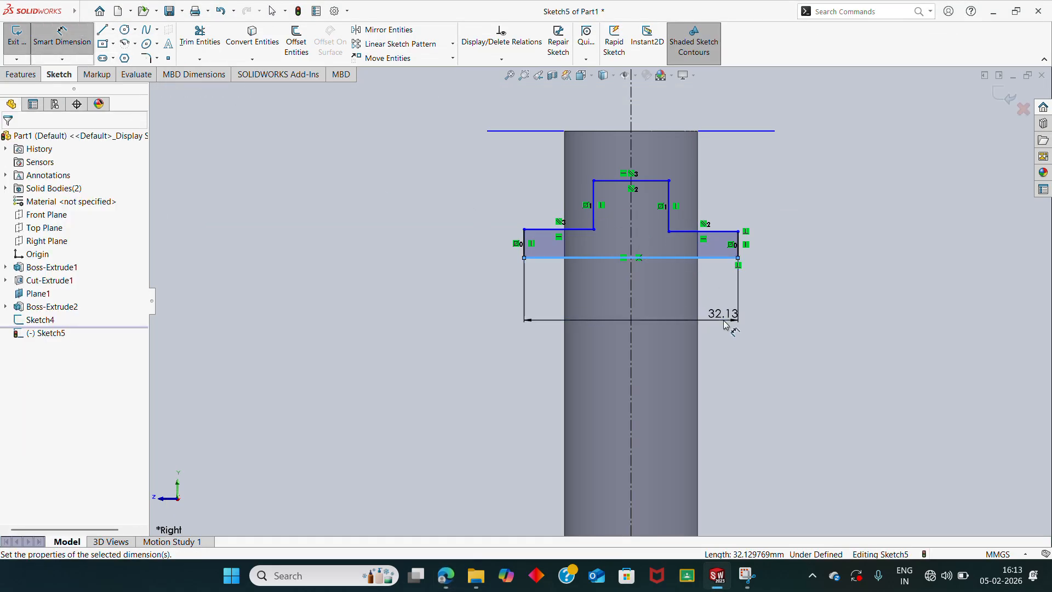
pyautogui.click(724, 324)
pyautogui.write('16')
pyautogui.press('Return')
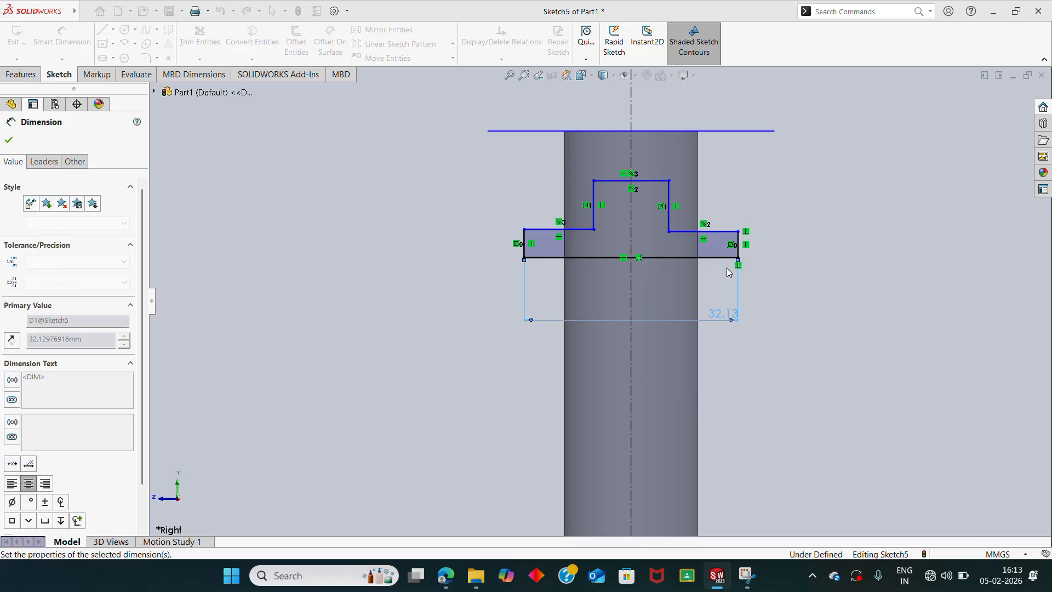
# Step: Move the stem's upper corner across the construction line to uncross the stem's sides
pyautogui.scroll(-1, 674, 213)
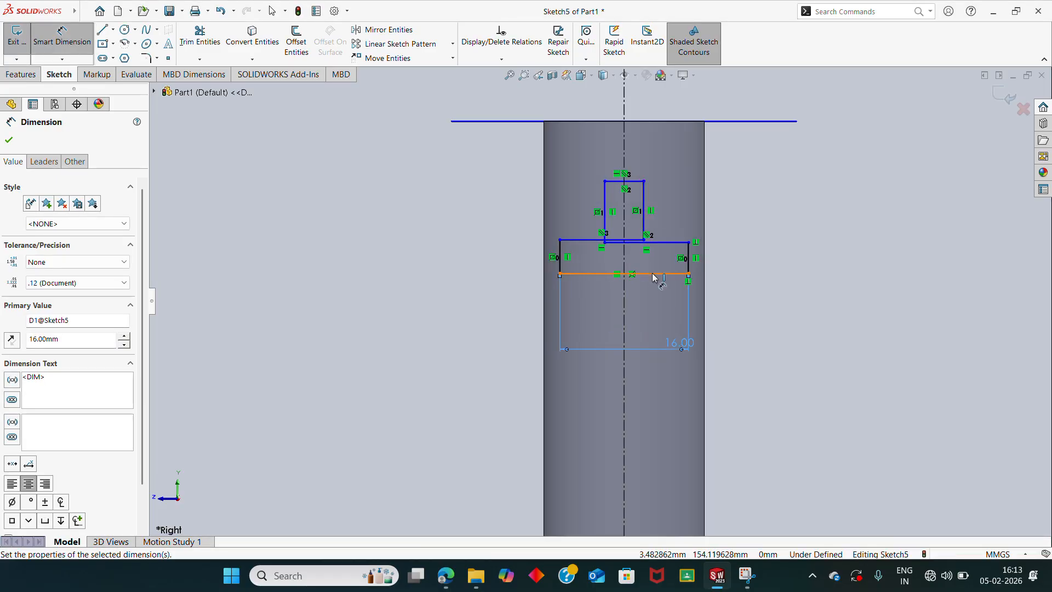
pyautogui.click(652, 275)
pyautogui.press('Escape')
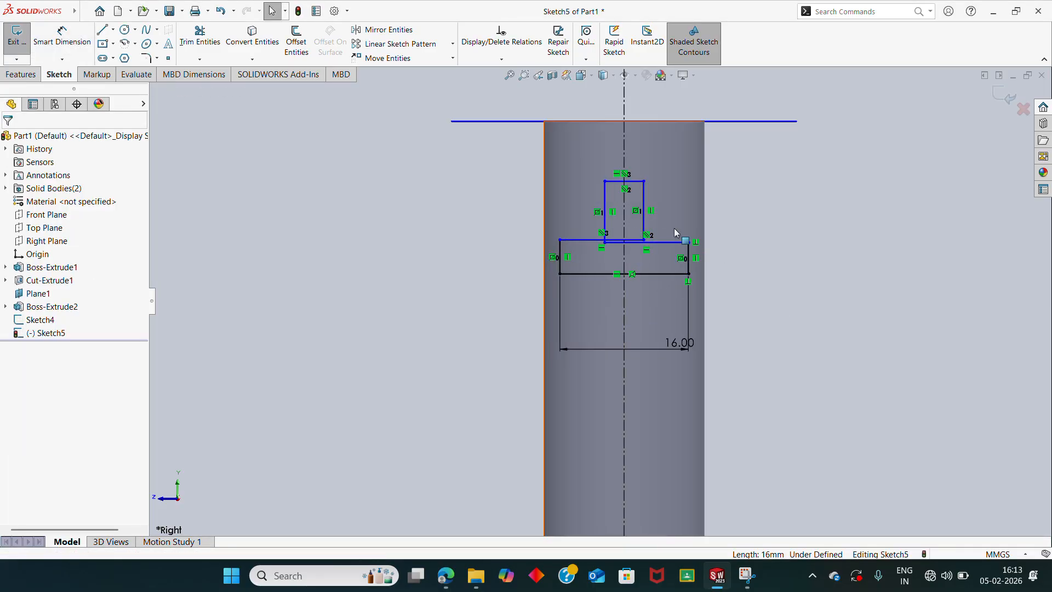
pyautogui.moveTo(644, 181); pyautogui.dragTo(600, 181)
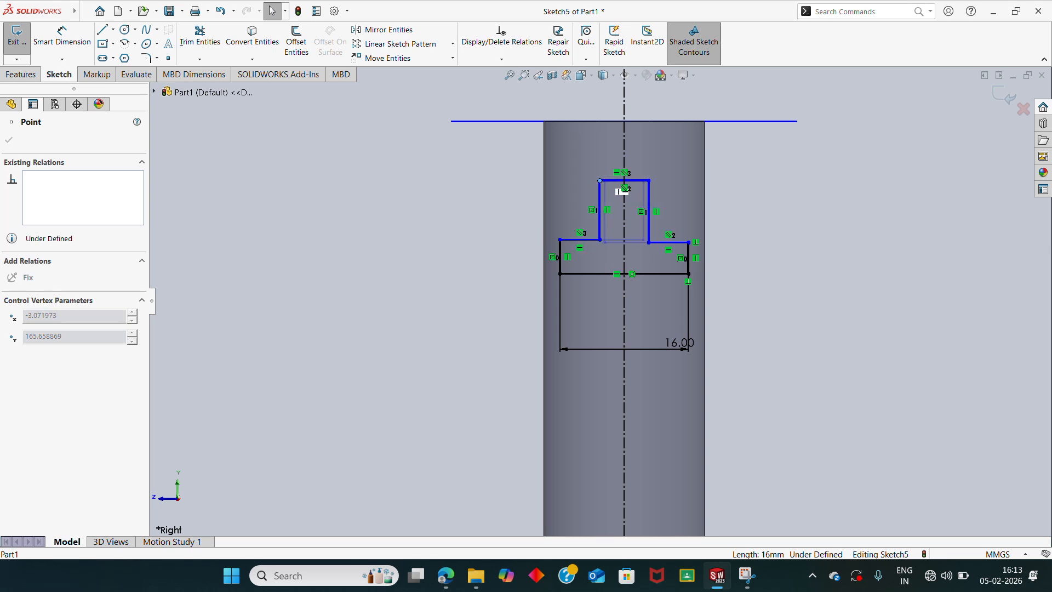
pyautogui.press('Escape')
# Step: Dimension the T-profile's overall height from the base line to the stem's end line as 16 mm
pyautogui.click(62, 36)
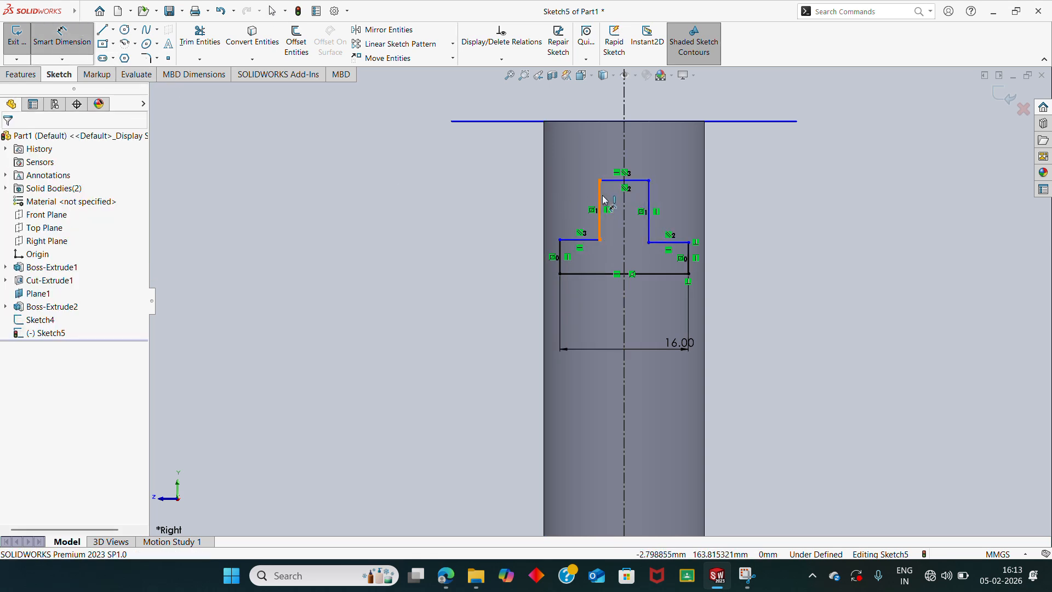
pyautogui.click(644, 207)
pyautogui.click(644, 275)
pyautogui.click(817, 224)
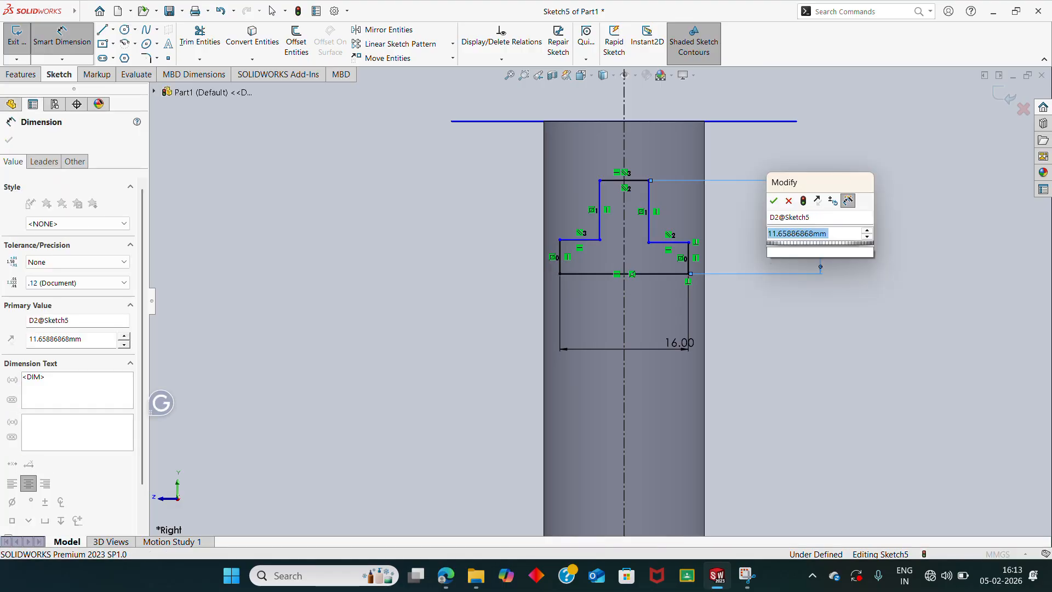
pyautogui.write('16')
pyautogui.press('Return')
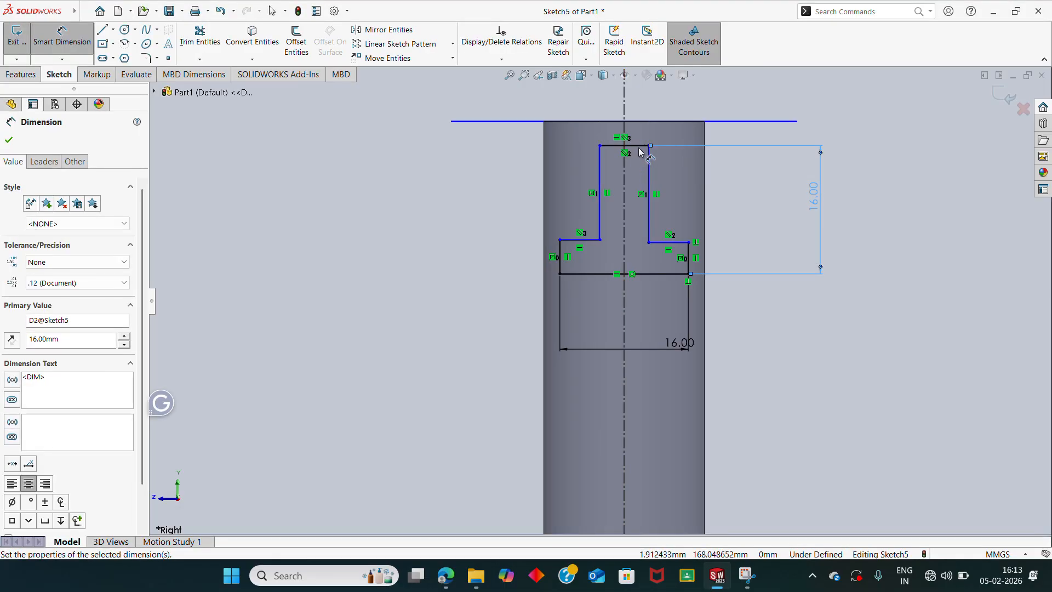
# Step: Dimension the stem's end line on the T-profile to 8 mm
pyautogui.click(641, 146)
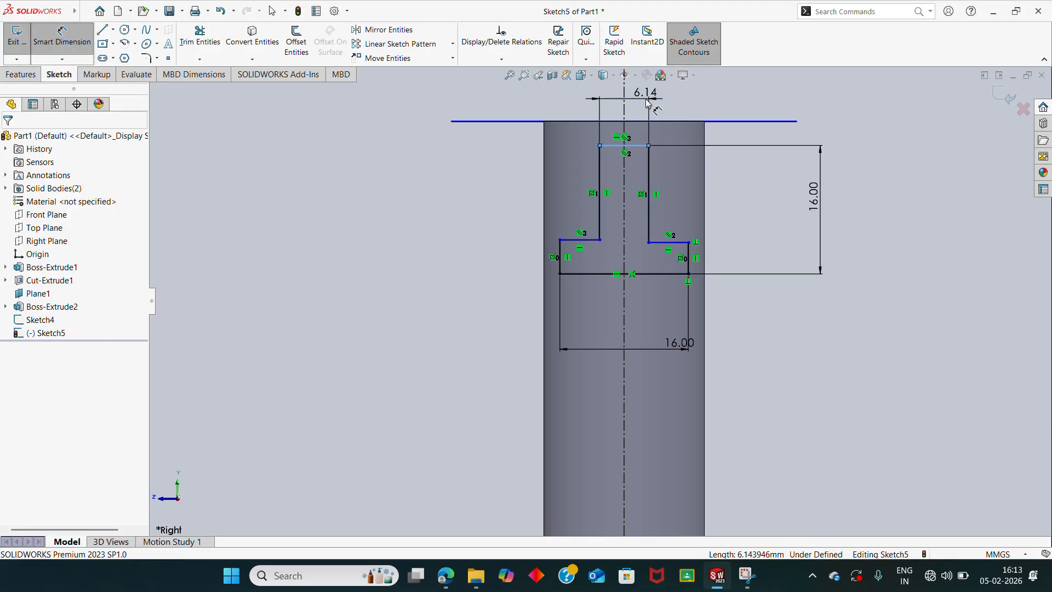
pyautogui.click(647, 102)
pyautogui.write('8')
pyautogui.press('Return')
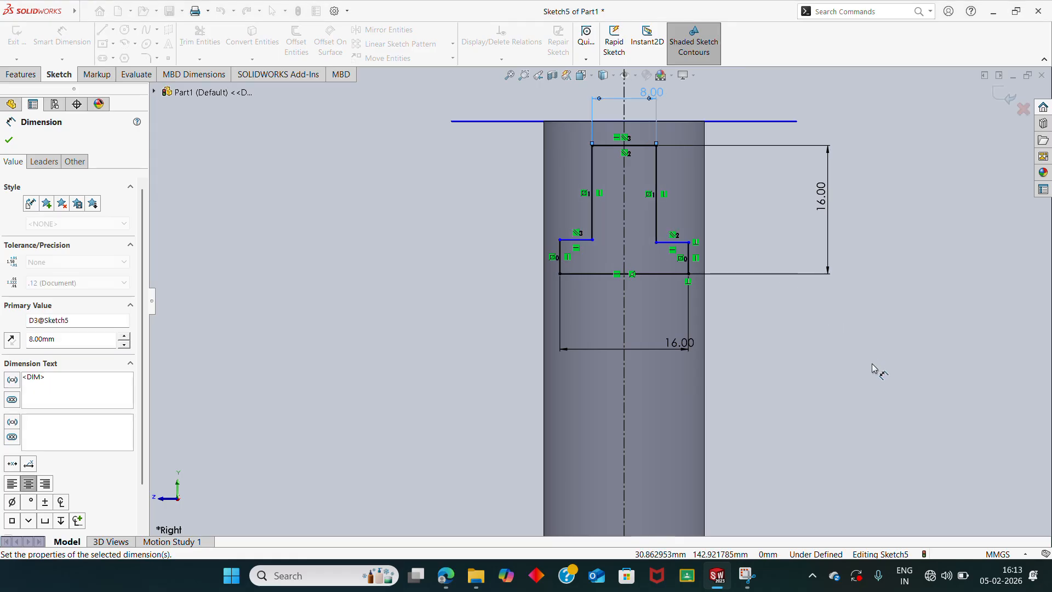
pyautogui.click(858, 366)
# Step: Check the flange thickness in the PDF drawing and dimension the flange's short side line on the T-profile to 3 mm
pyautogui.click(445, 576)
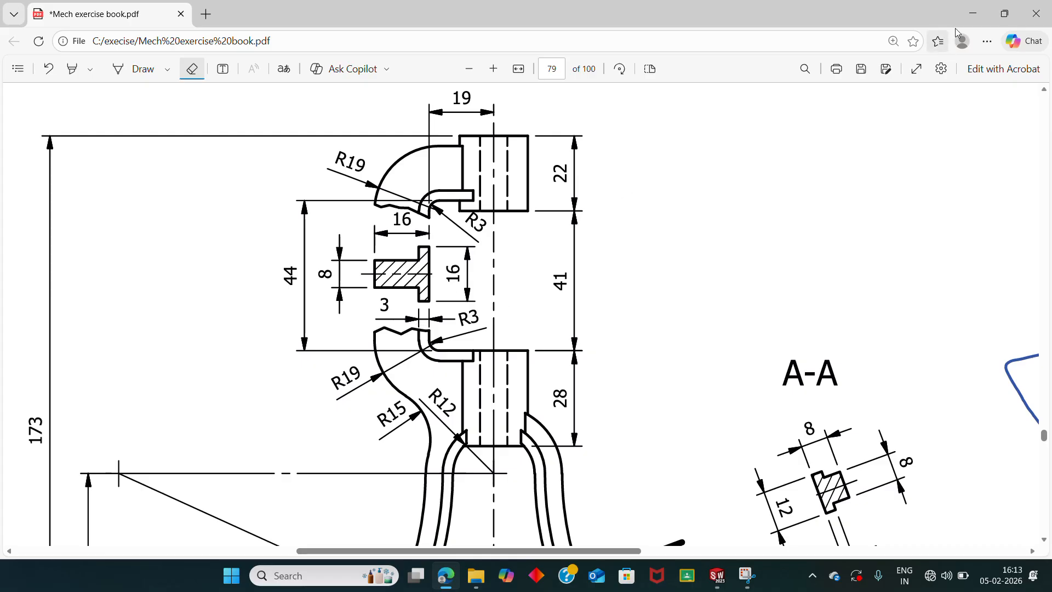
pyautogui.click(973, 14)
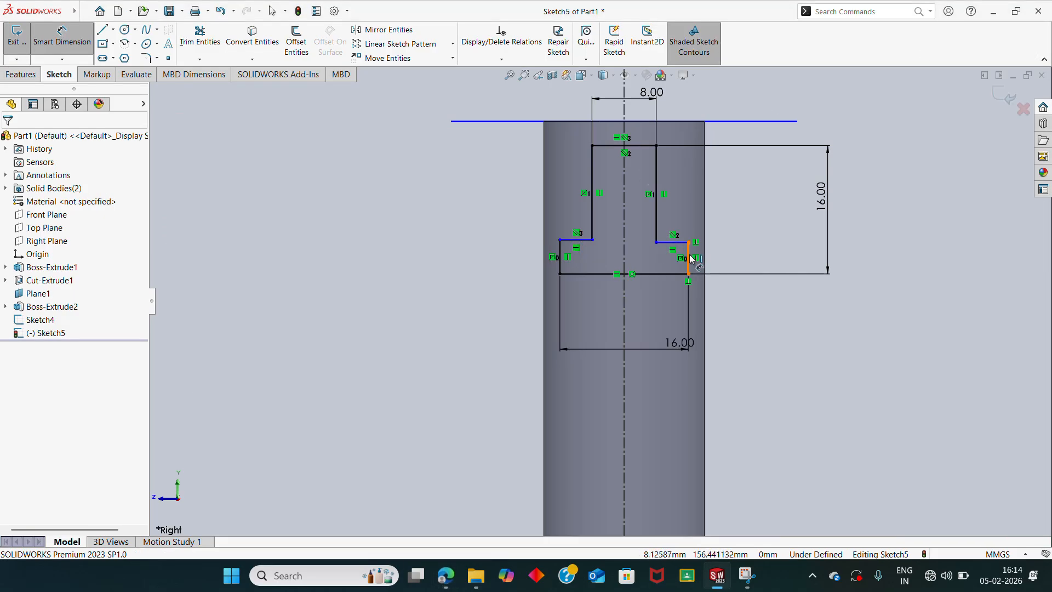
pyautogui.click(692, 256)
pyautogui.click(761, 258)
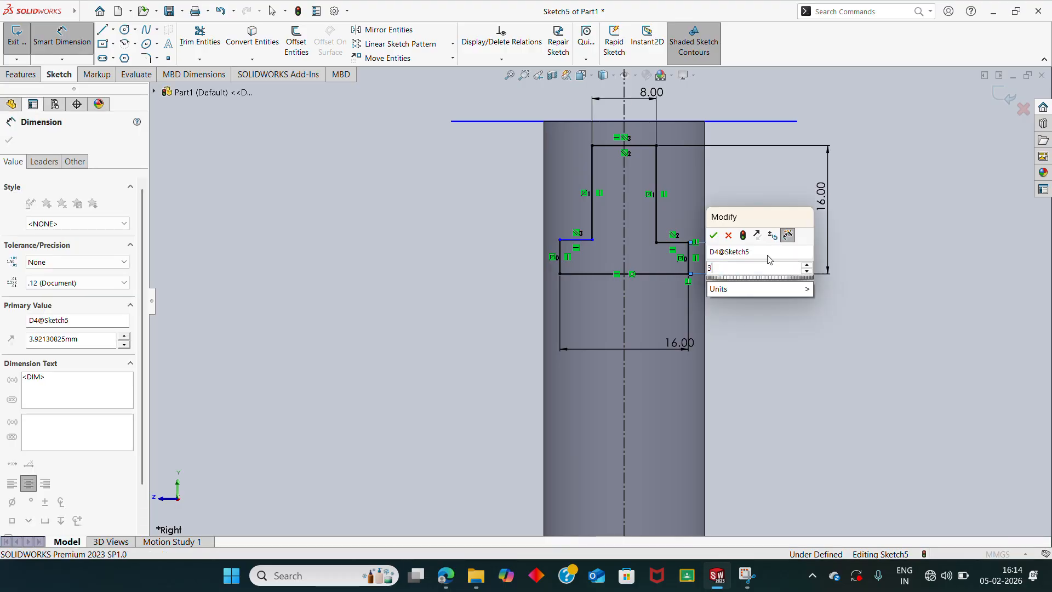
pyautogui.write('3')
pyautogui.press('Return')
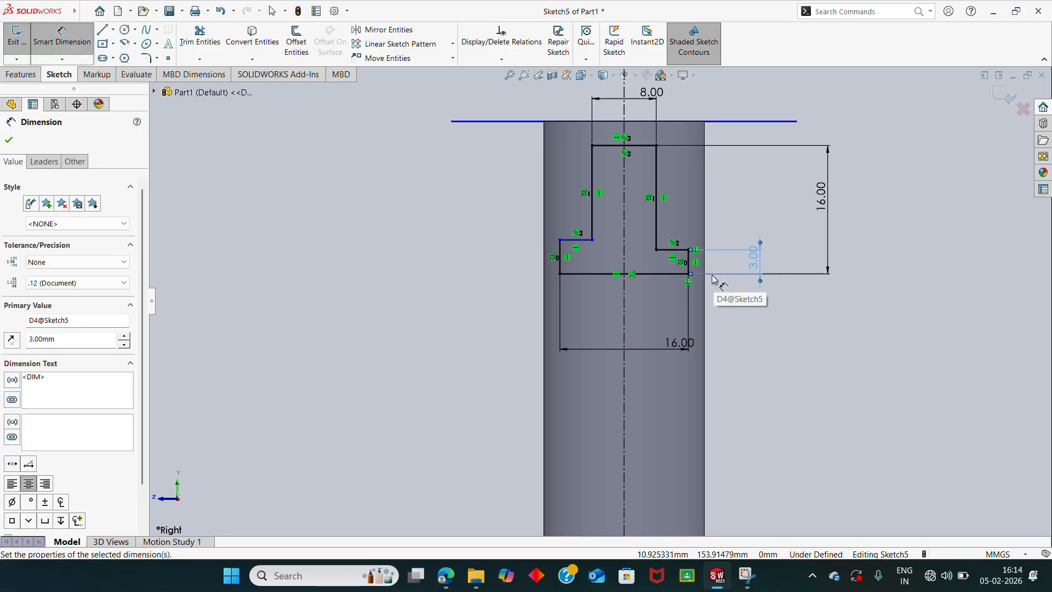
pyautogui.press('Escape')
# Step: Make the T-profile's two shoulder lines on either side of the stem collinear
pyautogui.click(672, 249)
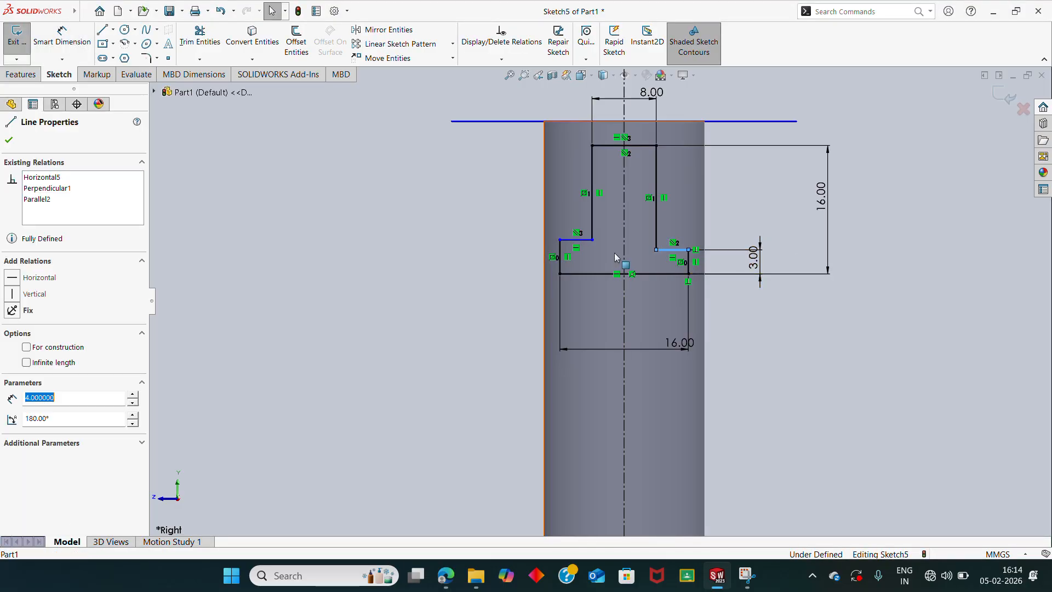
pyautogui.keyDown('ctrl'); pyautogui.click(585, 240); pyautogui.keyUp('ctrl')
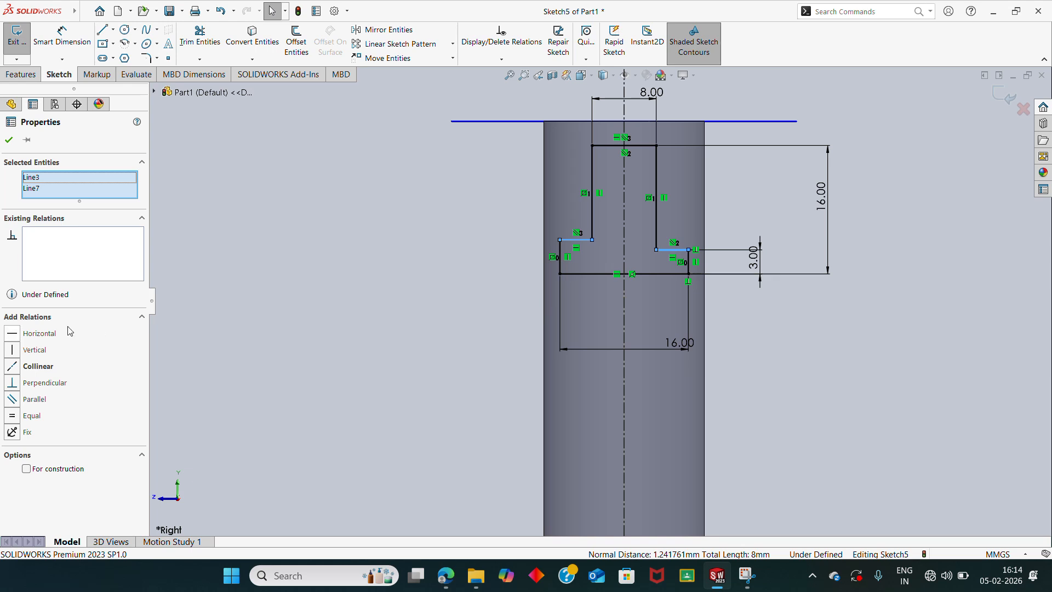
# Step: Make the two short shoulder lines of the T-shaped profile collinear and exit the sketch
pyautogui.click(12, 366)
pyautogui.click(306, 281)
pyautogui.moveTo(396, 249); pyautogui.dragTo(840, 310, button='middle')
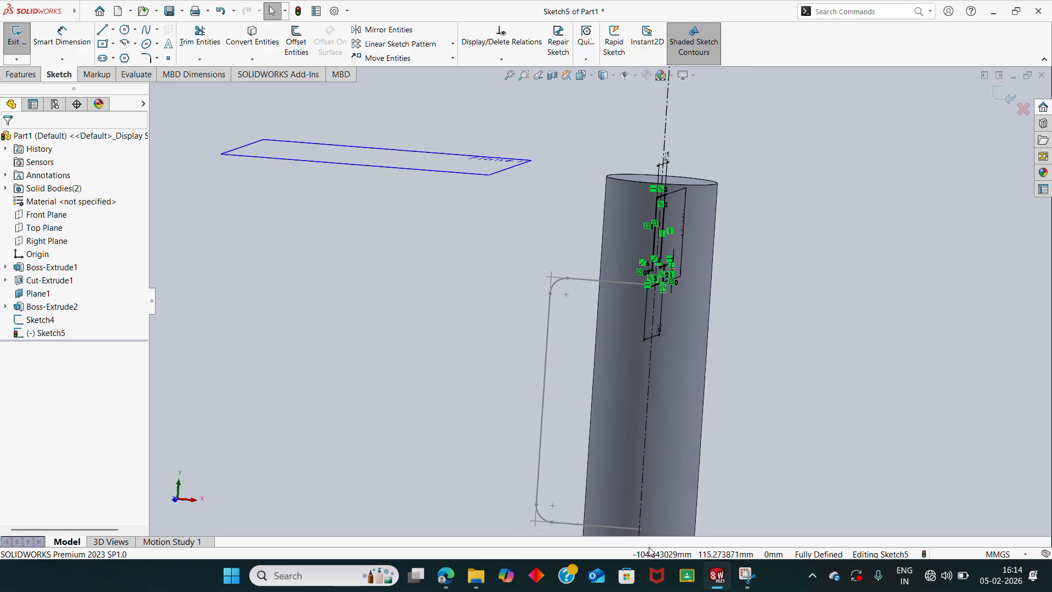
pyautogui.moveTo(892, 283)
pyautogui.mouseDown(button='middle')
pyautogui.moveTo(759, 278)
pyautogui.moveTo(627, 293)
pyautogui.moveTo(647, 263)
pyautogui.mouseUp(button='middle')
pyautogui.click(587, 274)
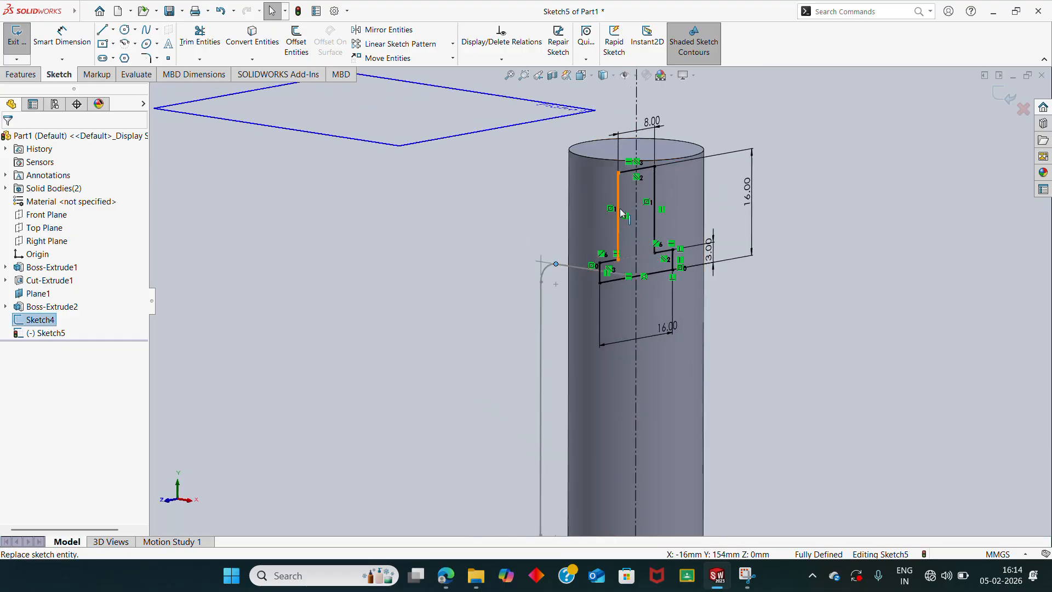
pyautogui.click(839, 235)
pyautogui.click(1005, 96)
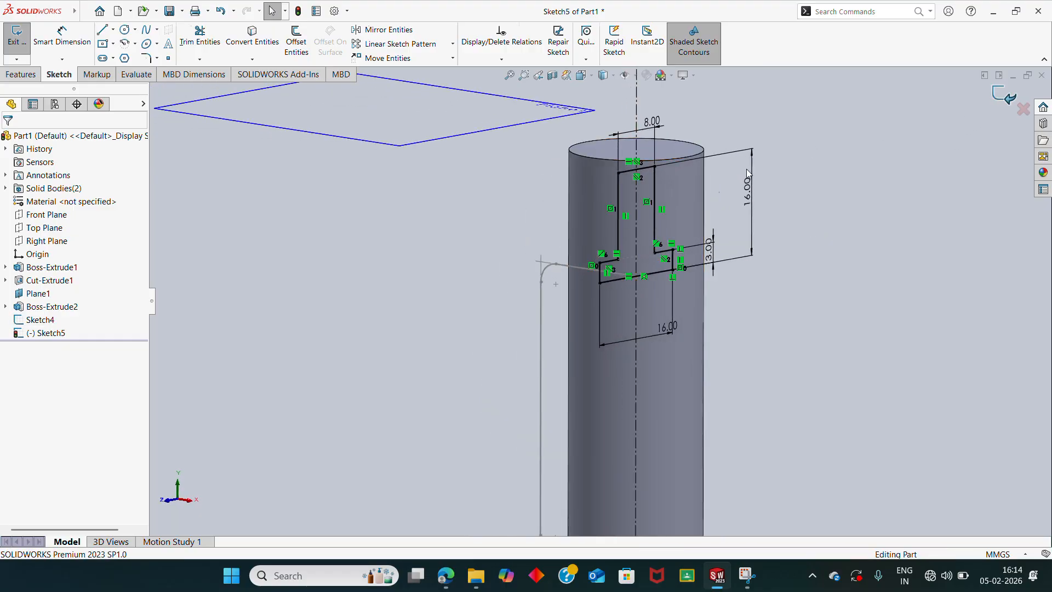
pyautogui.moveTo(445, 274); pyautogui.dragTo(443, 291, button='middle')
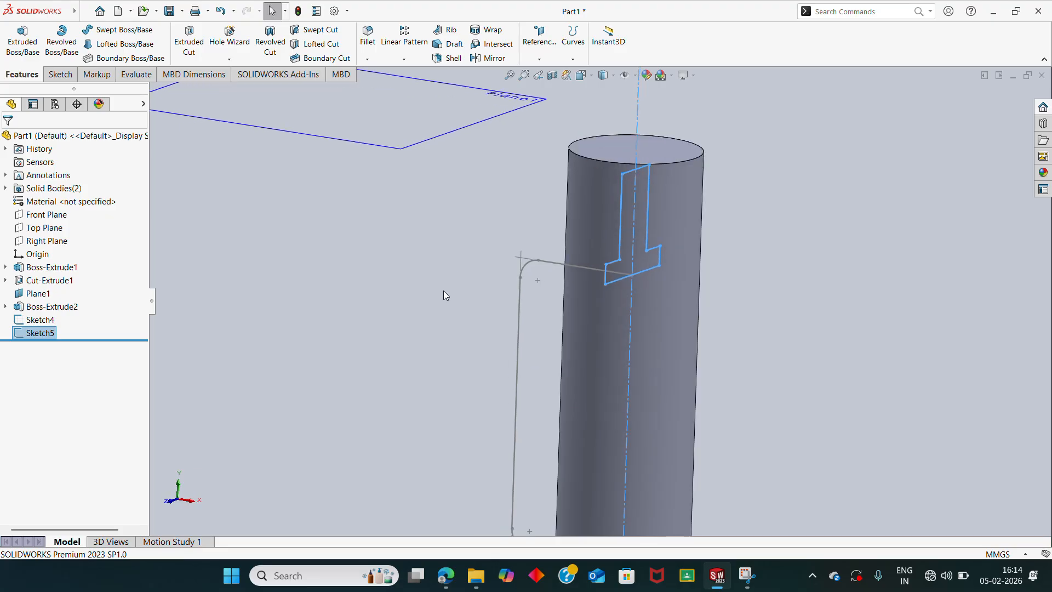
pyautogui.click(280, 317)
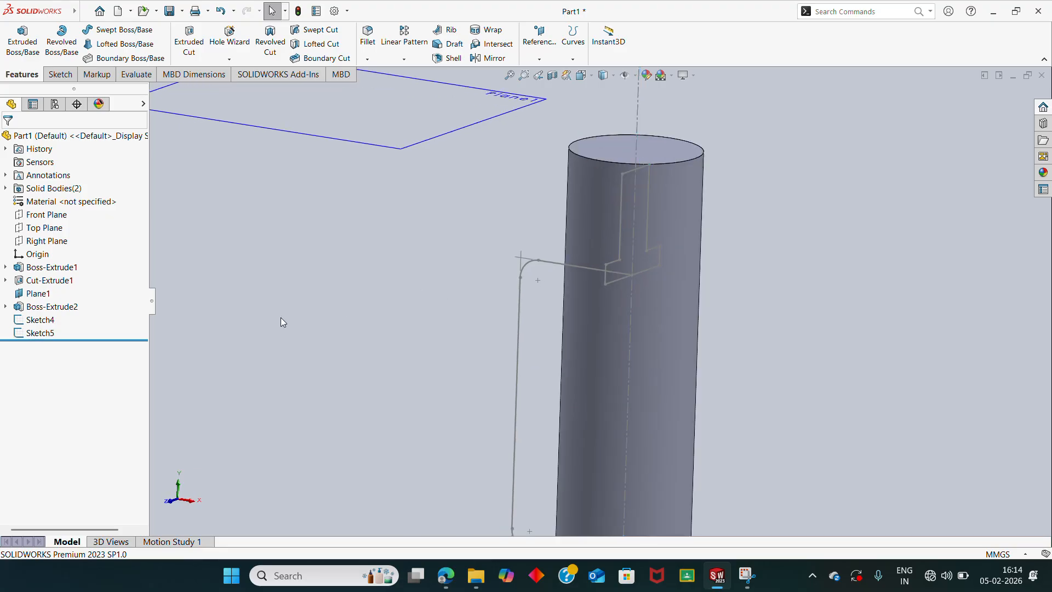
# Step: Create a swept boss using the T-shaped Sketch5 as profile and the rounded Sketch4 as path
pyautogui.click(41, 320)
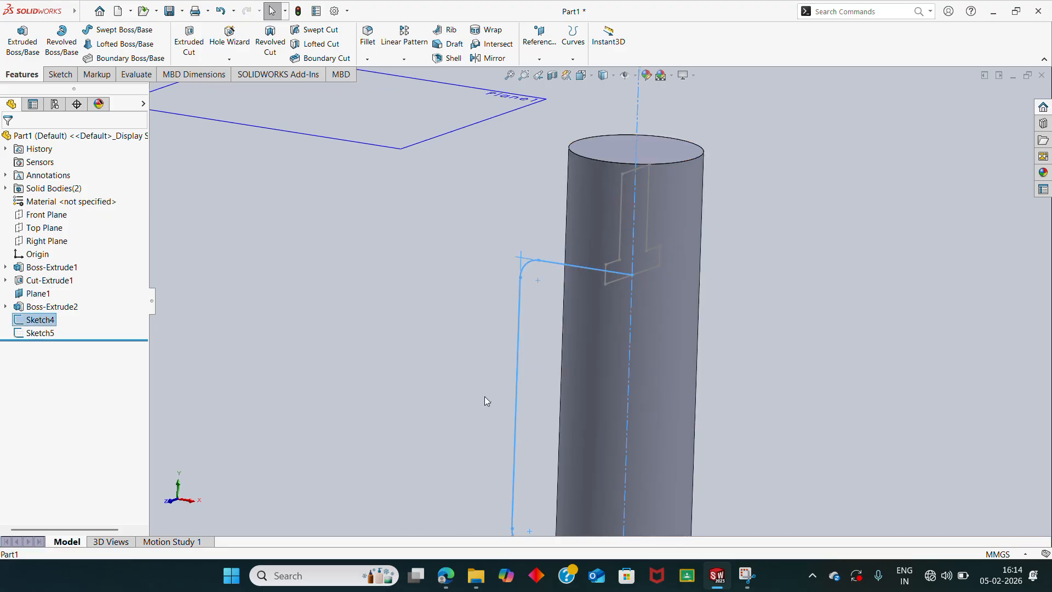
pyautogui.click(40, 333)
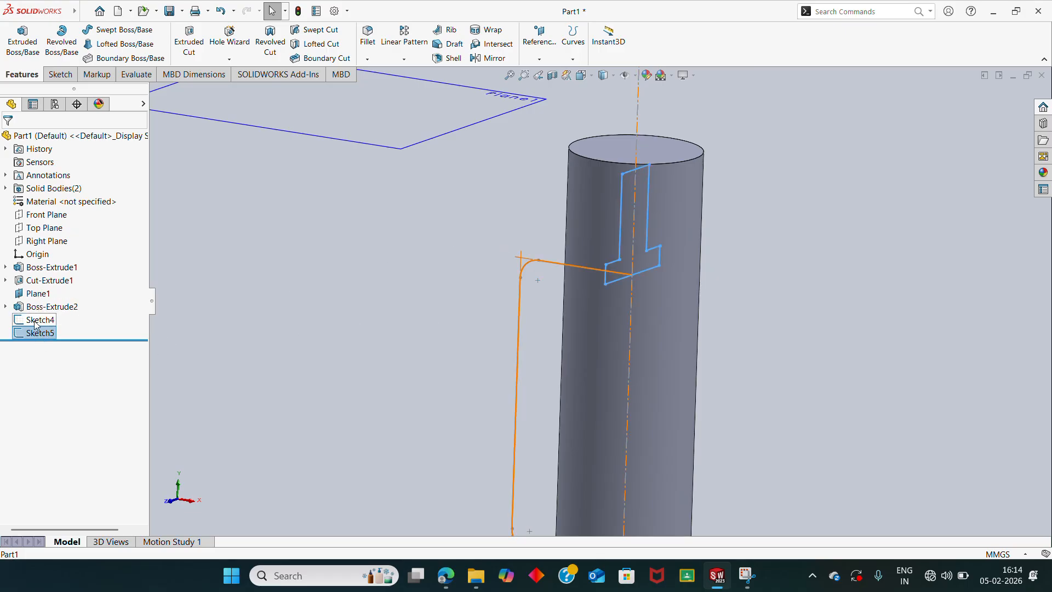
pyautogui.click(347, 261)
pyautogui.press('f')
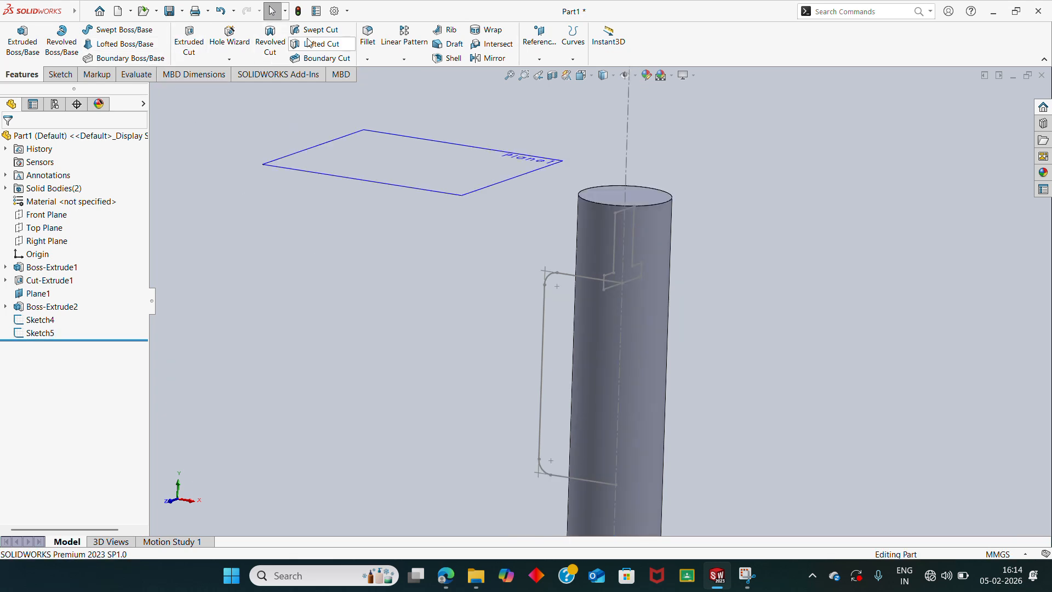
pyautogui.click(118, 31)
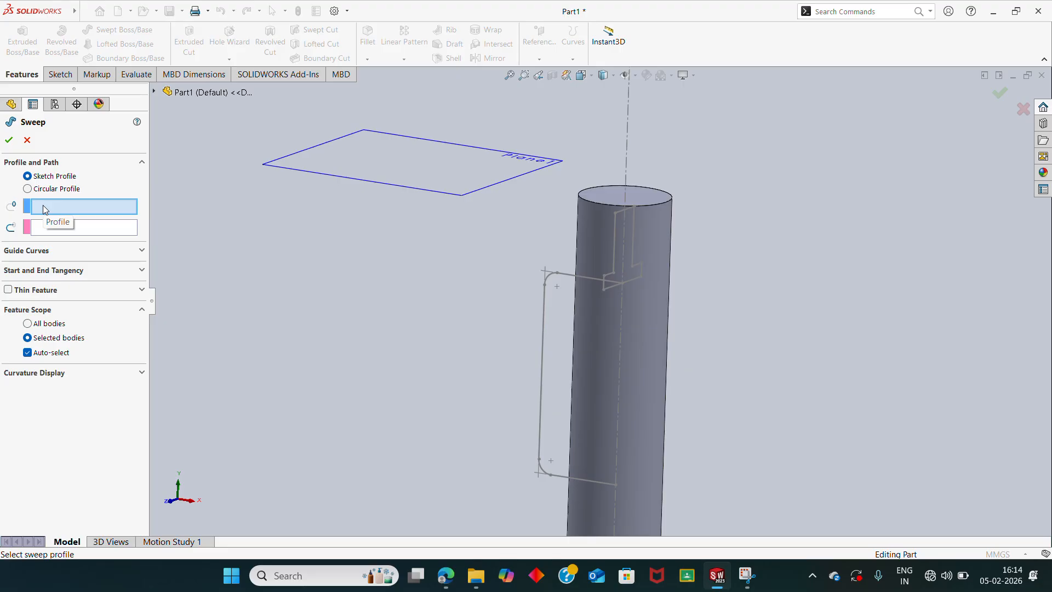
pyautogui.click(614, 227)
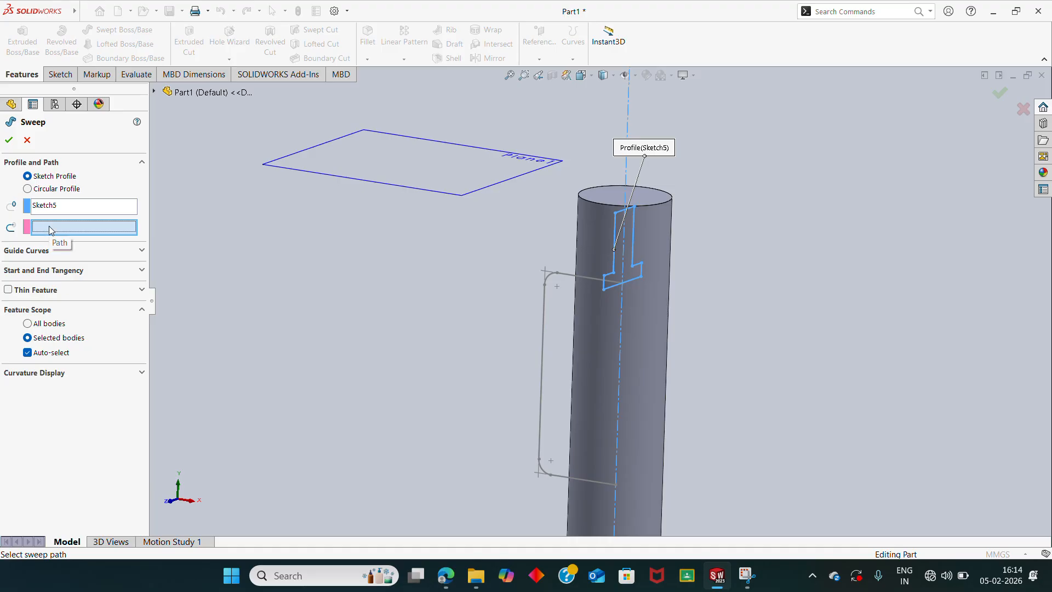
pyautogui.click(543, 311)
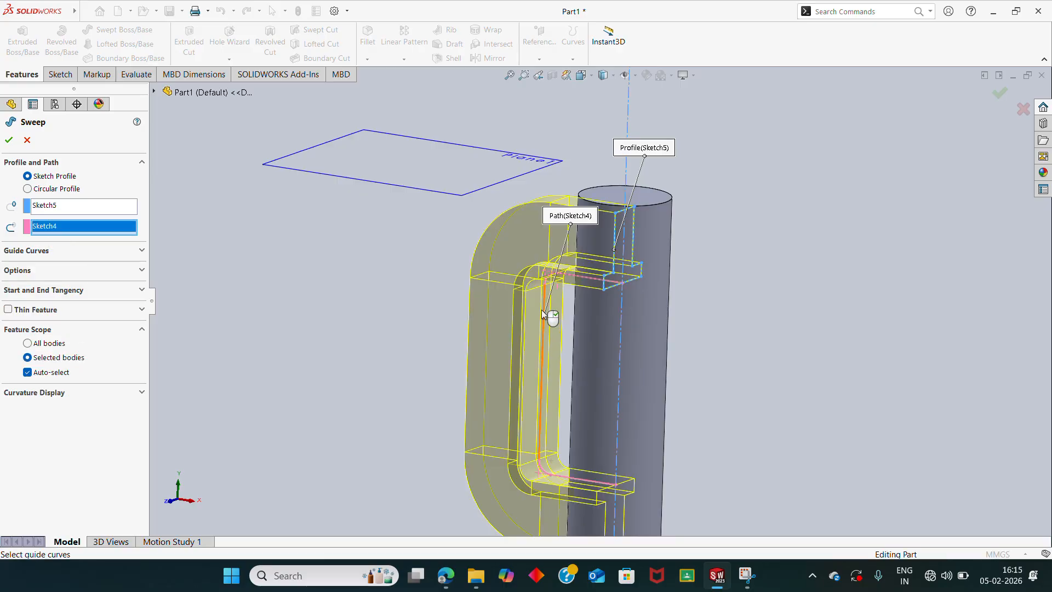
pyautogui.click(9, 140)
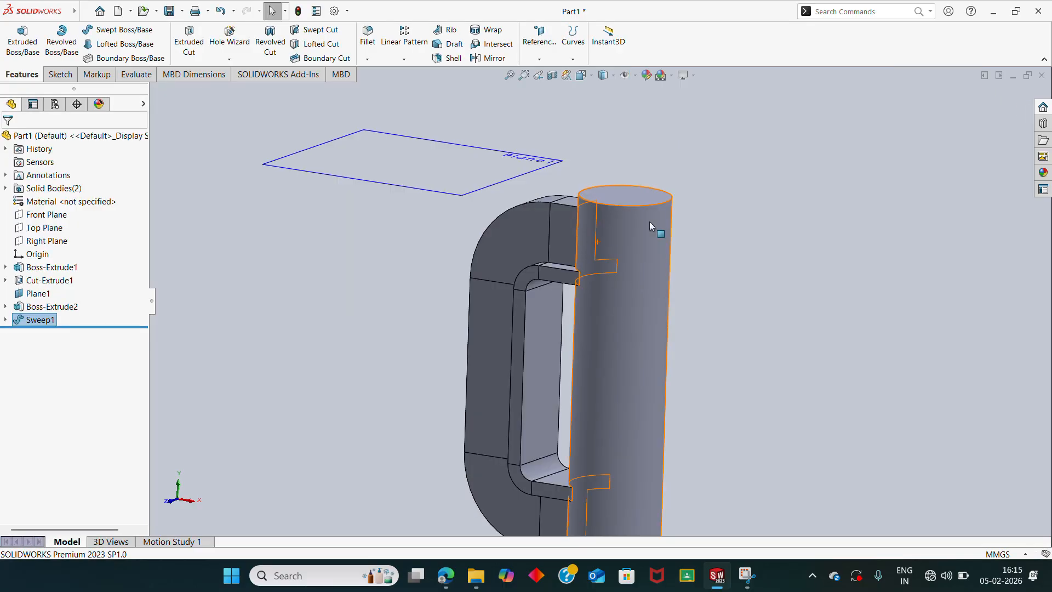
# Step: Inspect the swept handle on the cylinder and check the curved leg dimensions on page 79 of the Mech exercise book PDF
pyautogui.moveTo(705, 285); pyautogui.dragTo(672, 318, button='middle')
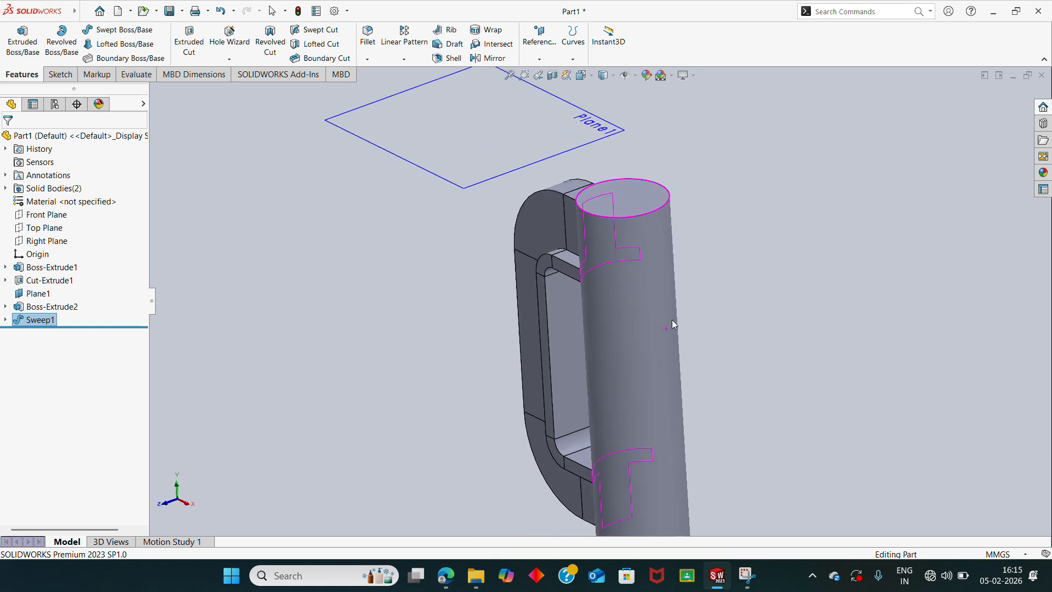
pyautogui.moveTo(655, 235); pyautogui.dragTo(650, 318, button='middle')
pyautogui.scroll(4, 673, 240)
pyautogui.click(652, 329)
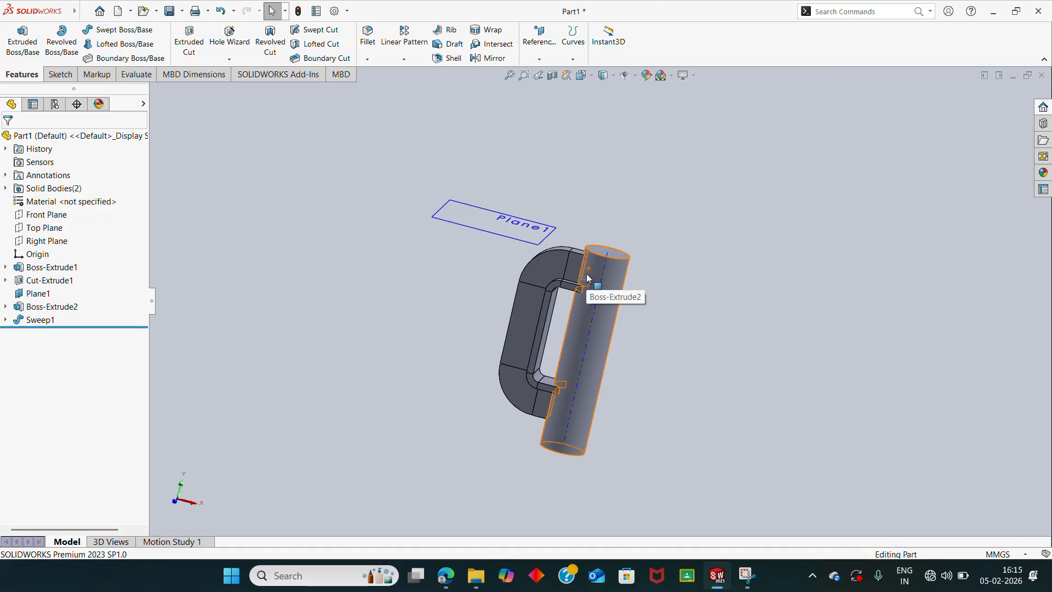
pyautogui.scroll(4, 586, 278)
pyautogui.moveTo(536, 268); pyautogui.dragTo(490, 291, button='middle')
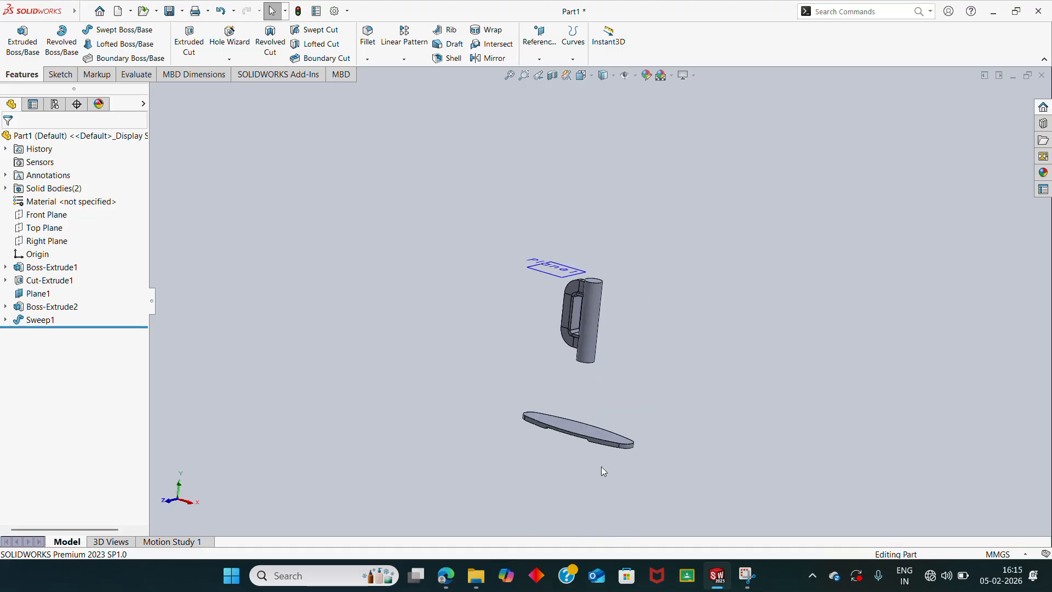
pyautogui.click(446, 575)
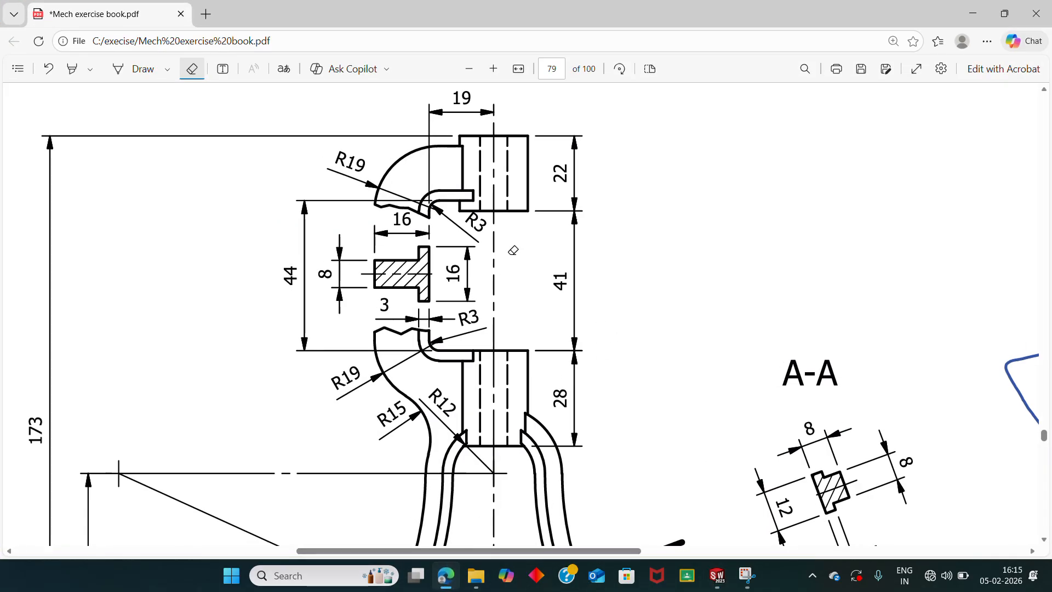
pyautogui.scroll(-5, 493, 267)
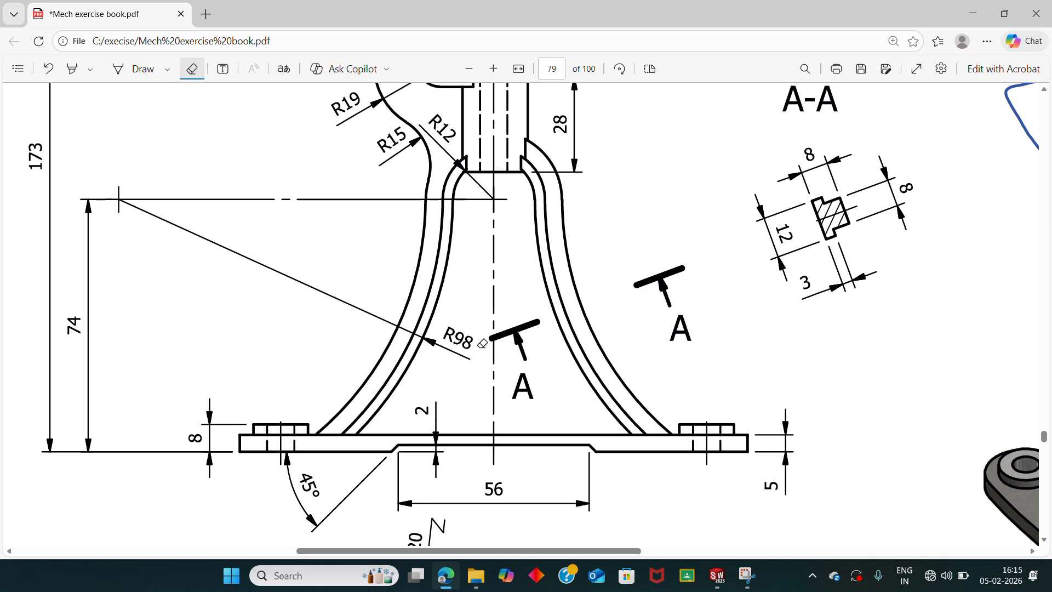
pyautogui.scroll(2, 763, 175)
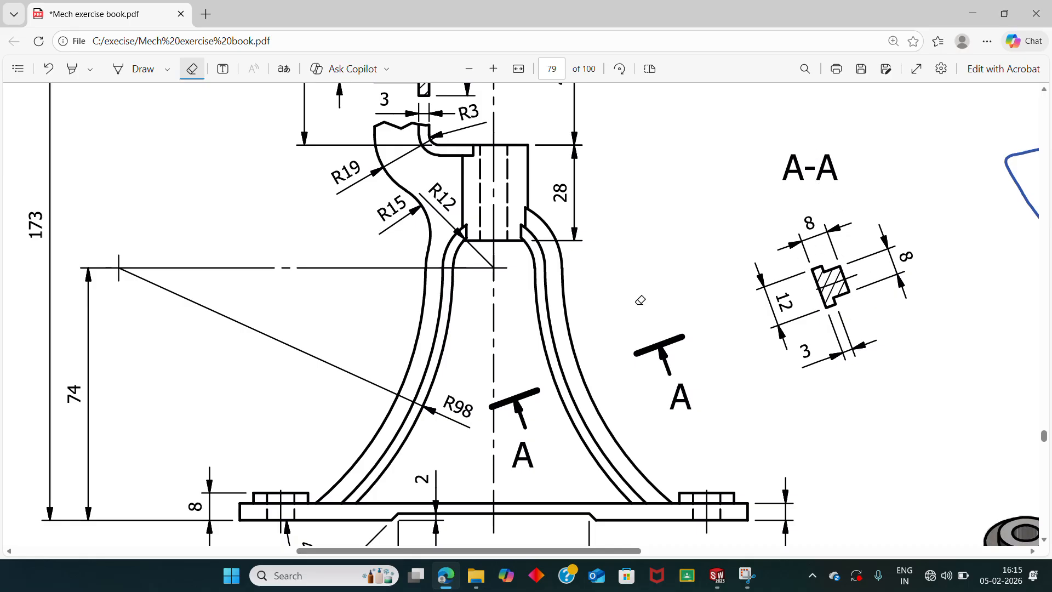
pyautogui.scroll(-2, 603, 299)
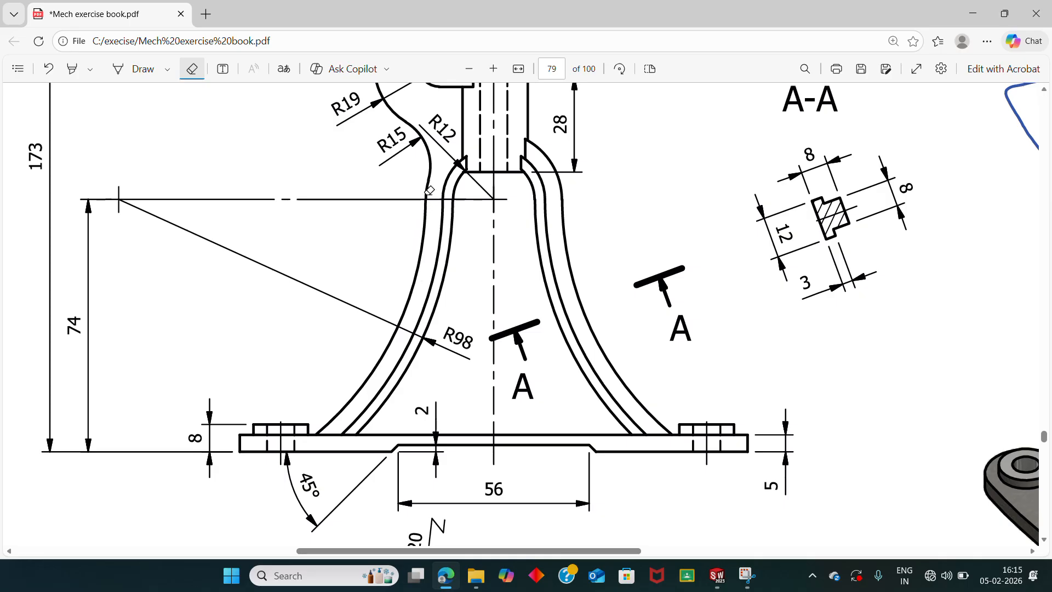
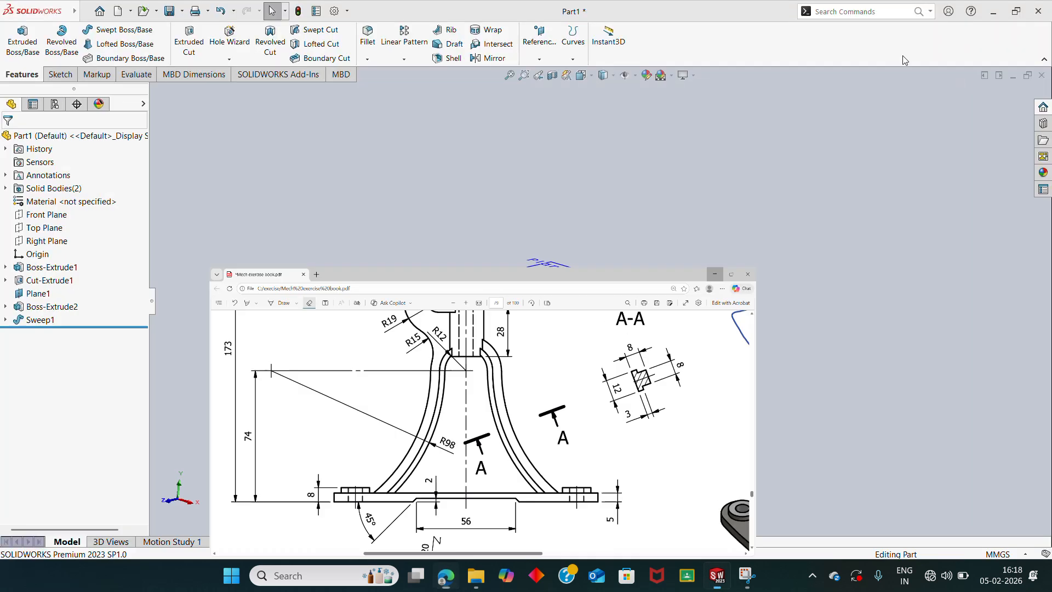
pyautogui.click(973, 13)
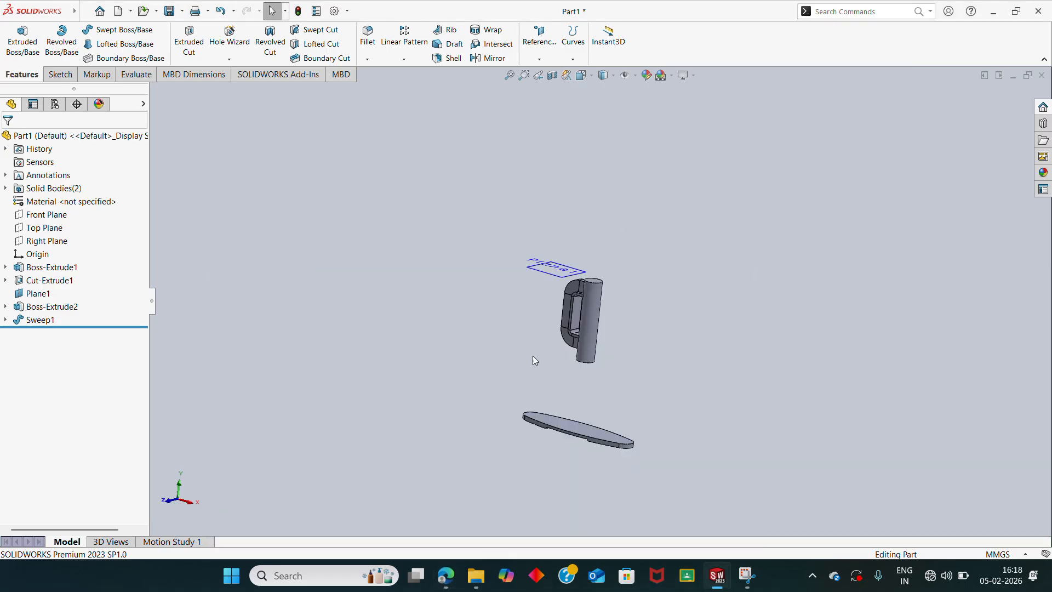
# Step: Start a sketch on the Front Plane and draw a large circle of about 162.5 mm radius on the handle side of the cylinder
pyautogui.click(48, 215)
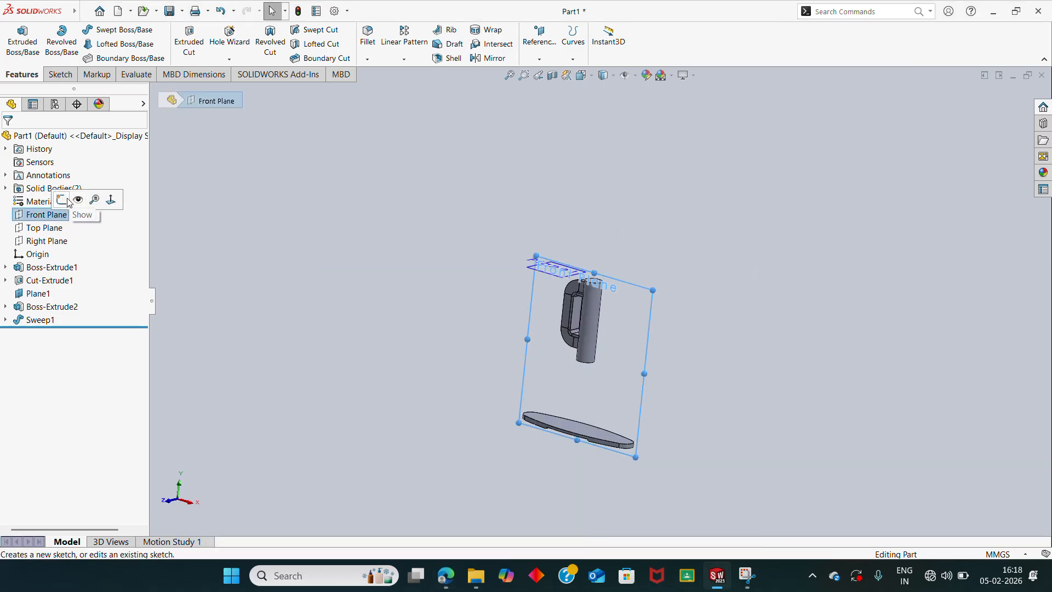
pyautogui.click(61, 201)
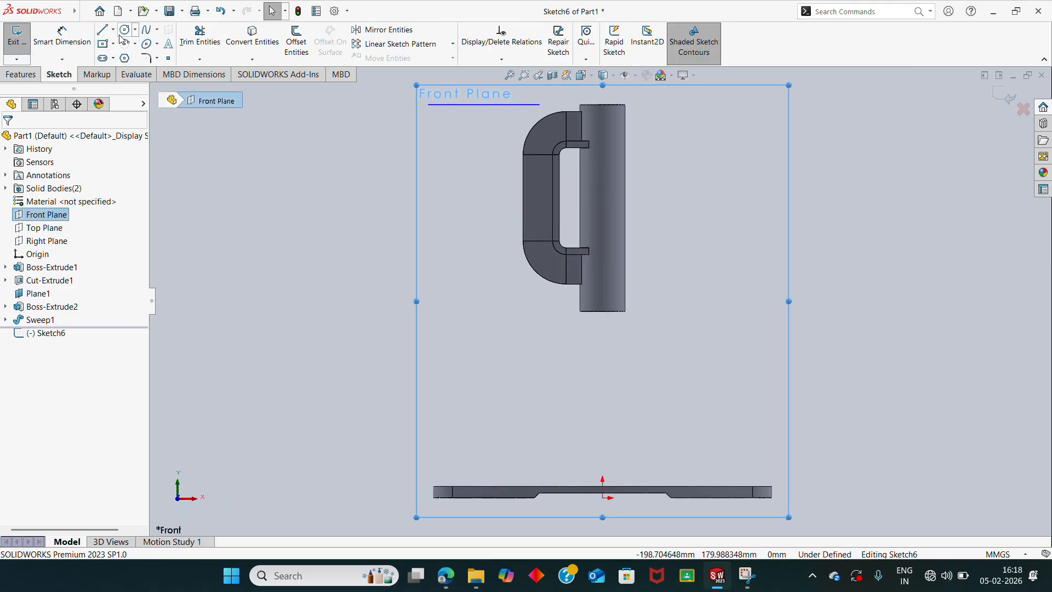
pyautogui.click(123, 31)
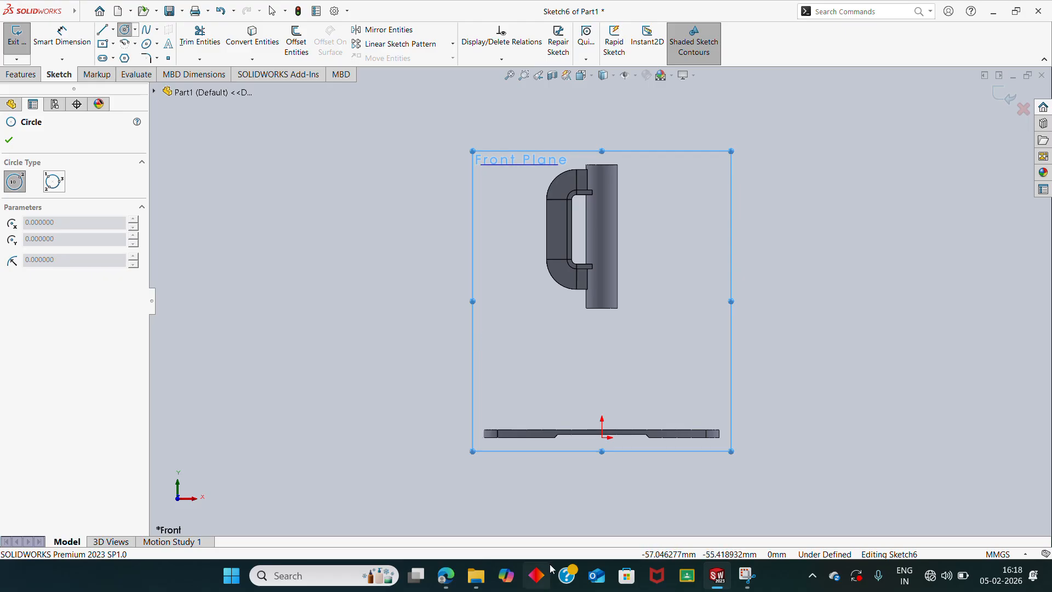
pyautogui.click(446, 576)
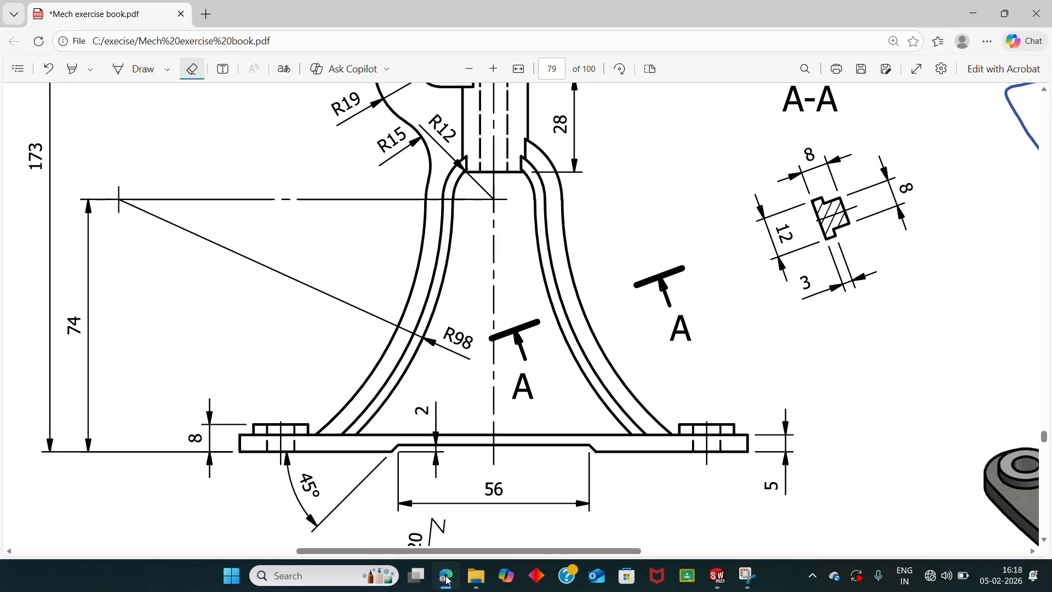
pyautogui.click(446, 578)
pyautogui.click(278, 296)
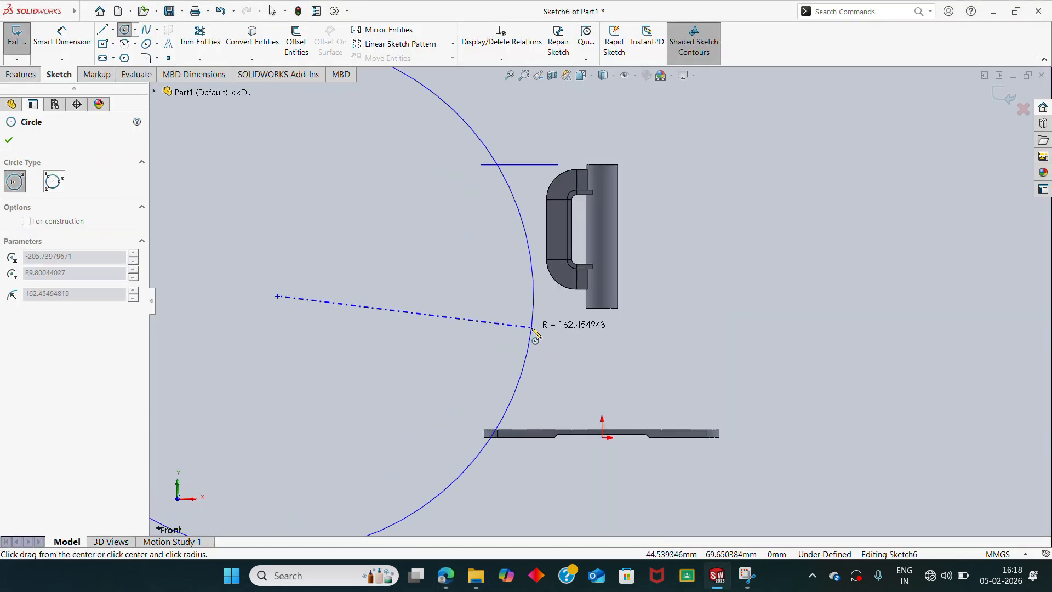
pyautogui.click(535, 331)
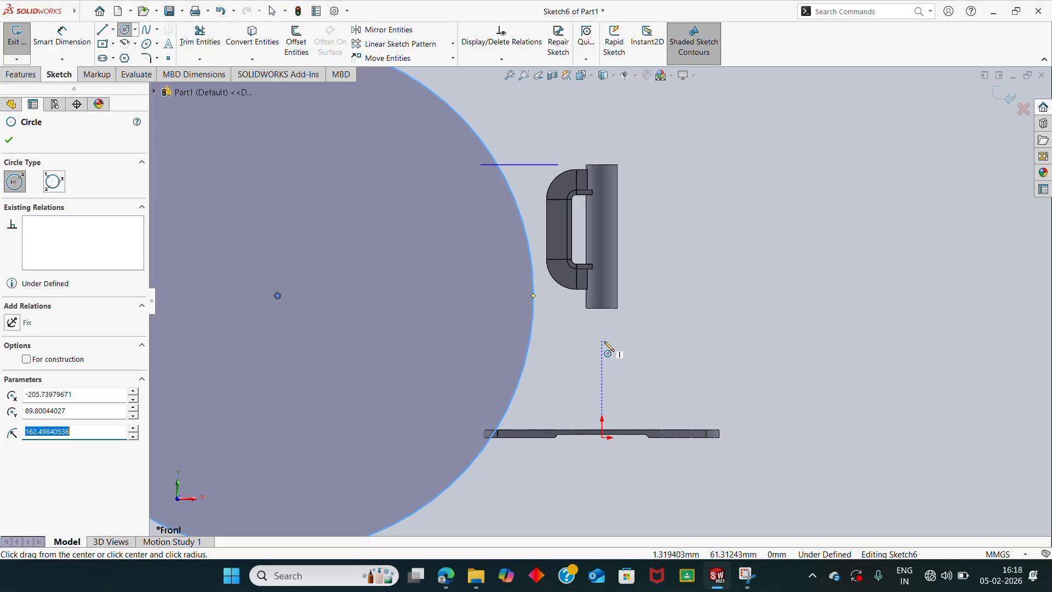
# Step: Draw a circle of about 44.6 mm radius centred vertically above the origin and tangent to the large circle
pyautogui.click(446, 576)
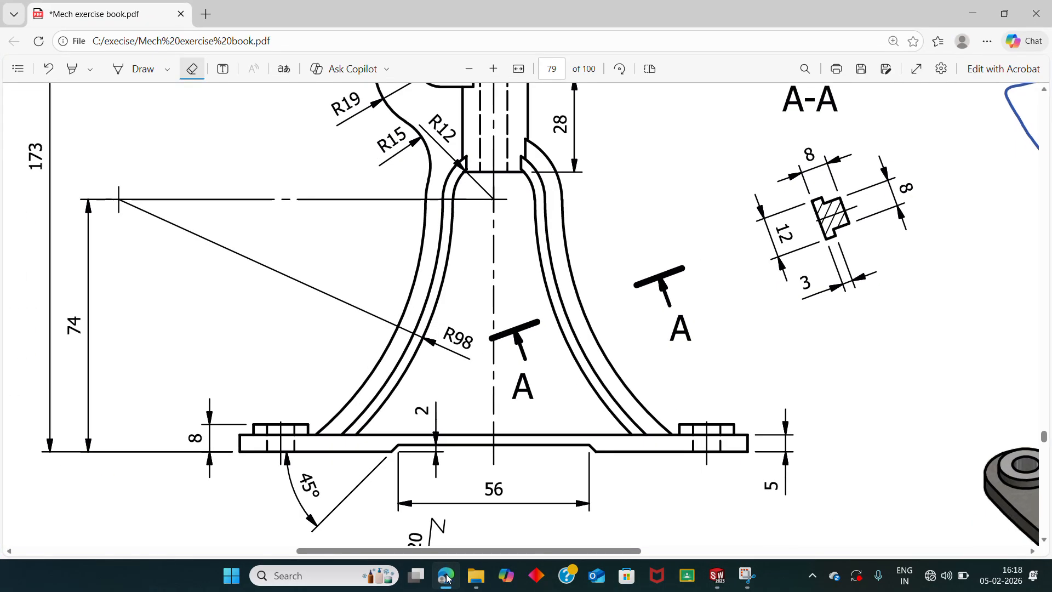
pyautogui.click(446, 578)
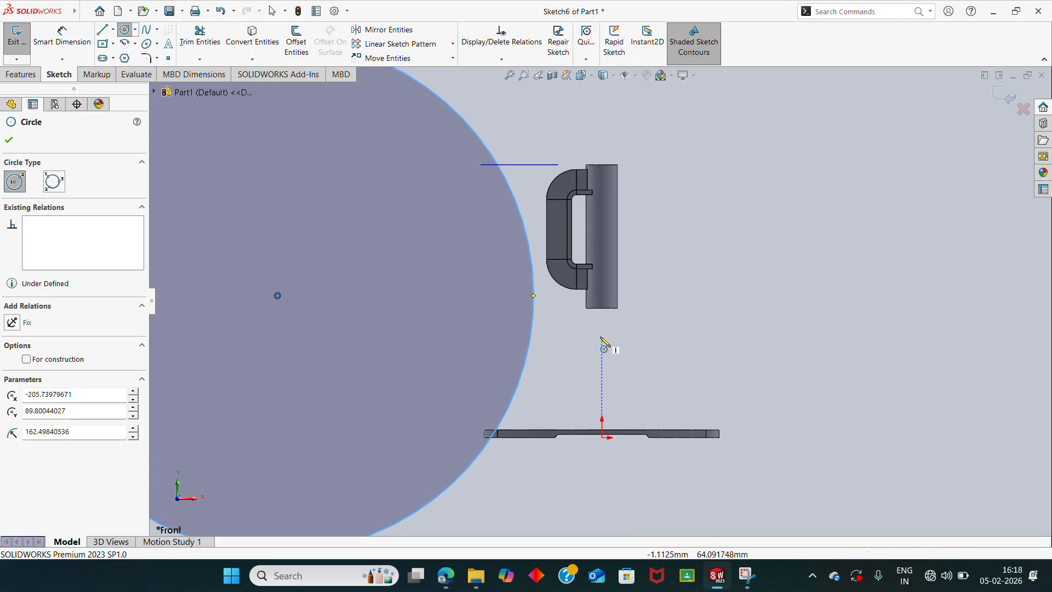
pyautogui.click(601, 332)
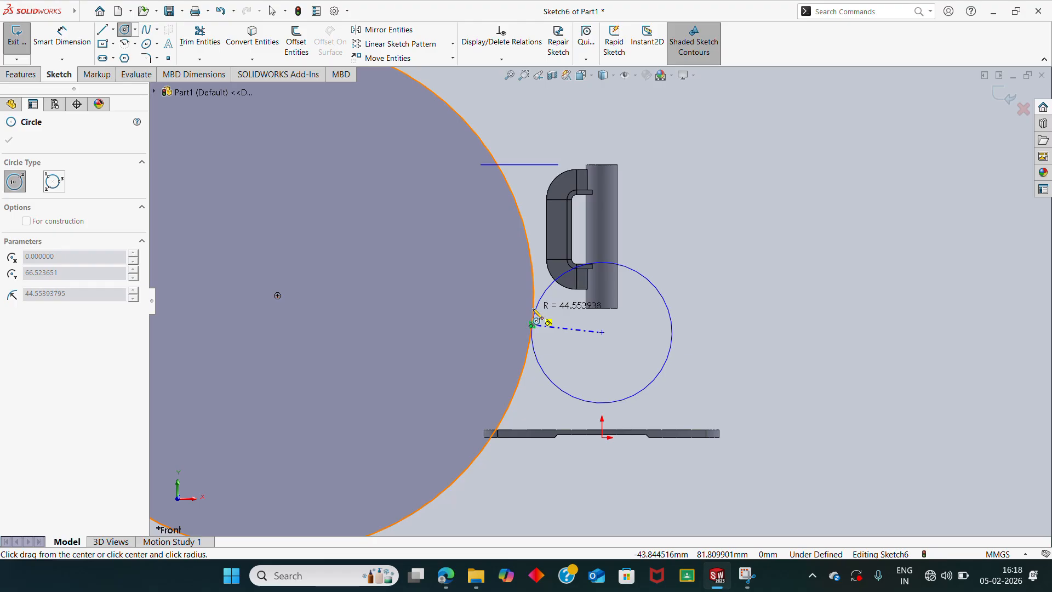
pyautogui.click(533, 310)
# Step: Dimension the smaller circle's diameter as 24 mm
pyautogui.scroll(3, 581, 298)
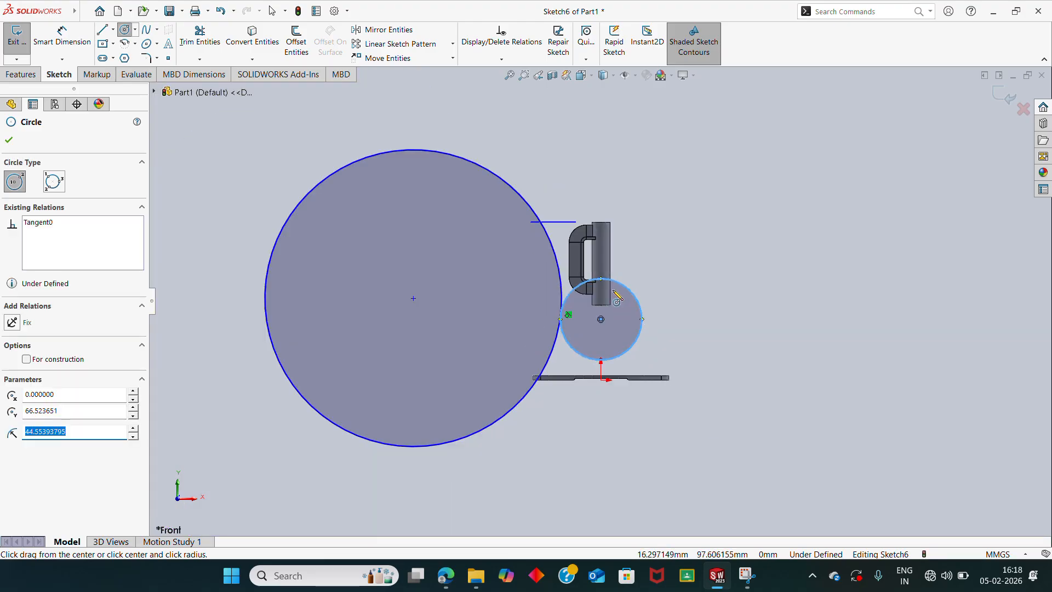
pyautogui.click(71, 45)
pyautogui.click(641, 301)
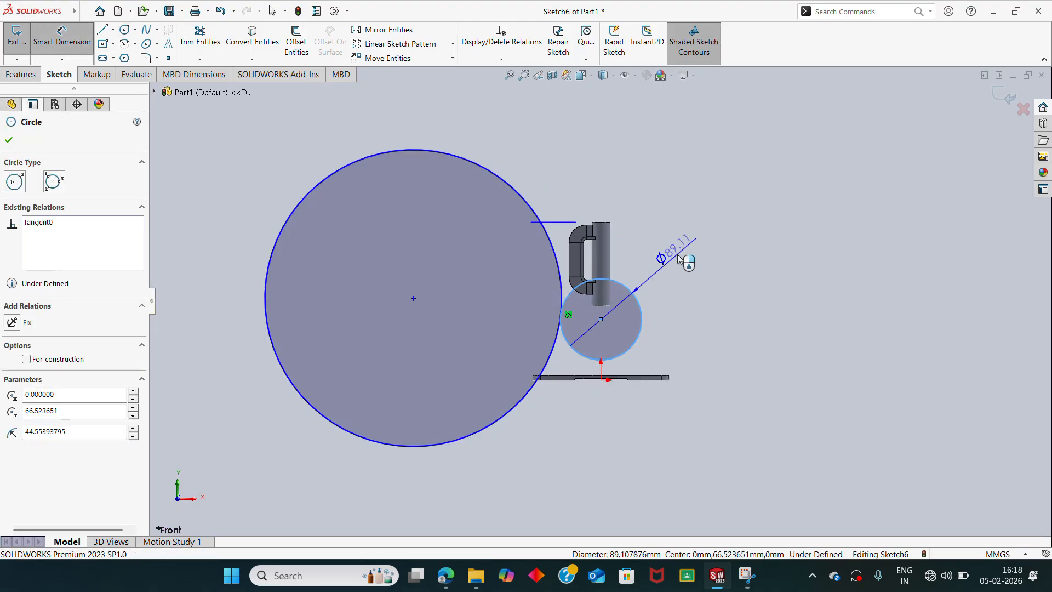
pyautogui.click(679, 259)
pyautogui.write('24')
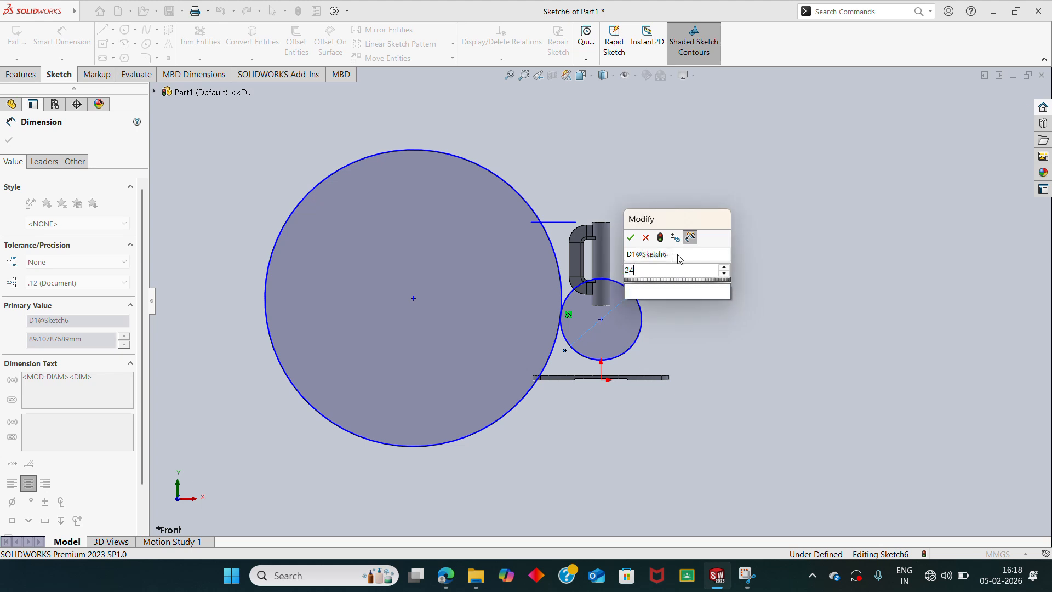
pyautogui.press('Return')
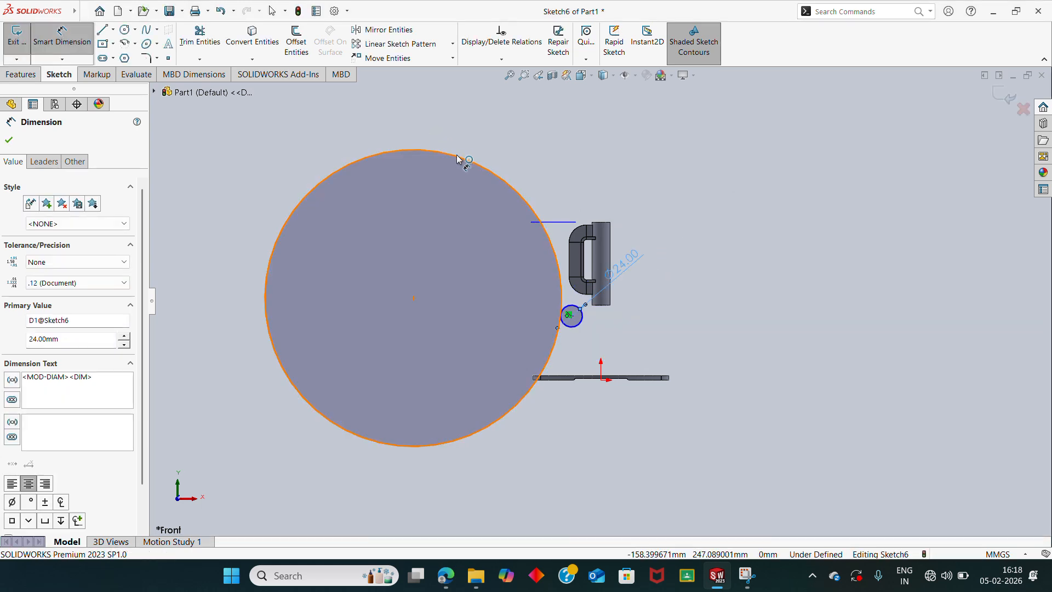
# Step: Dimension the large circle's diameter as 196 mm, using the R98 leg arc on page 79 of the Mech exercise book PDF
pyautogui.click(463, 158)
pyautogui.click(540, 164)
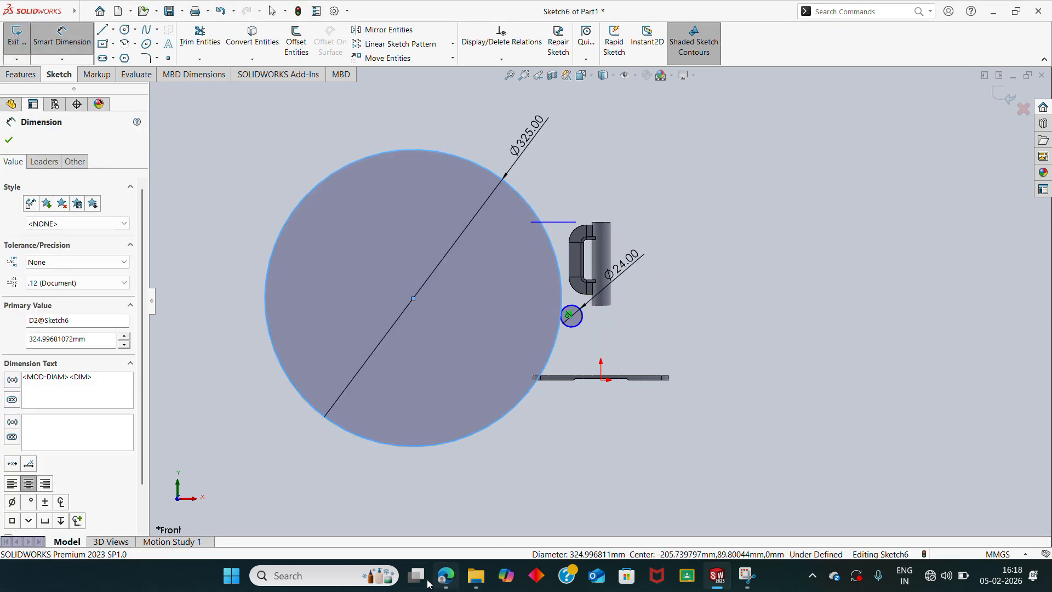
pyautogui.moveTo(445, 575)
pyautogui.click(444, 520)
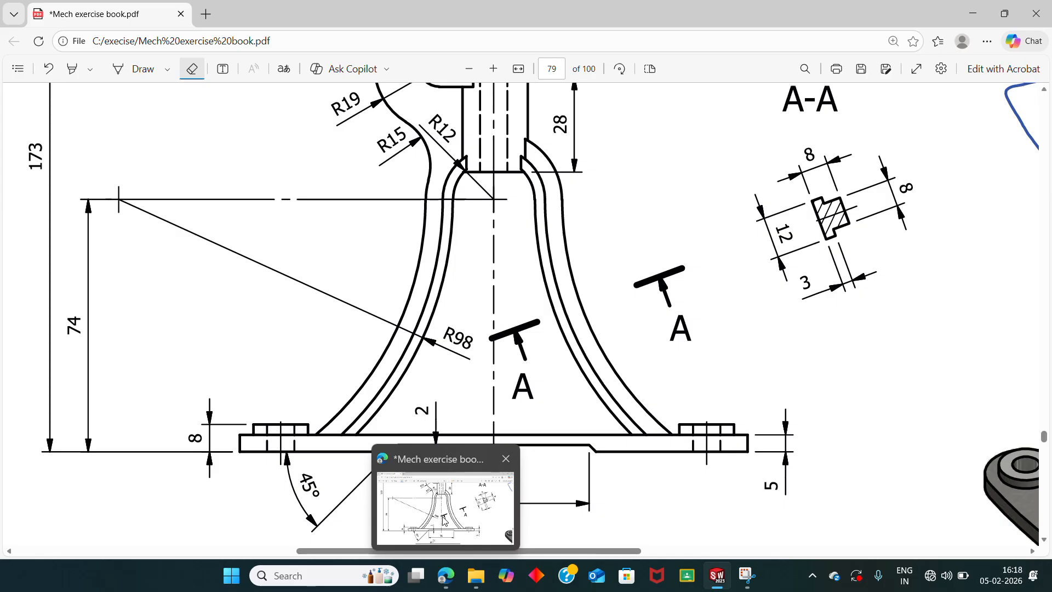
pyautogui.write('1')
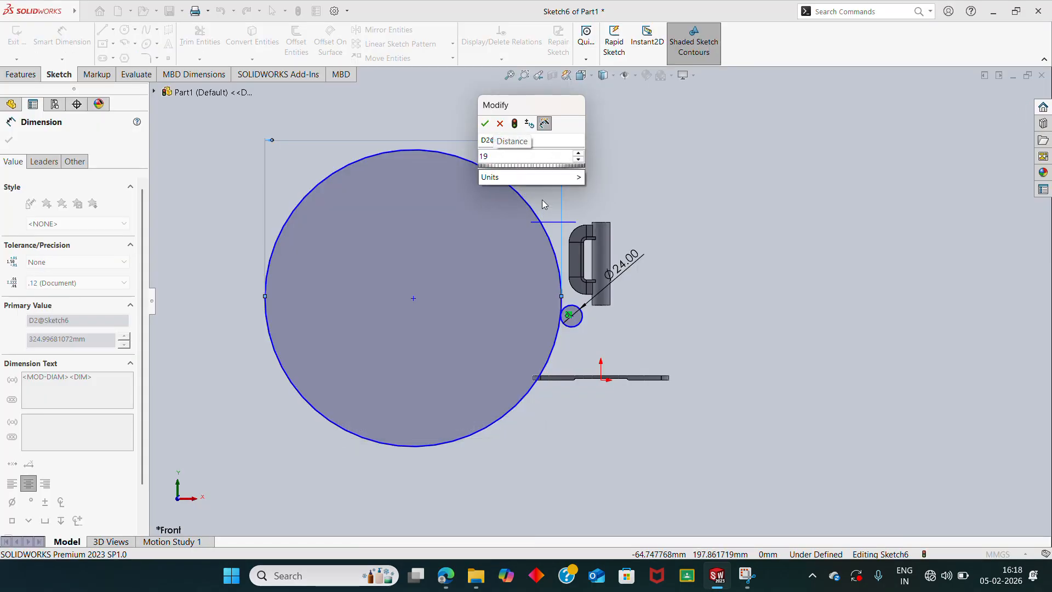
pyautogui.write('96')
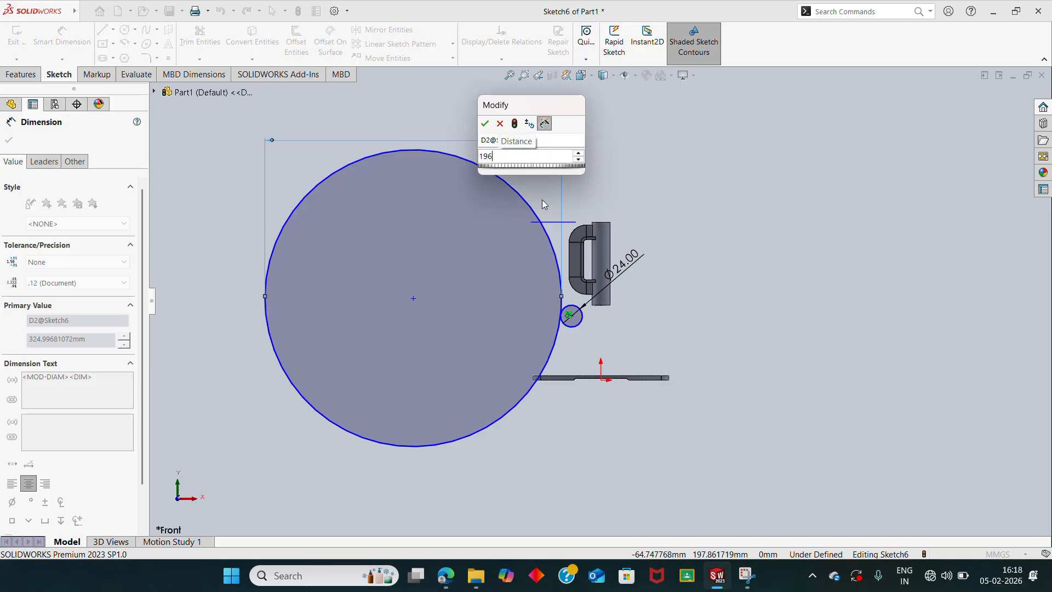
pyautogui.press('Return')
pyautogui.scroll(-2, 508, 374)
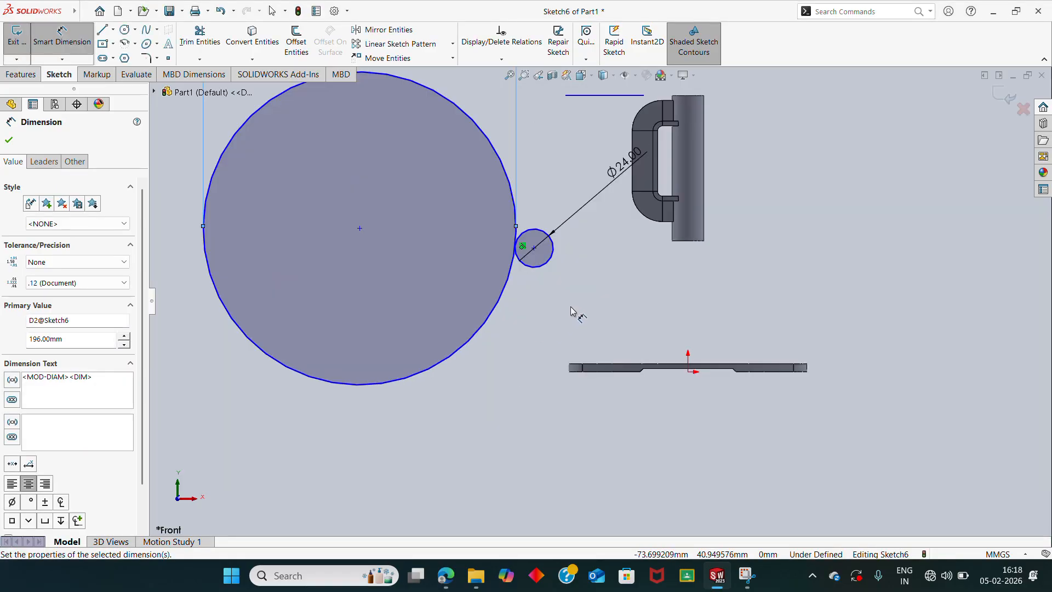
pyautogui.press('Escape')
# Step: Draw a vertical construction line of infinite length through the origin
pyautogui.press('l')
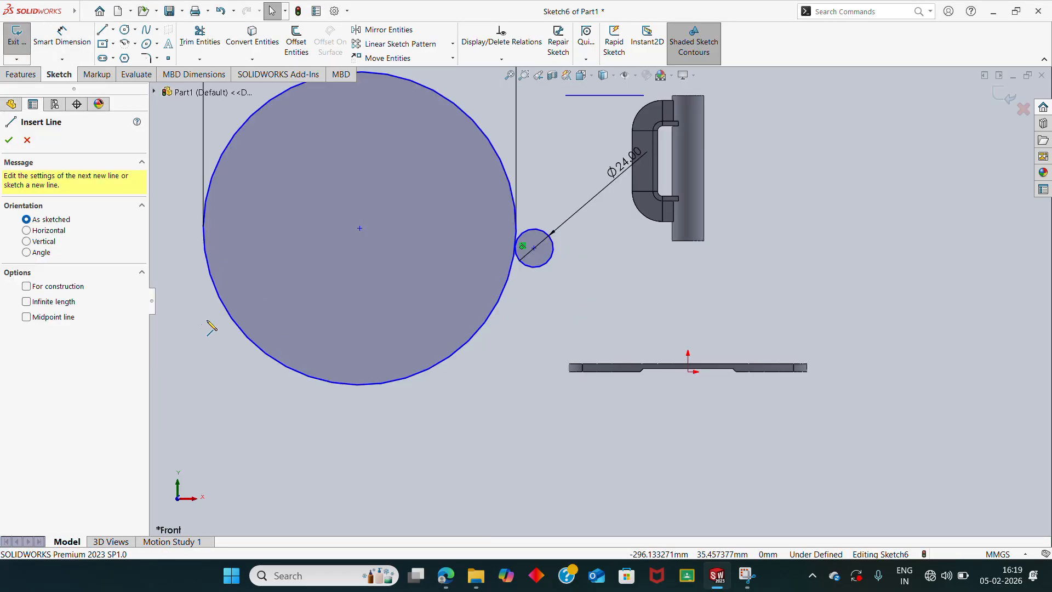
pyautogui.click(40, 242)
pyautogui.click(27, 286)
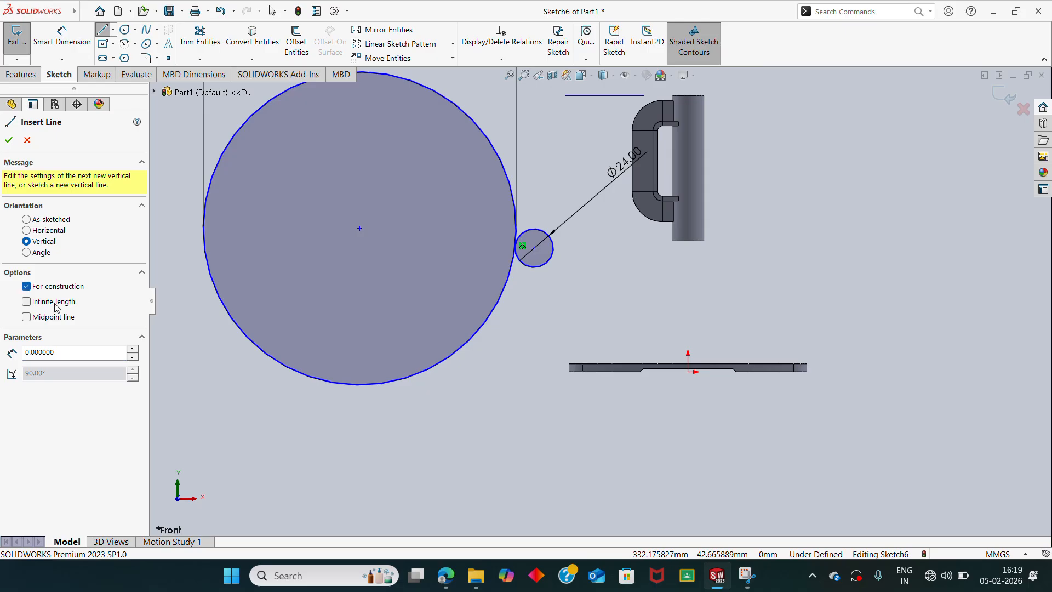
pyautogui.click(26, 301)
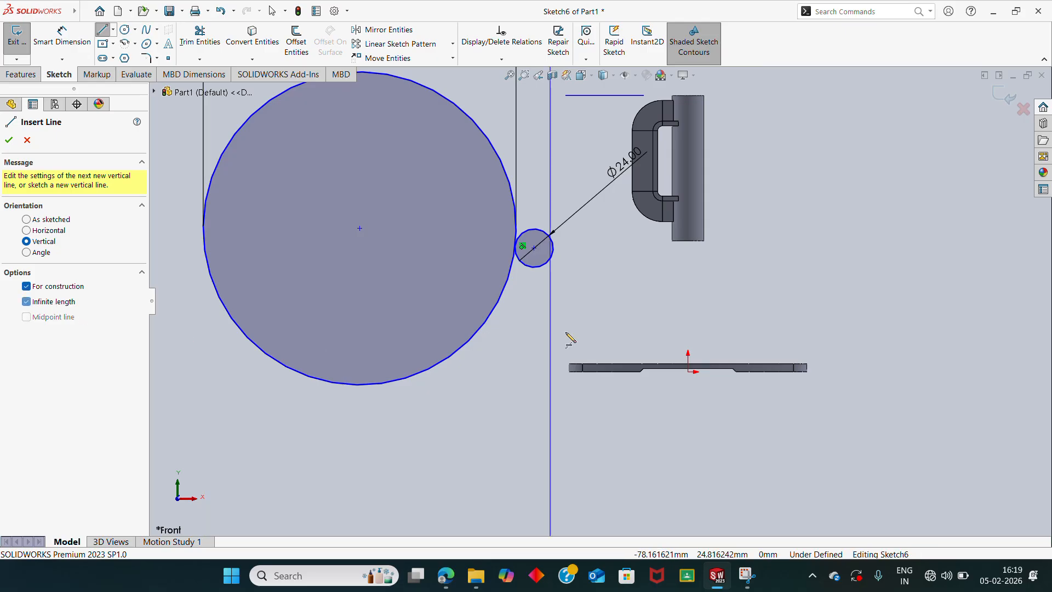
pyautogui.click(689, 372)
pyautogui.press('Escape')
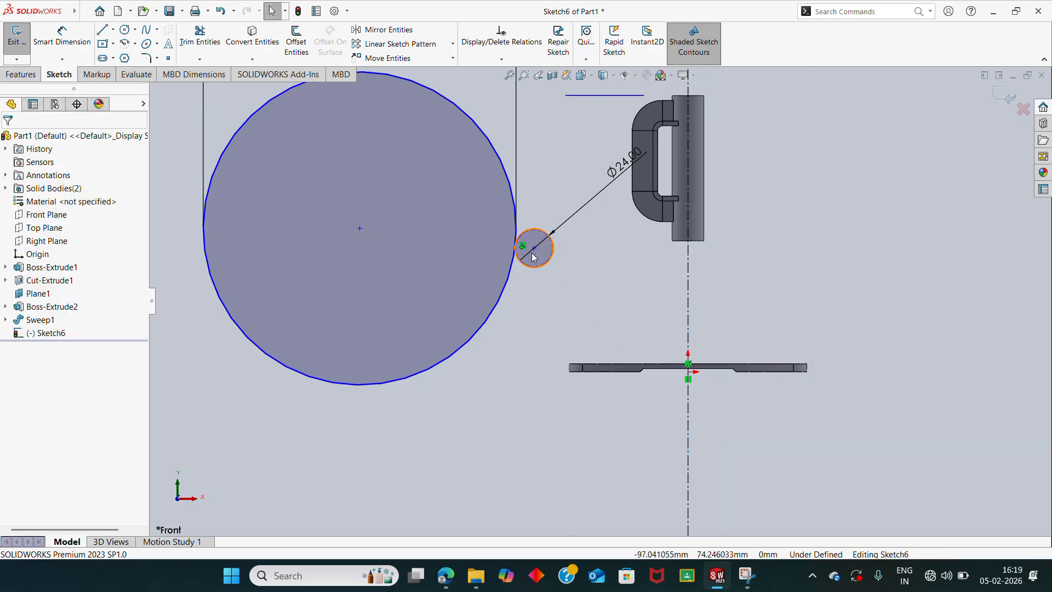
# Step: Make the small circle's centre coincident with the vertical construction line
pyautogui.click(534, 248)
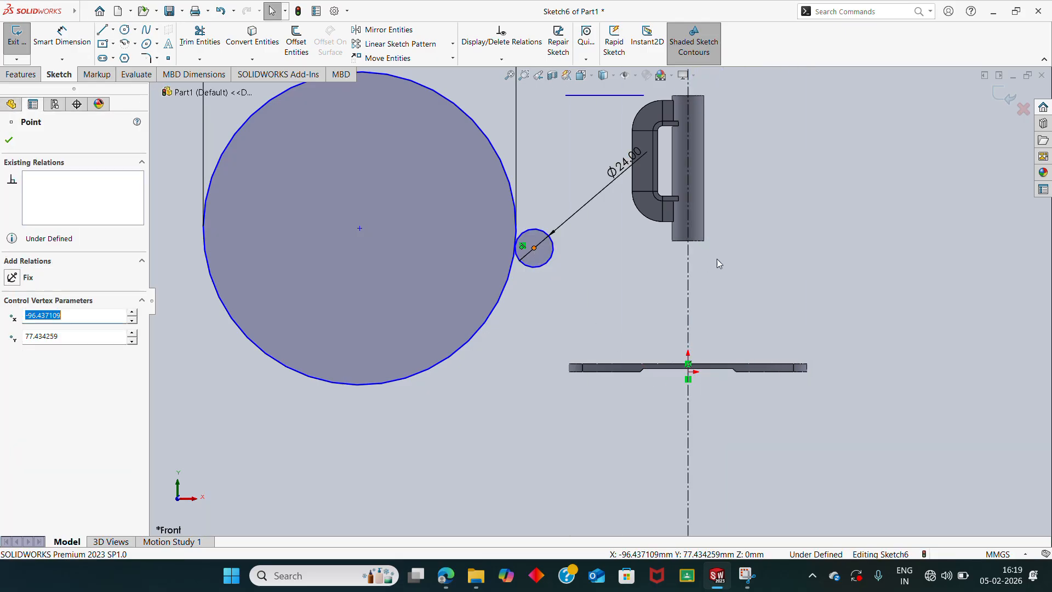
pyautogui.keyDown('ctrl'); pyautogui.click(688, 274); pyautogui.keyUp('ctrl')
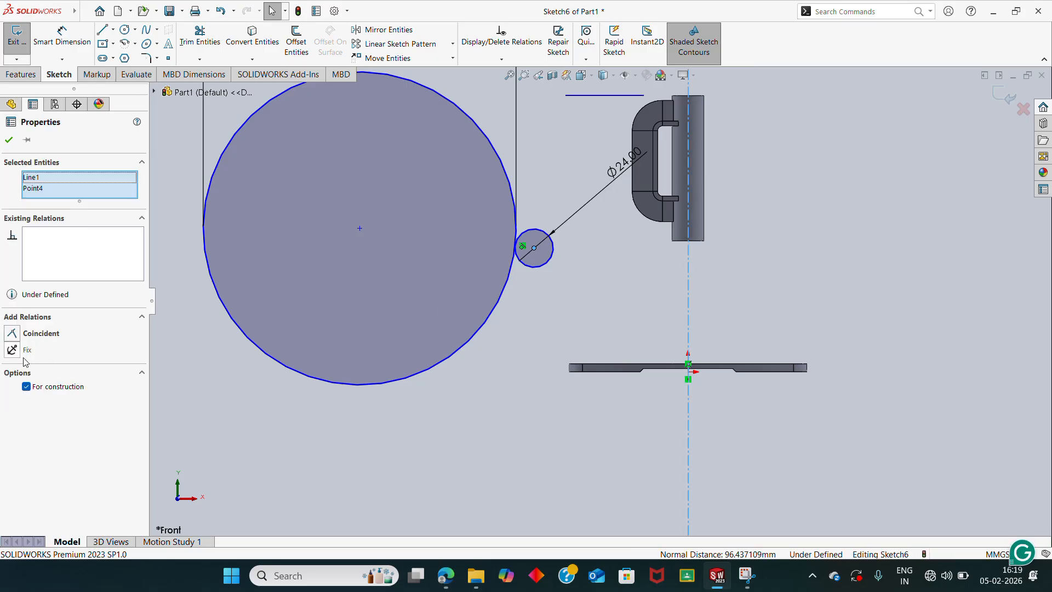
pyautogui.click(12, 333)
pyautogui.click(504, 440)
# Step: Check the arc centre height in the Mech exercise book PDF and dimension the large circle's centre 74 mm vertically above the origin
pyautogui.scroll(-3, 596, 380)
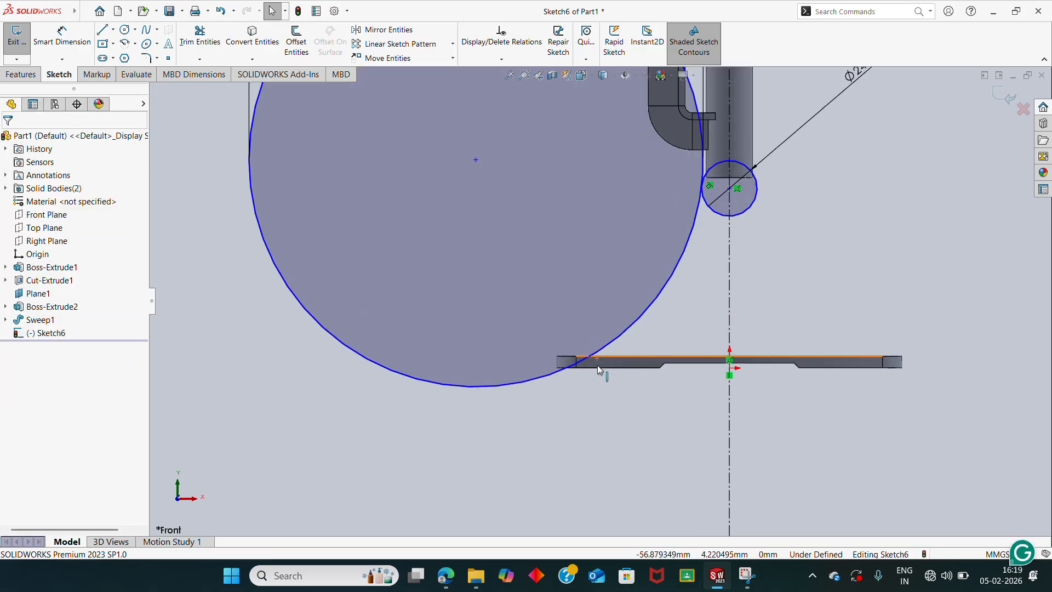
pyautogui.scroll(2, 484, 338)
pyautogui.scroll(1, 487, 236)
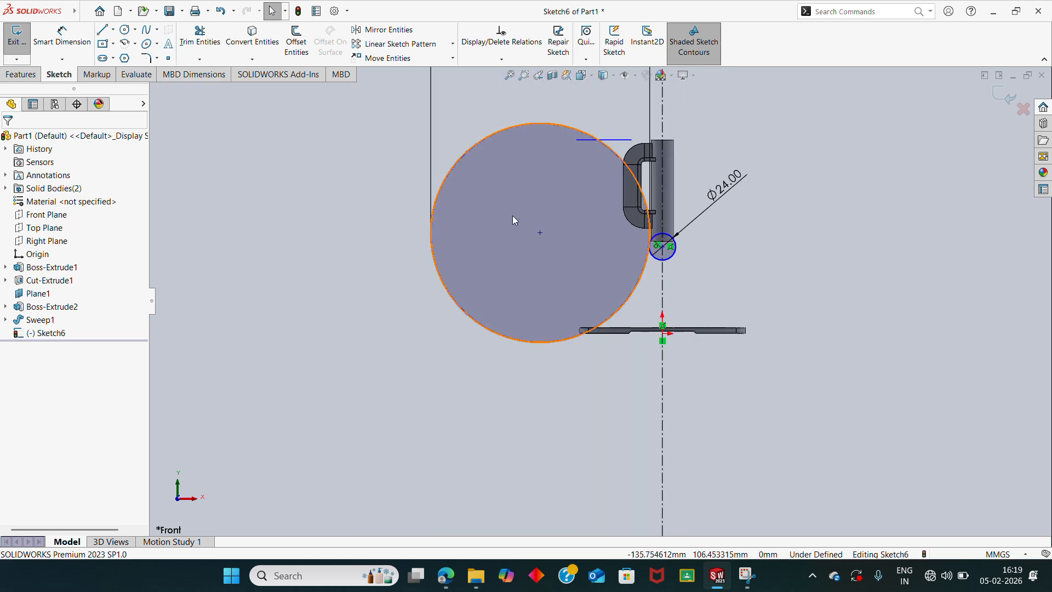
pyautogui.click(445, 575)
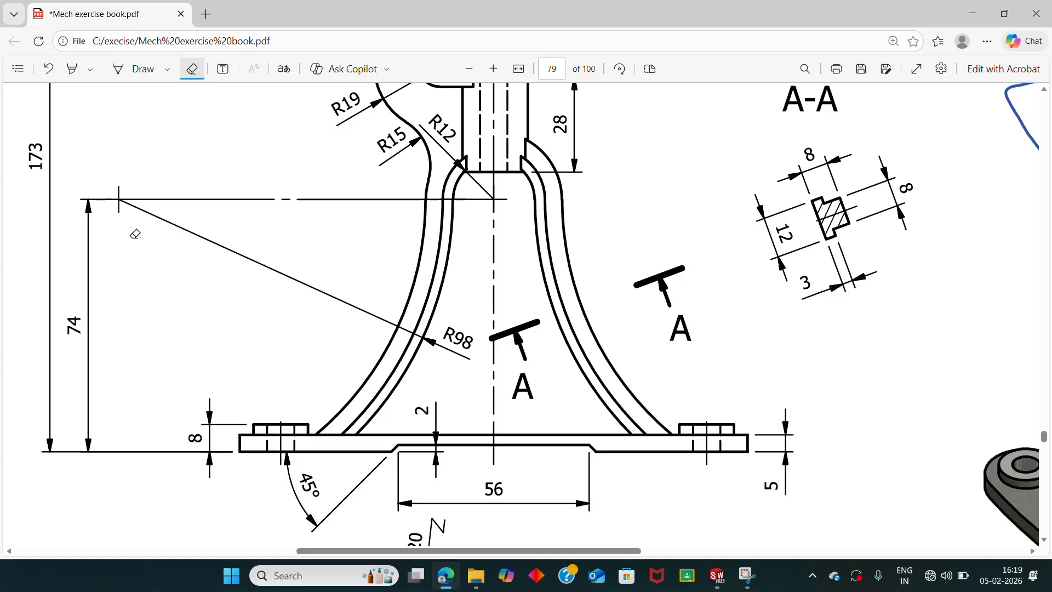
pyautogui.scroll(2, 130, 206)
pyautogui.scroll(-2, 140, 214)
pyautogui.click(973, 13)
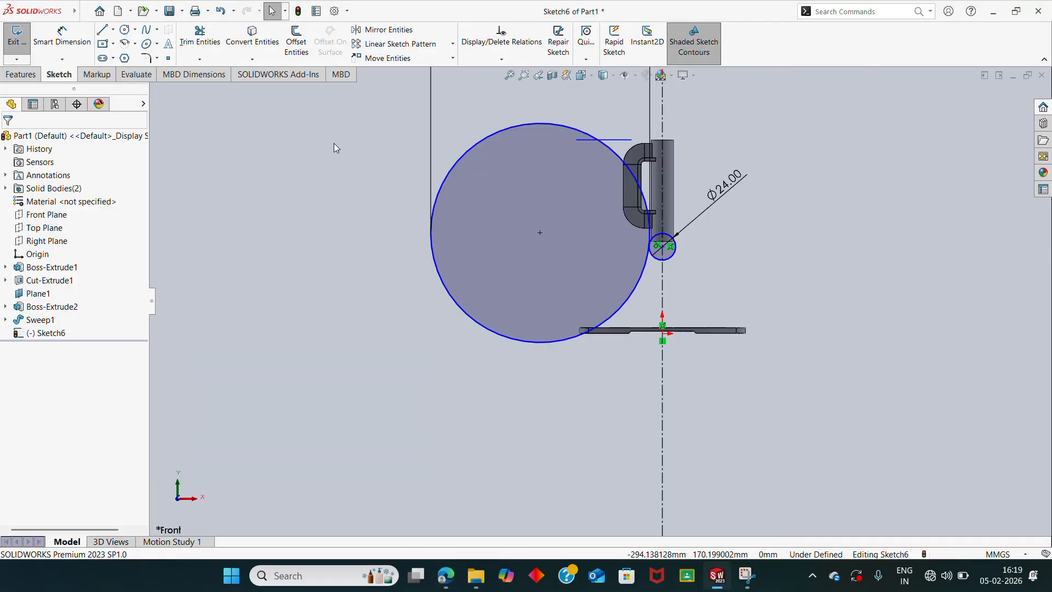
pyautogui.click(62, 34)
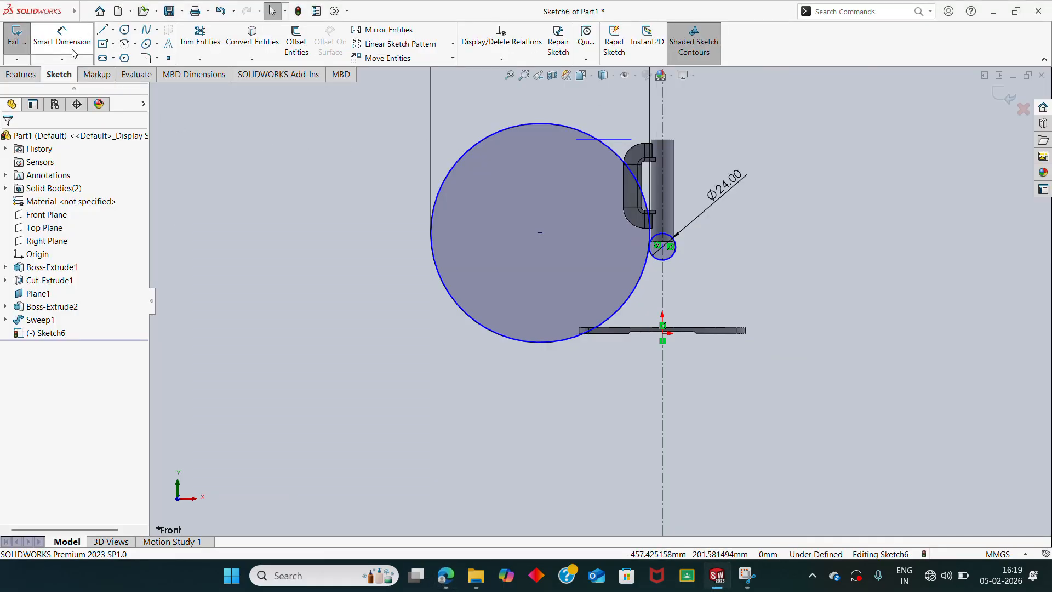
pyautogui.click(663, 333)
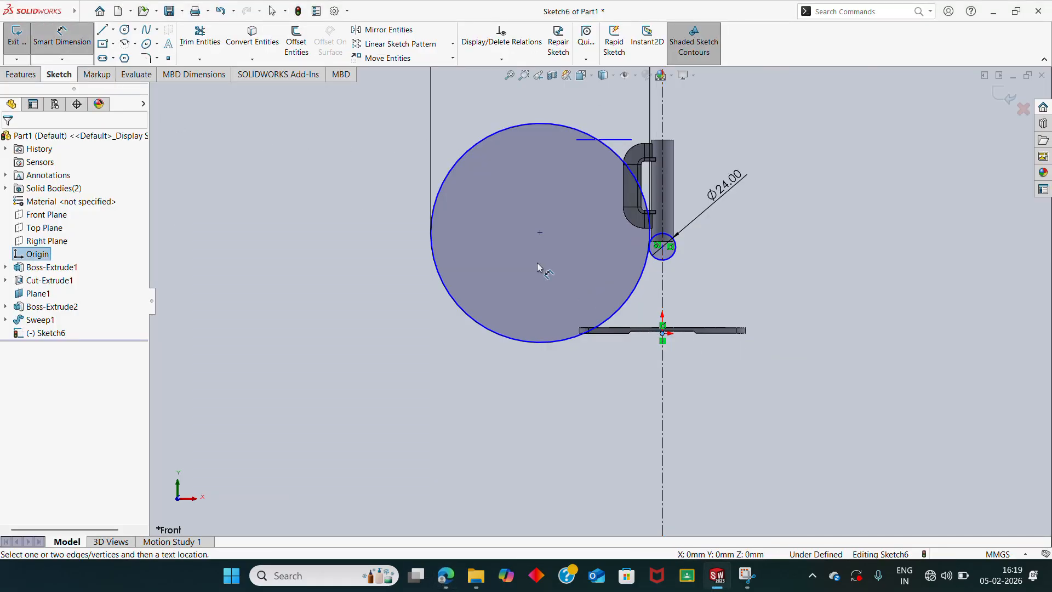
pyautogui.click(540, 233)
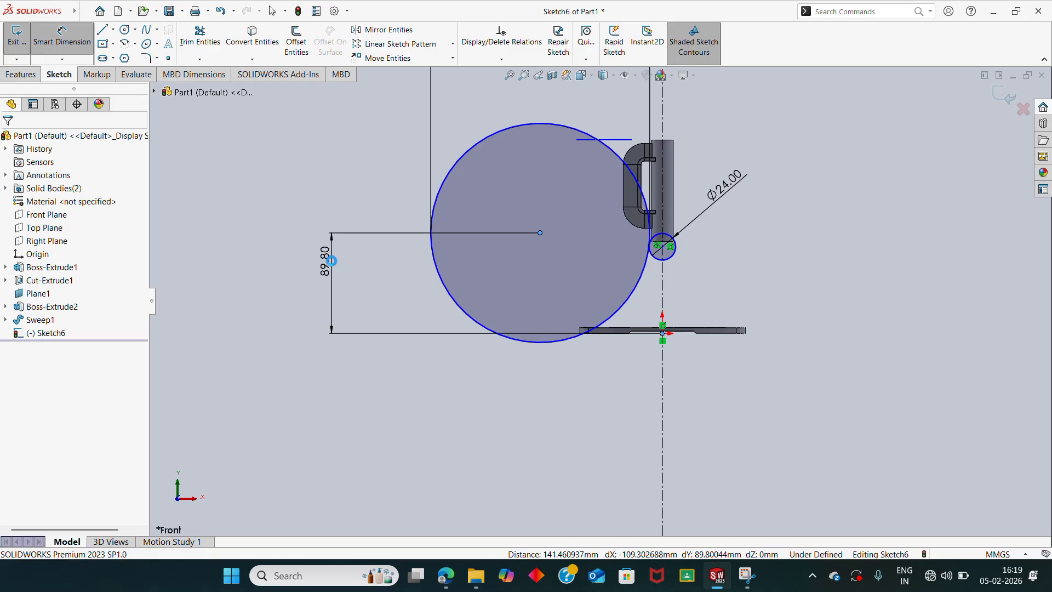
pyautogui.click(332, 260)
pyautogui.write('74')
pyautogui.press('Return')
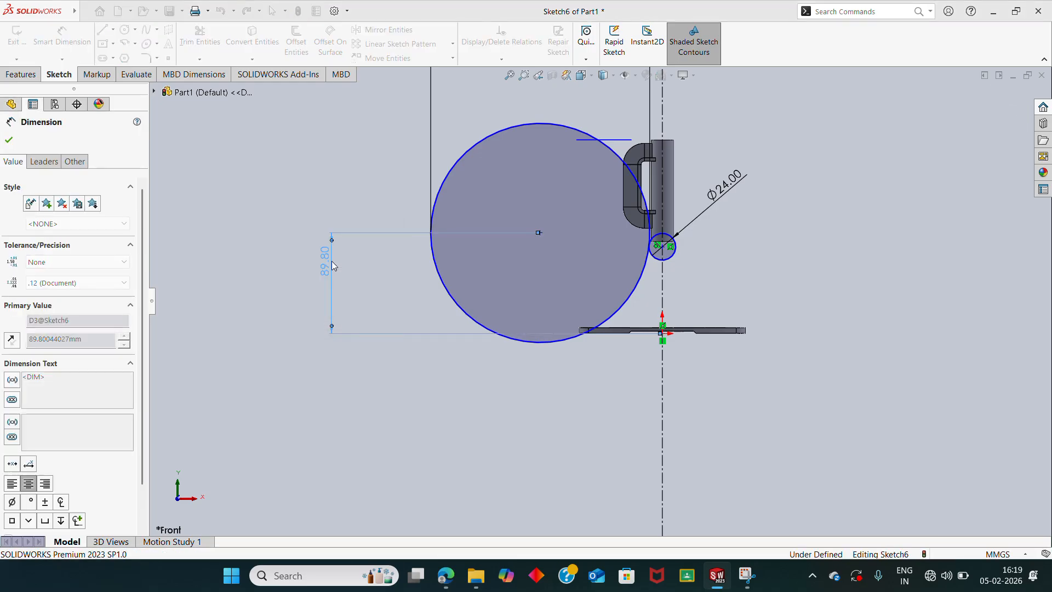
pyautogui.click(566, 422)
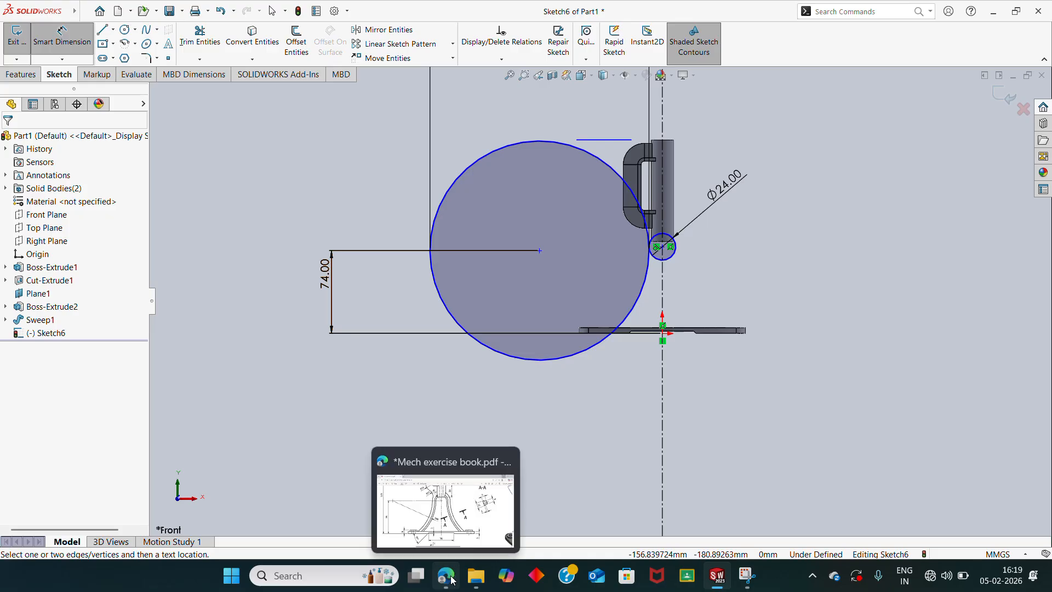
pyautogui.press('Escape')
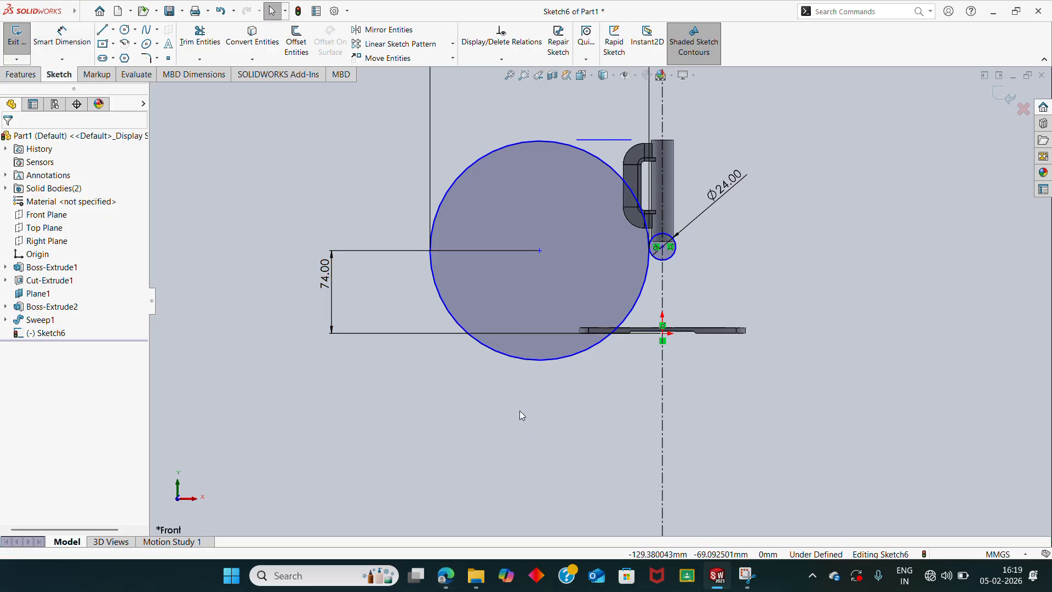
# Step: Recheck the leg drawing in the PDF and add a horizontal relation between the centres of the small and large circles
pyautogui.scroll(-4, 663, 322)
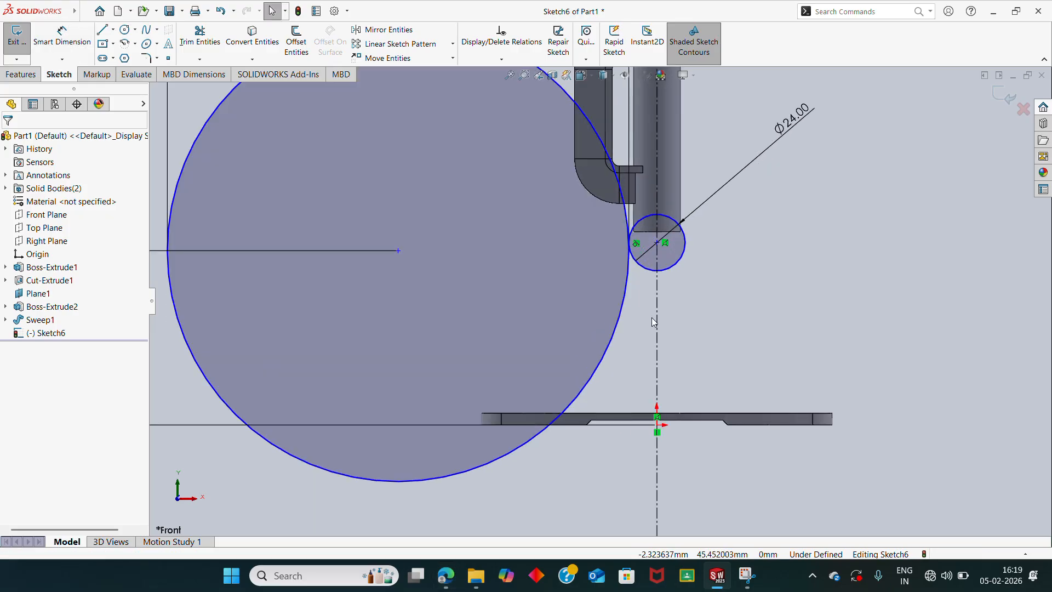
pyautogui.scroll(-2, 635, 291)
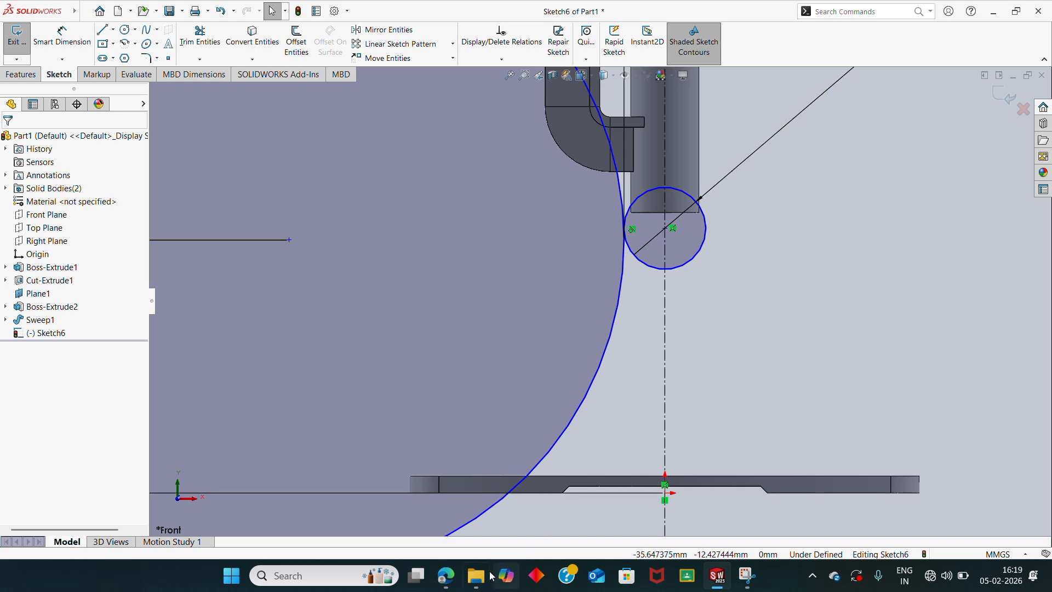
pyautogui.click(454, 578)
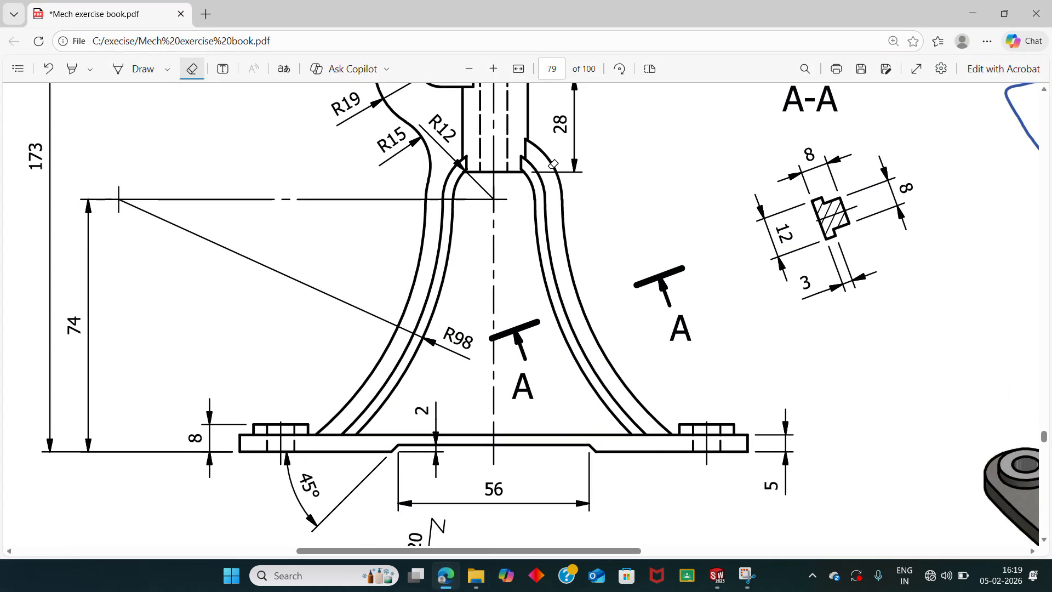
pyautogui.click(973, 13)
pyautogui.press('z')
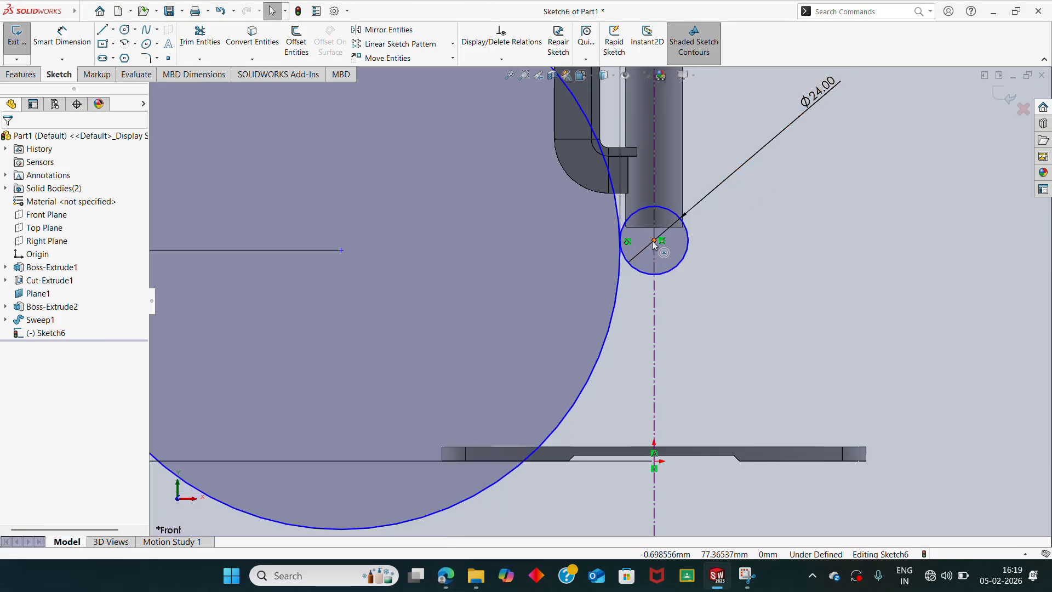
pyautogui.click(654, 241)
pyautogui.press('z')
pyautogui.keyDown('ctrl'); pyautogui.click(450, 272); pyautogui.keyUp('ctrl')
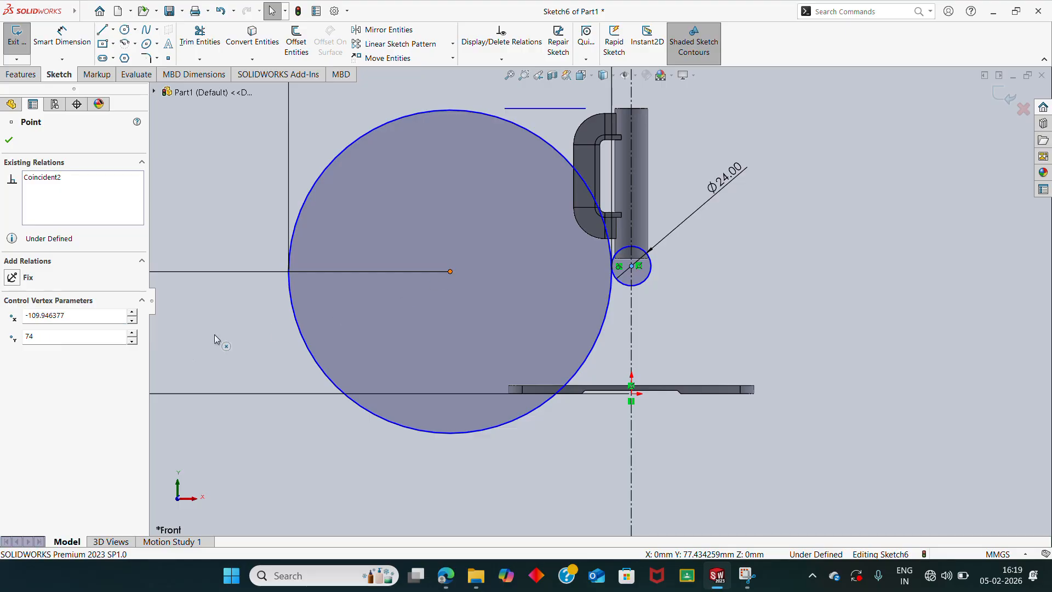
pyautogui.click(7, 334)
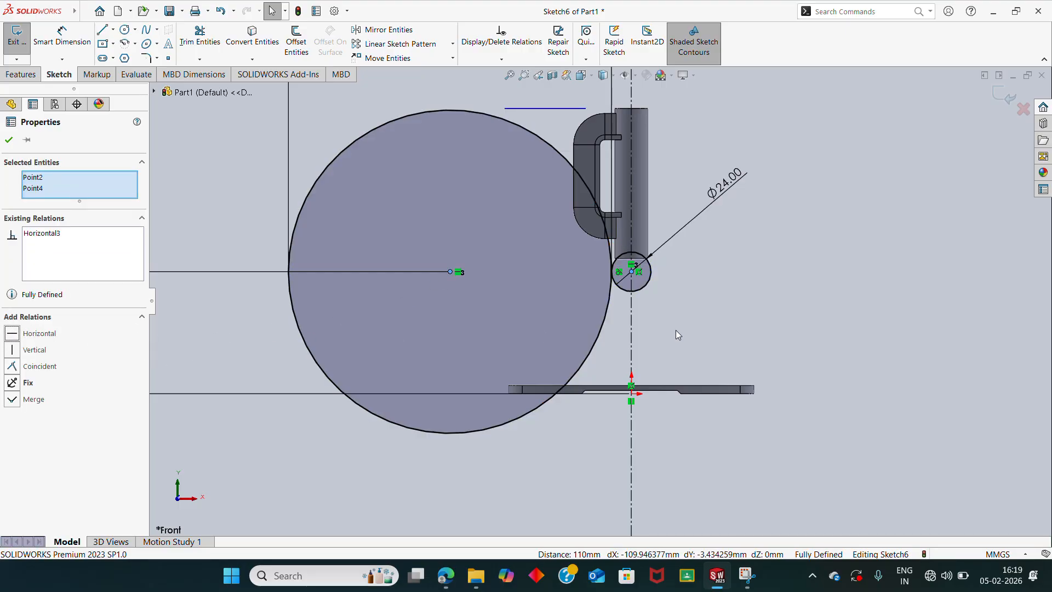
pyautogui.click(852, 279)
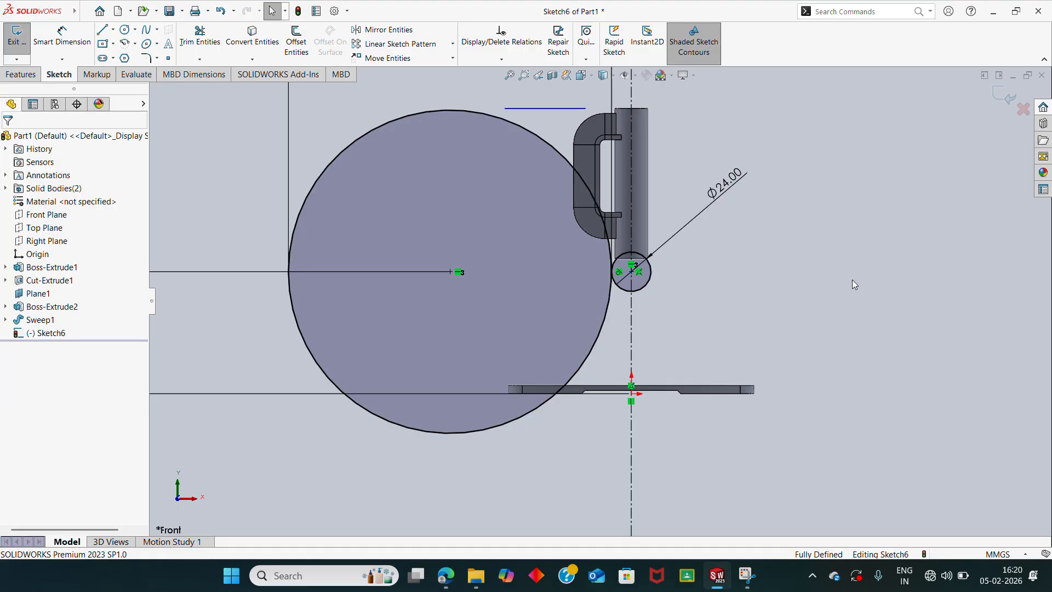
# Step: Draw a horizontal line about 30.5 mm long on the base plate's top edge, crossing the large circle
pyautogui.press('f')
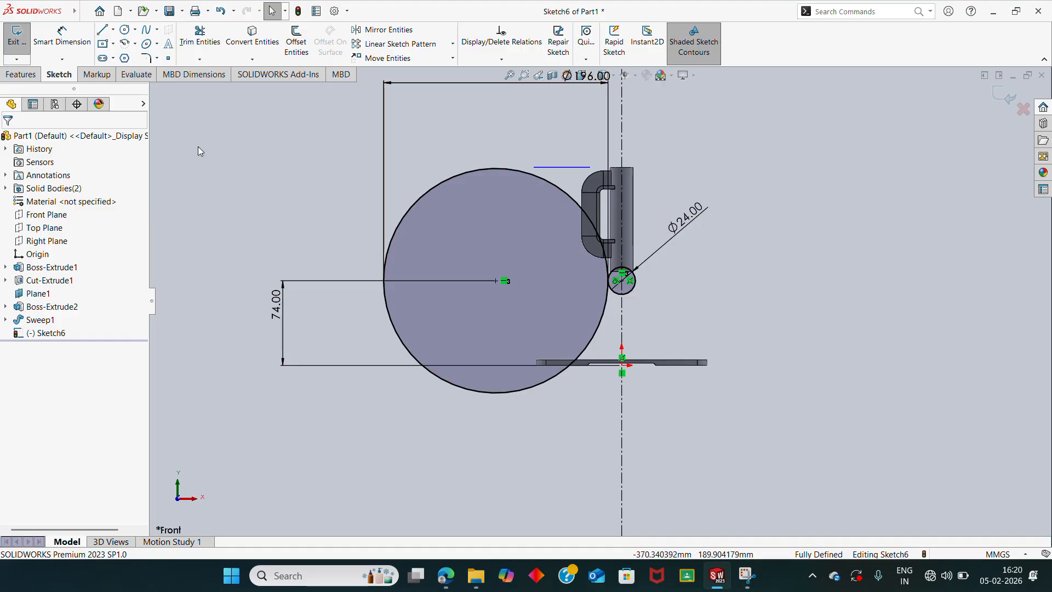
pyautogui.scroll(-5, 522, 346)
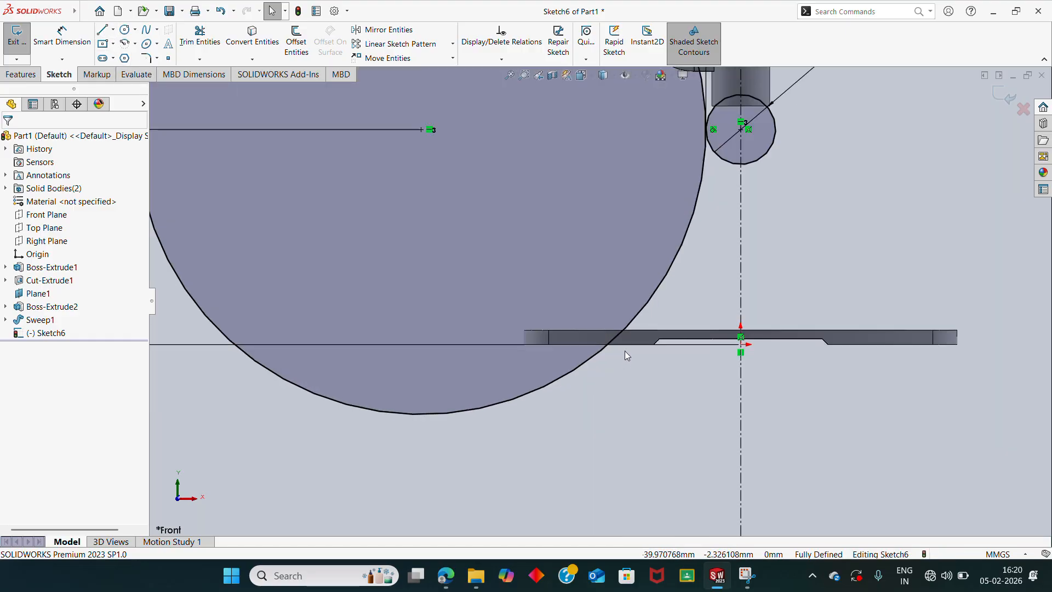
pyautogui.click(625, 352)
pyautogui.scroll(3, 625, 351)
pyautogui.press('Escape')
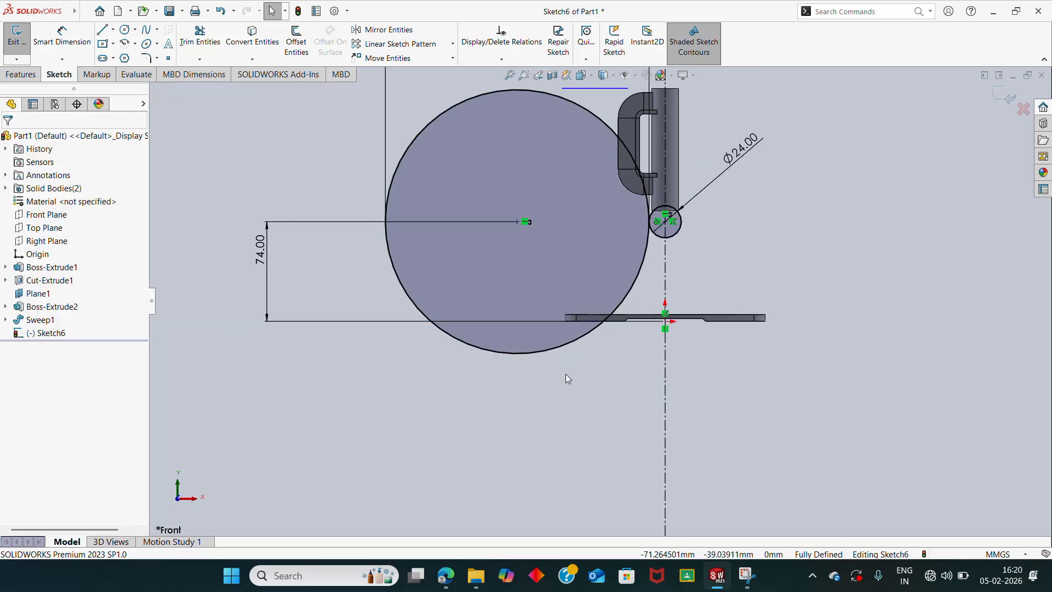
pyautogui.click(103, 30)
pyautogui.scroll(3, 665, 336)
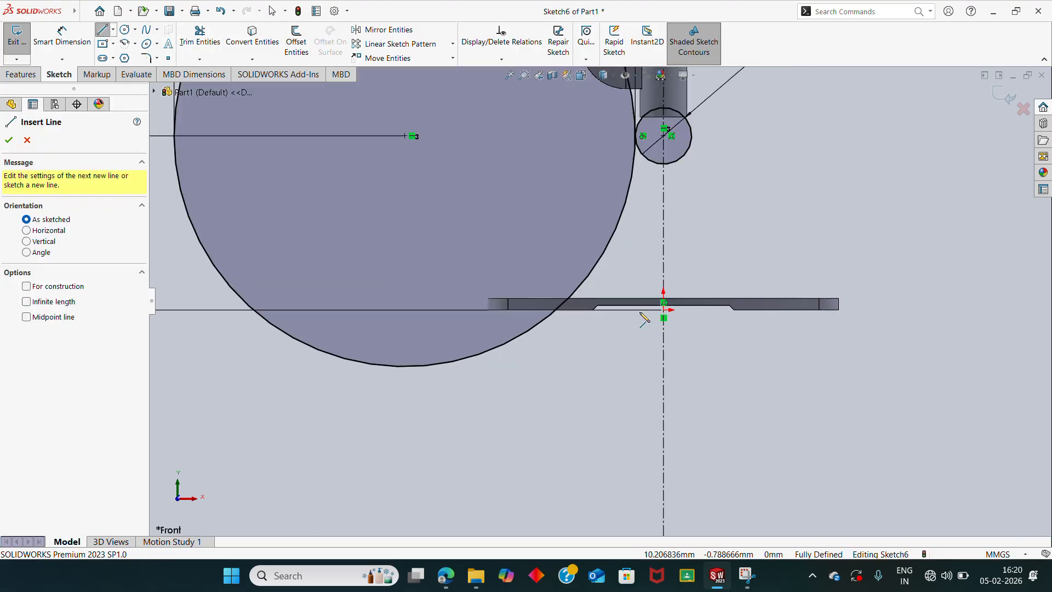
pyautogui.click(524, 300)
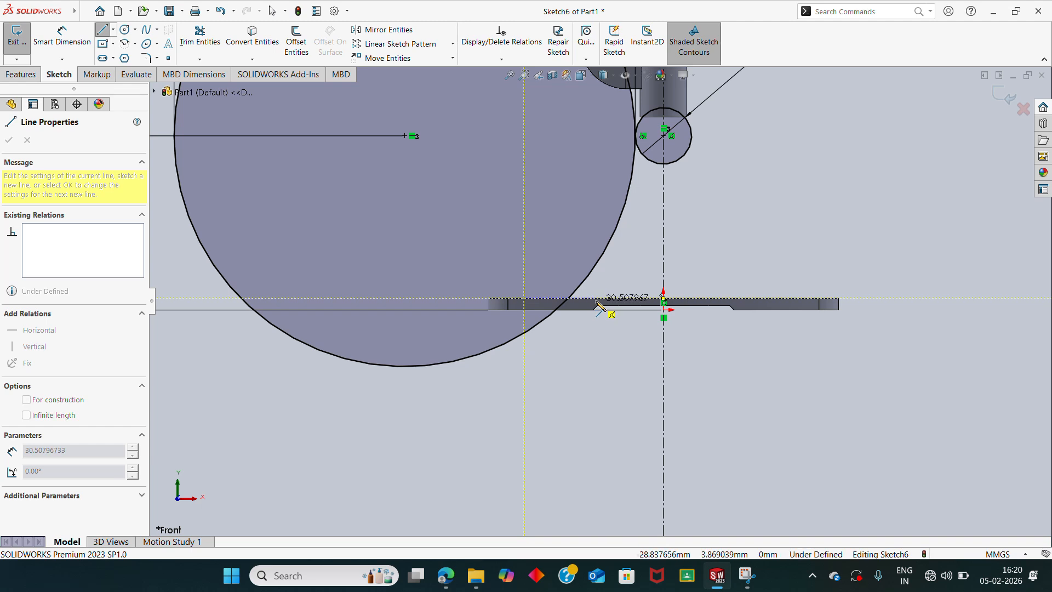
pyautogui.click(596, 300)
pyautogui.press('Escape')
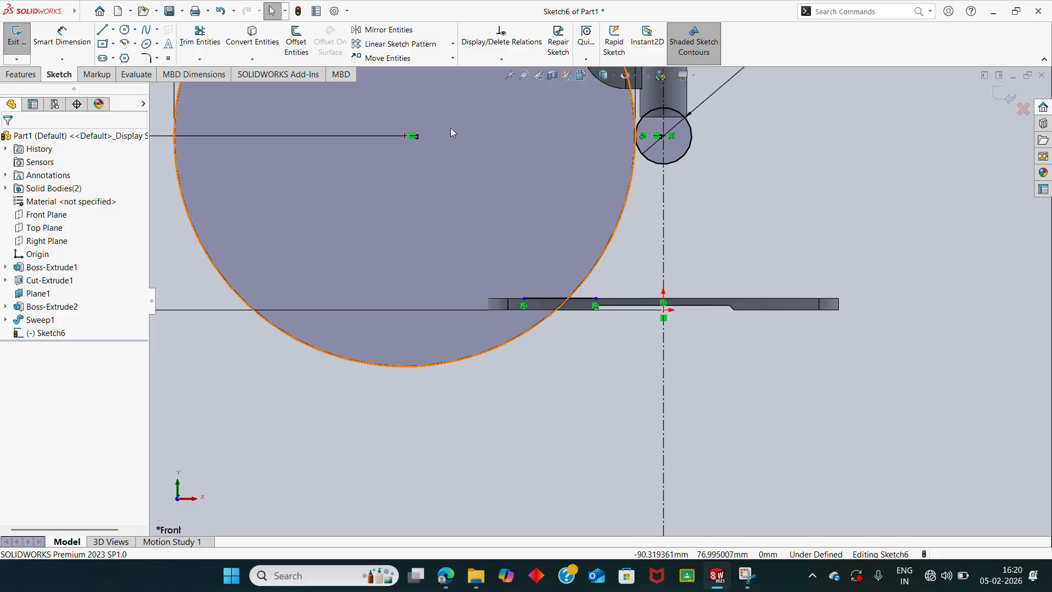
# Step: Trim the large circle to its arc between the small circle and base line, and trim away the small circle's lower portions
pyautogui.click(211, 39)
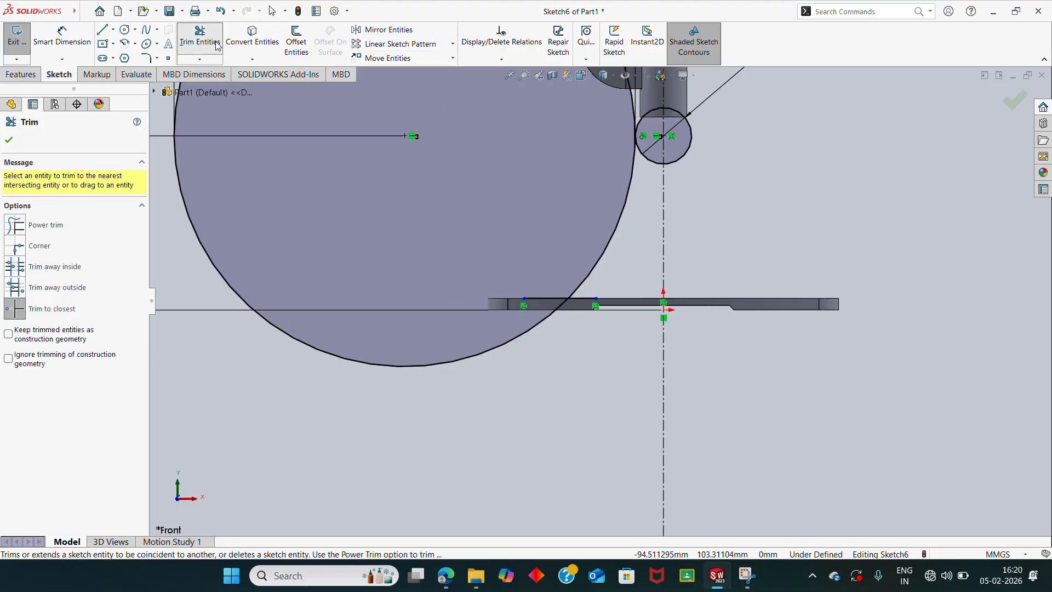
pyautogui.scroll(5, 474, 126)
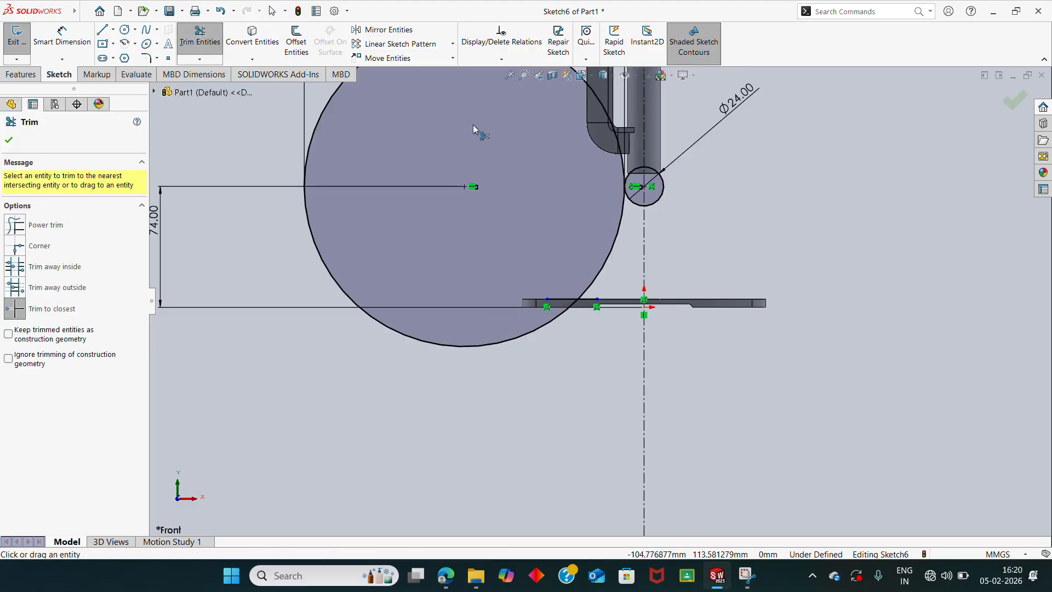
pyautogui.click(518, 125)
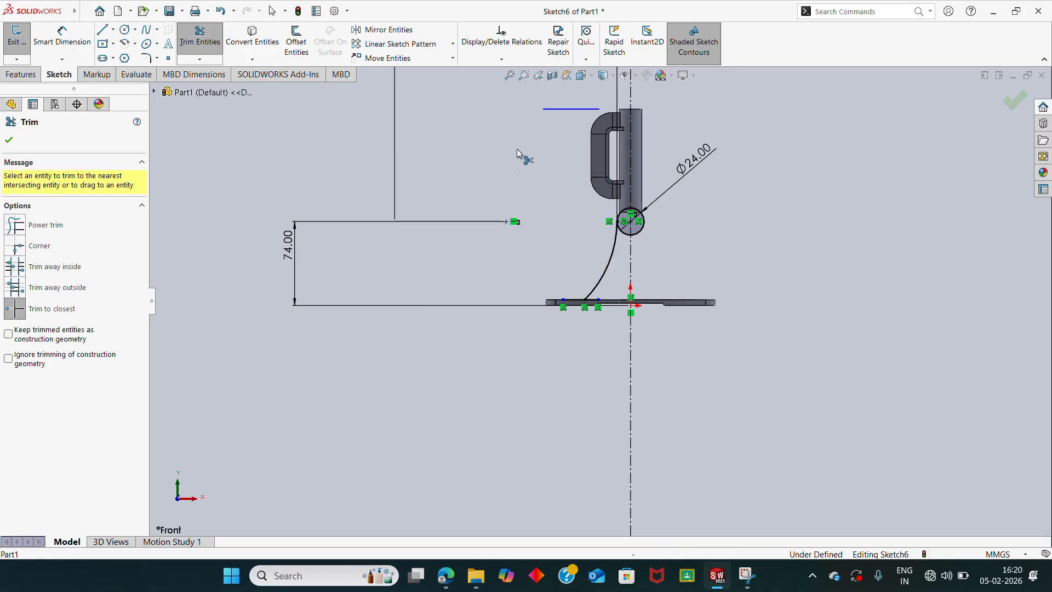
pyautogui.scroll(-1, 548, 246)
pyautogui.scroll(-5, 652, 222)
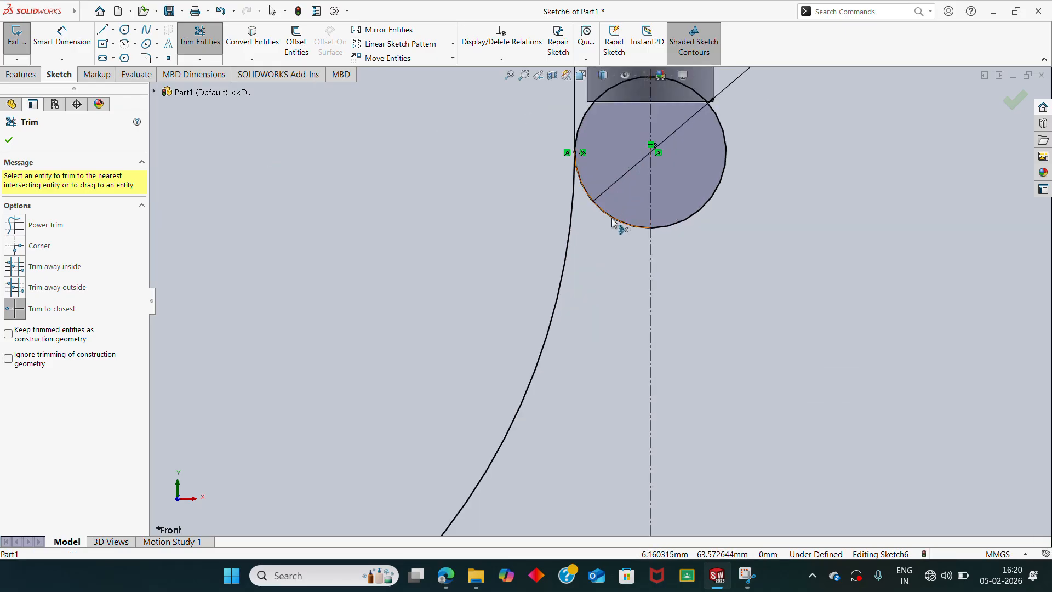
pyautogui.click(612, 221)
pyautogui.scroll(1, 639, 274)
pyautogui.click(696, 229)
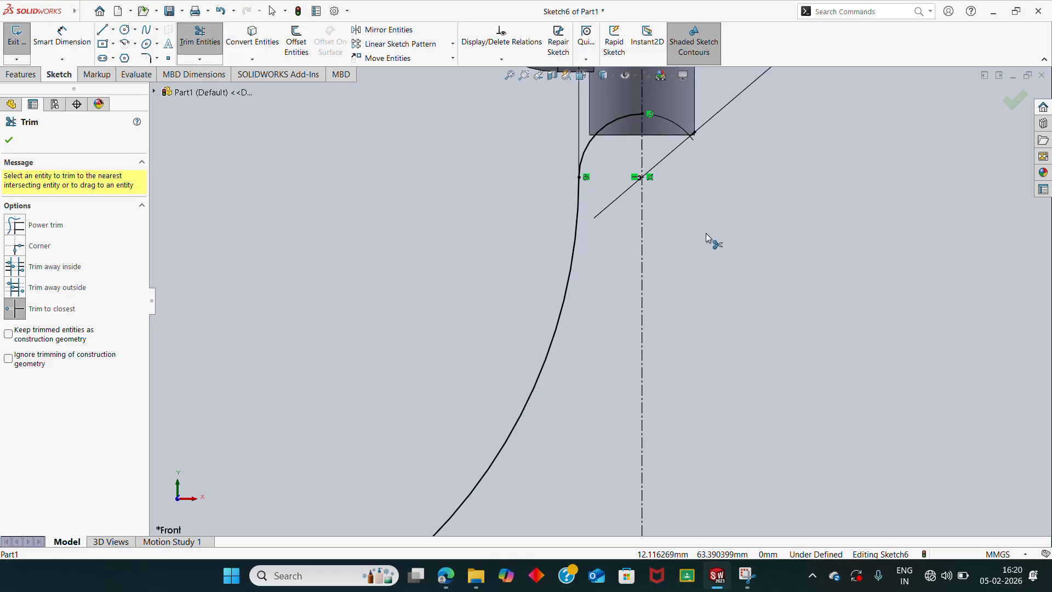
pyautogui.press('Escape')
pyautogui.scroll(3, 706, 229)
# Step: Convert the horizontal line on the base plate to construction geometry and exit the leg path sketch
pyautogui.moveTo(621, 261); pyautogui.dragTo(611, 320, button='middle')
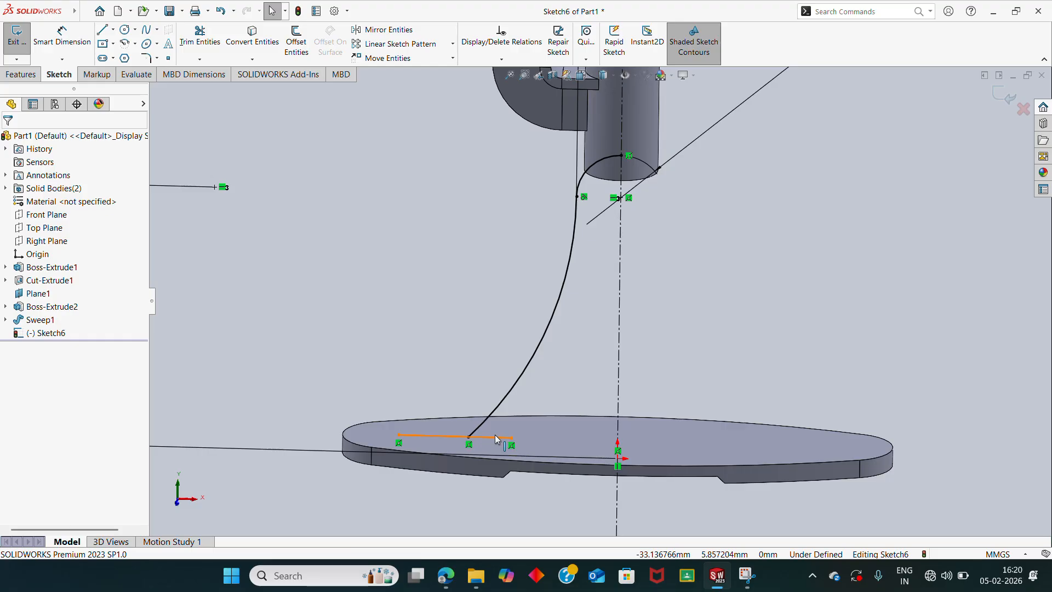
pyautogui.click(495, 436)
pyautogui.click(36, 347)
pyautogui.click(321, 280)
pyautogui.moveTo(321, 279)
pyautogui.mouseDown(button='middle')
pyautogui.moveTo(420, 278)
pyautogui.moveTo(377, 310)
pyautogui.moveTo(461, 268)
pyautogui.moveTo(402, 282)
pyautogui.moveTo(397, 293)
pyautogui.mouseUp(button='middle')
pyautogui.click(1010, 98)
# Step: Examine both ends of the leg path at the cylinder and base plate, comparing them with the leg drawing in the Mech exercise book PDF
pyautogui.moveTo(750, 250)
pyautogui.mouseDown(button='middle')
pyautogui.moveTo(691, 286)
pyautogui.moveTo(619, 203)
pyautogui.mouseUp(button='middle')
pyautogui.scroll(-4, 619, 203)
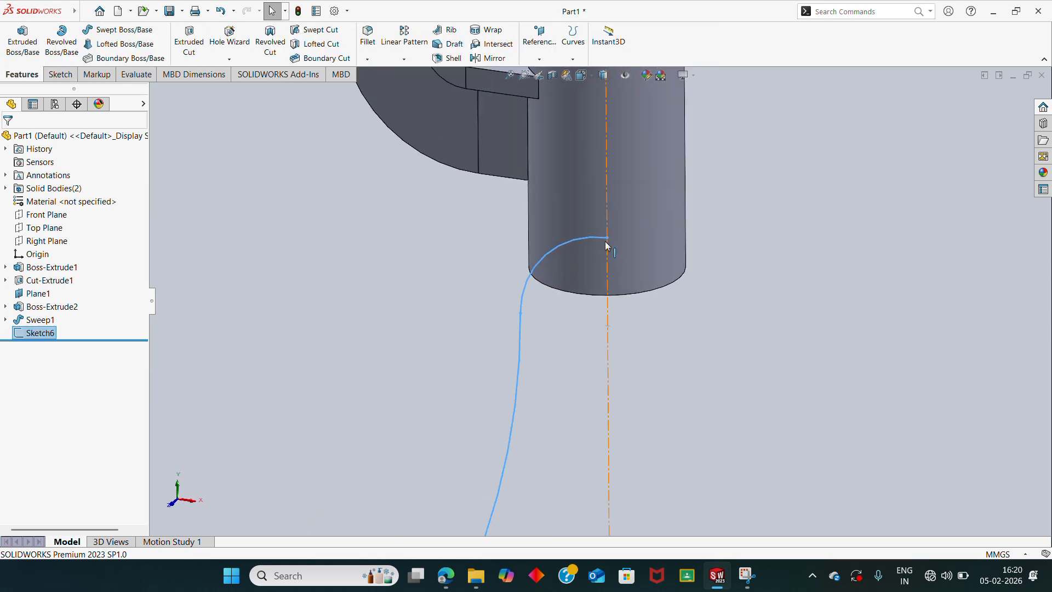
pyautogui.scroll(3, 630, 264)
pyautogui.moveTo(630, 265); pyautogui.dragTo(630, 495, button='middle')
pyautogui.click(450, 573)
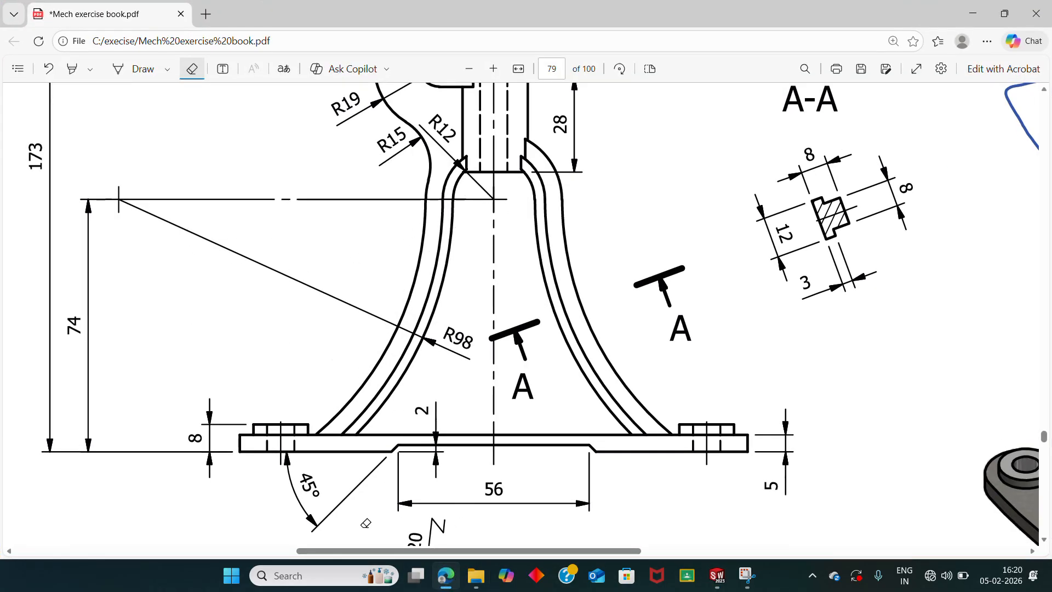
pyautogui.click(445, 578)
pyautogui.moveTo(429, 314); pyautogui.dragTo(404, 371, button='middle')
pyautogui.scroll(-3, 550, 371)
pyautogui.click(568, 338)
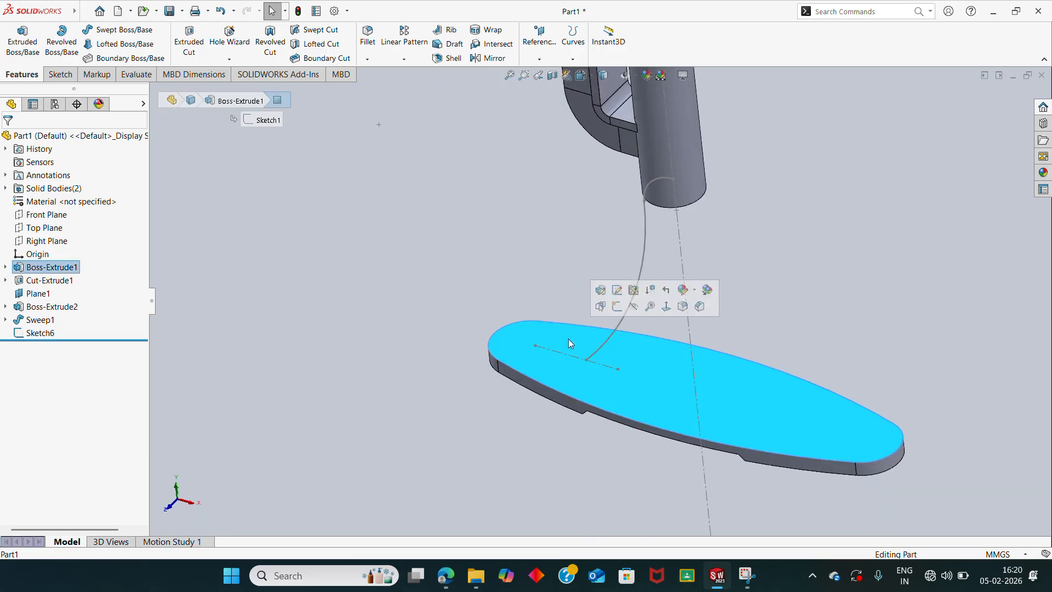
pyautogui.click(452, 262)
pyautogui.scroll(5, 453, 255)
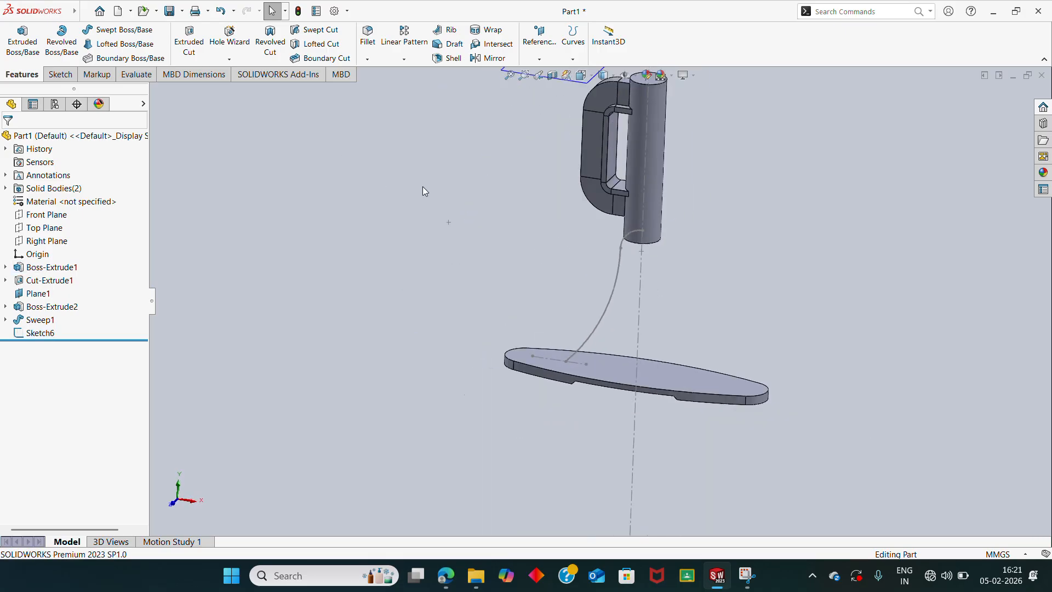
pyautogui.click(540, 58)
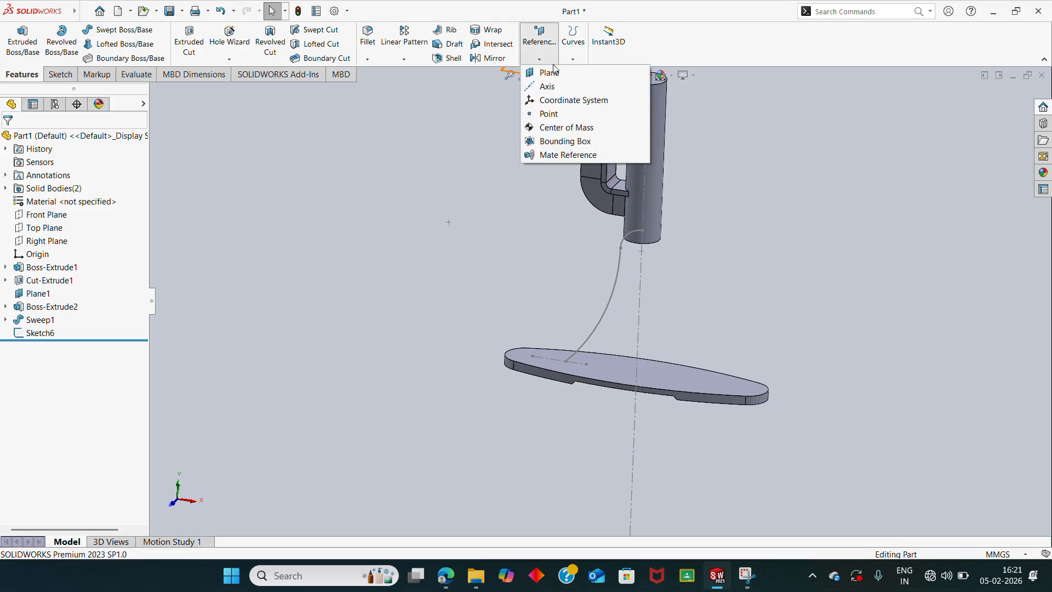
pyautogui.click(549, 72)
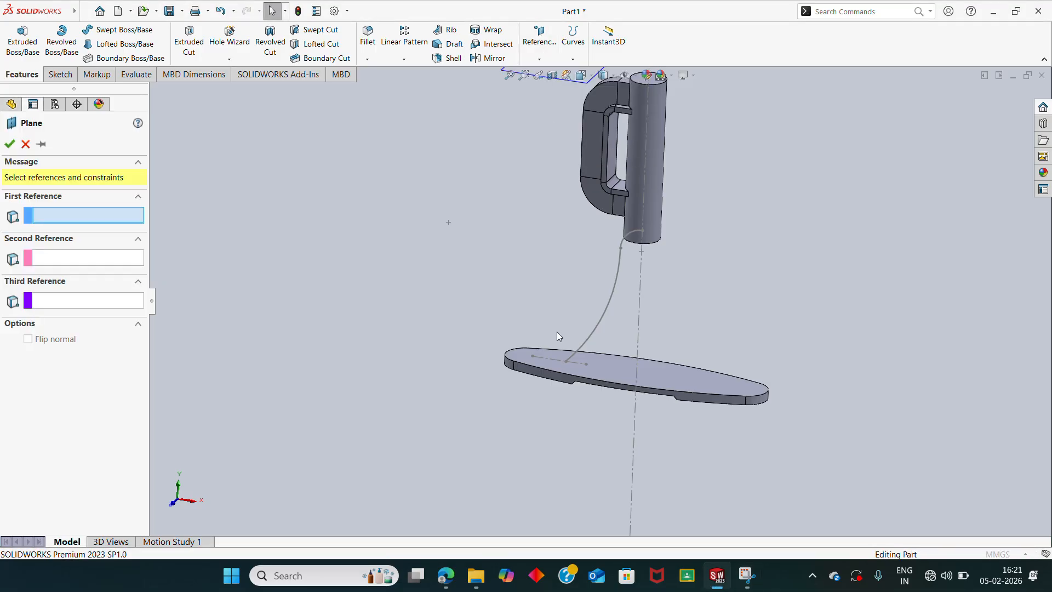
pyautogui.scroll(-3, 570, 351)
pyautogui.click(596, 335)
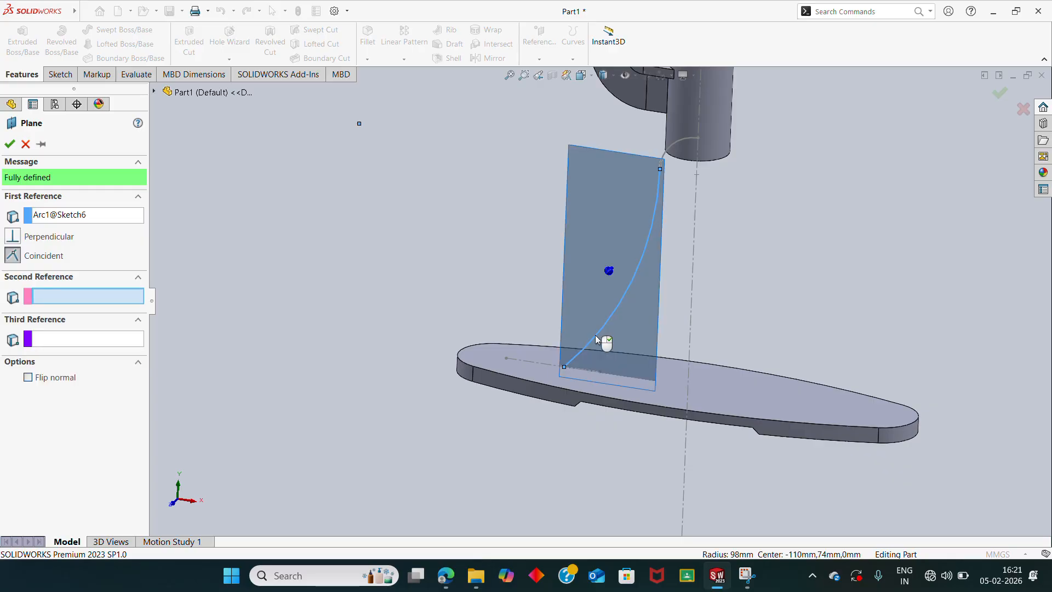
pyautogui.scroll(-3, 566, 361)
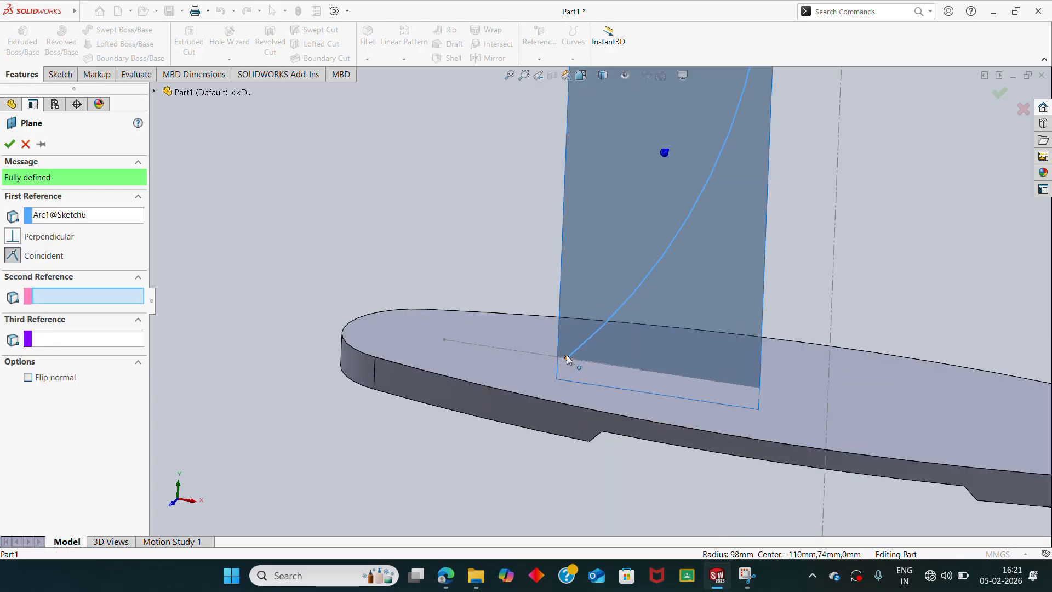
pyautogui.click(567, 359)
pyautogui.moveTo(567, 358)
pyautogui.mouseDown(button='middle')
pyautogui.moveTo(589, 311)
pyautogui.moveTo(585, 356)
pyautogui.moveTo(600, 335)
pyautogui.moveTo(583, 345)
pyautogui.moveTo(591, 355)
pyautogui.mouseUp(button='middle')
pyautogui.scroll(3, 611, 298)
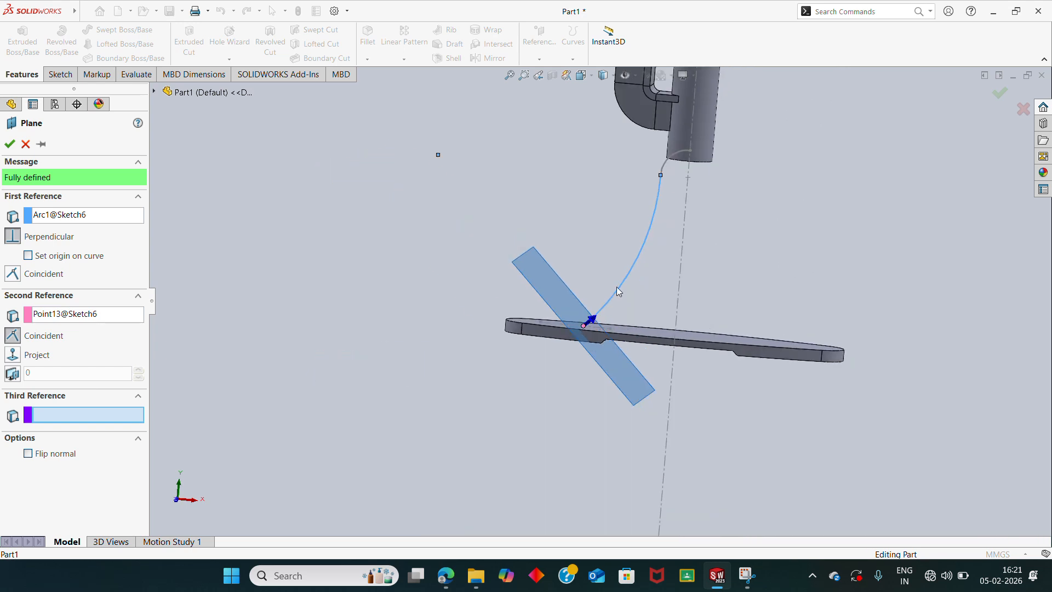
pyautogui.scroll(-5, 692, 154)
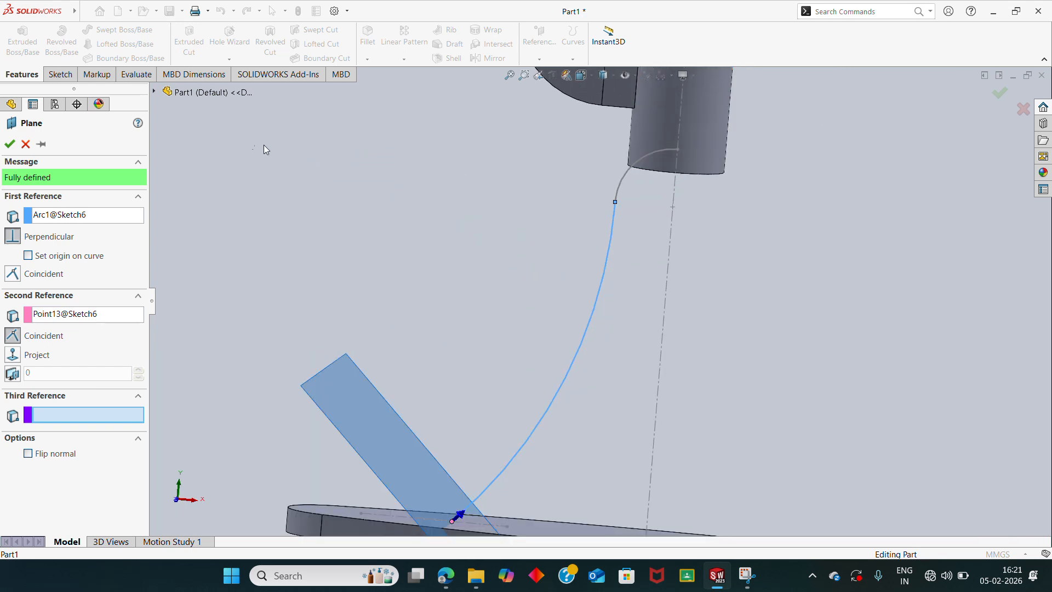
pyautogui.click(26, 144)
# Step: Start a sketch on the Right Plane and draw a closed inverted-T profile at the cylinder's lower end, with a flange about 3.45 mm high
pyautogui.scroll(2, 699, 152)
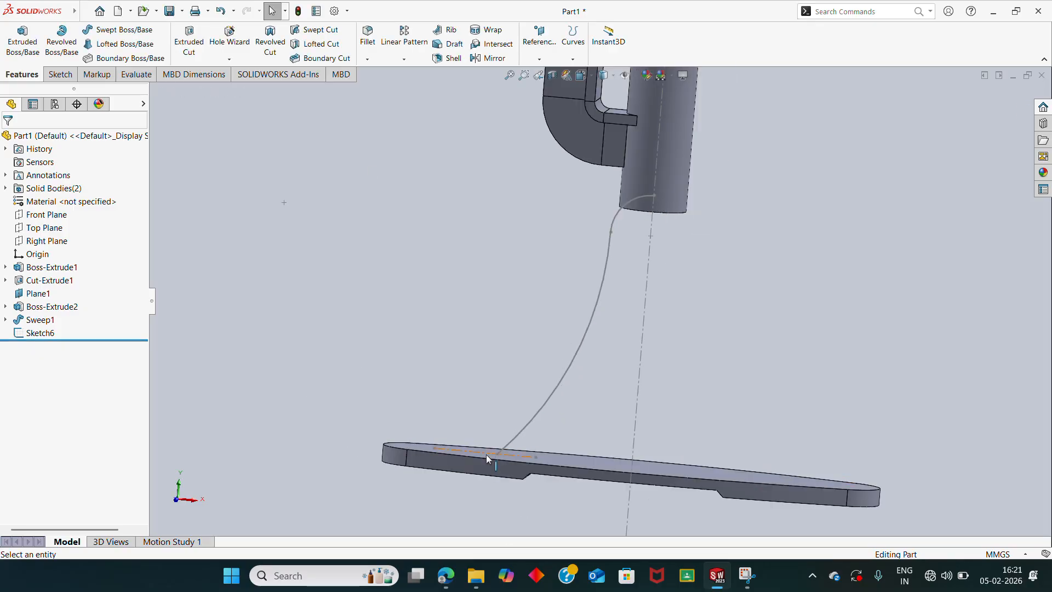
pyautogui.scroll(-4, 641, 214)
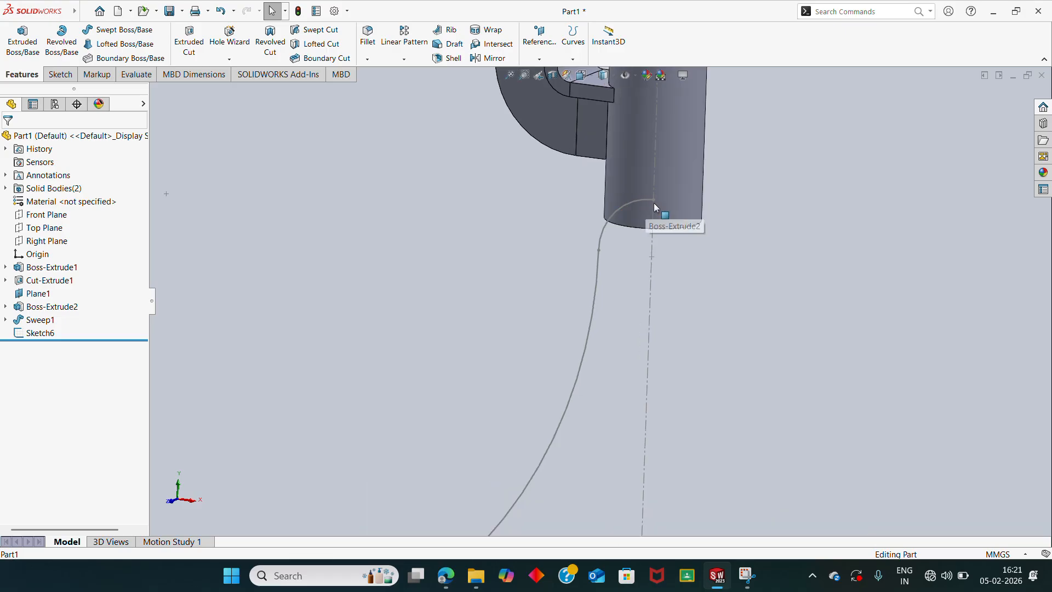
pyautogui.click(44, 242)
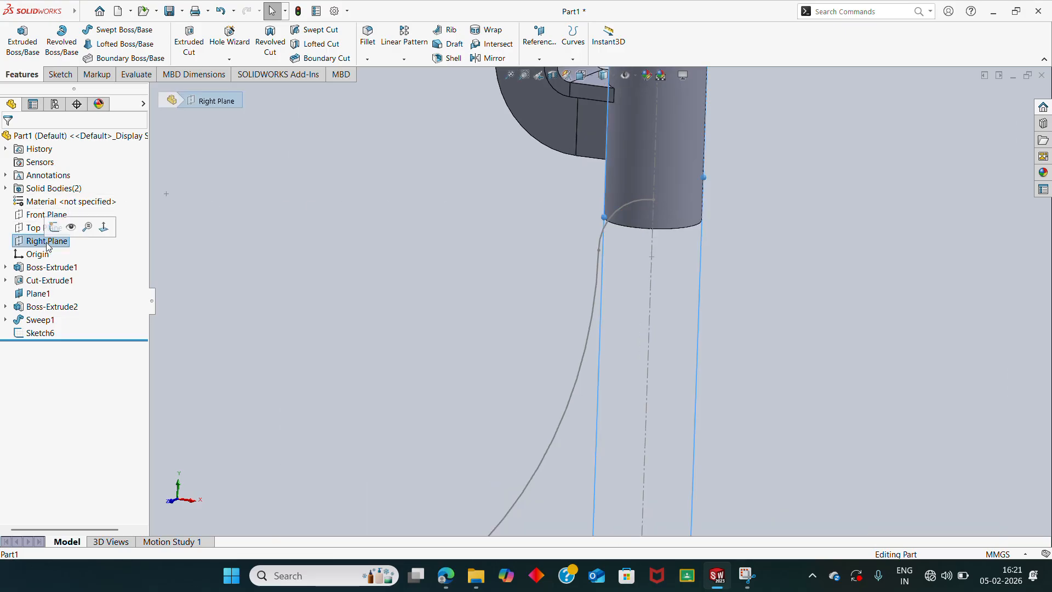
pyautogui.click(55, 227)
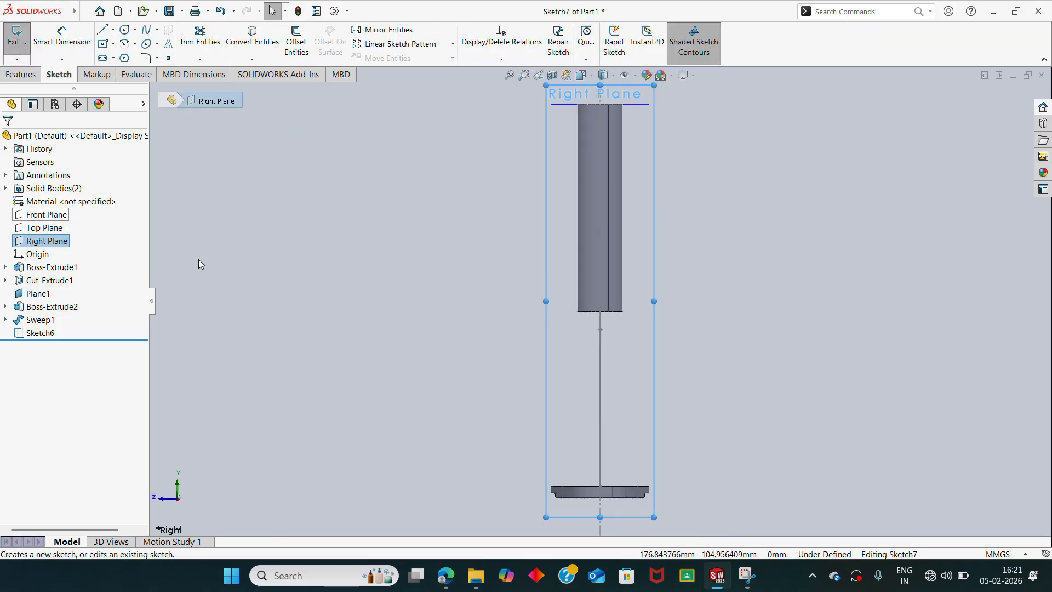
pyautogui.click(103, 30)
pyautogui.scroll(-3, 555, 242)
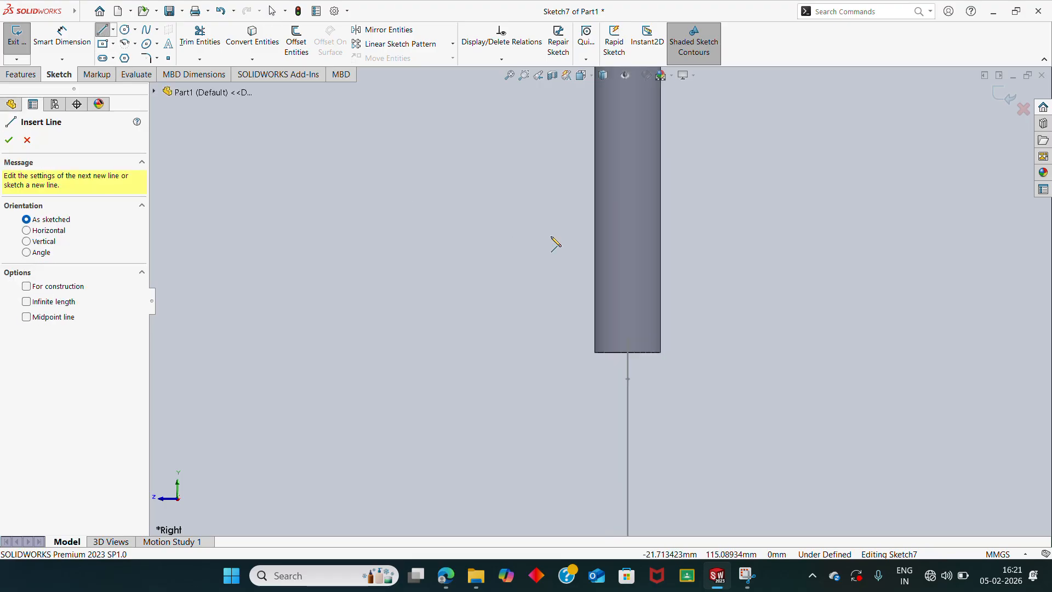
pyautogui.click(683, 402)
pyautogui.click(682, 388)
pyautogui.click(657, 389)
pyautogui.click(635, 363)
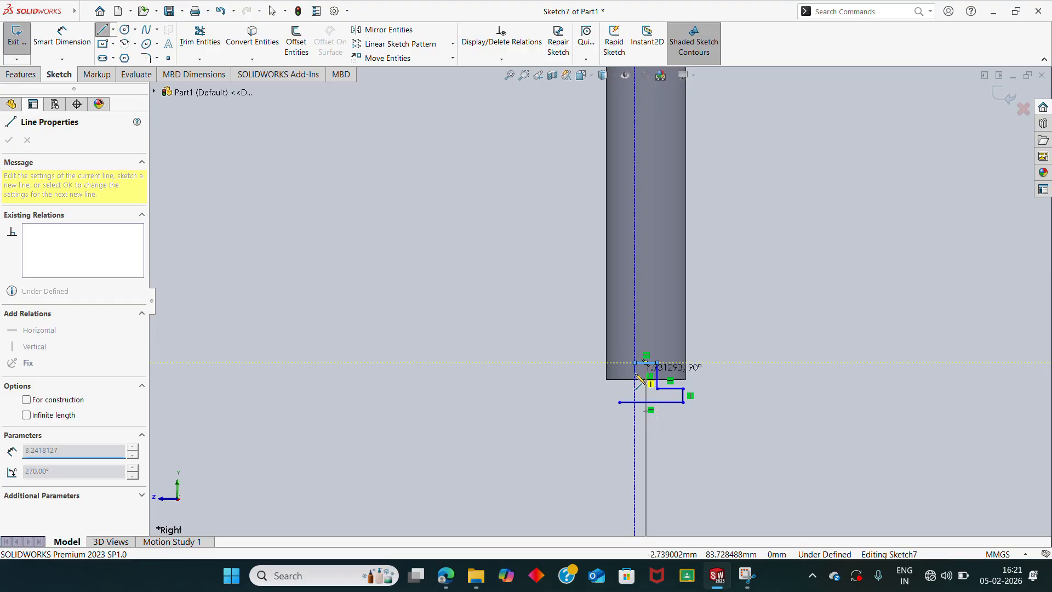
pyautogui.click(634, 389)
pyautogui.click(620, 388)
pyautogui.click(620, 402)
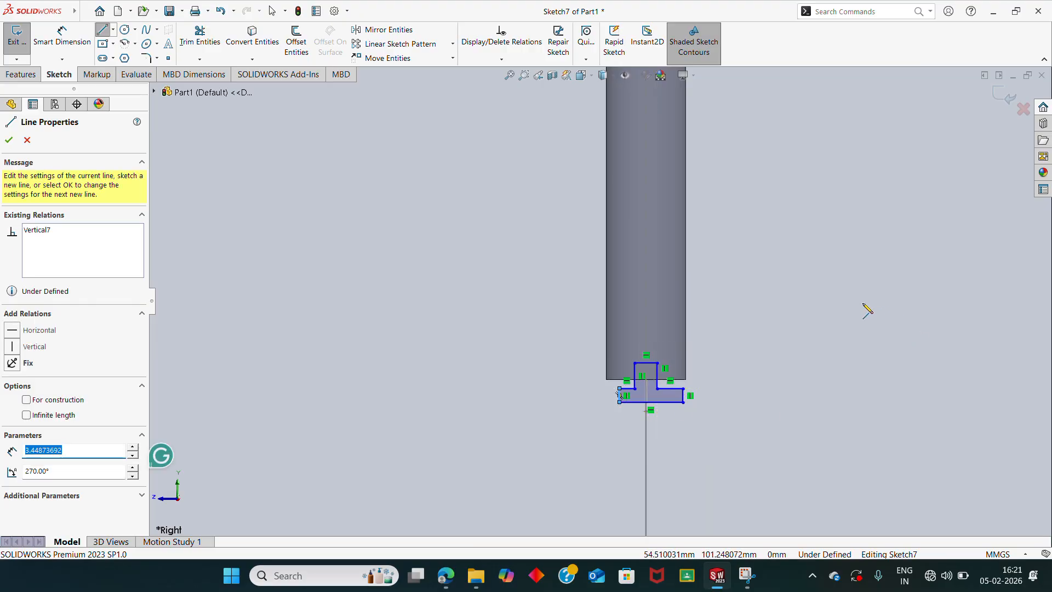
pyautogui.press('Escape')
pyautogui.press('Escape')
# Step: Draw a vertical infinite-length construction line through the origin, along the centre of the cylinder
pyautogui.press('l')
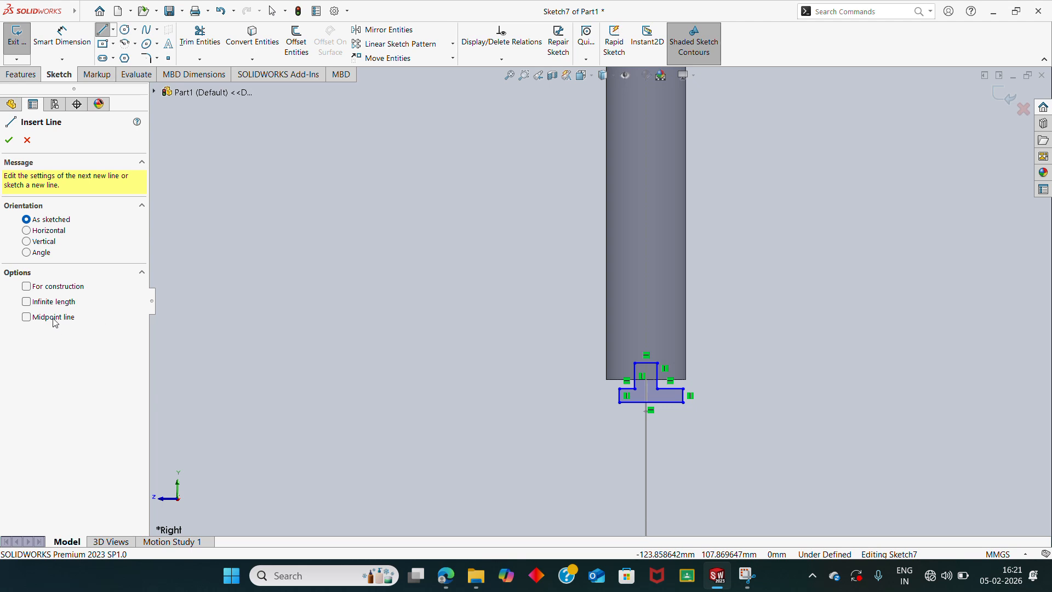
pyautogui.click(44, 234)
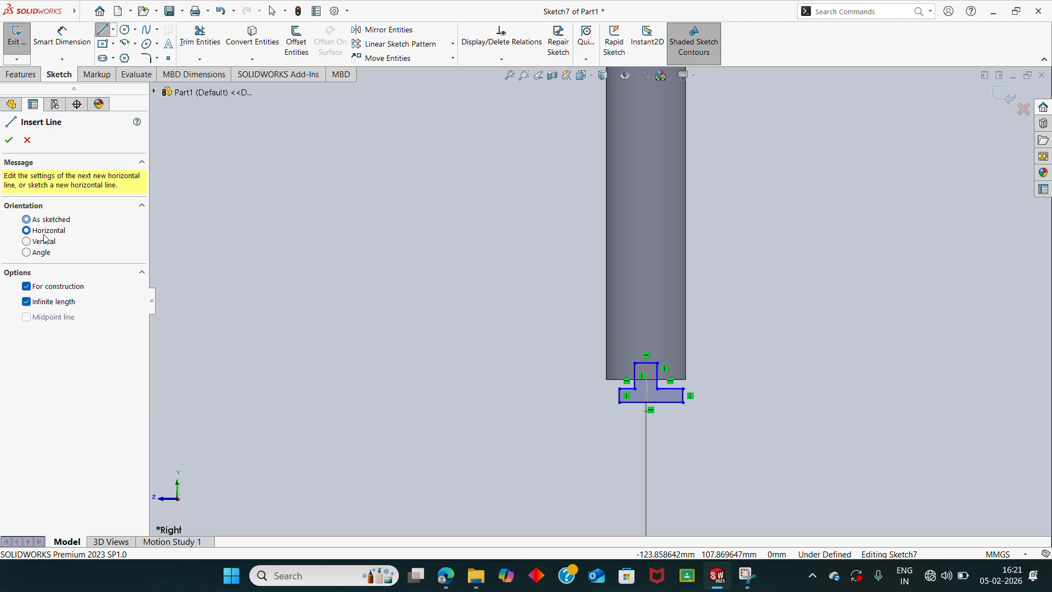
pyautogui.click(41, 243)
pyautogui.scroll(5, 597, 253)
pyautogui.click(614, 293)
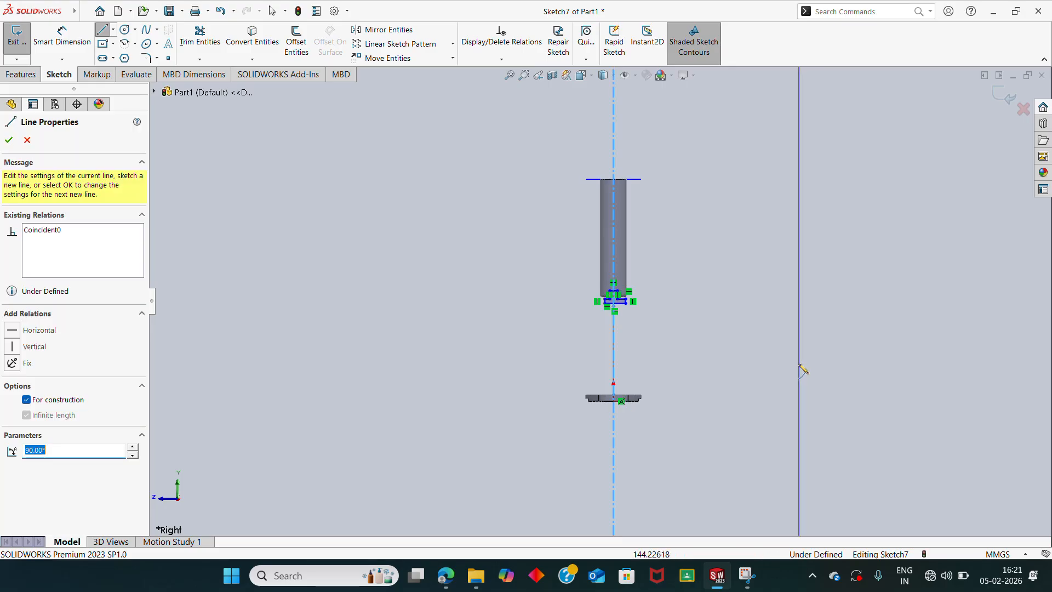
pyautogui.press('Escape')
# Step: Test the construction line's freedom by moving it, then add a vertical relation to it
pyautogui.scroll(-5, 594, 294)
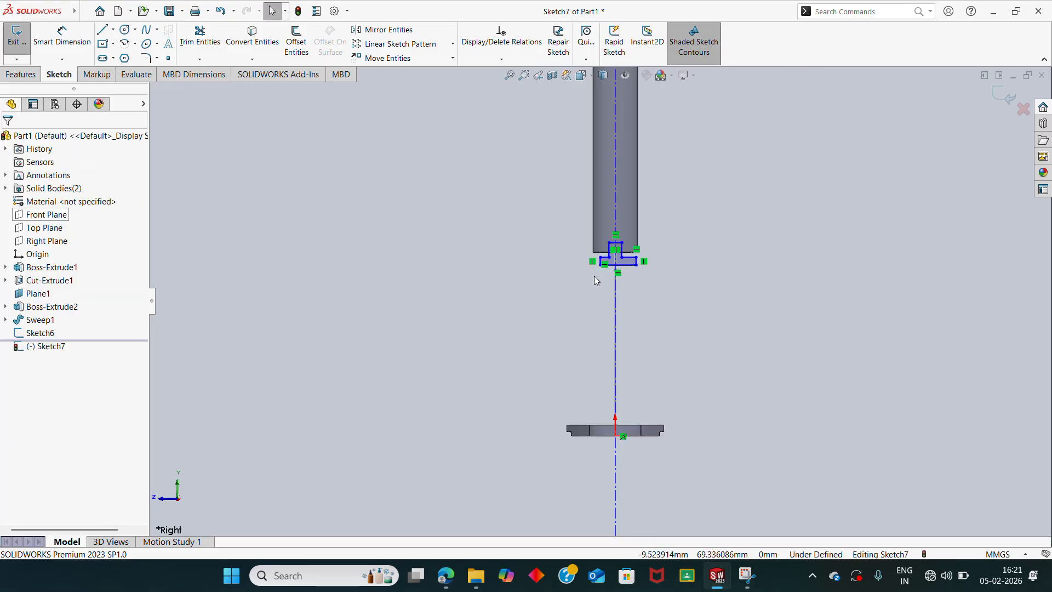
pyautogui.moveTo(625, 386); pyautogui.dragTo(554, 383)
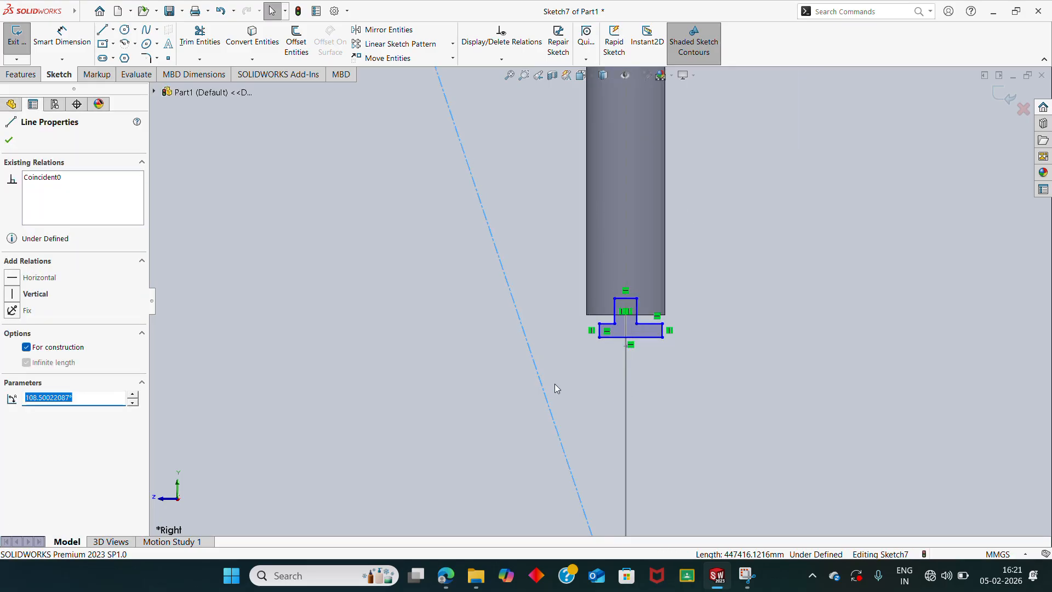
pyautogui.click(11, 294)
pyautogui.click(684, 344)
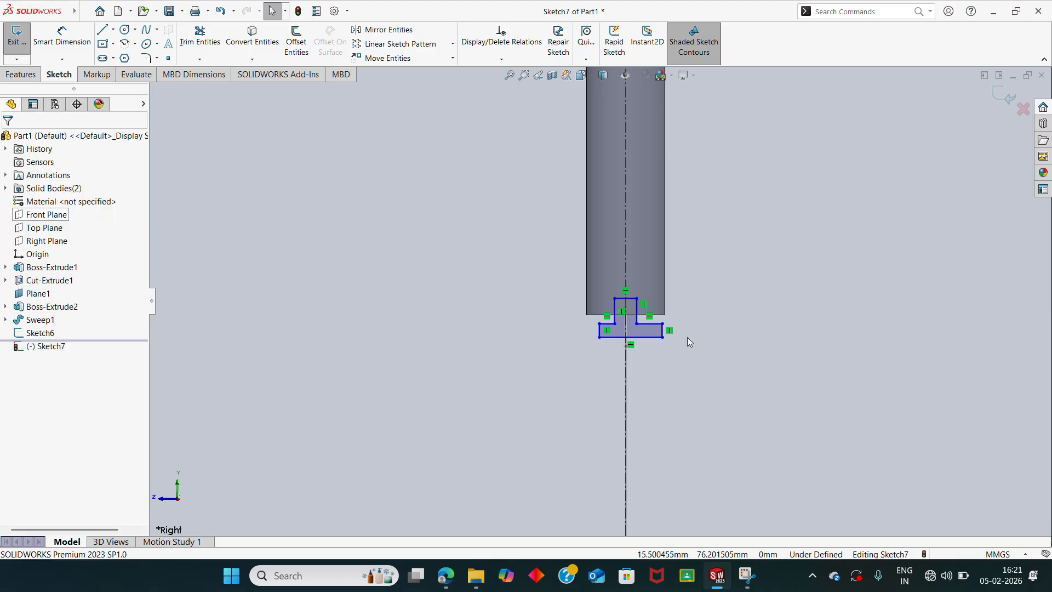
# Step: Make the two outer vertical sides of the T profile's flange symmetric about the vertical construction line
pyautogui.scroll(-4, 678, 334)
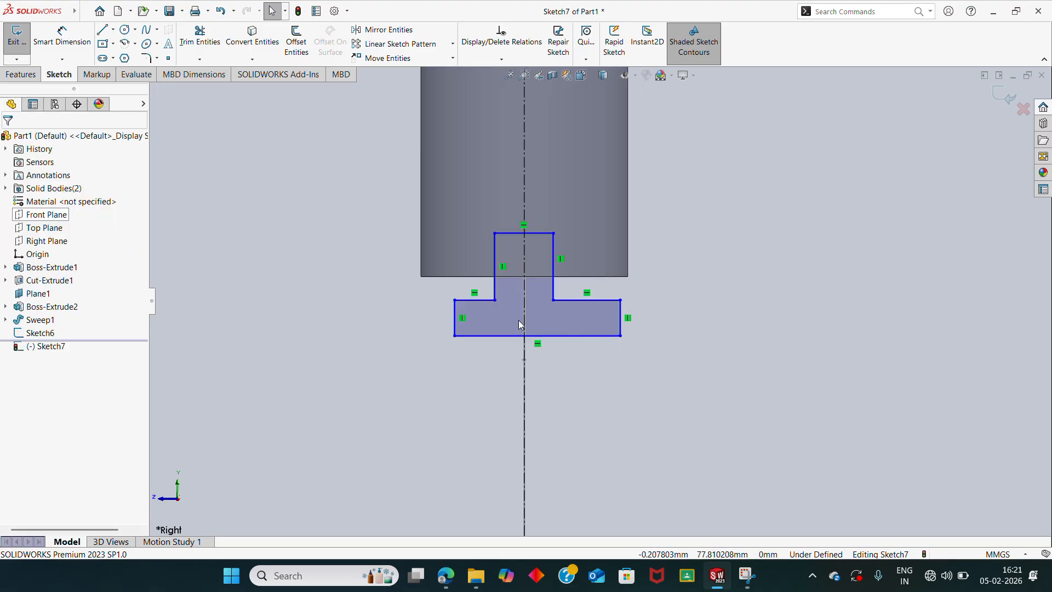
pyautogui.click(455, 317)
pyautogui.click(626, 316)
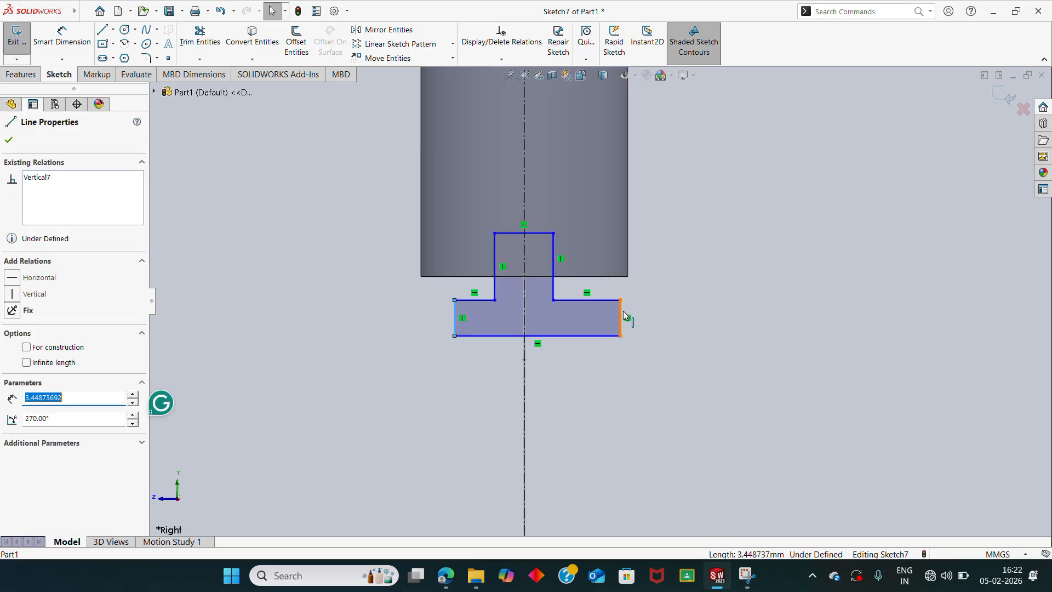
pyautogui.keyDown('ctrl'); pyautogui.click(526, 366); pyautogui.keyUp('ctrl')
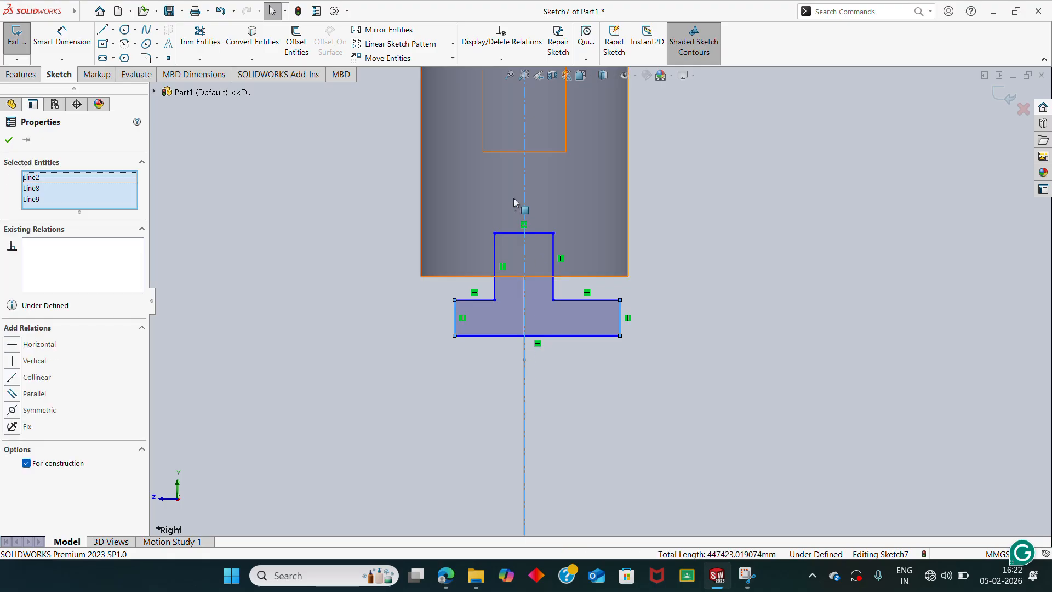
pyautogui.click(15, 412)
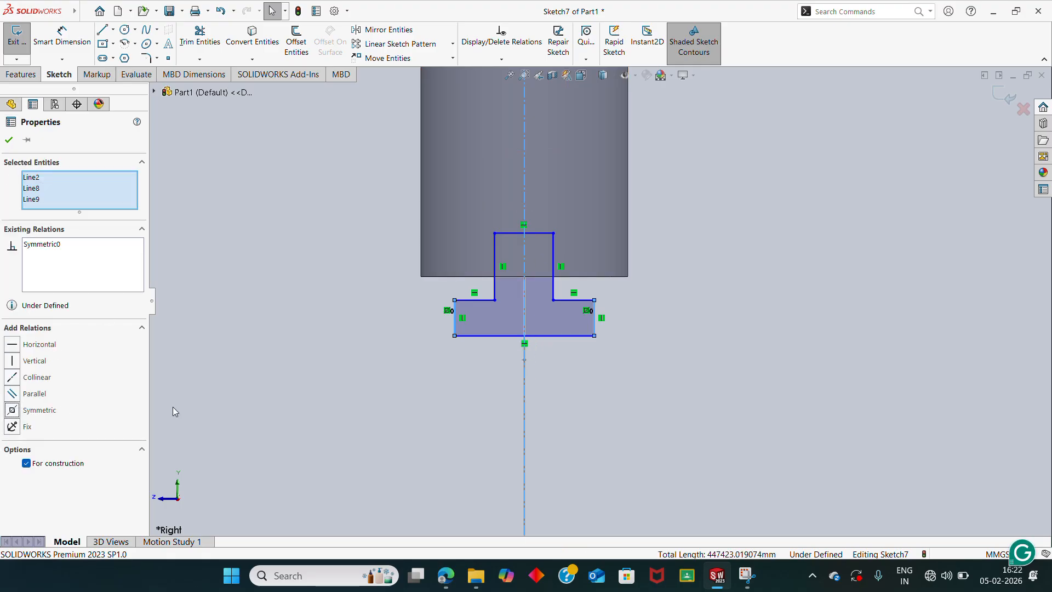
pyautogui.click(619, 529)
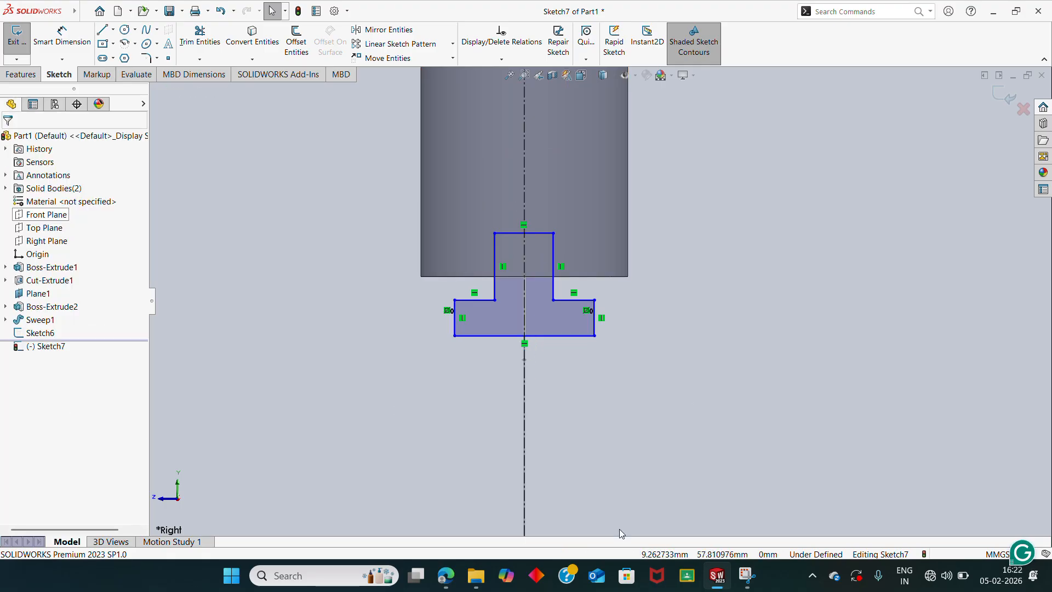
# Step: Check section A-A in the exercise PDF, then make the T stem's two vertical sides symmetric about the vertical construction line
pyautogui.click(445, 575)
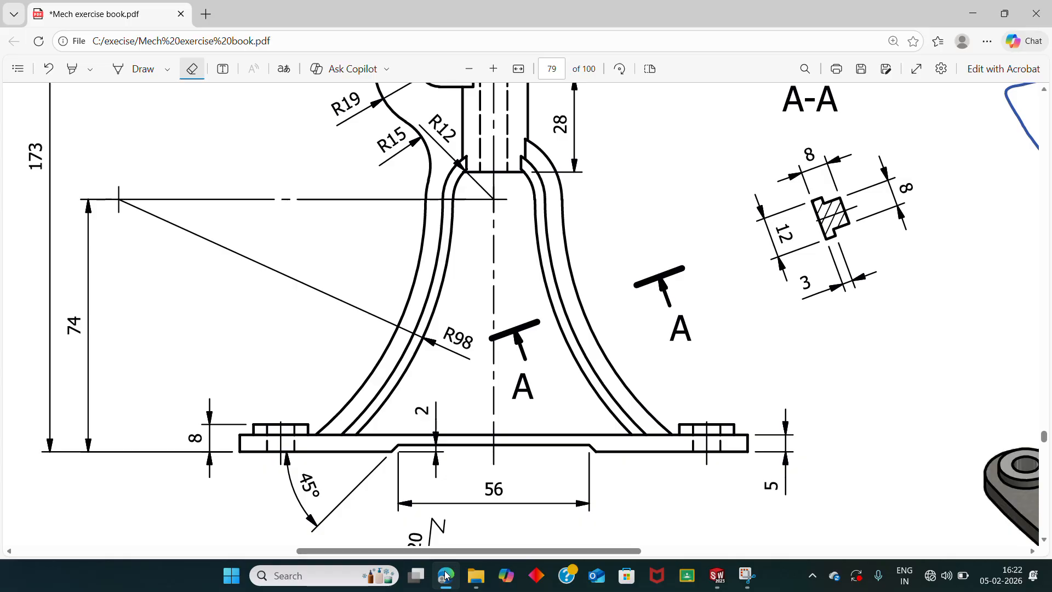
pyautogui.click(446, 576)
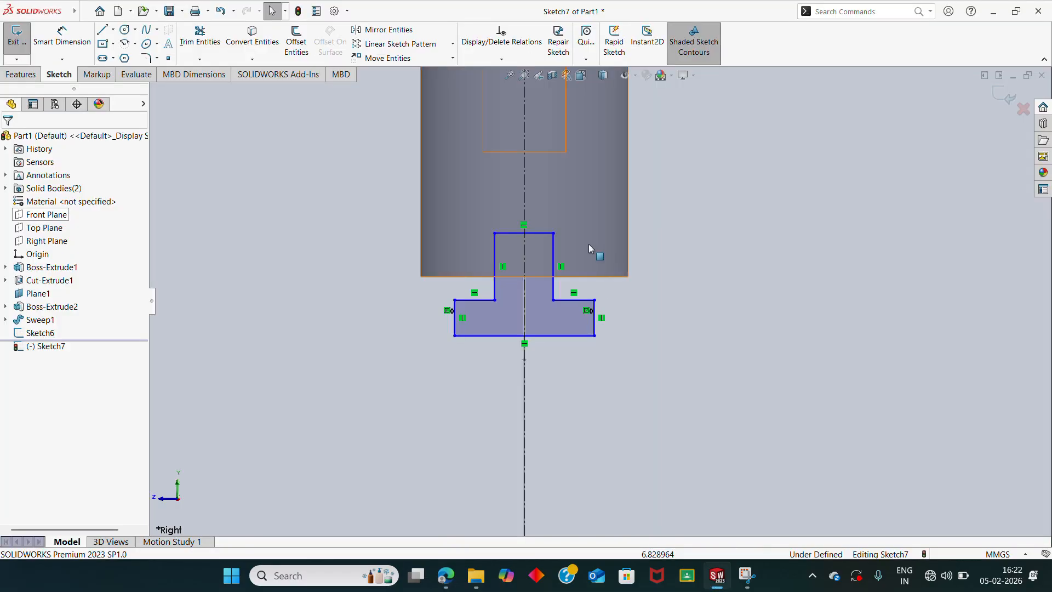
pyautogui.click(496, 245)
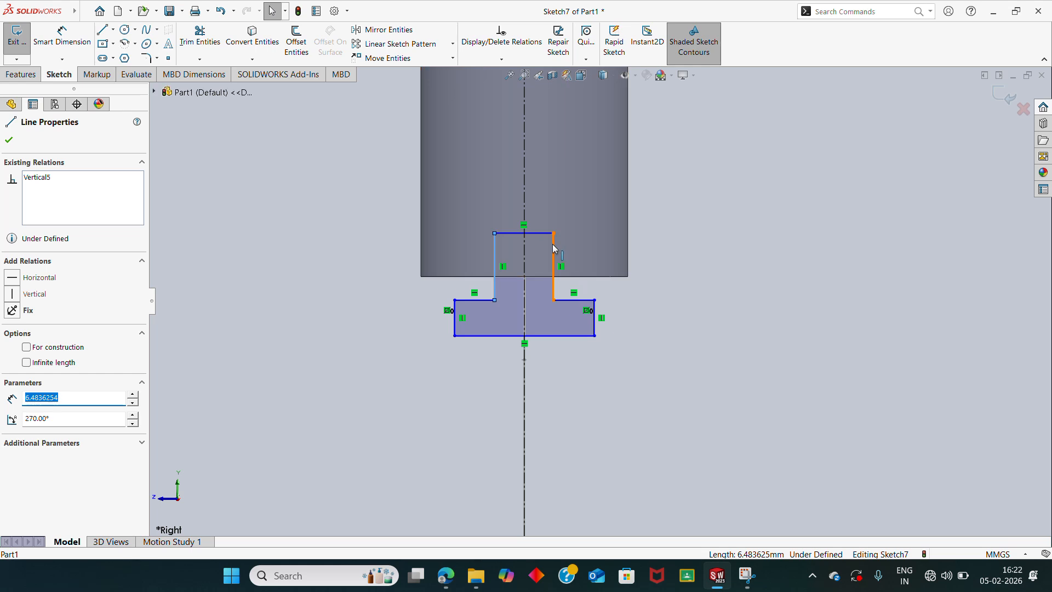
pyautogui.keyDown('ctrl'); pyautogui.click(554, 247); pyautogui.keyUp('ctrl')
pyautogui.keyDown('ctrl'); pyautogui.click(524, 204); pyautogui.keyUp('ctrl')
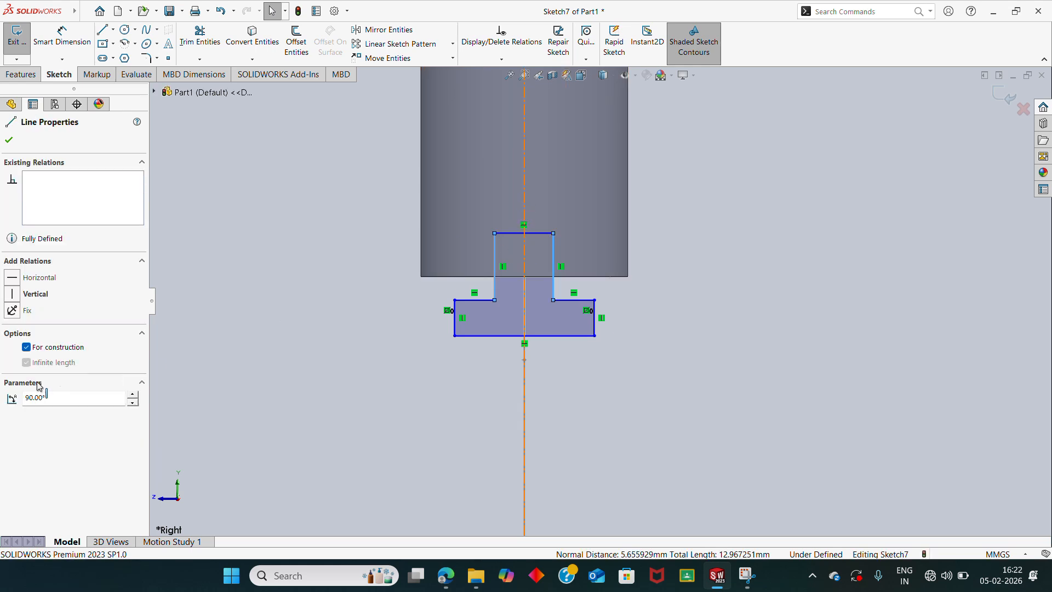
pyautogui.click(19, 410)
pyautogui.click(325, 257)
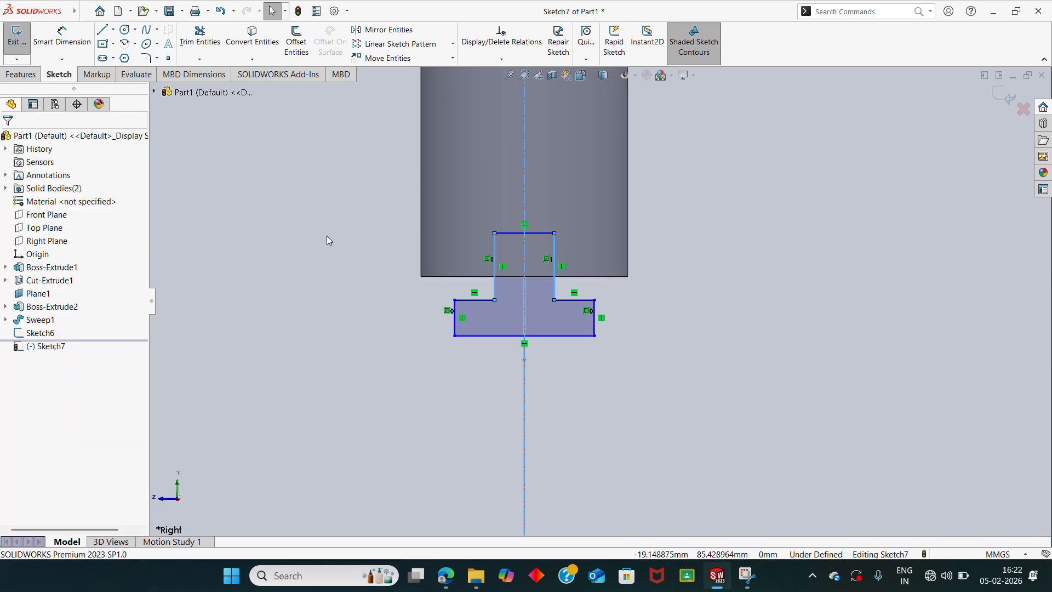
# Step: Dimension the T profile's stem width as 8 mm and its flange width as 12 mm
pyautogui.click(70, 47)
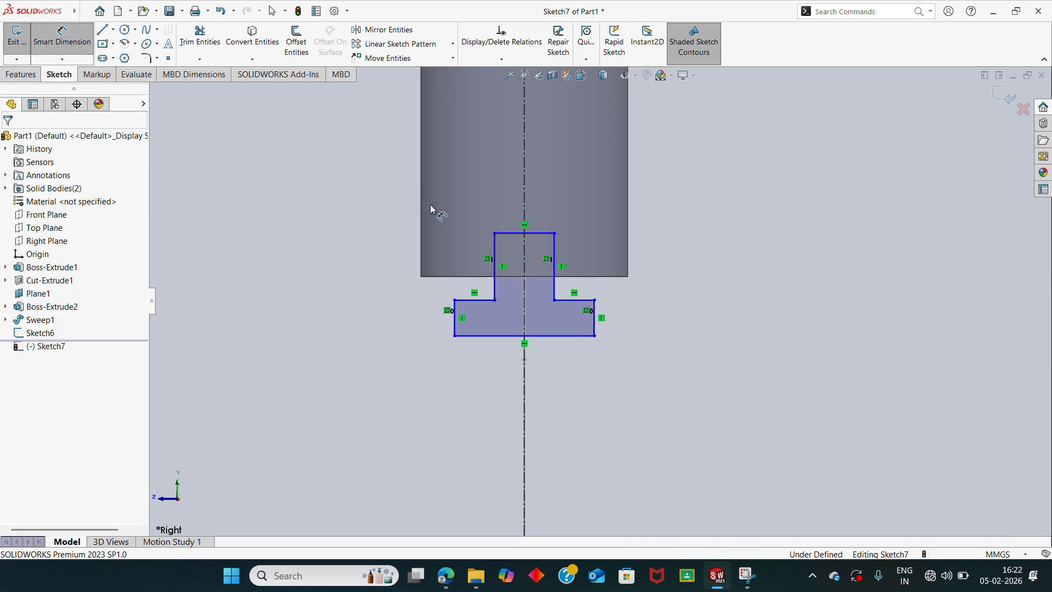
pyautogui.click(548, 234)
pyautogui.click(553, 189)
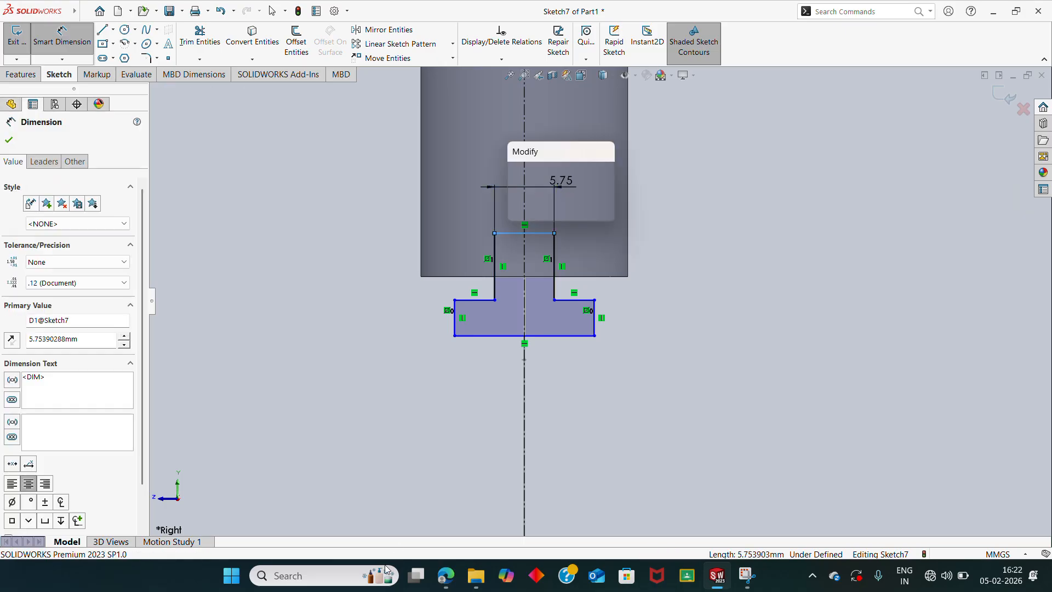
pyautogui.moveTo(438, 577)
pyautogui.moveTo(442, 510)
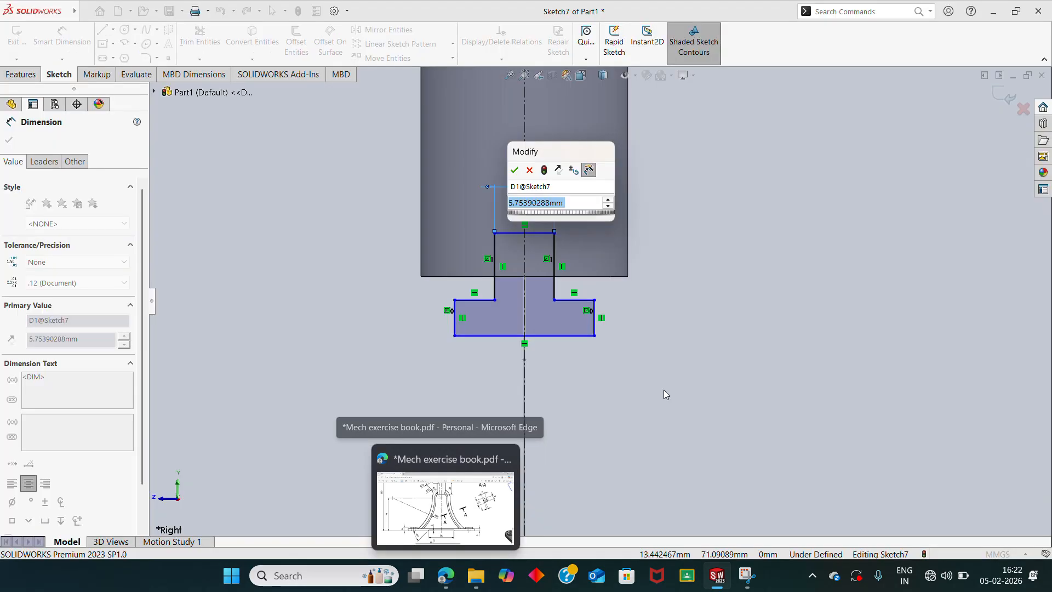
pyautogui.write('8')
pyautogui.press('Return')
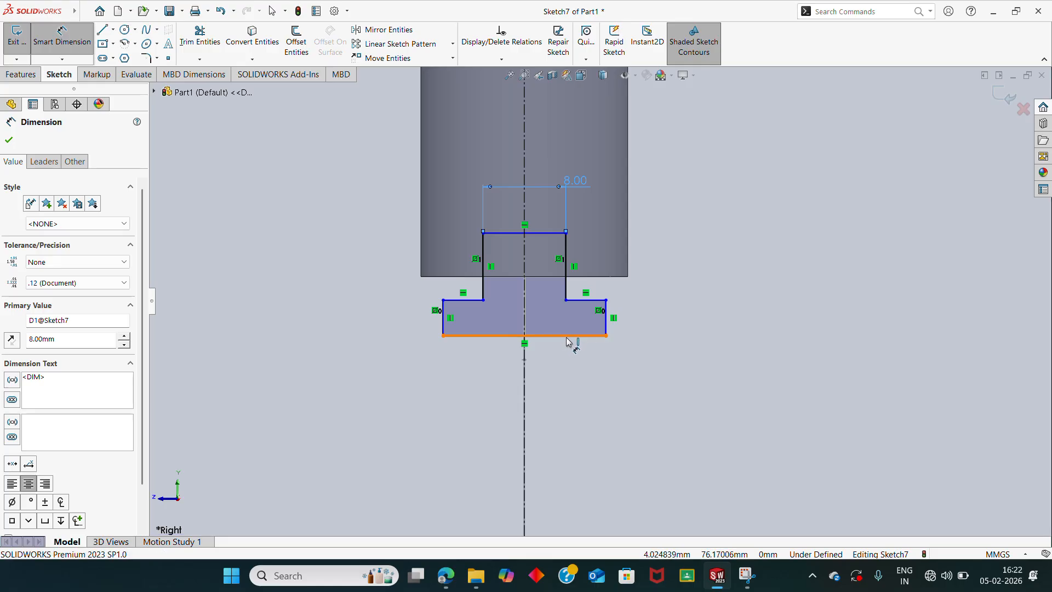
pyautogui.click(565, 335)
pyautogui.click(568, 377)
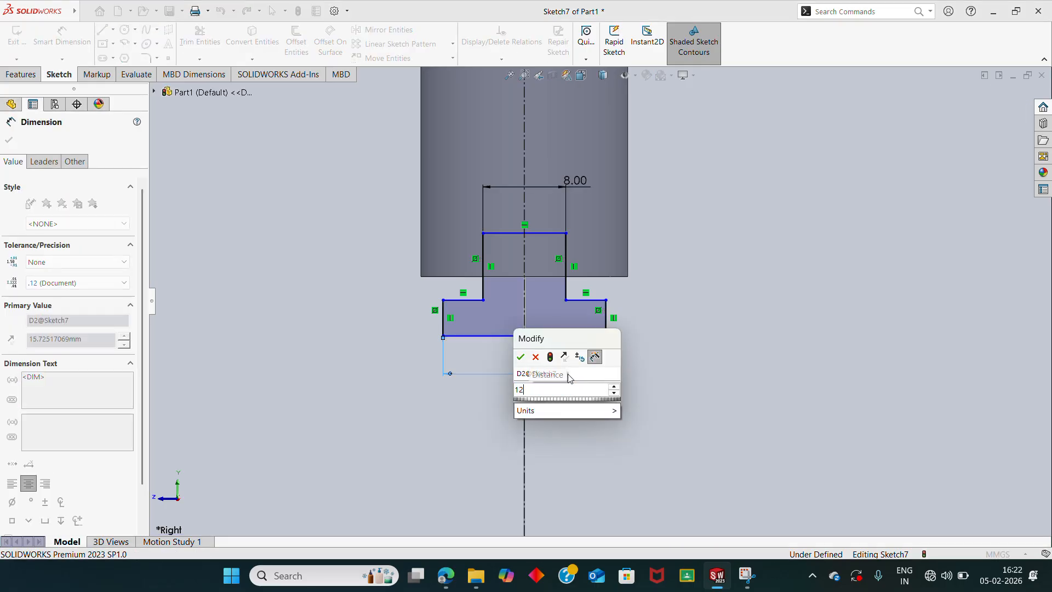
pyautogui.write('12')
pyautogui.press('Return')
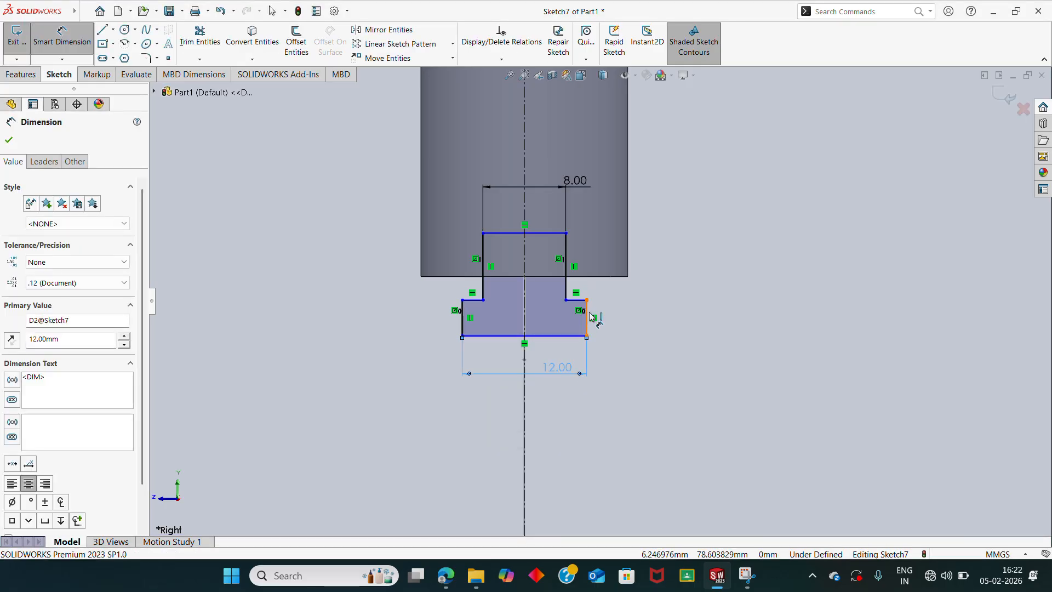
# Step: Dimension the T profile's flange thickness as 3 mm and its overall height as 8 mm
pyautogui.click(588, 314)
pyautogui.click(665, 318)
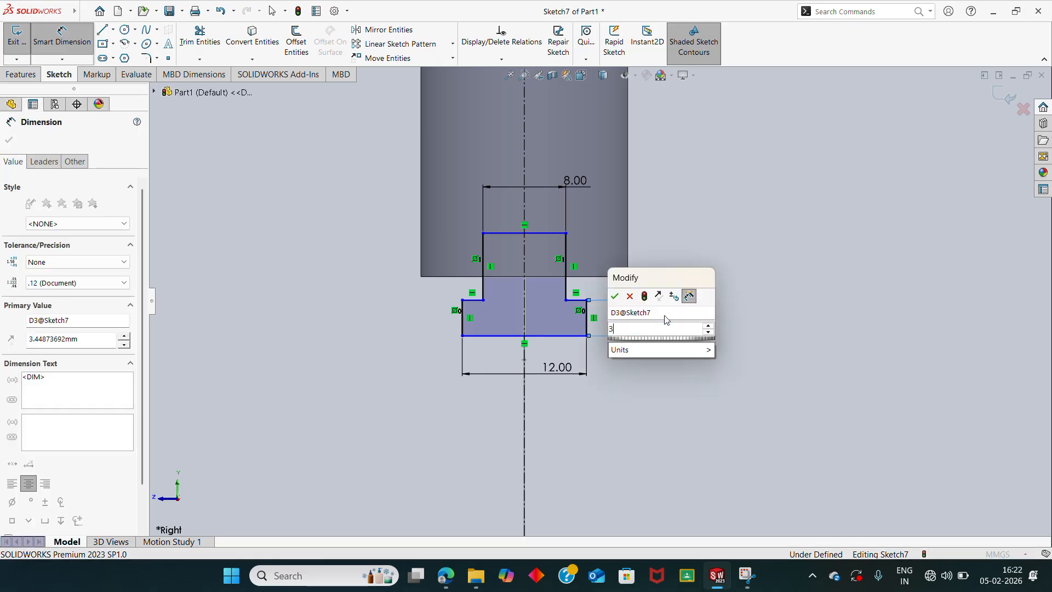
pyautogui.write('3')
pyautogui.press('Return')
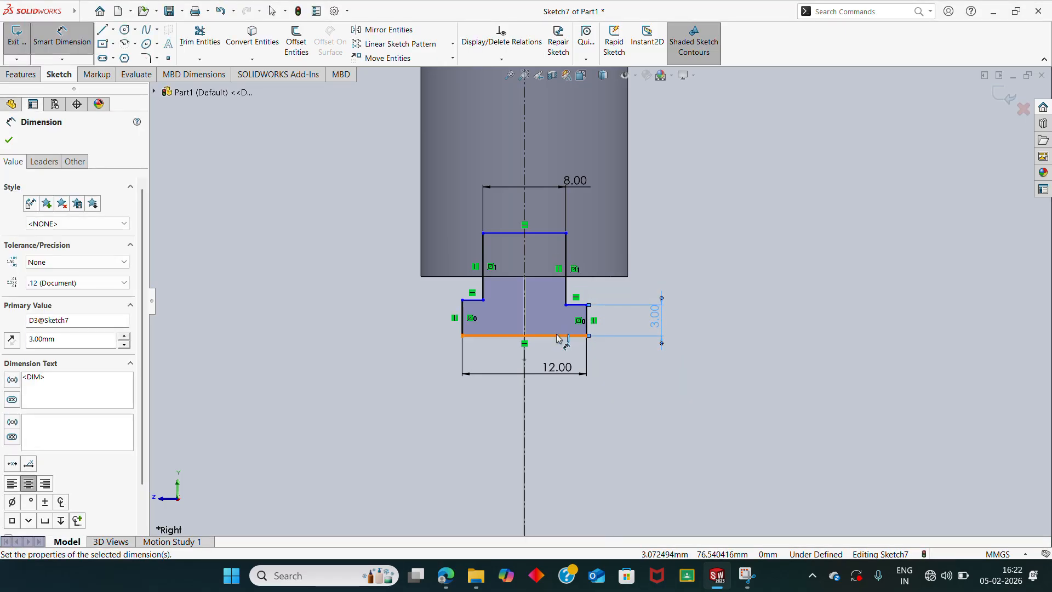
pyautogui.click(558, 335)
pyautogui.click(552, 233)
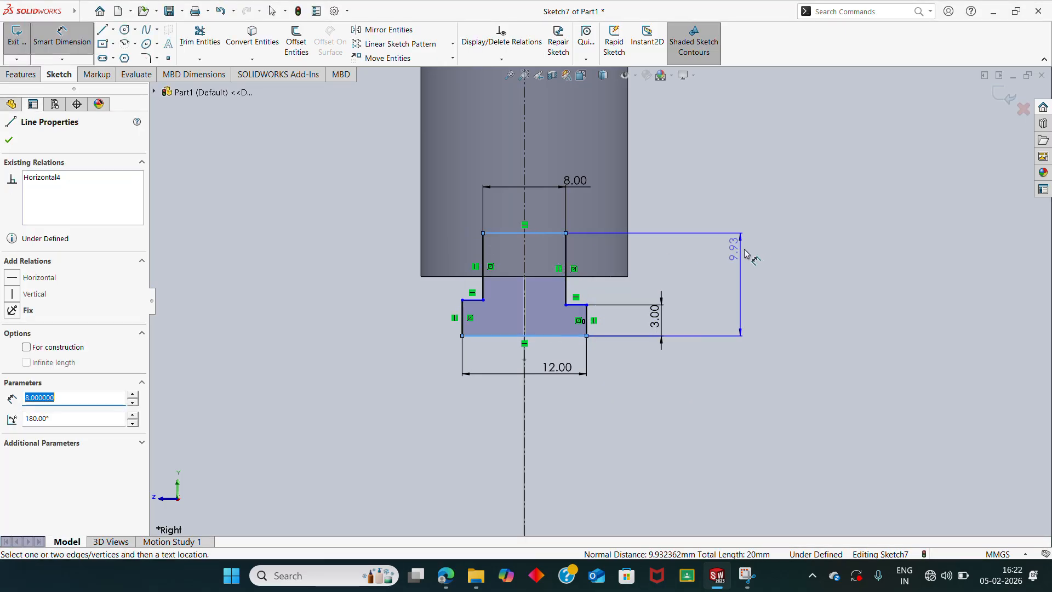
pyautogui.click(760, 255)
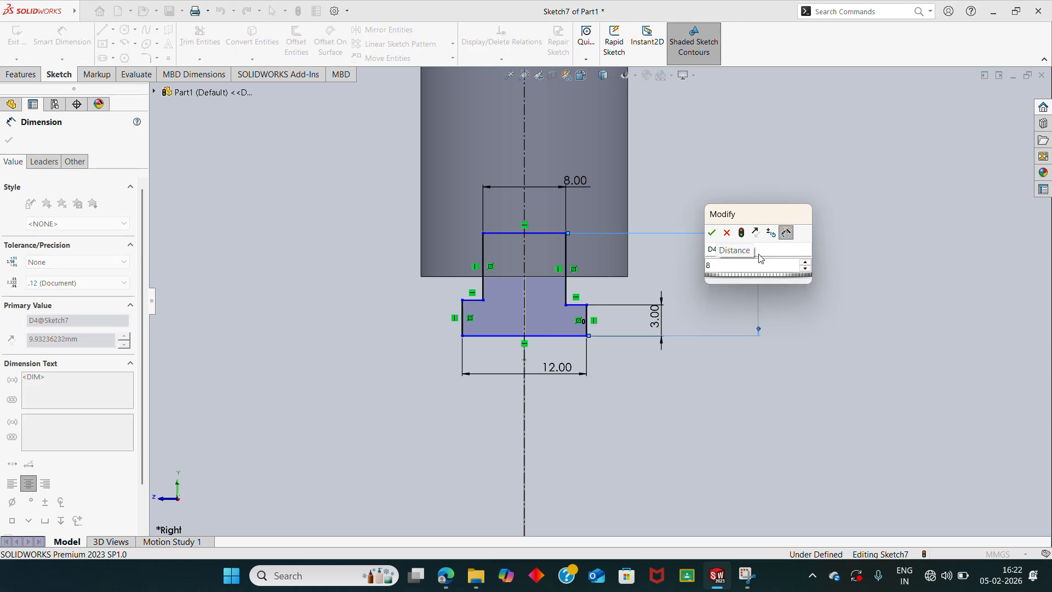
pyautogui.write('8')
pyautogui.press('Return')
pyautogui.press('Escape')
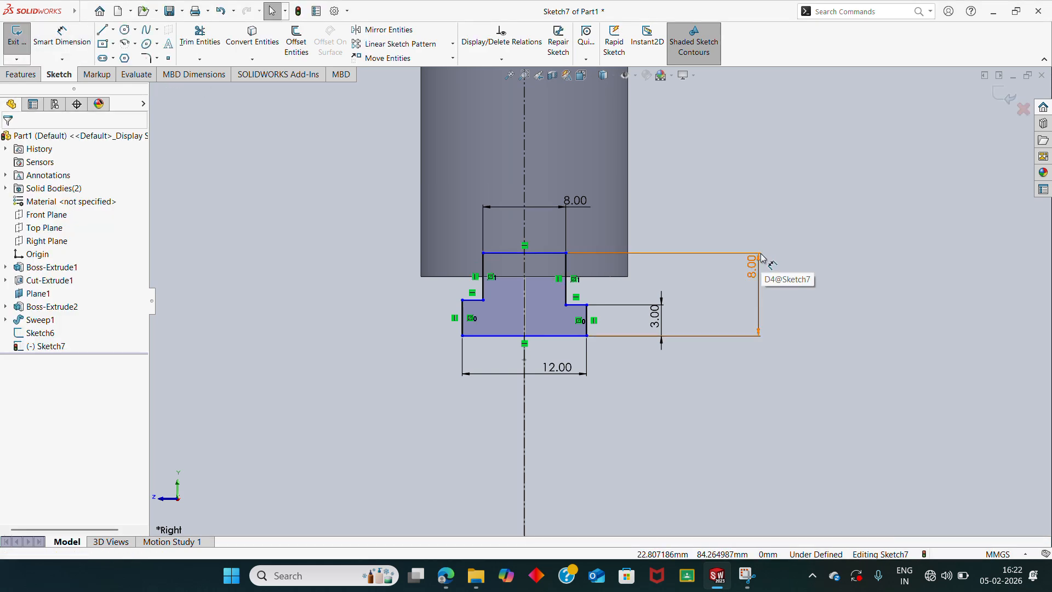
# Step: Make the flange's bottom edge coincident with the upper endpoint of the curved leg path
pyautogui.moveTo(721, 262)
pyautogui.mouseDown(button='middle')
pyautogui.moveTo(758, 277)
pyautogui.moveTo(597, 307)
pyautogui.moveTo(548, 340)
pyautogui.moveTo(558, 358)
pyautogui.moveTo(551, 351)
pyautogui.mouseUp(button='middle')
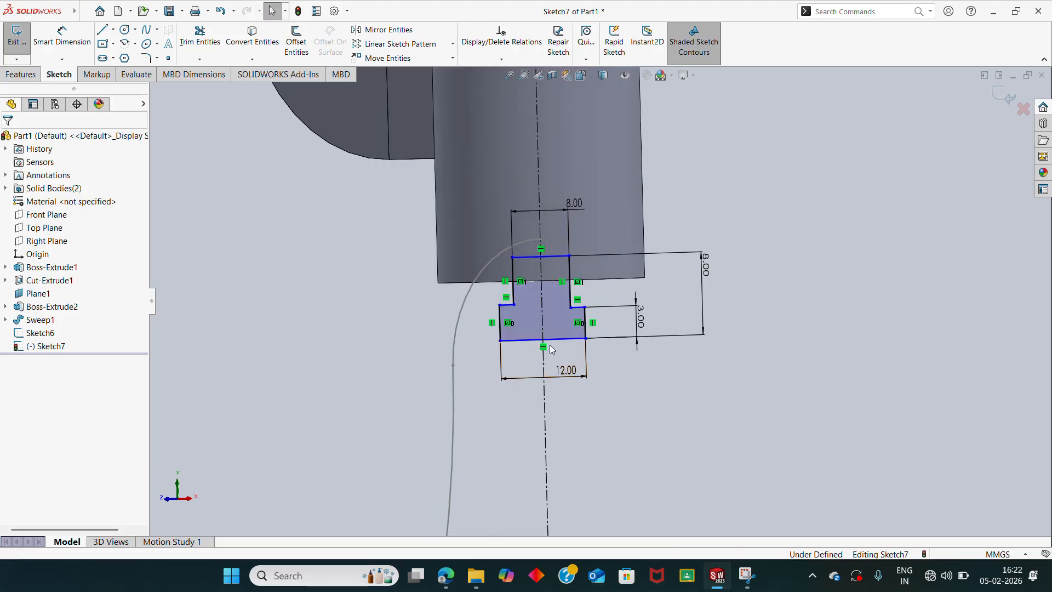
pyautogui.click(555, 340)
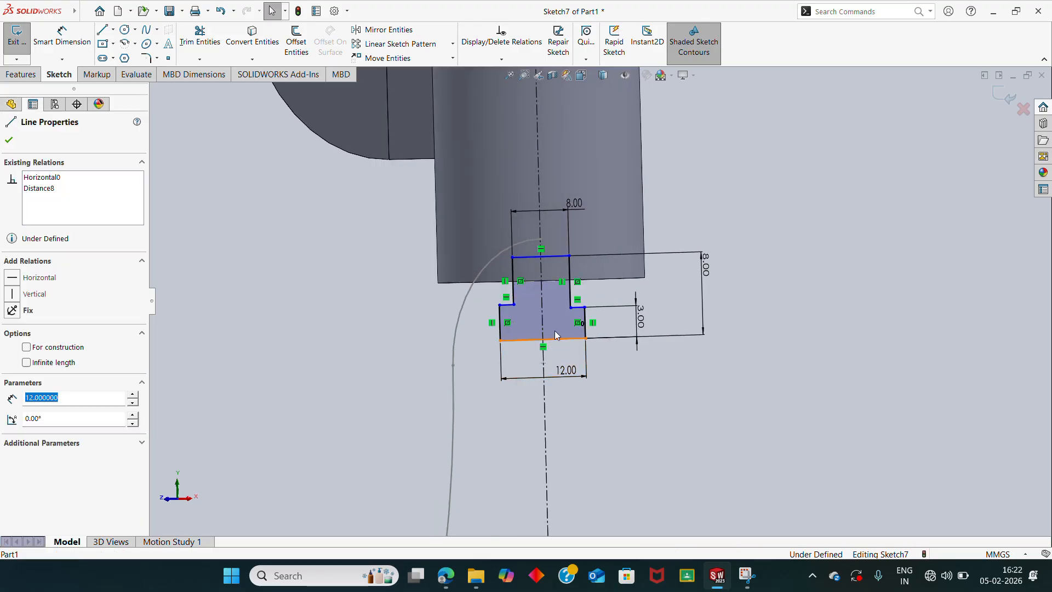
pyautogui.keyDown('ctrl'); pyautogui.click(540, 239); pyautogui.keyUp('ctrl')
pyautogui.click(12, 349)
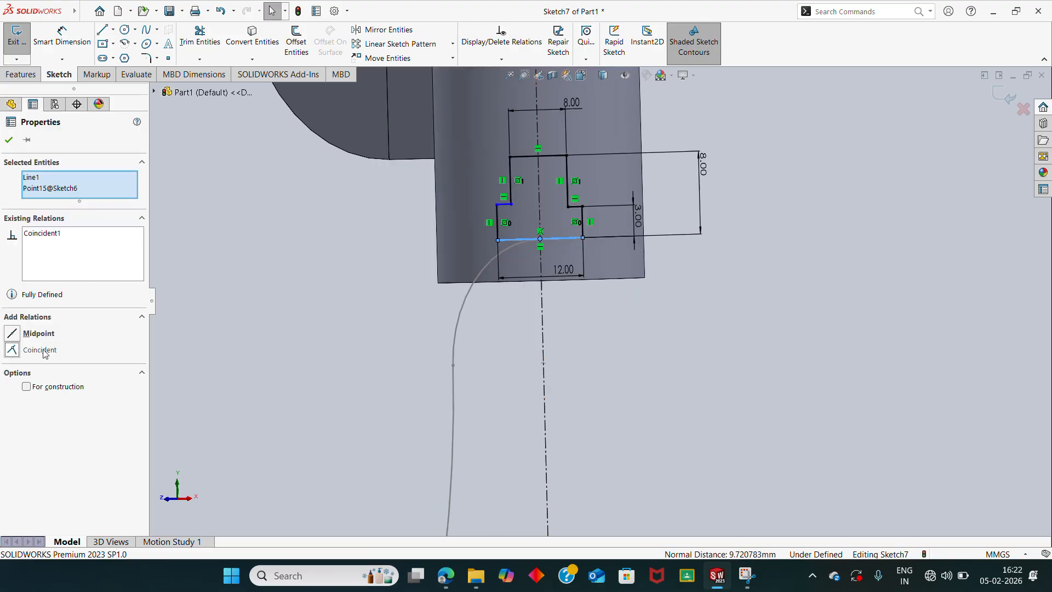
pyautogui.click(849, 339)
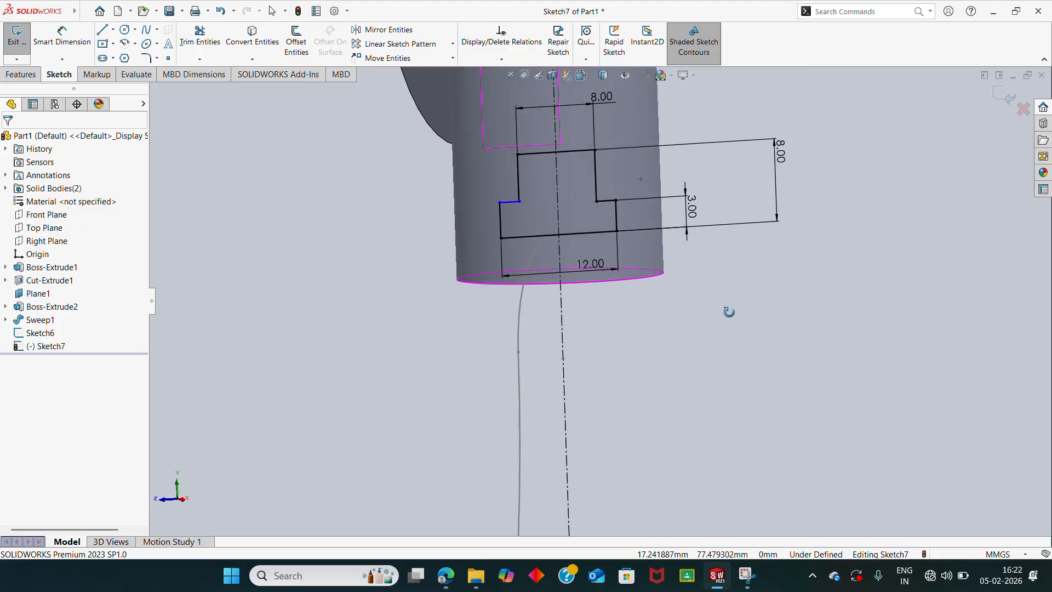
# Step: Make the flange's two short upper edges collinear and exit the T profile sketch
pyautogui.scroll(-4, 629, 210)
pyautogui.click(570, 215)
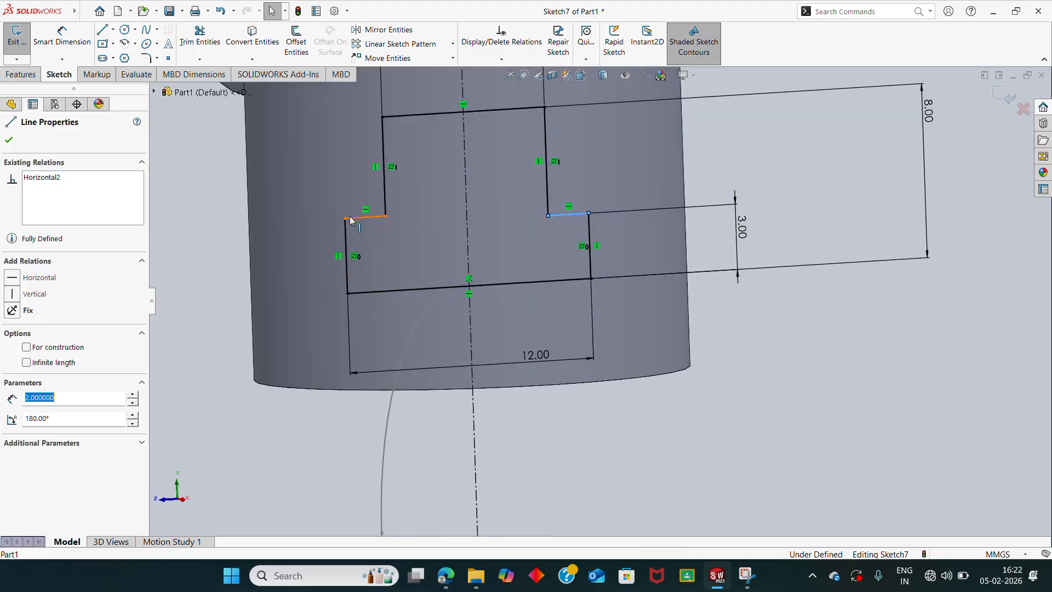
pyautogui.keyDown('ctrl'); pyautogui.click(353, 217); pyautogui.keyUp('ctrl')
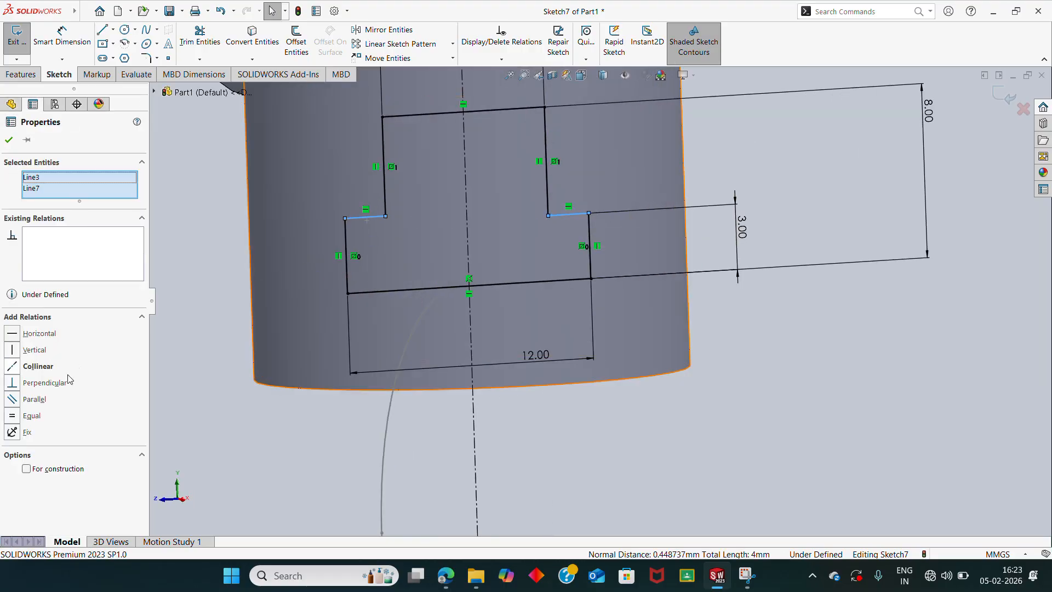
pyautogui.click(24, 366)
pyautogui.click(859, 357)
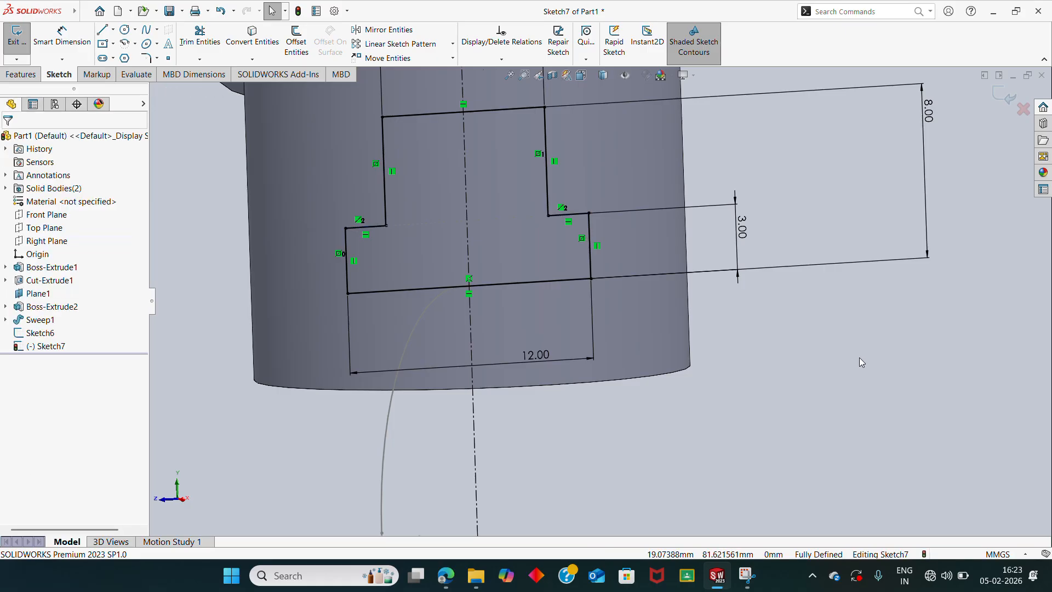
pyautogui.scroll(2, 859, 357)
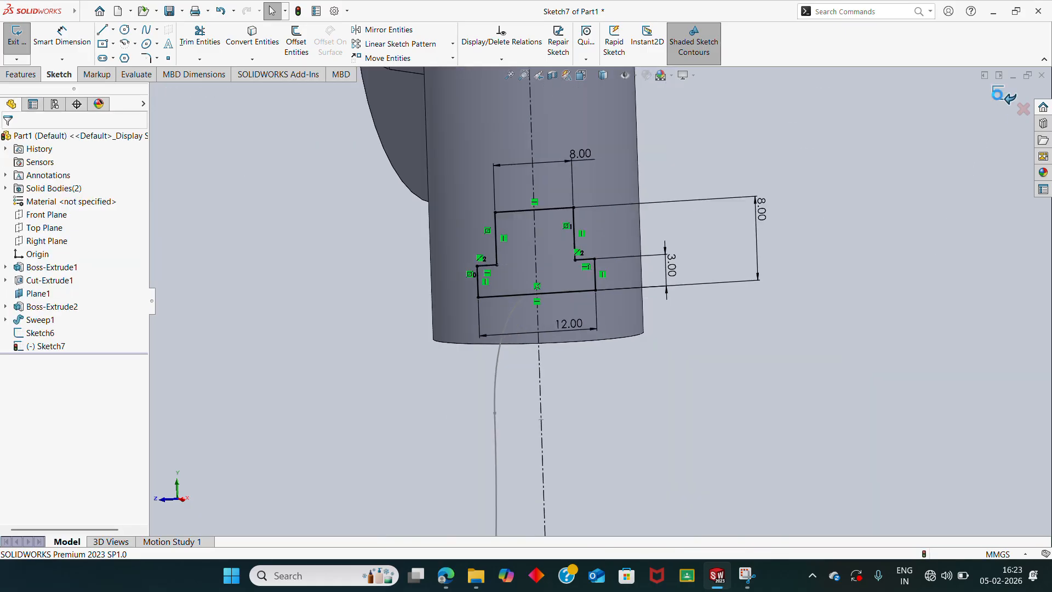
pyautogui.click(999, 97)
# Step: Start a Swept Boss/Base using the inverted-T sketch as the profile and the curved leg sketch as the path
pyautogui.scroll(3, 758, 251)
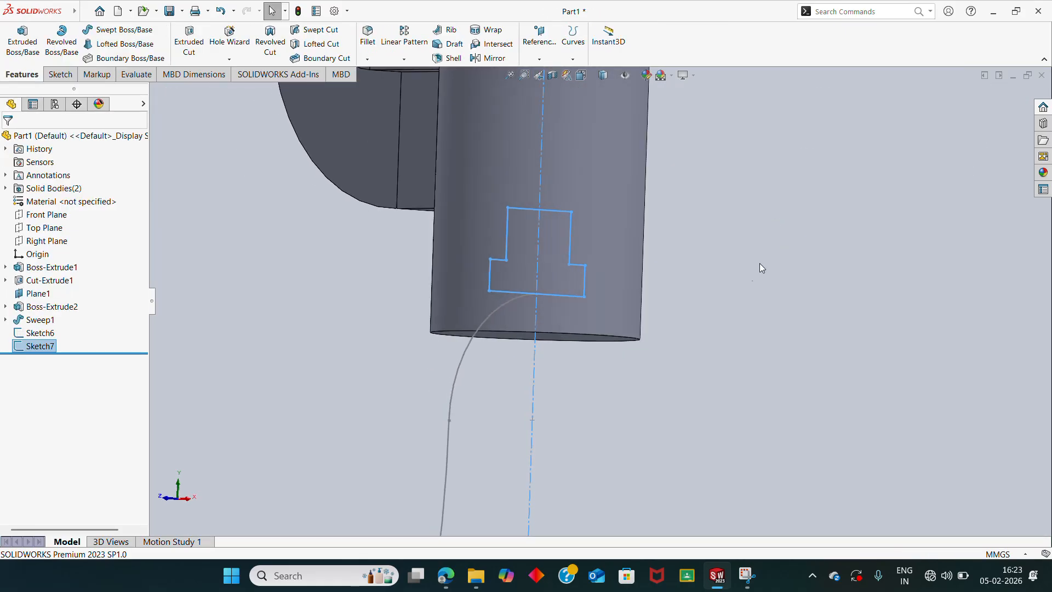
pyautogui.moveTo(693, 320); pyautogui.dragTo(578, 304, button='middle')
pyautogui.scroll(3, 755, 297)
pyautogui.click(332, 164)
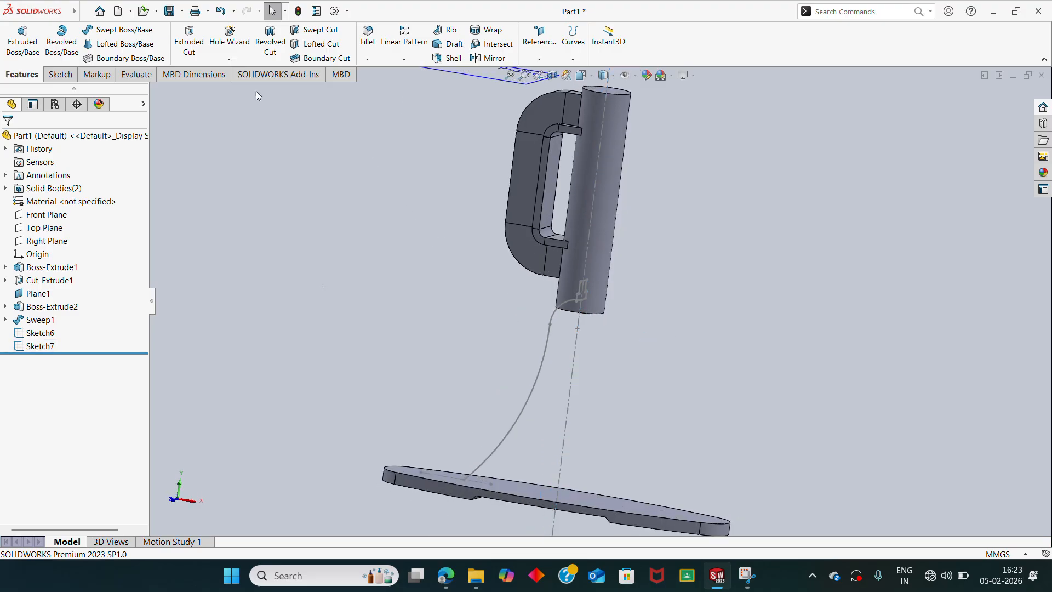
pyautogui.click(131, 30)
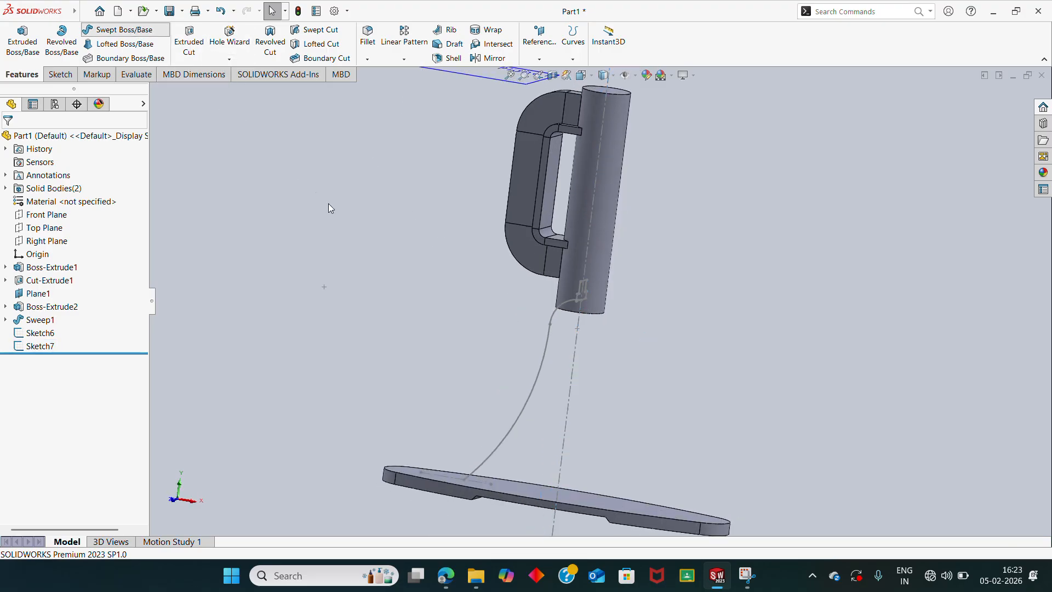
pyautogui.scroll(-2, 466, 261)
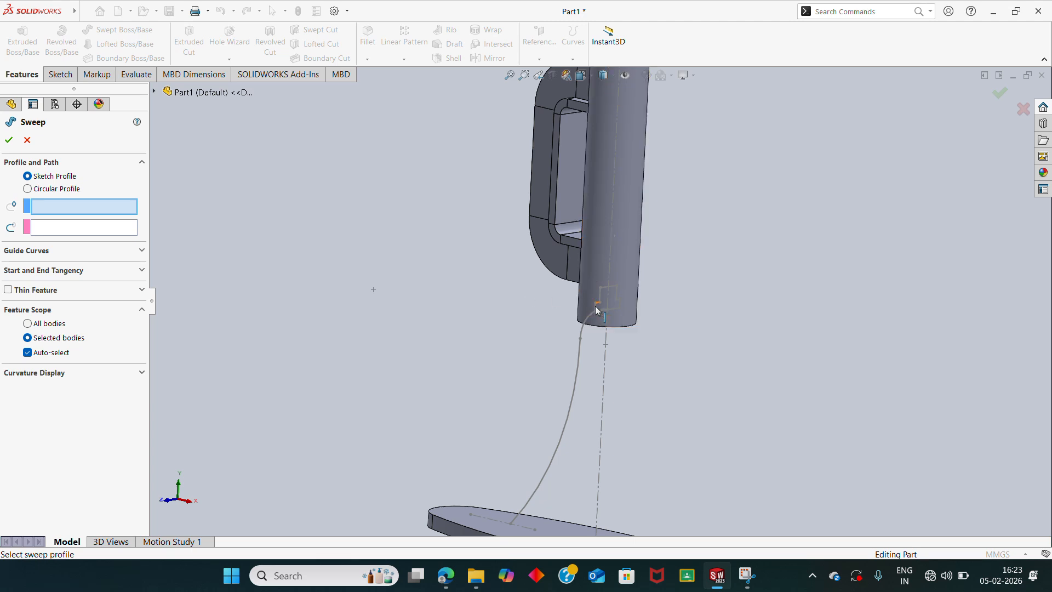
pyautogui.scroll(-2, 599, 310)
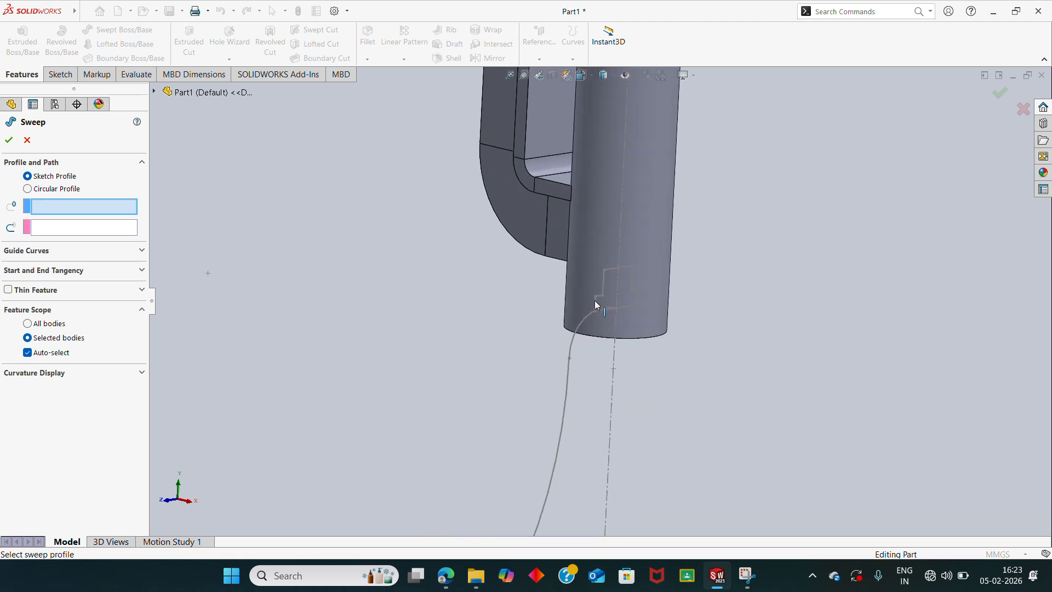
pyautogui.click(597, 303)
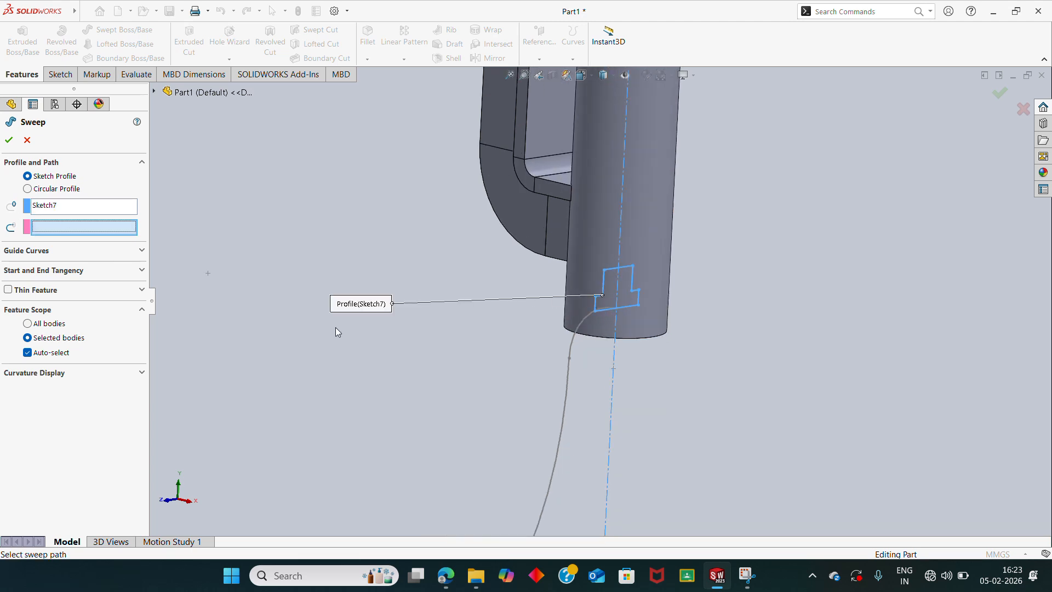
pyautogui.click(567, 370)
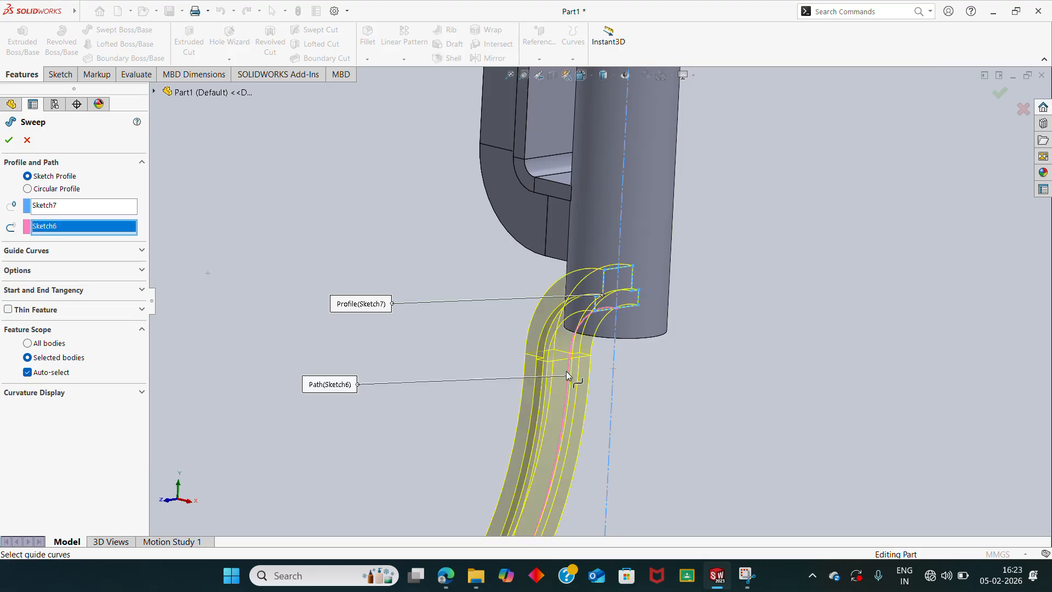
# Step: Inspect the sweep preview at the base plate and set the profile orientation to Keep Normal Constant
pyautogui.scroll(3, 573, 373)
pyautogui.scroll(-3, 564, 377)
pyautogui.scroll(-4, 575, 356)
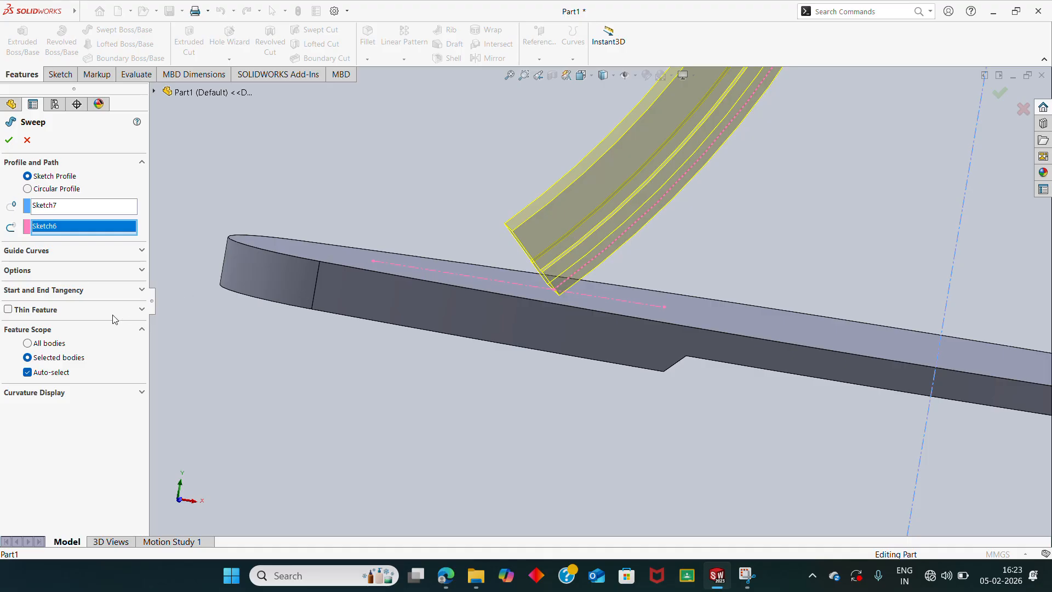
pyautogui.click(63, 271)
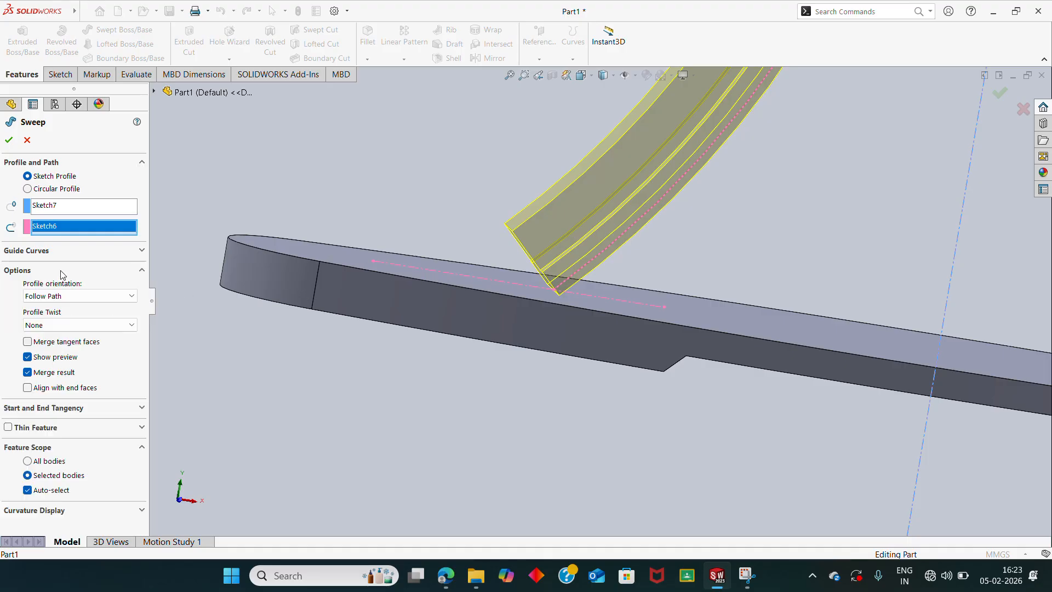
pyautogui.click(63, 298)
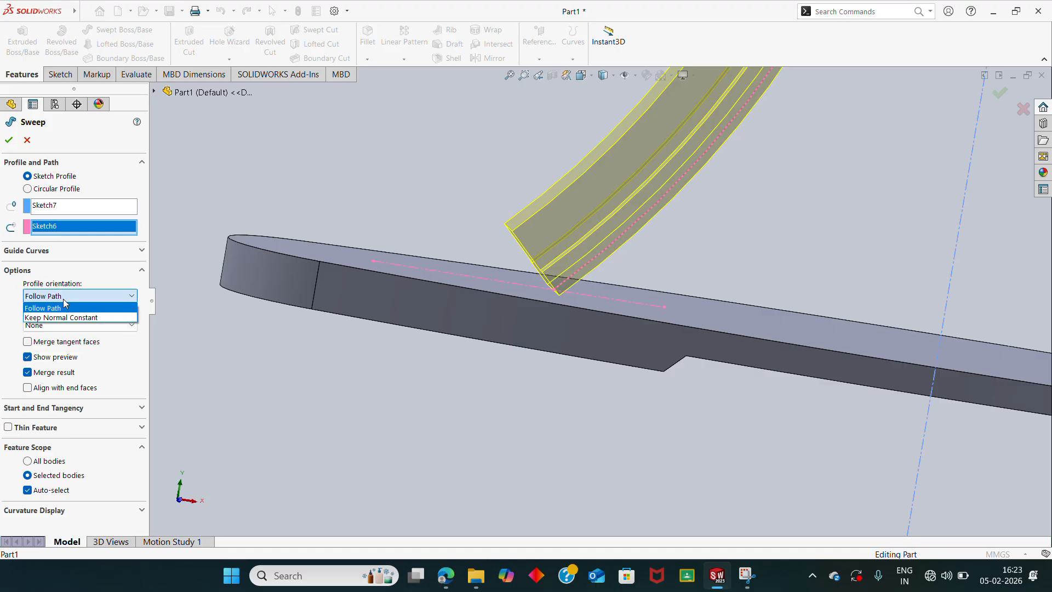
pyautogui.click(68, 318)
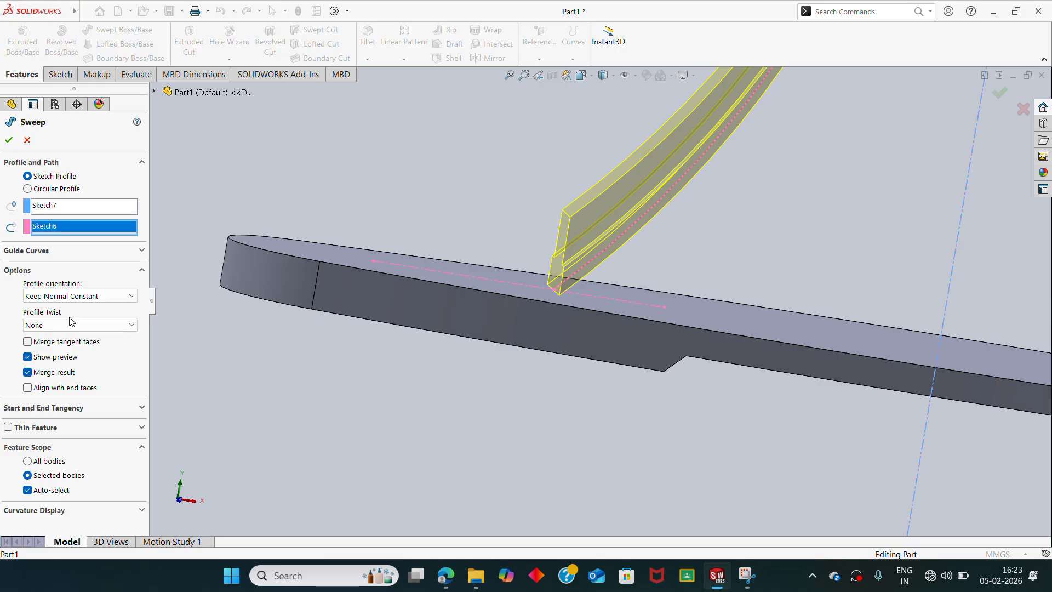
# Step: Set the sweep's profile orientation to Follow Path, align it with the end faces and complete the leg sweep
pyautogui.click(73, 296)
pyautogui.click(74, 307)
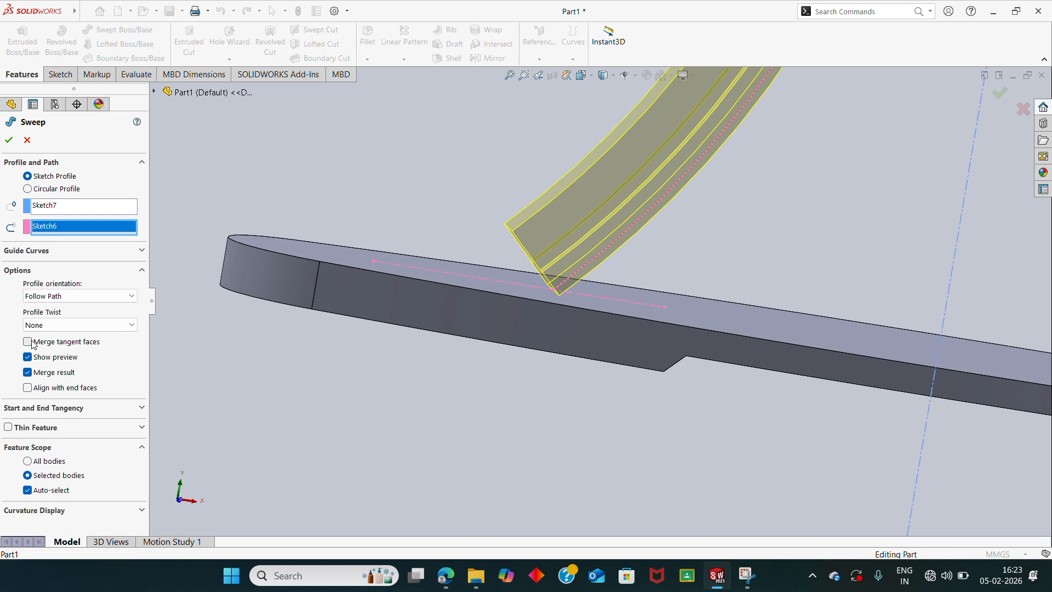
pyautogui.click(27, 388)
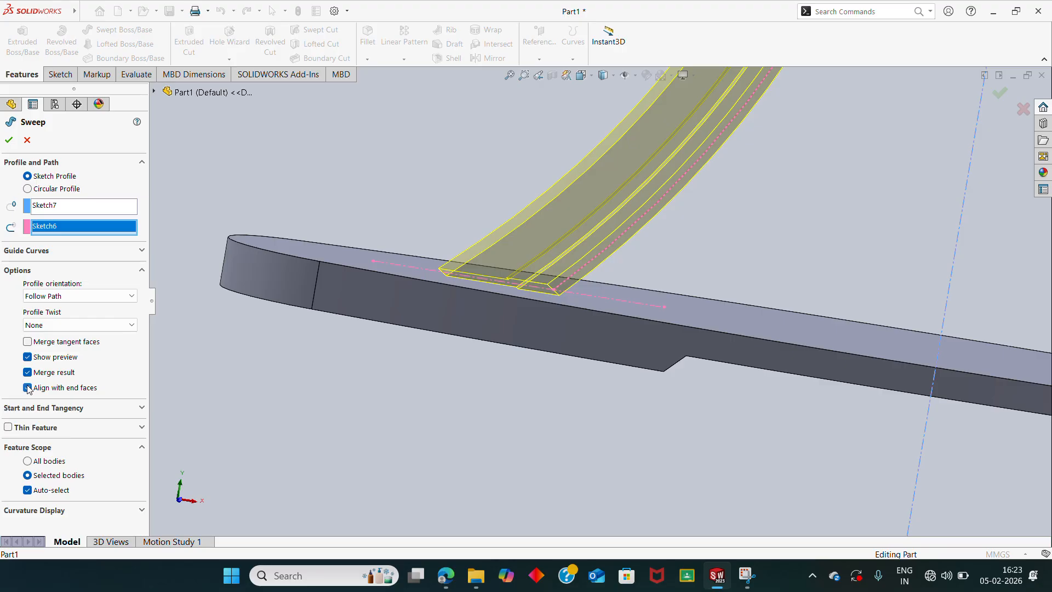
pyautogui.scroll(10, 389, 333)
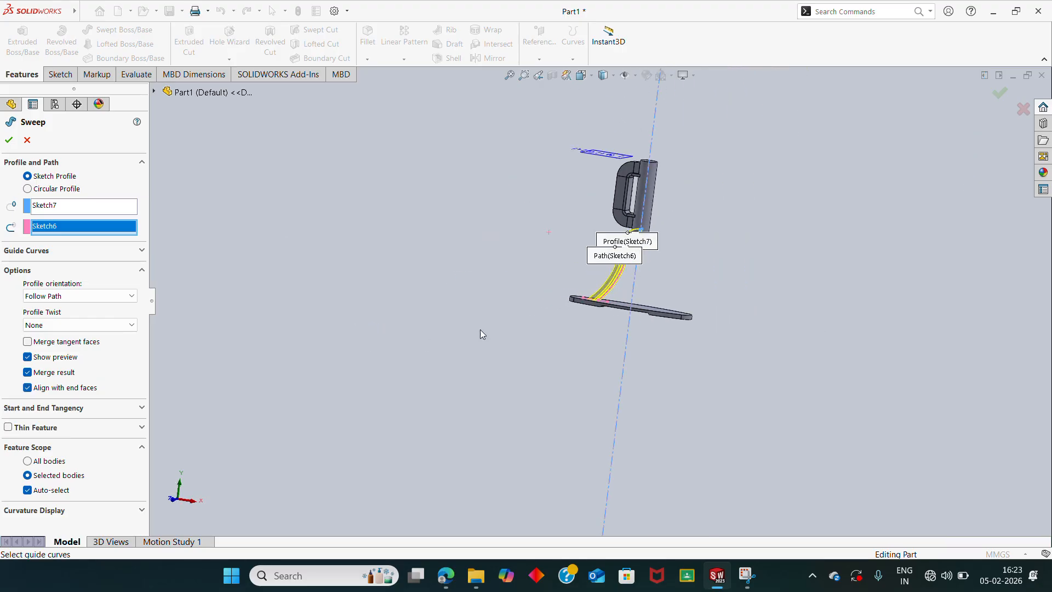
pyautogui.scroll(-10, 597, 312)
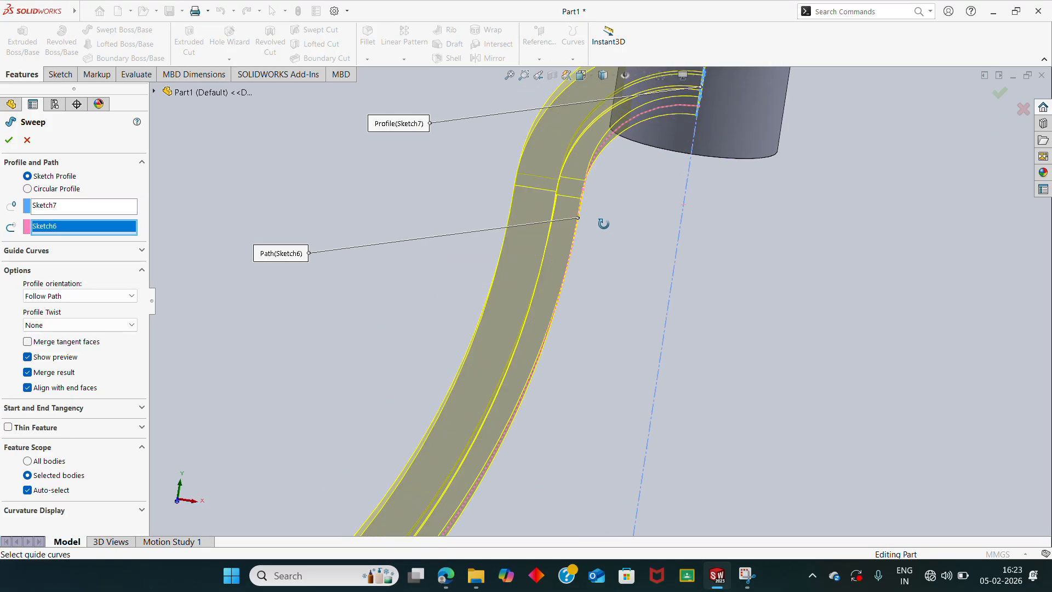
pyautogui.press('f')
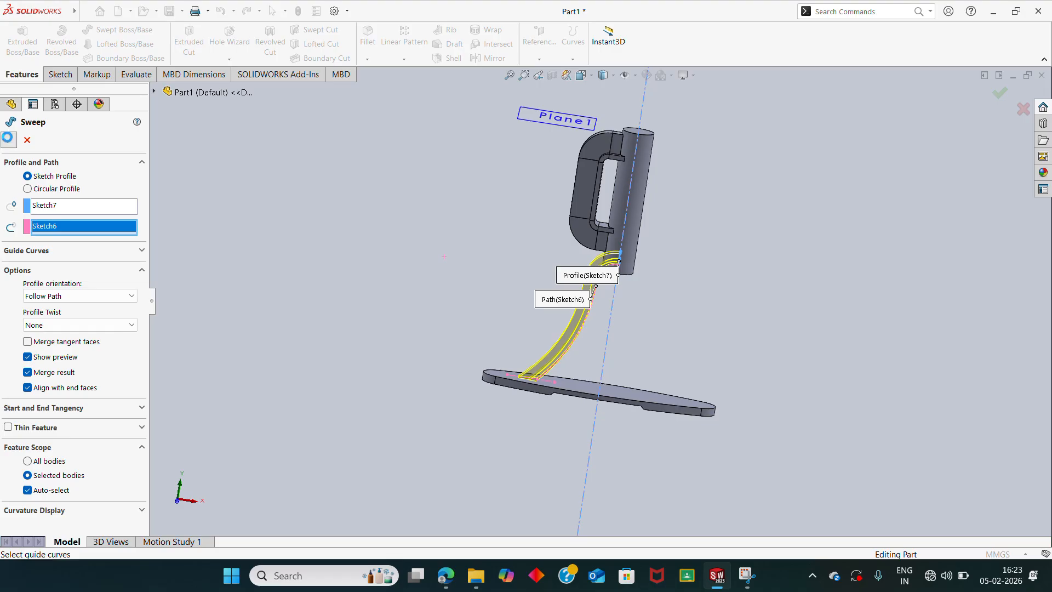
pyautogui.press('Return')
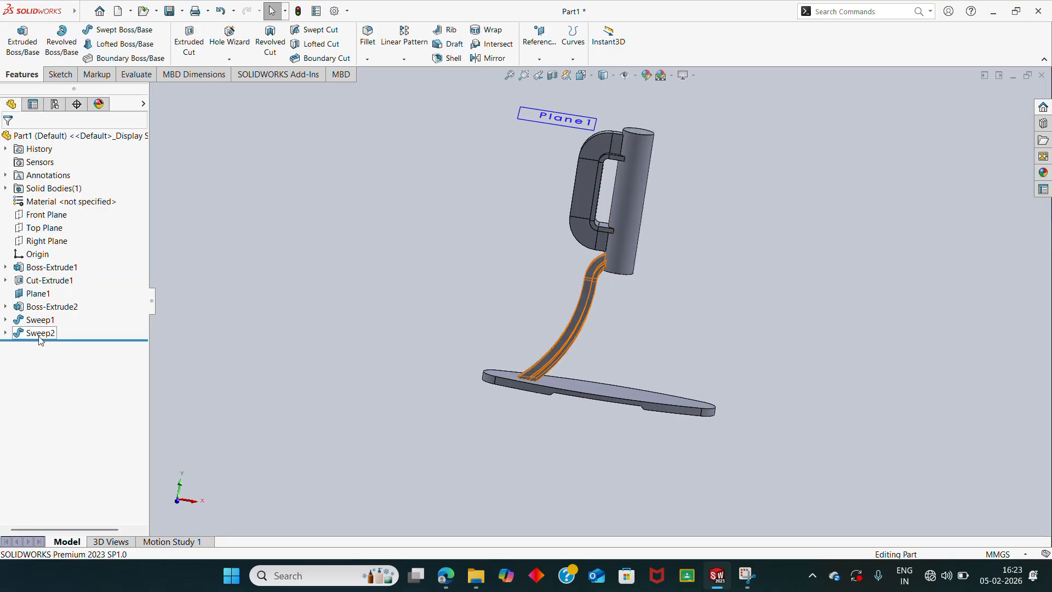
# Step: Mirror the swept leg about the Right Plane to create the opposite leg
pyautogui.click(42, 333)
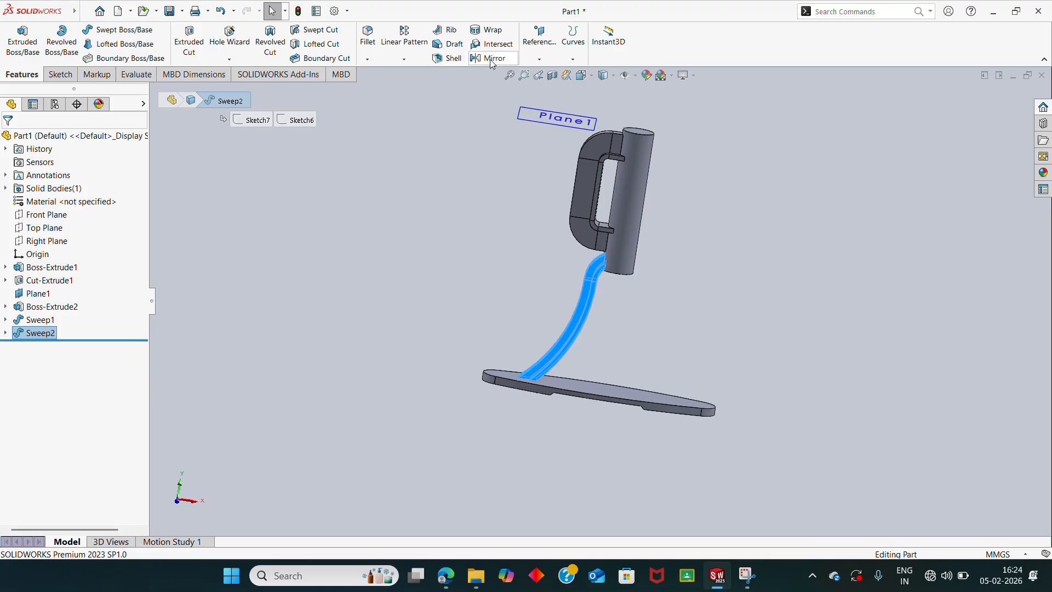
pyautogui.click(494, 59)
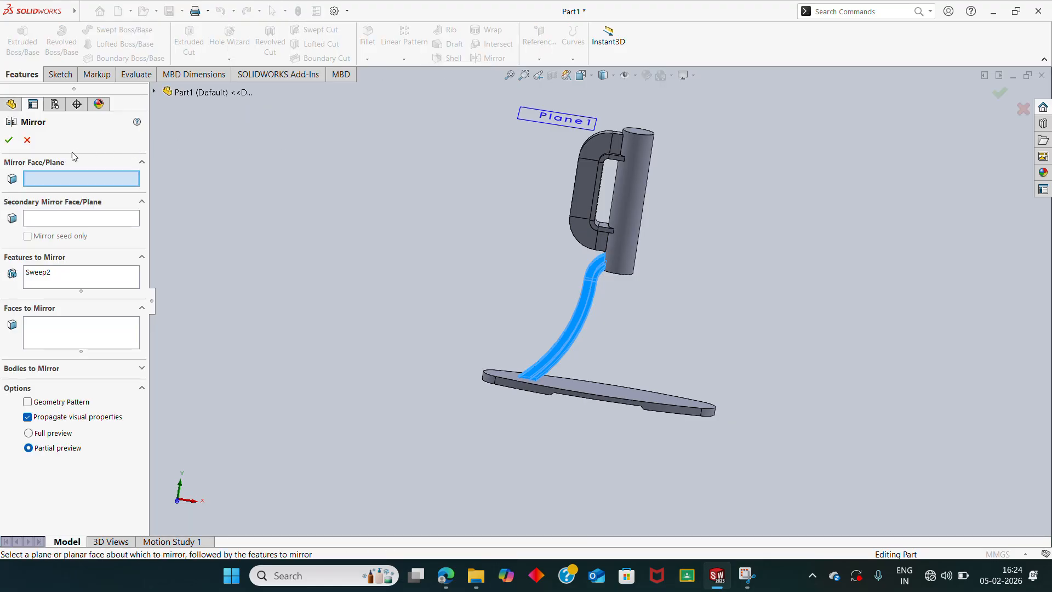
pyautogui.click(154, 92)
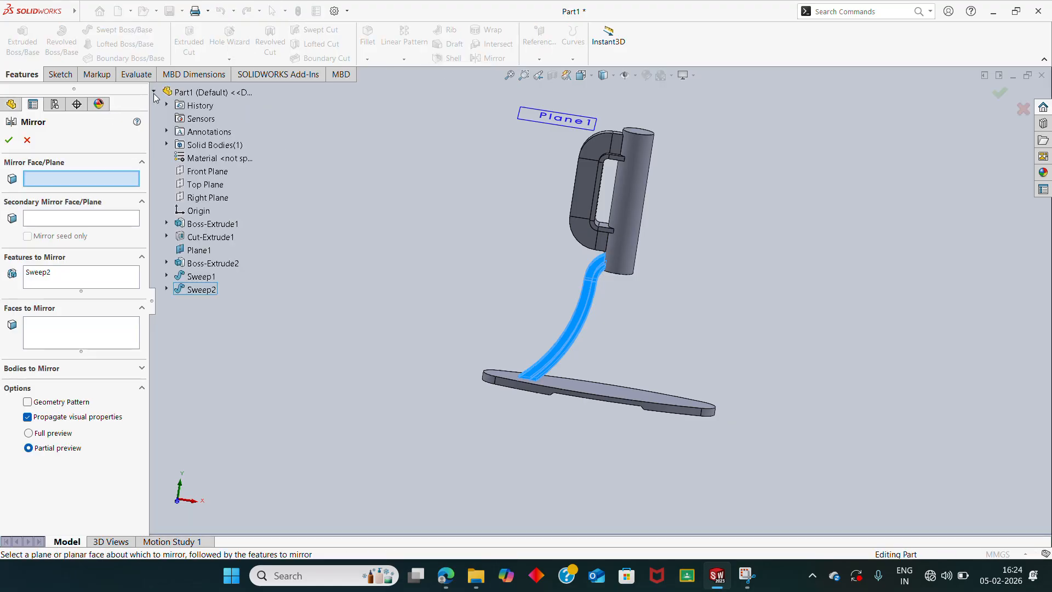
pyautogui.click(207, 199)
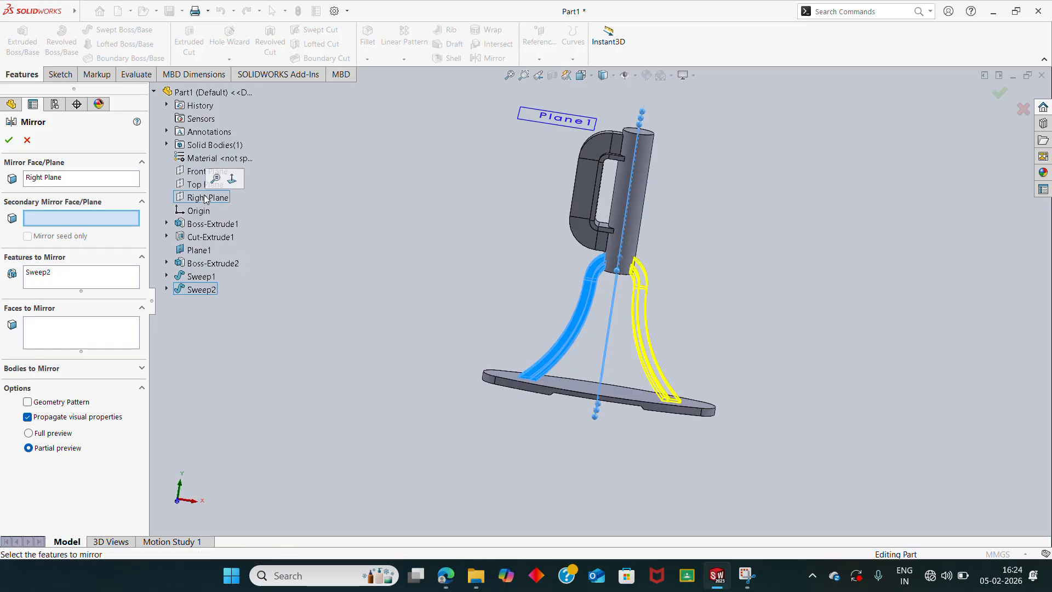
pyautogui.click(10, 140)
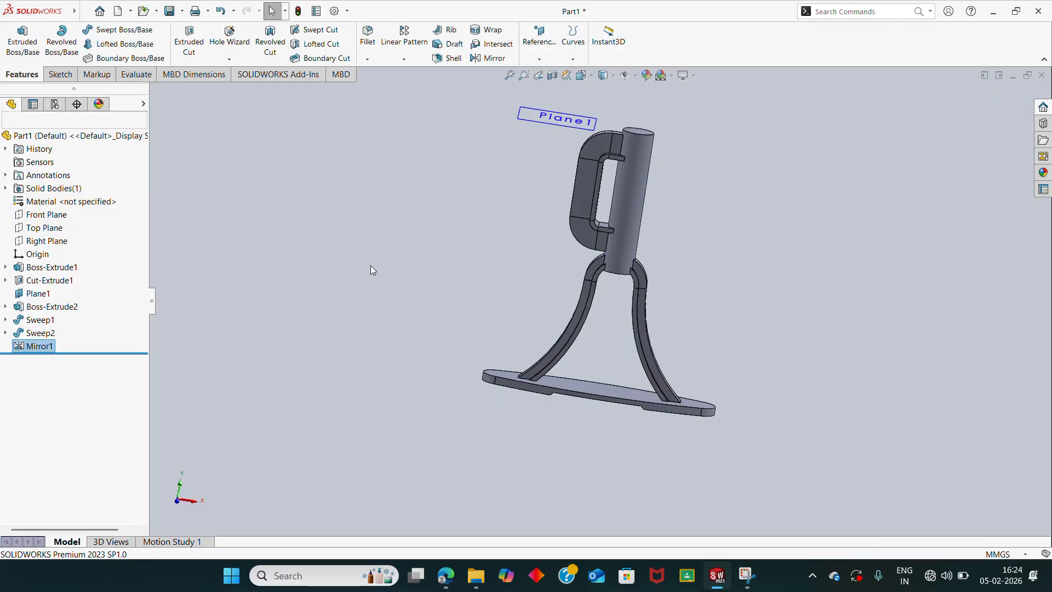
# Step: Check the exercise drawing's page number and save the part as Part79
pyautogui.moveTo(499, 271); pyautogui.dragTo(450, 307, button='middle')
pyautogui.scroll(-3, 517, 357)
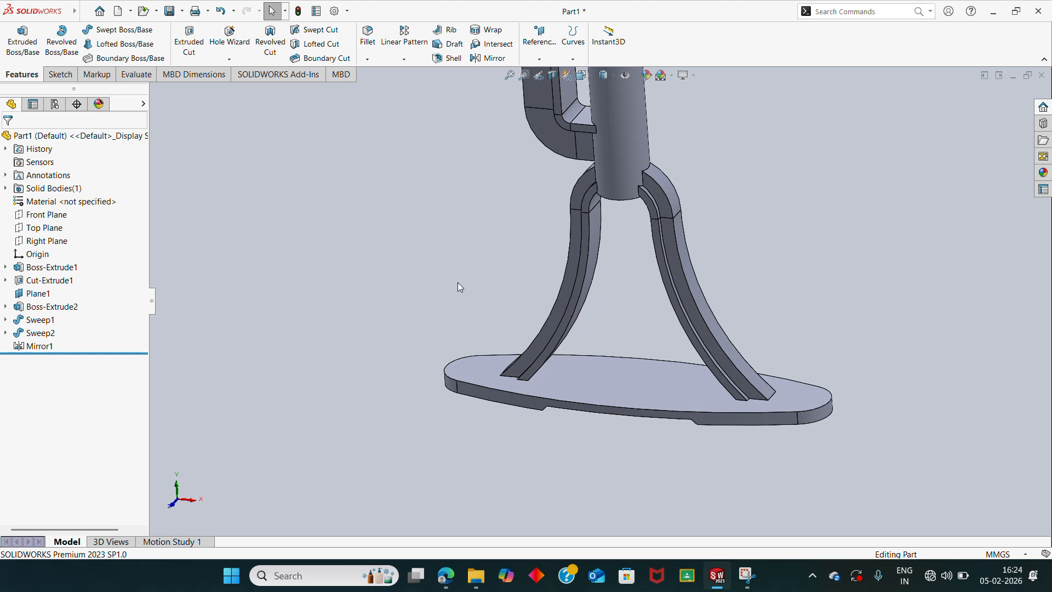
pyautogui.click(447, 576)
pyautogui.keyDown('ctrl'); pyautogui.scroll(-3, 528, 388); pyautogui.keyUp('ctrl')
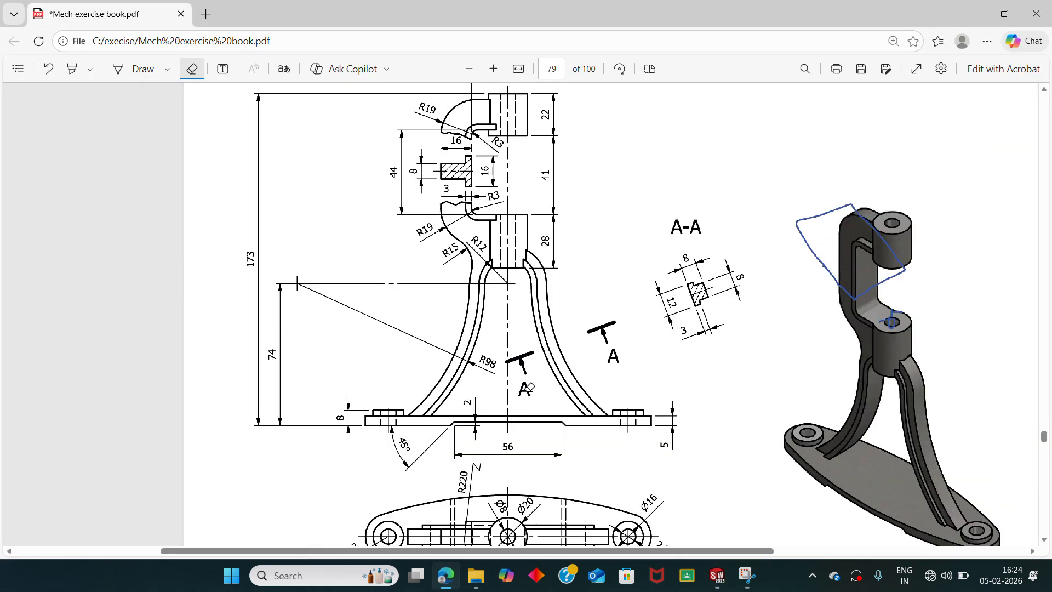
pyautogui.press('super')
pyautogui.hotkey('alt', 'Tab')
pyautogui.hotkey('alt', 'Tab')
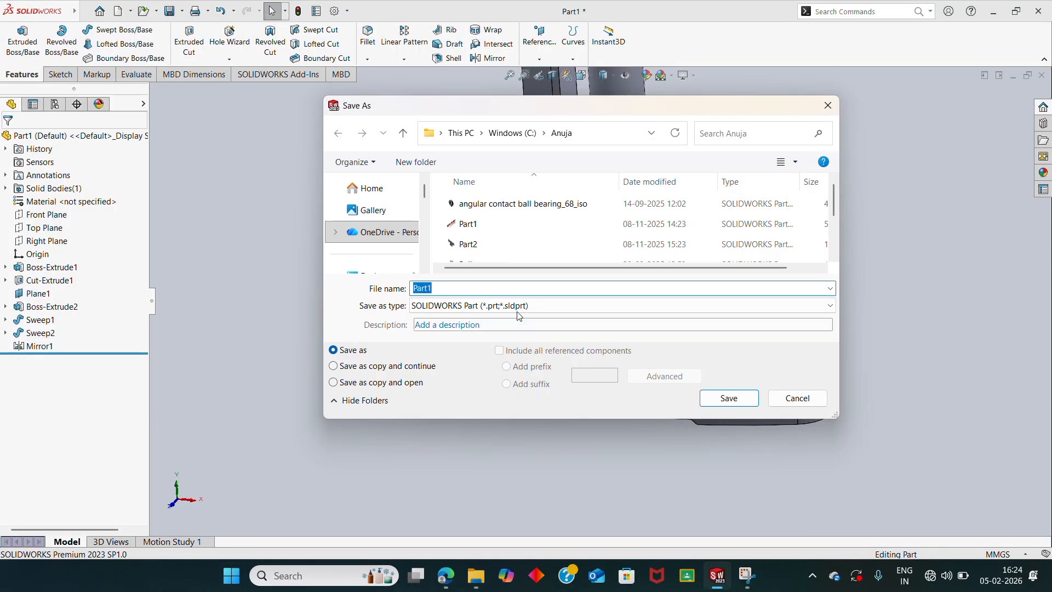
pyautogui.click(457, 292)
pyautogui.press('BackSpace')
pyautogui.write('79')
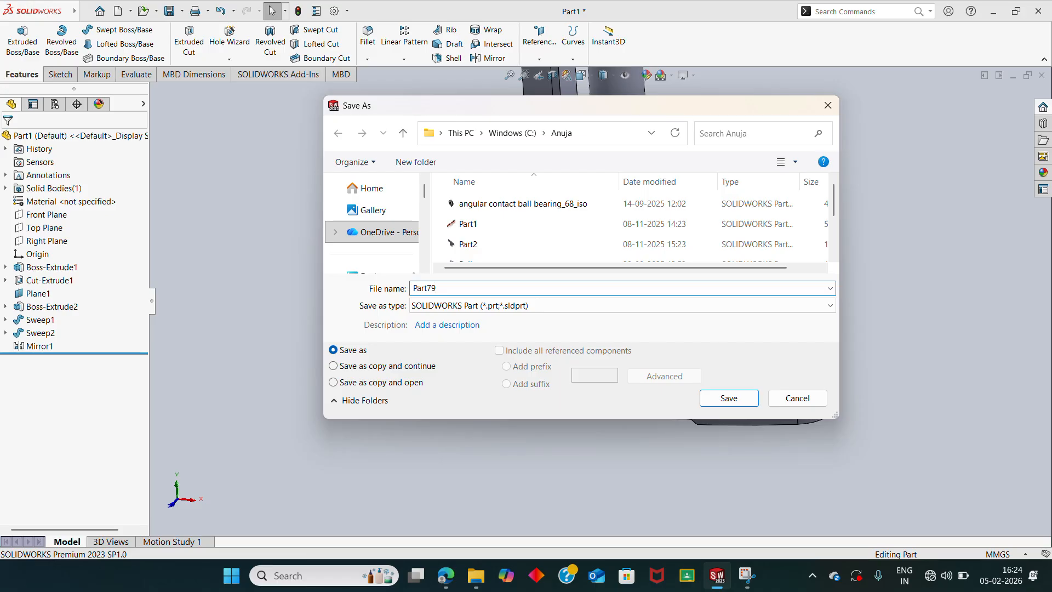
pyautogui.press('Return')
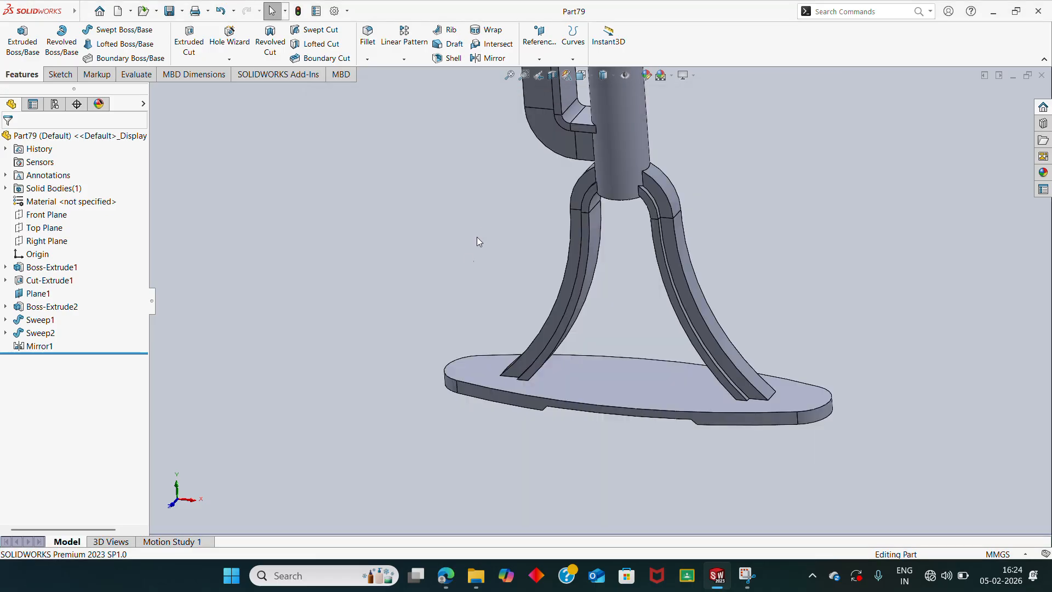
# Step: Examine the mirrored legs, then the cylinder, leg and base dimensions on page 79 of the exercise book
pyautogui.scroll(-1, 530, 373)
pyautogui.scroll(-3, 530, 373)
pyautogui.moveTo(543, 360); pyautogui.dragTo(603, 330, button='middle')
pyautogui.scroll(4, 600, 316)
pyautogui.scroll(1, 531, 307)
pyautogui.scroll(2, 531, 307)
pyautogui.scroll(-3, 614, 273)
pyautogui.click(446, 575)
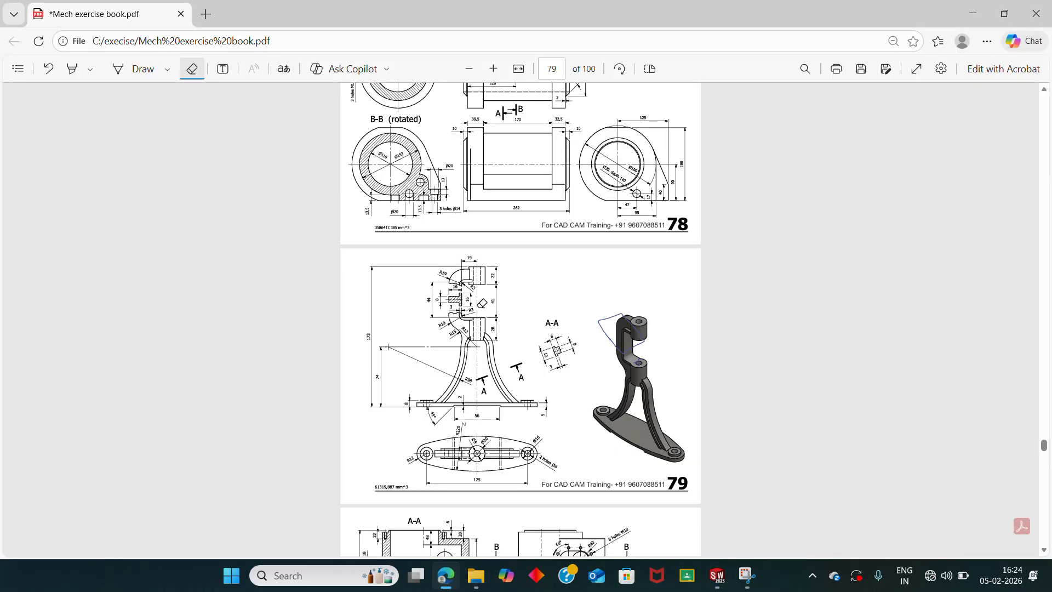
pyautogui.scroll(-3, 520, 319)
pyautogui.keyDown('ctrl'); pyautogui.scroll(3, 475, 260); pyautogui.keyUp('ctrl')
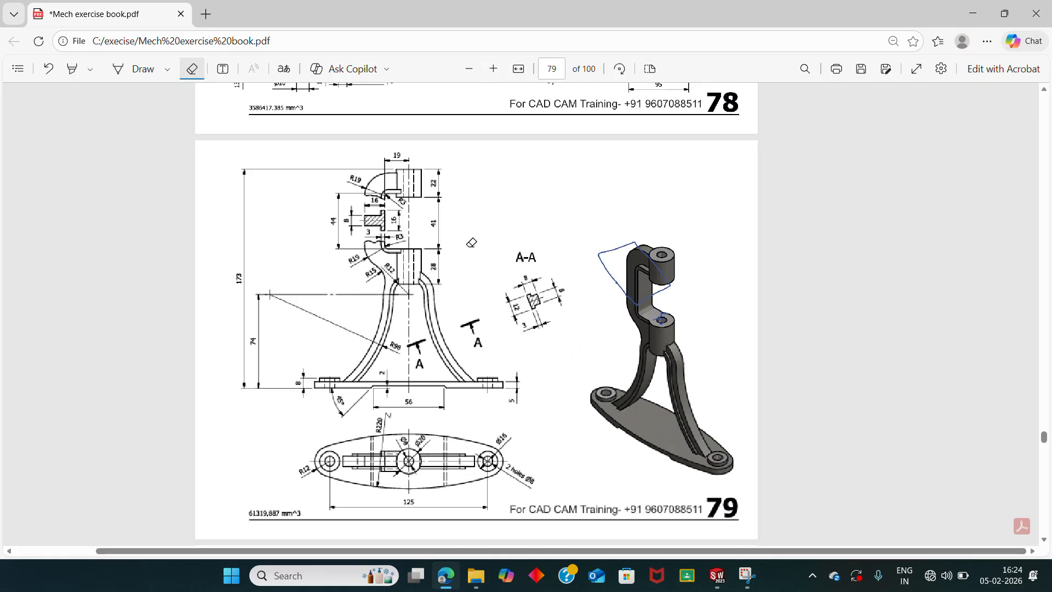
pyautogui.scroll(-3, 380, 226)
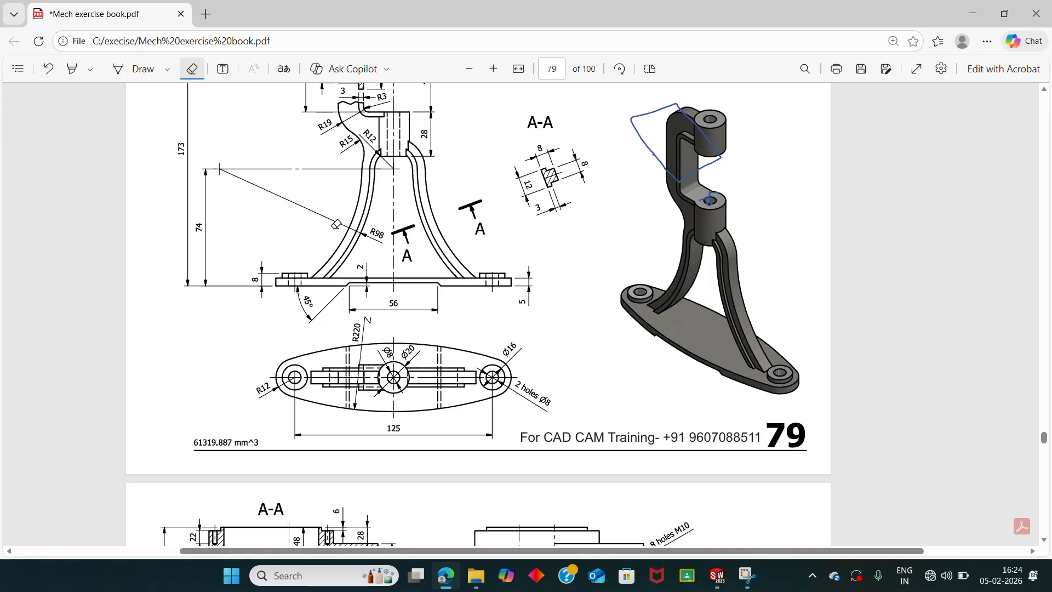
pyautogui.keyDown('ctrl'); pyautogui.scroll(2, 742, 401); pyautogui.keyUp('ctrl')
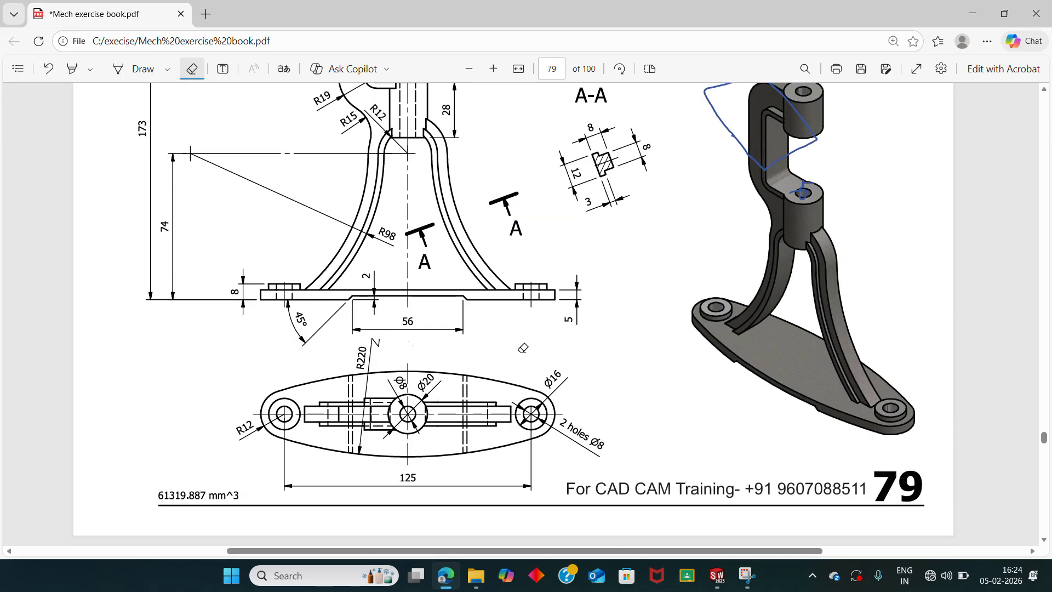
pyautogui.scroll(3, 409, 281)
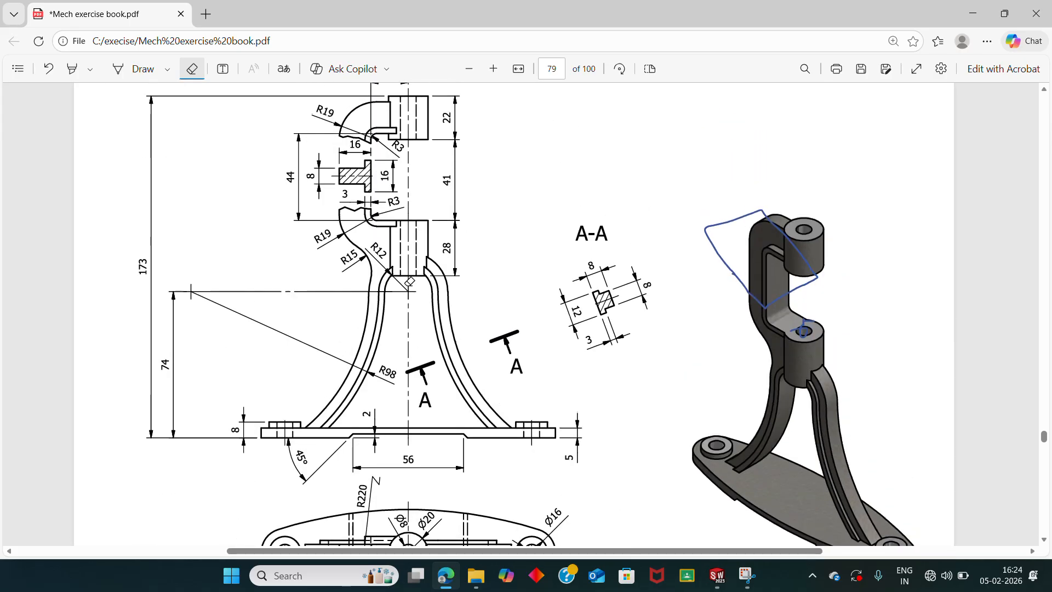
pyautogui.scroll(-1, 479, 463)
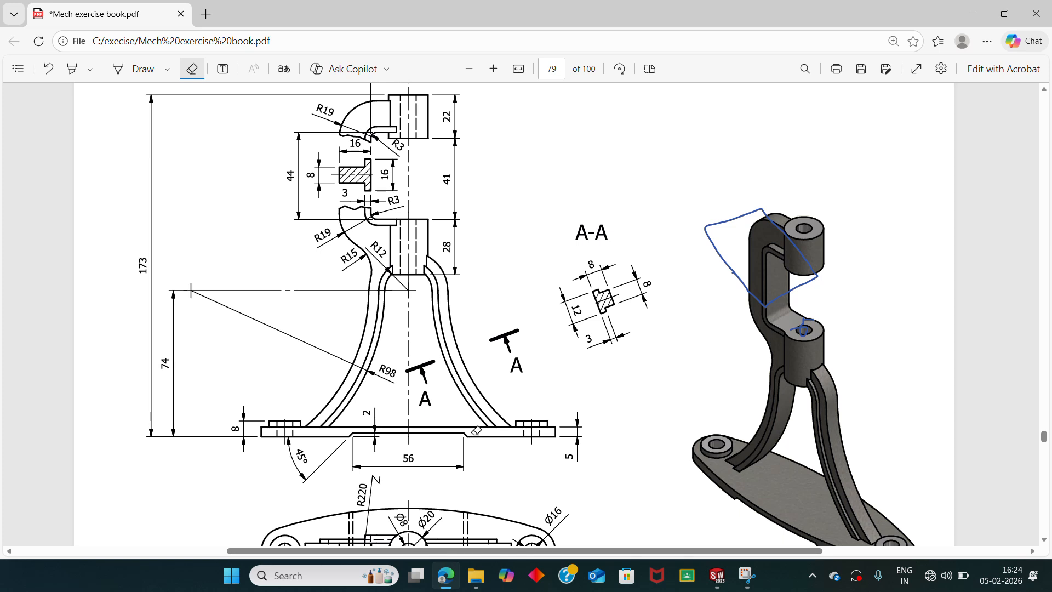
pyautogui.click(973, 13)
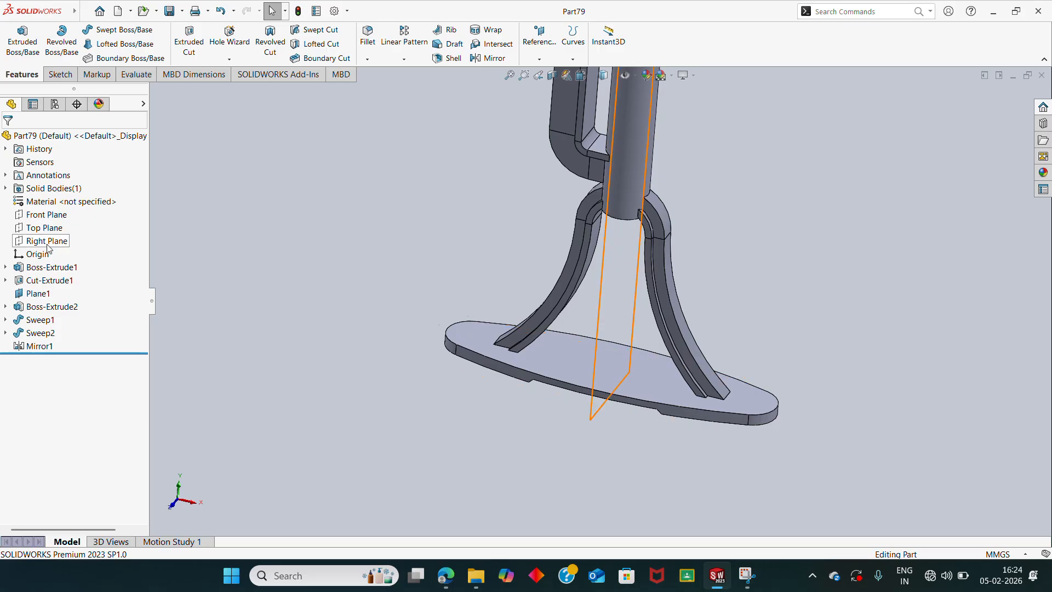
# Step: Sketch a center rectangle about 29 by 26.5 mm on the Front Plane, across the cylinder beside the handle opening
pyautogui.click(48, 215)
pyautogui.click(57, 199)
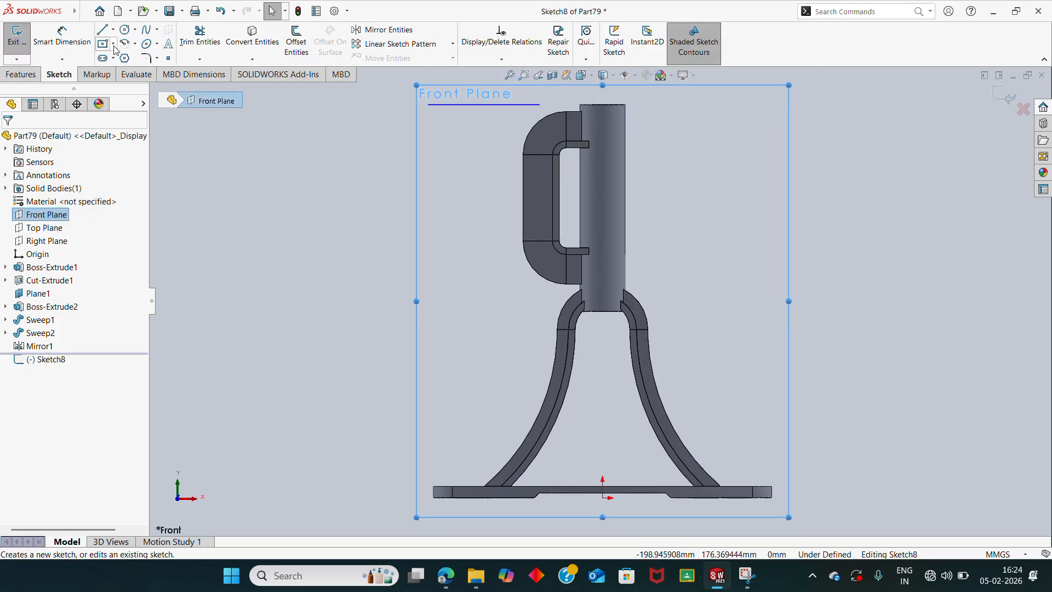
pyautogui.click(101, 44)
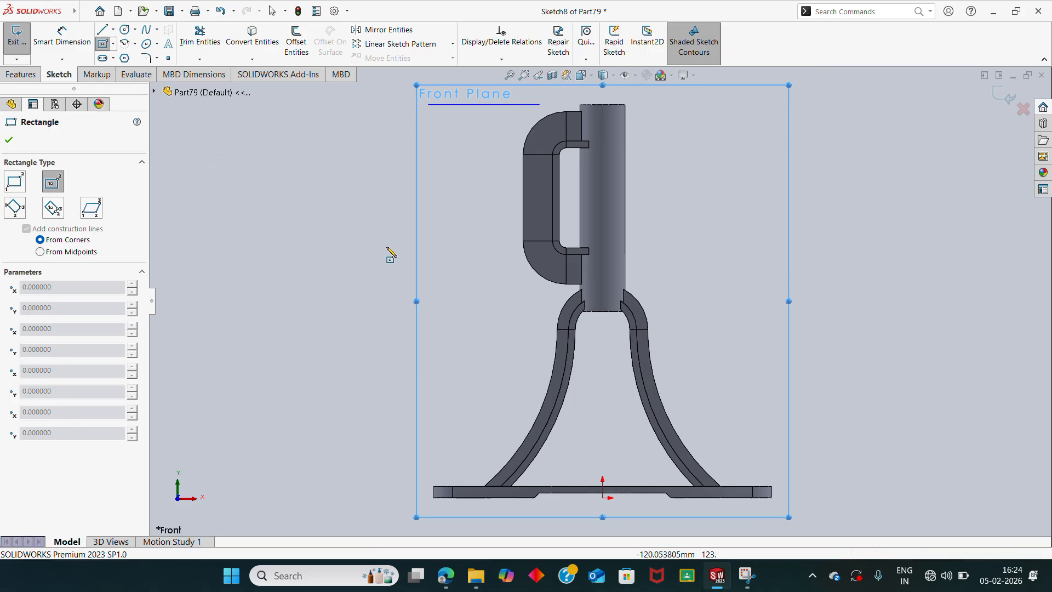
pyautogui.click(607, 202)
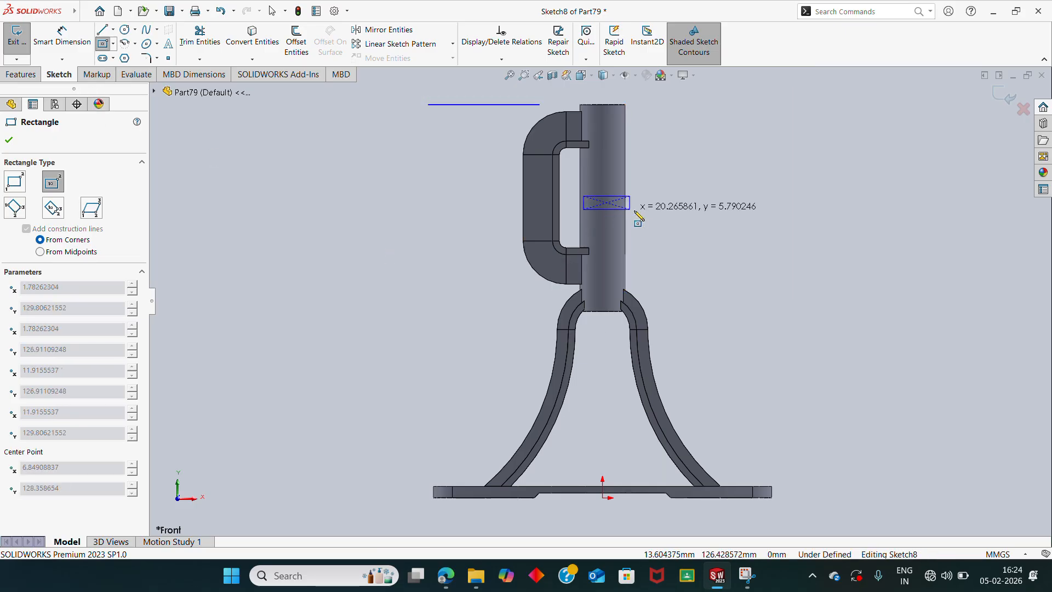
pyautogui.click(641, 234)
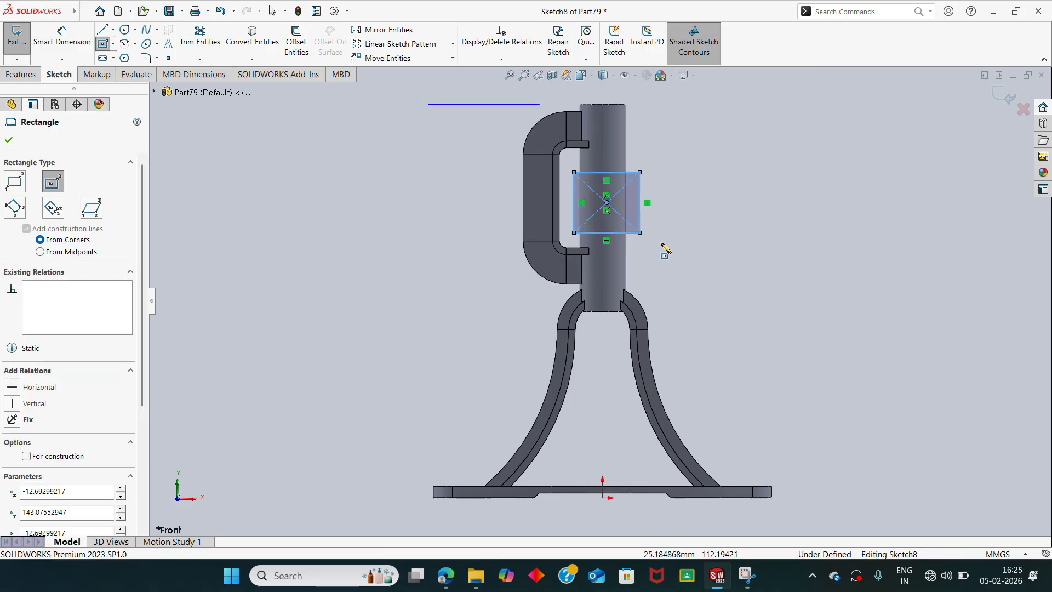
pyautogui.press('Escape')
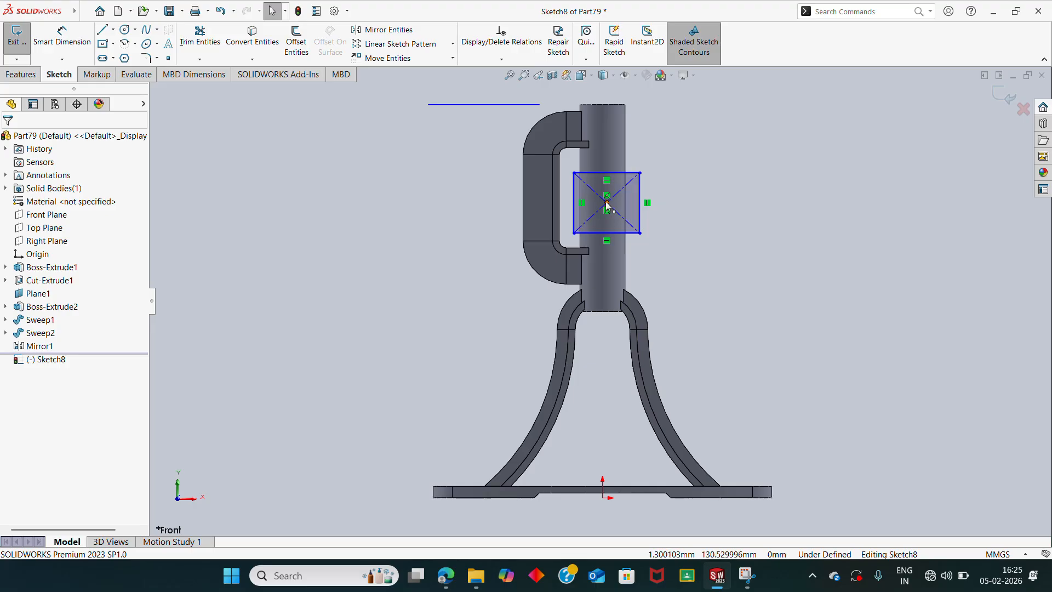
# Step: Align the rectangle's center point vertically with the origin
pyautogui.click(607, 203)
pyautogui.keyDown('ctrl'); pyautogui.click(602, 499); pyautogui.keyUp('ctrl')
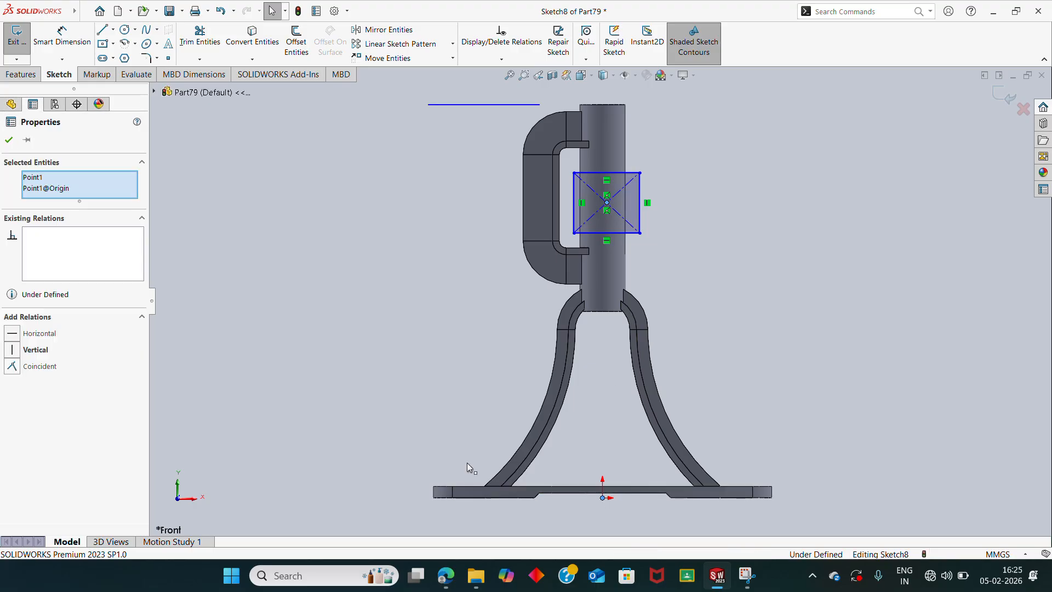
pyautogui.click(12, 350)
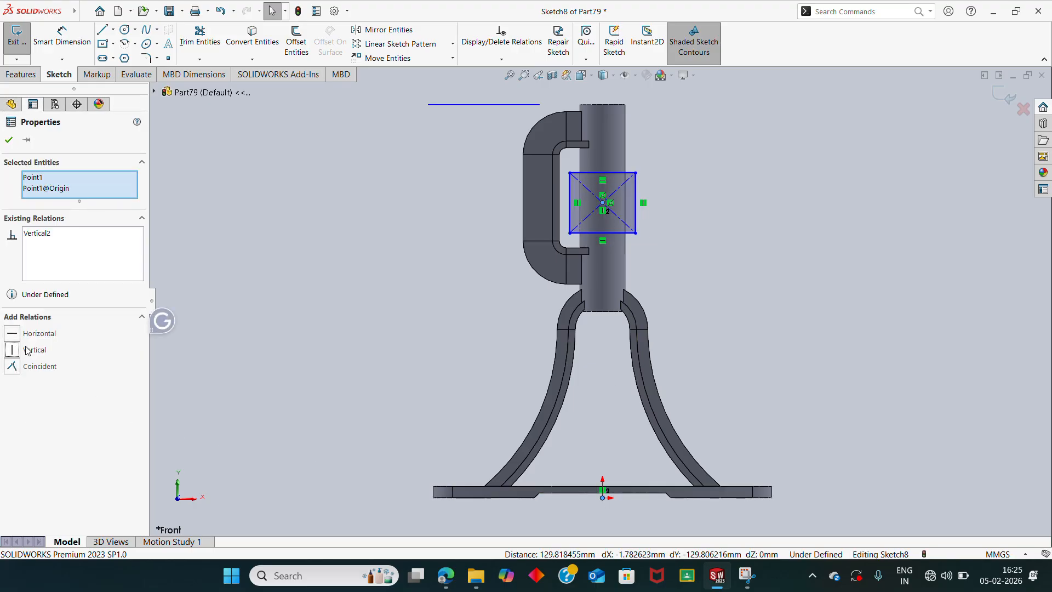
pyautogui.press('Escape')
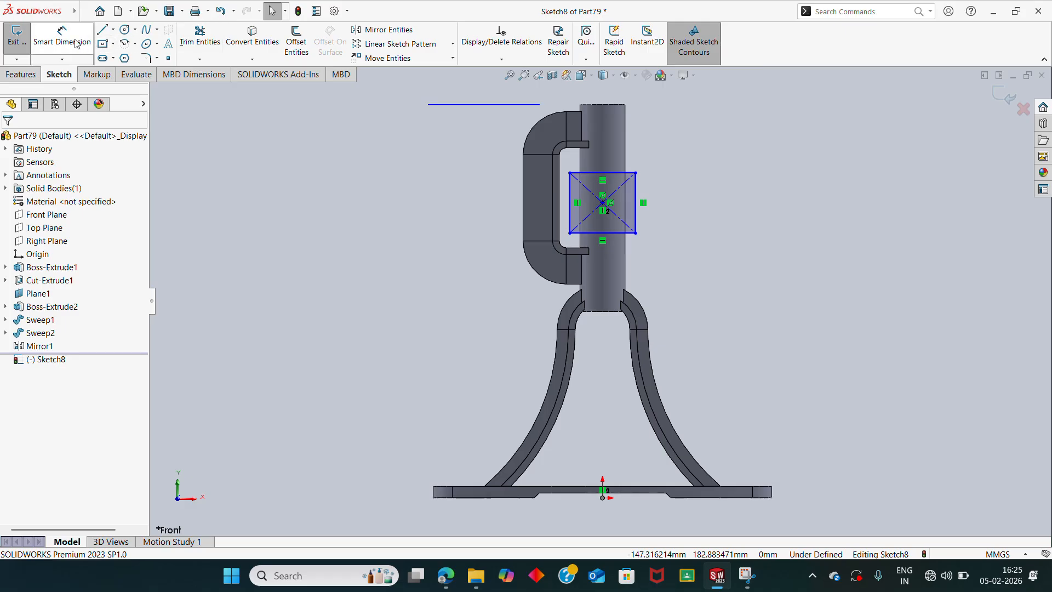
# Step: Check the cylinder gap on page 79 and dimension the rectangle's height as 41 mm
pyautogui.click(60, 41)
pyautogui.scroll(-2, 493, 220)
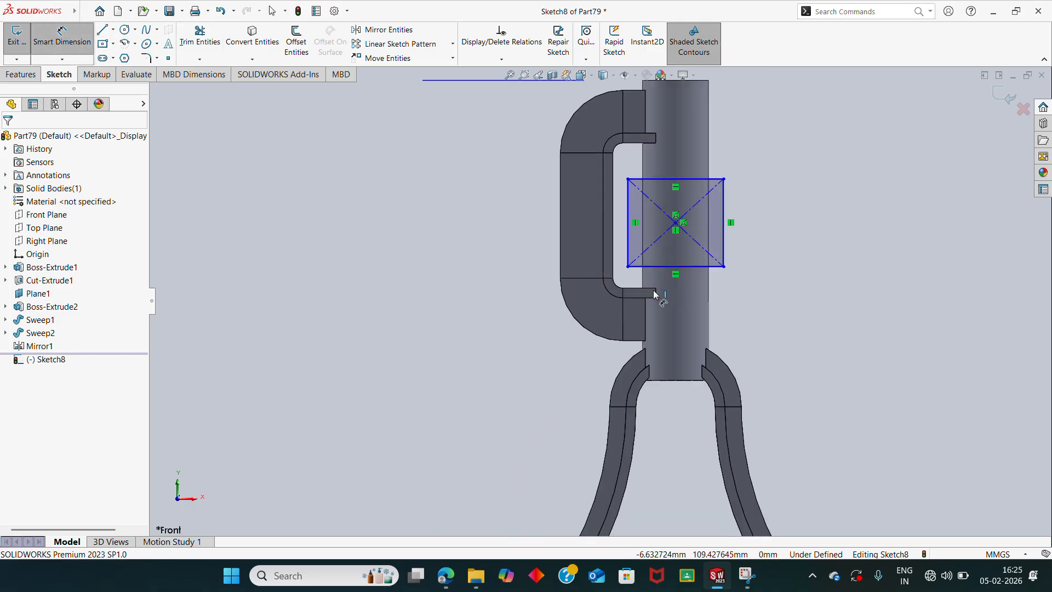
pyautogui.click(458, 579)
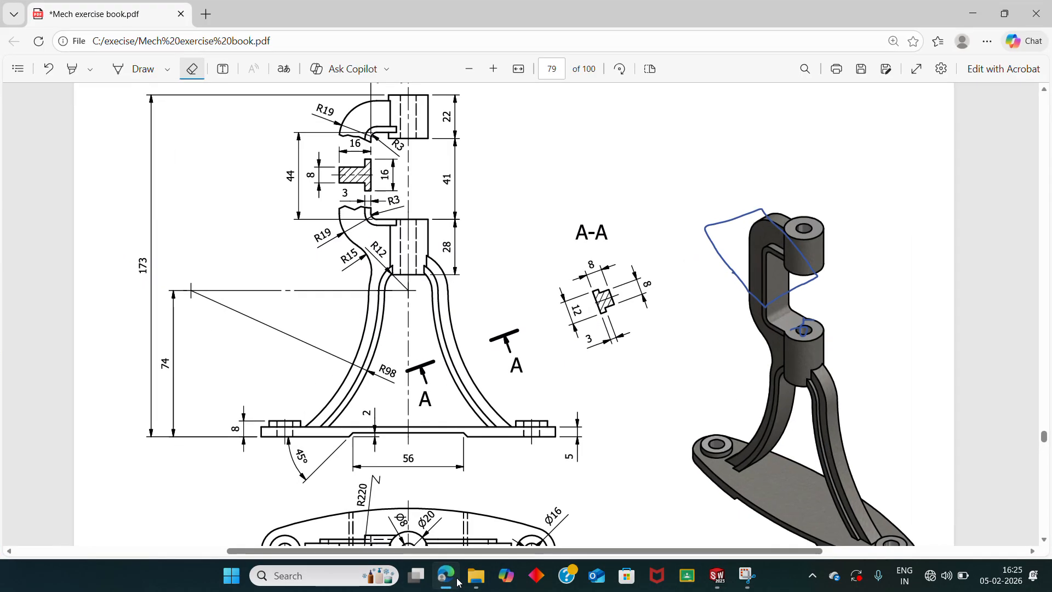
pyautogui.click(458, 582)
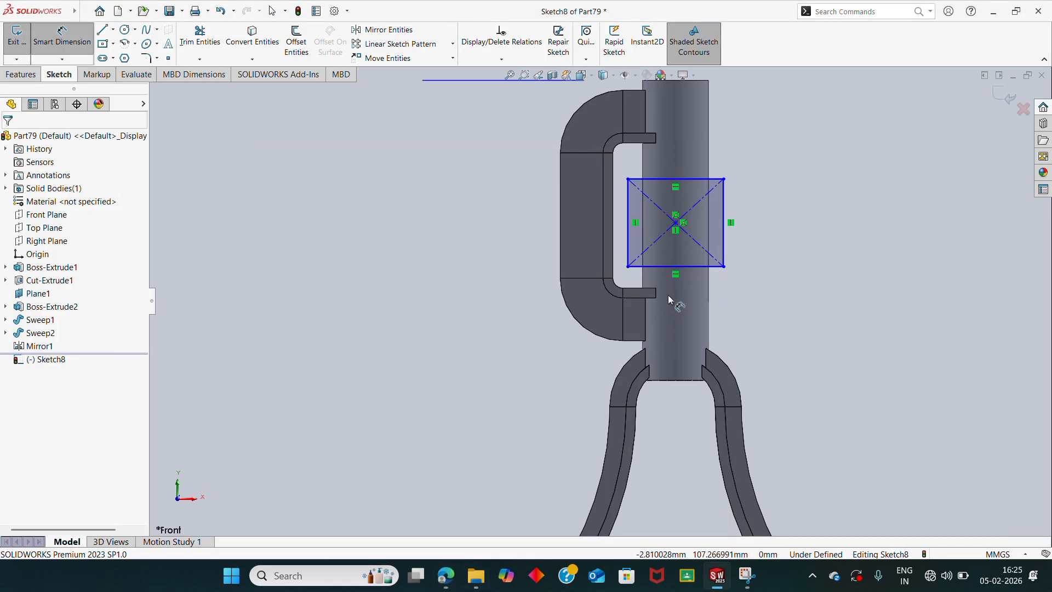
pyautogui.click(725, 203)
pyautogui.click(788, 213)
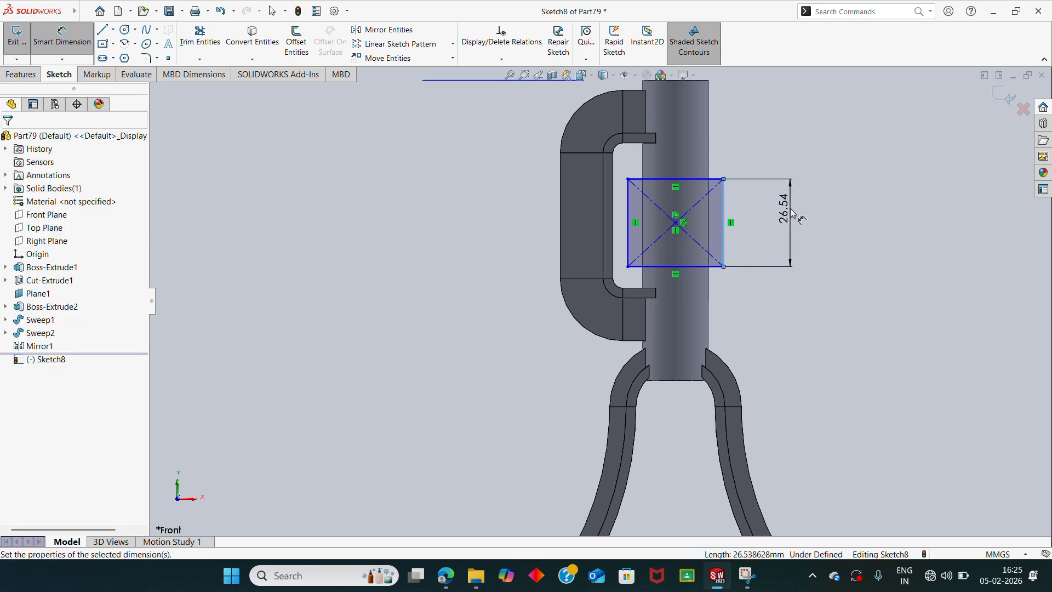
pyautogui.write('41')
pyautogui.press('Return')
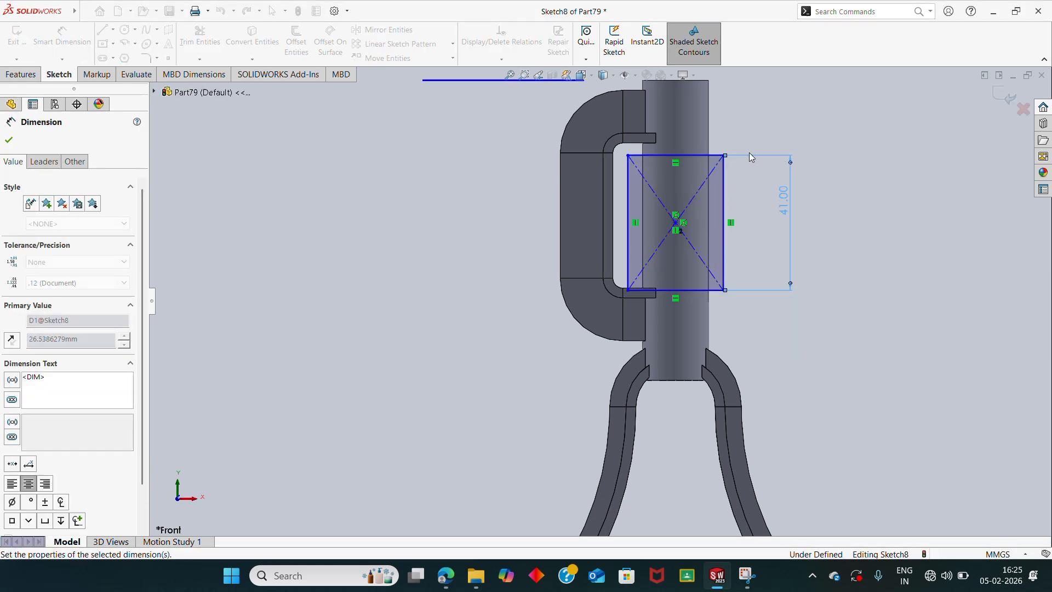
# Step: Dimension the rectangle's width as 28 mm
pyautogui.click(713, 156)
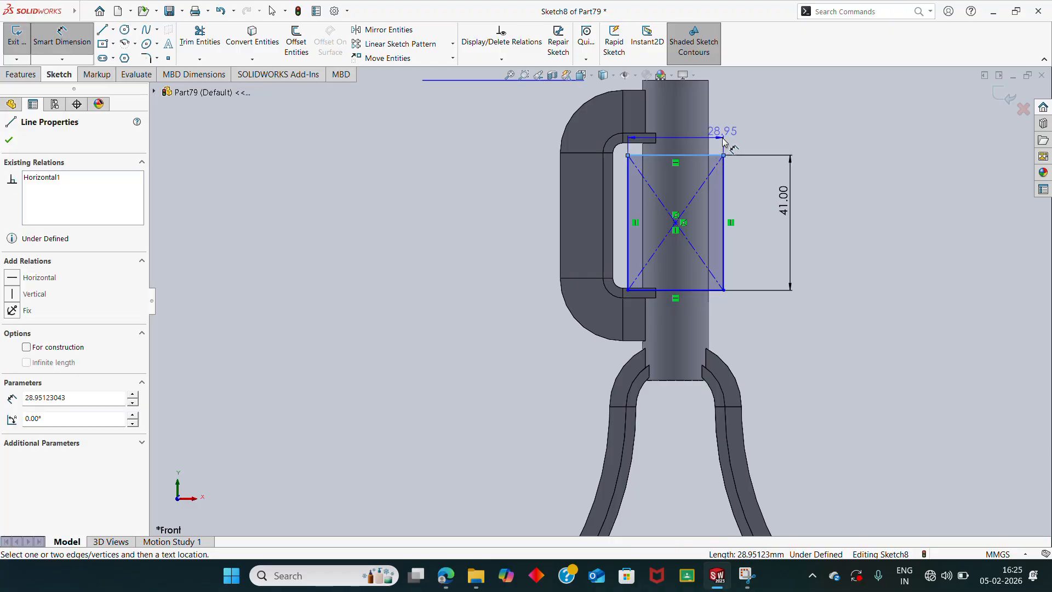
pyautogui.click(724, 142)
pyautogui.write('30')
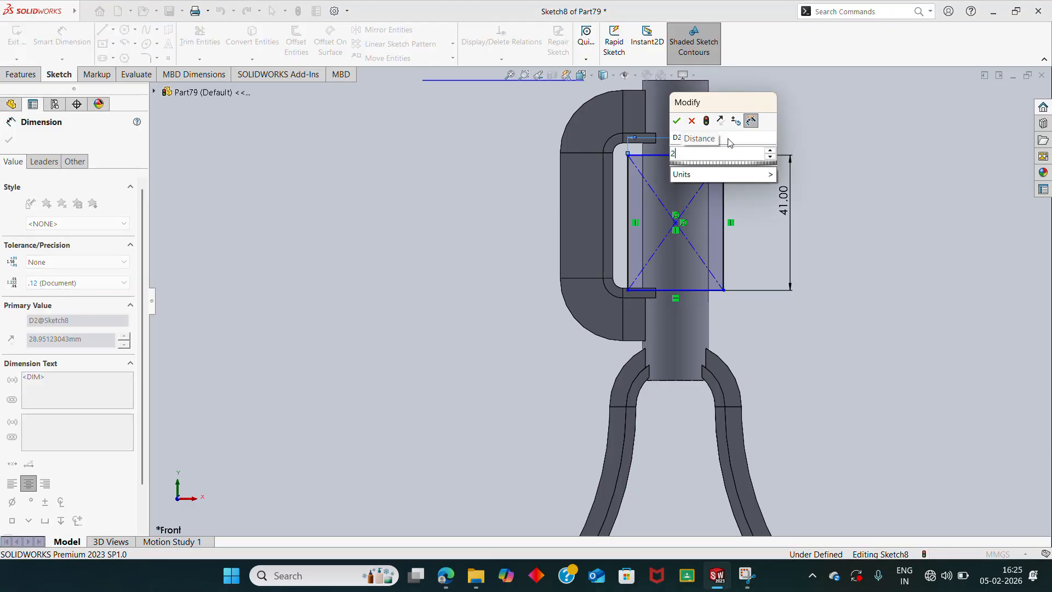
pyautogui.press('Return')
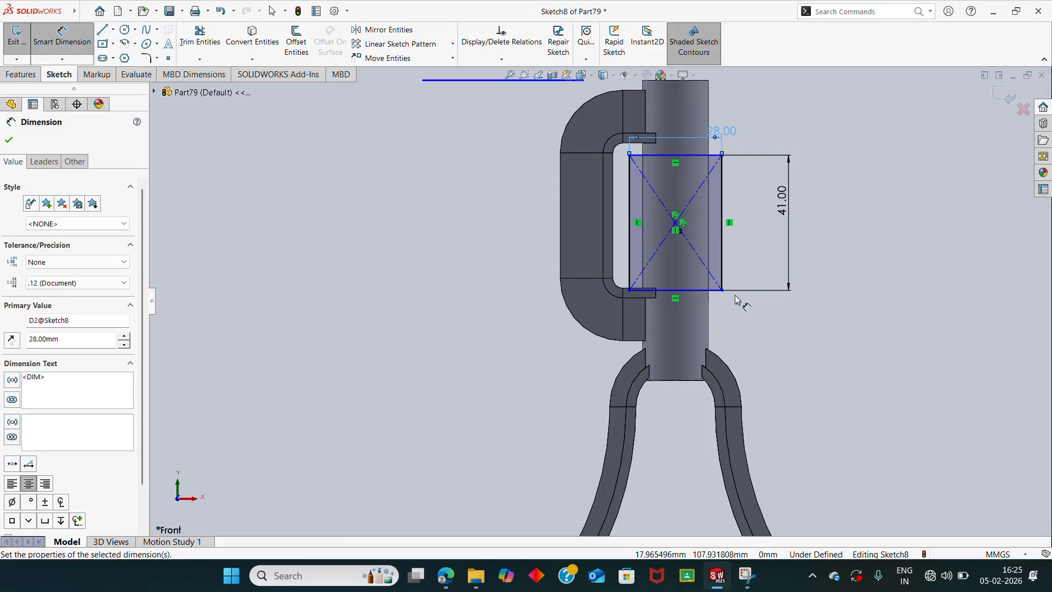
pyautogui.press('Escape')
# Step: Make the rectangle's lower line collinear with the upper edge of the handle's lower arm
pyautogui.scroll(-5, 663, 299)
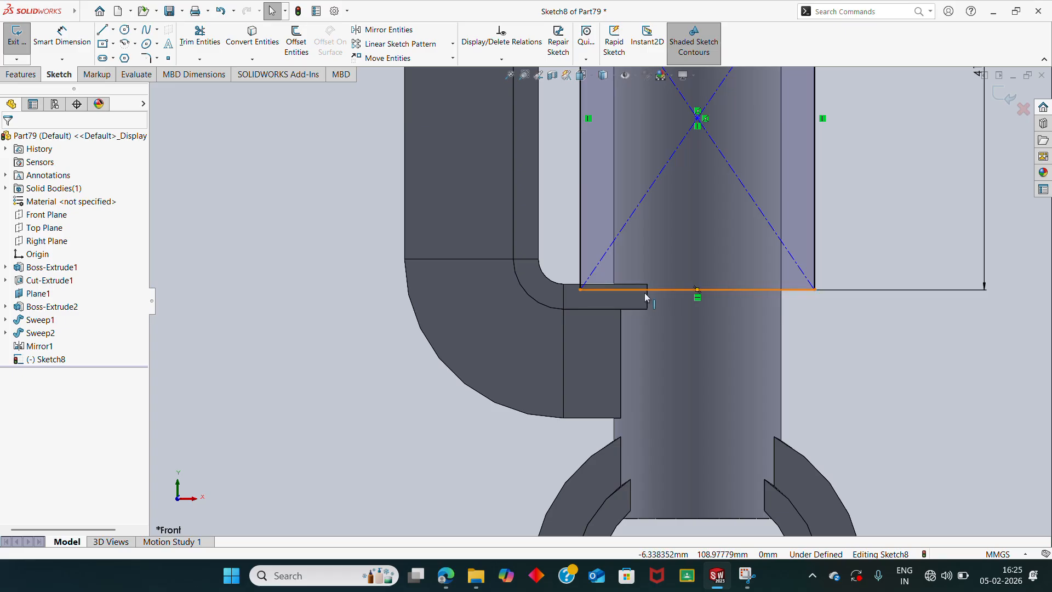
pyautogui.click(606, 289)
pyautogui.keyDown('ctrl'); pyautogui.click(606, 289); pyautogui.keyUp('ctrl')
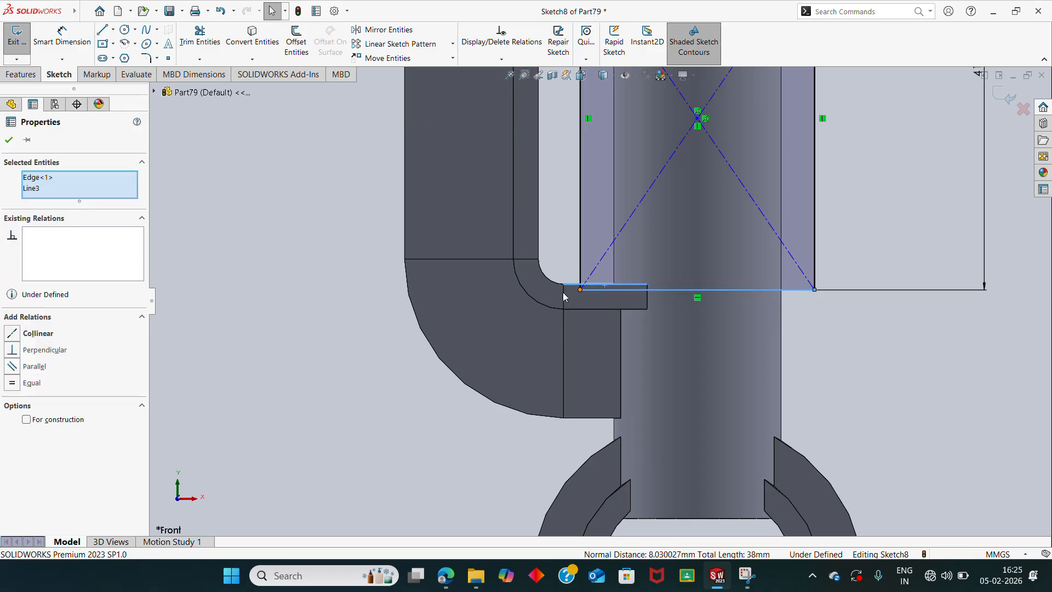
pyautogui.click(12, 333)
pyautogui.click(252, 311)
pyautogui.scroll(3, 291, 334)
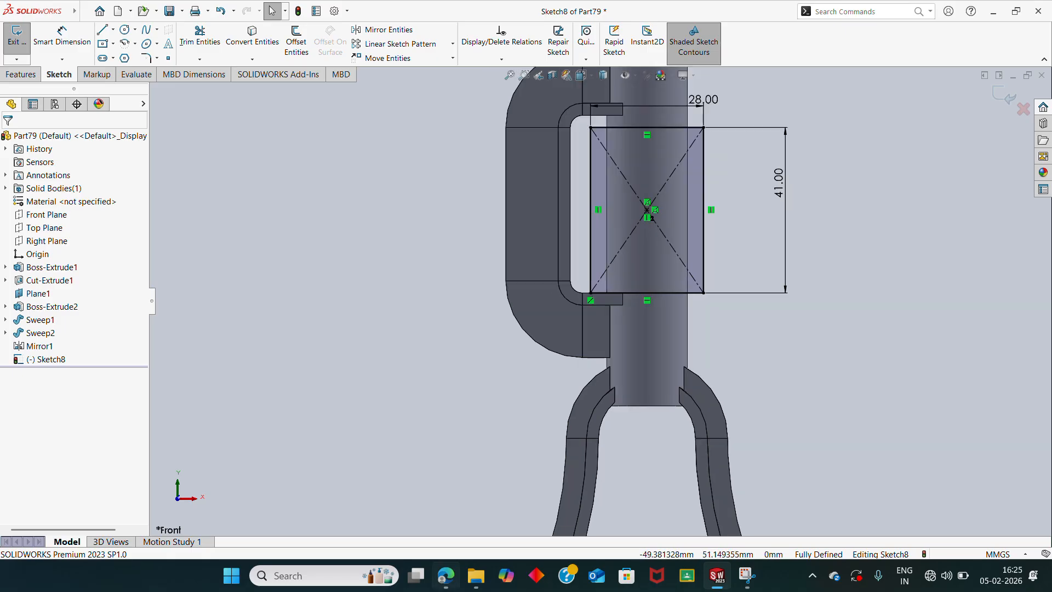
# Step: Compare the rectangle with page 79, close the sketch and cut-extrude it Mid Plane 91 mm through the cylinder
pyautogui.moveTo(445, 576)
pyautogui.click(446, 502)
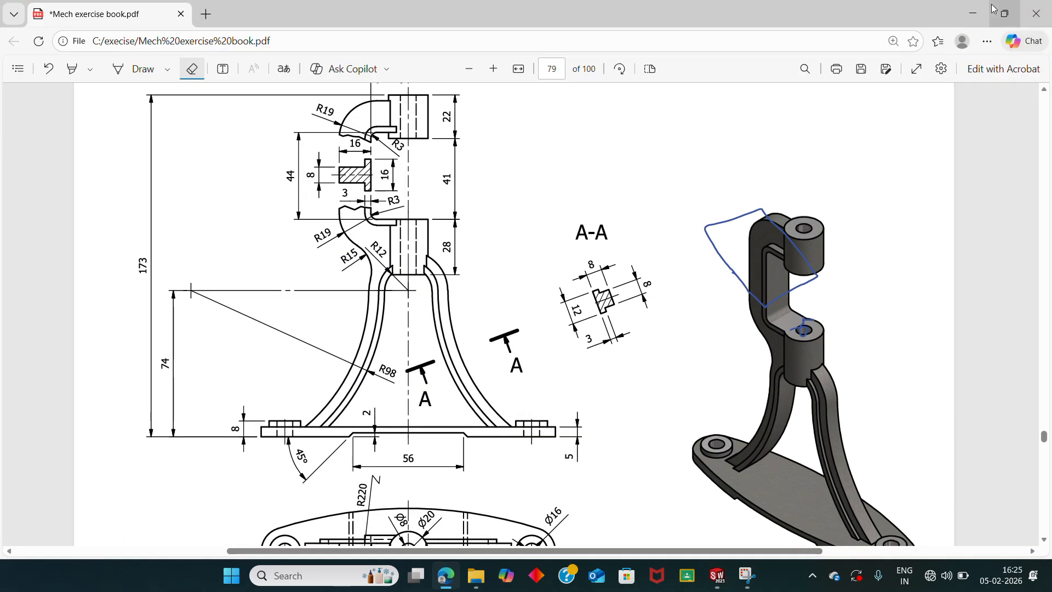
pyautogui.click(973, 13)
pyautogui.moveTo(589, 308); pyautogui.dragTo(603, 310, button='middle')
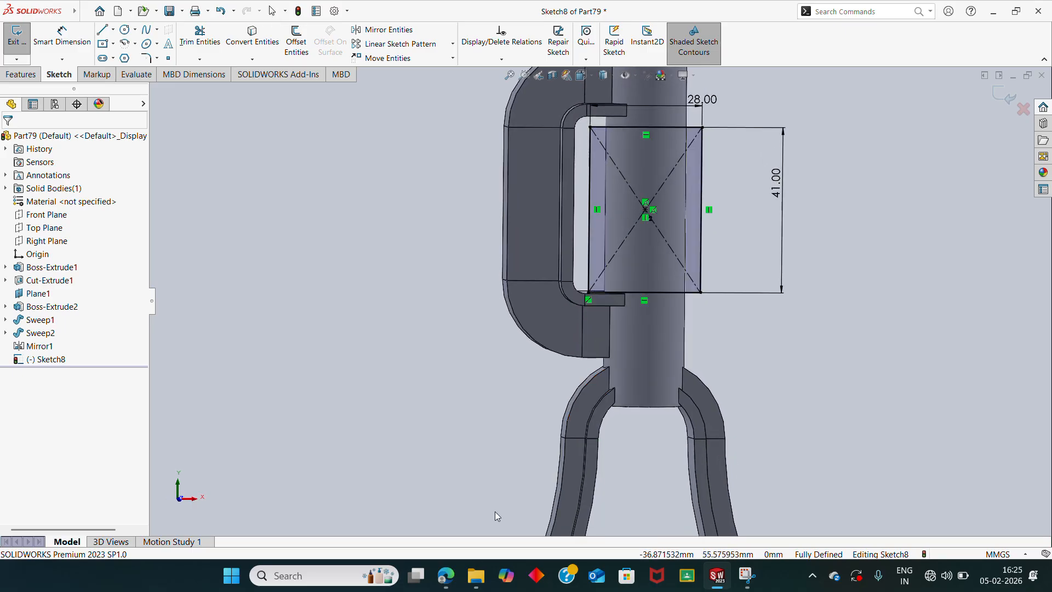
pyautogui.click(445, 576)
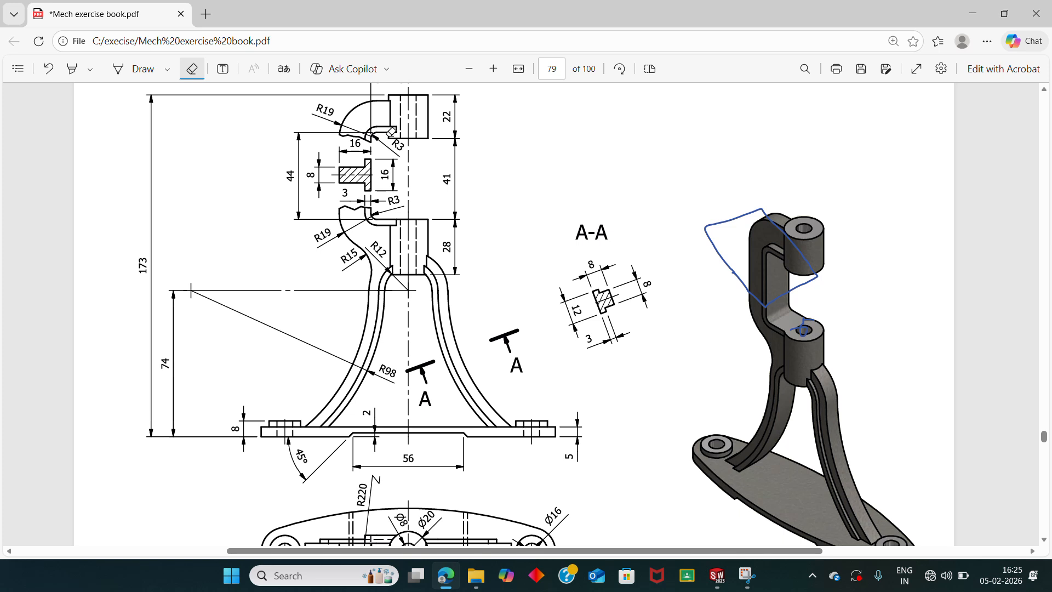
pyautogui.click(973, 13)
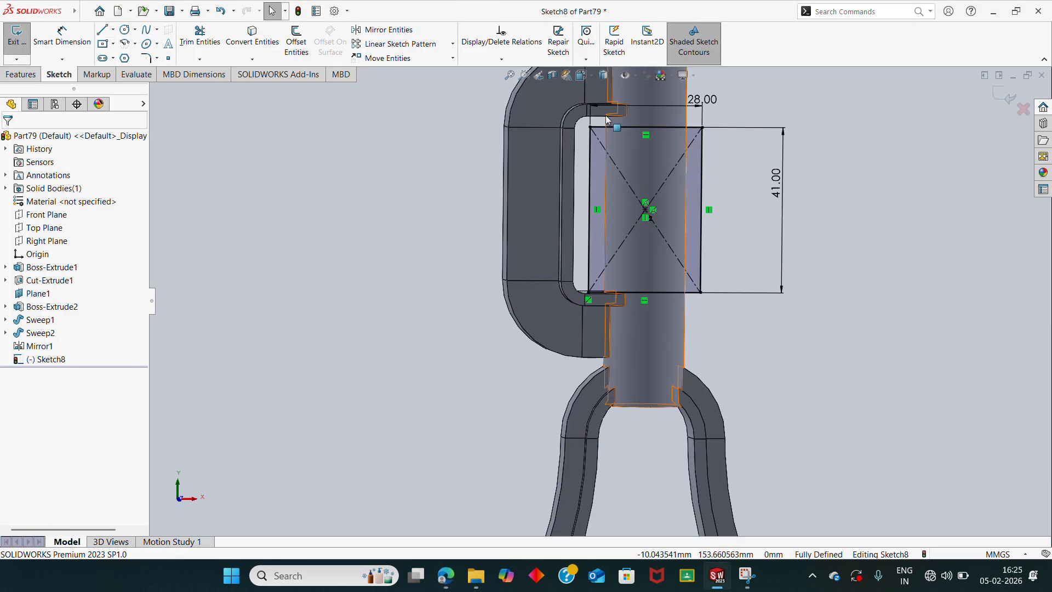
pyautogui.click(16, 36)
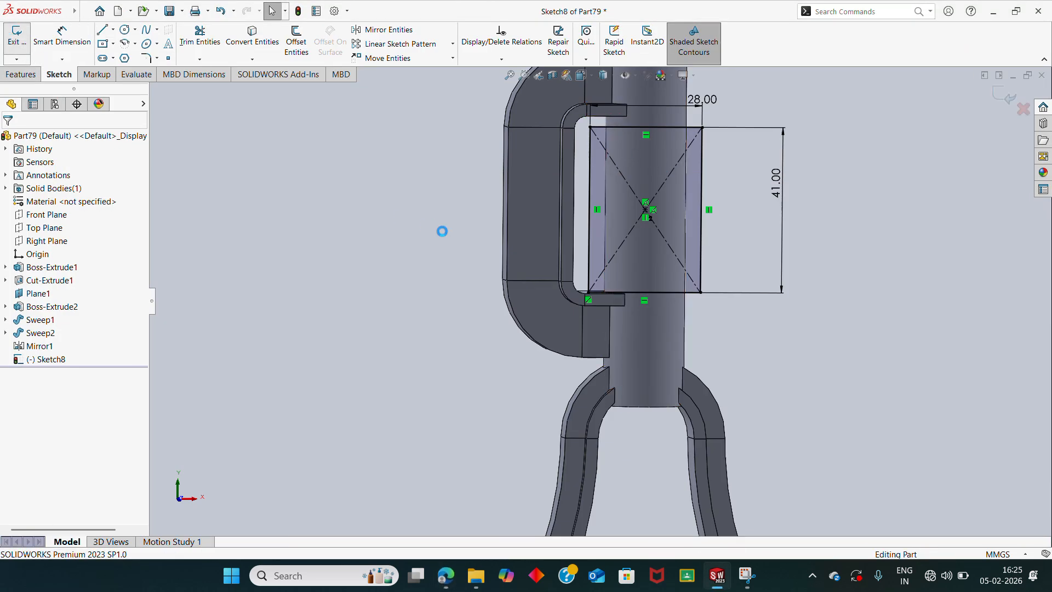
pyautogui.moveTo(436, 231); pyautogui.dragTo(317, 230, button='middle')
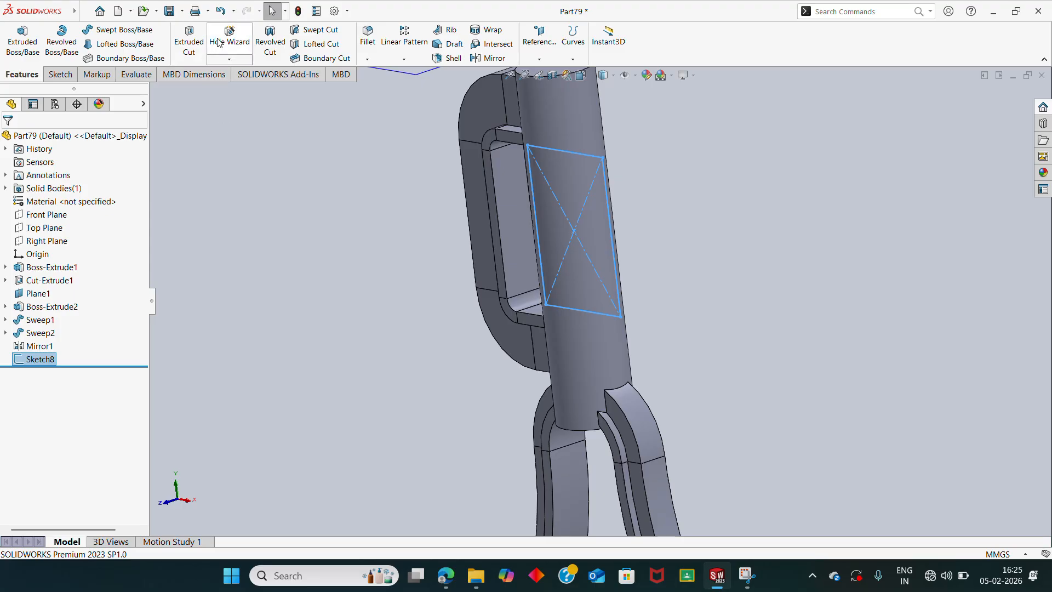
pyautogui.click(188, 41)
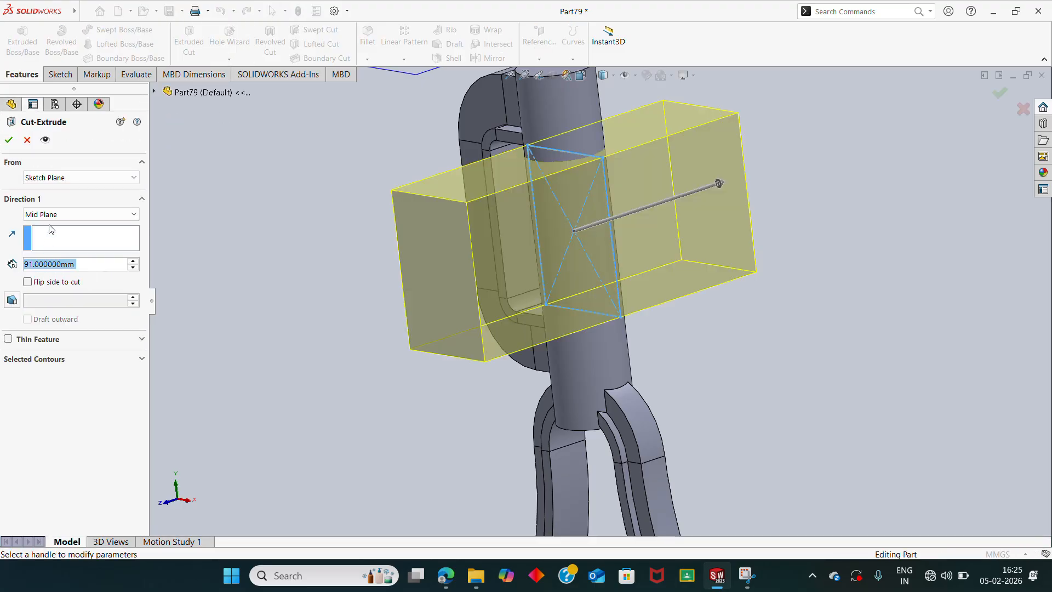
pyautogui.click(7, 141)
# Step: Examine the split cylinder on the model, then the end boss and hole dimensions in page 79's plan view
pyautogui.scroll(3, 703, 241)
pyautogui.scroll(3, 703, 241)
pyautogui.moveTo(703, 242); pyautogui.dragTo(653, 264, button='middle')
pyautogui.scroll(-2, 653, 264)
pyautogui.scroll(4, 622, 254)
pyautogui.scroll(-4, 568, 352)
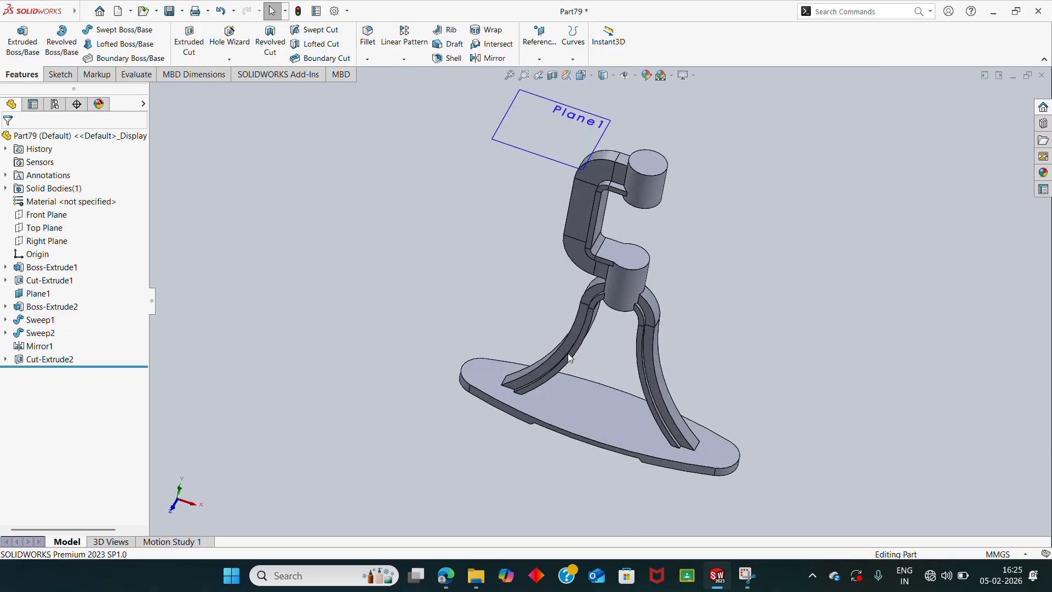
pyautogui.scroll(-3, 568, 353)
pyautogui.click(452, 372)
pyautogui.click(443, 585)
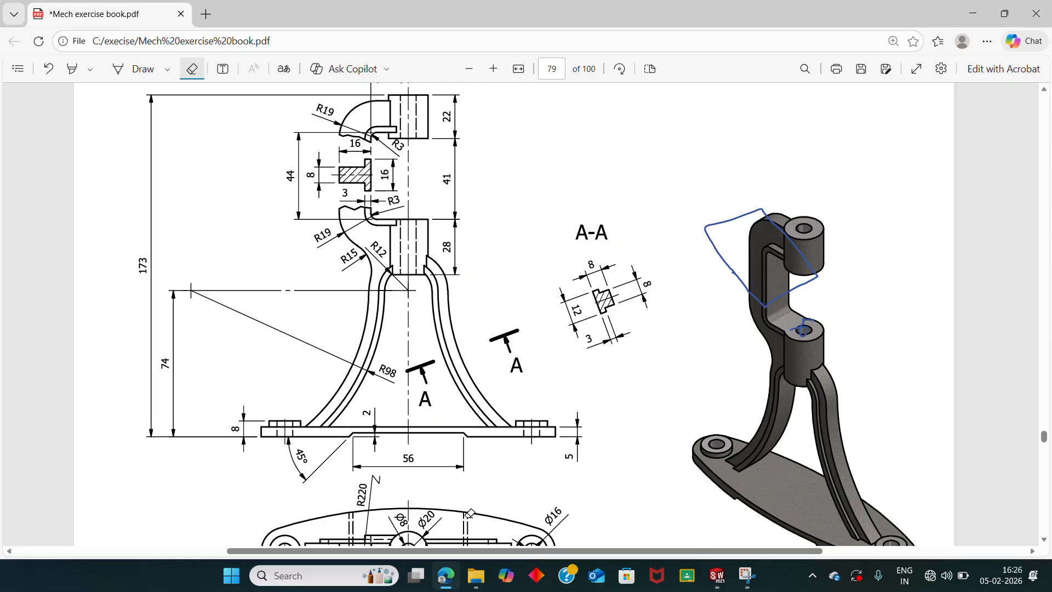
pyautogui.scroll(-3, 466, 521)
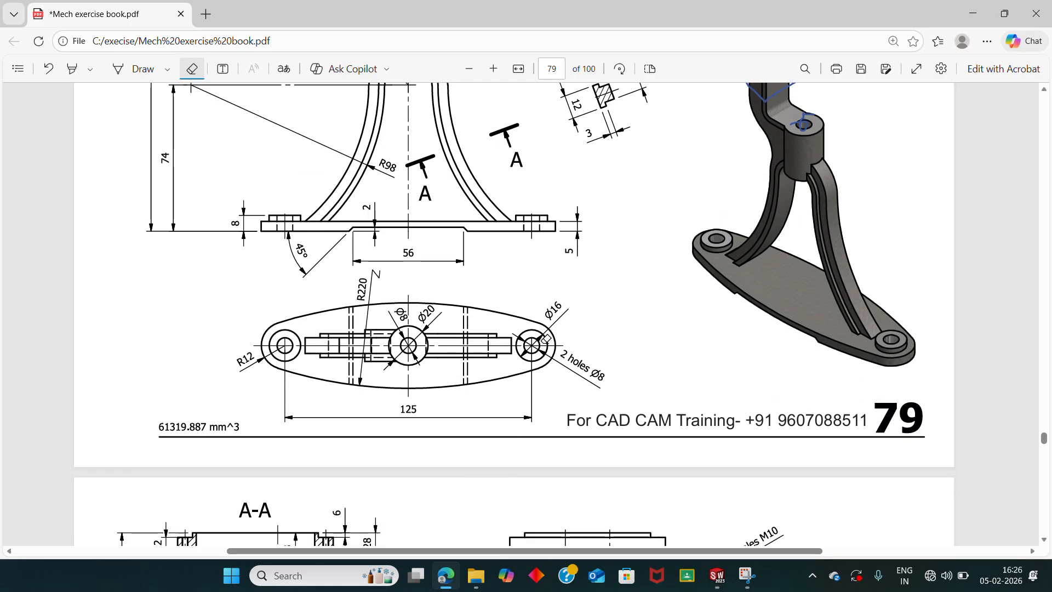
pyautogui.keyDown('ctrl'); pyautogui.scroll(5, 546, 338); pyautogui.keyUp('ctrl')
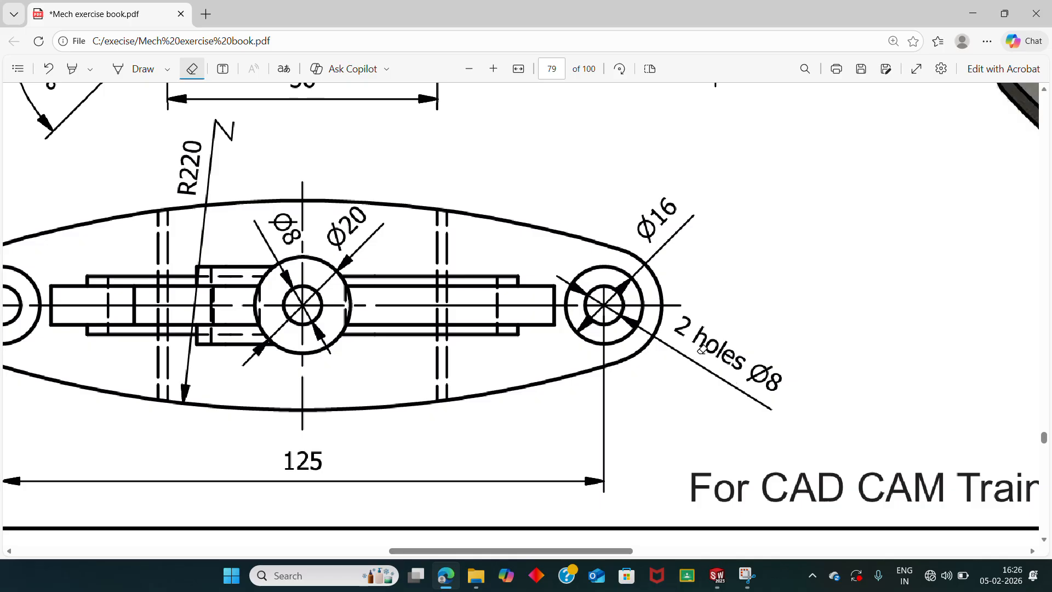
pyautogui.hotkey('alt', 'Tab')
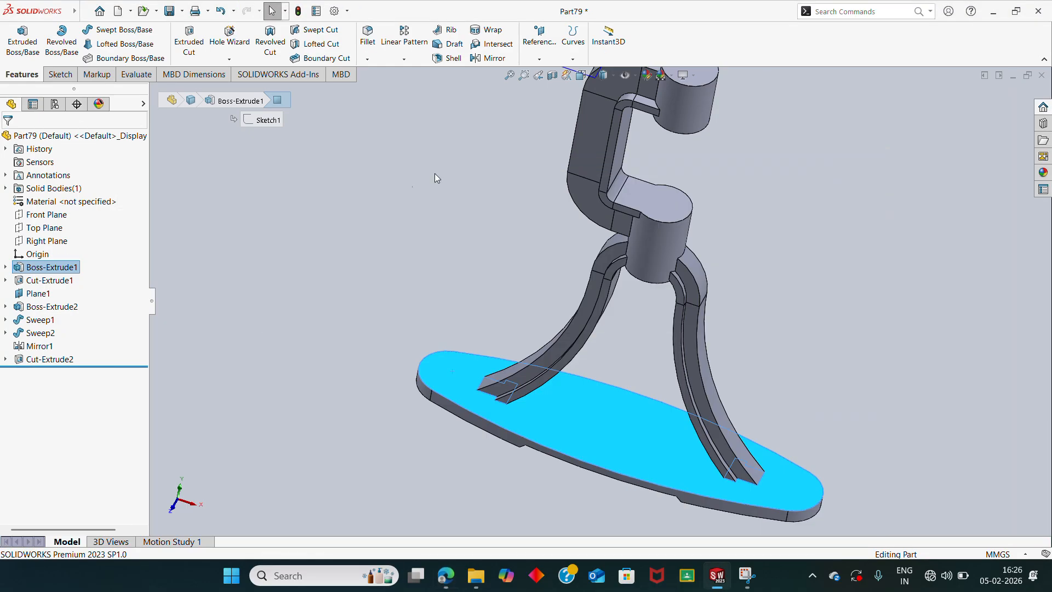
# Step: Sketch a circle near each end of the base's top face, about 12.3 mm and 11.2 mm in diameter
pyautogui.rightClick(457, 373)
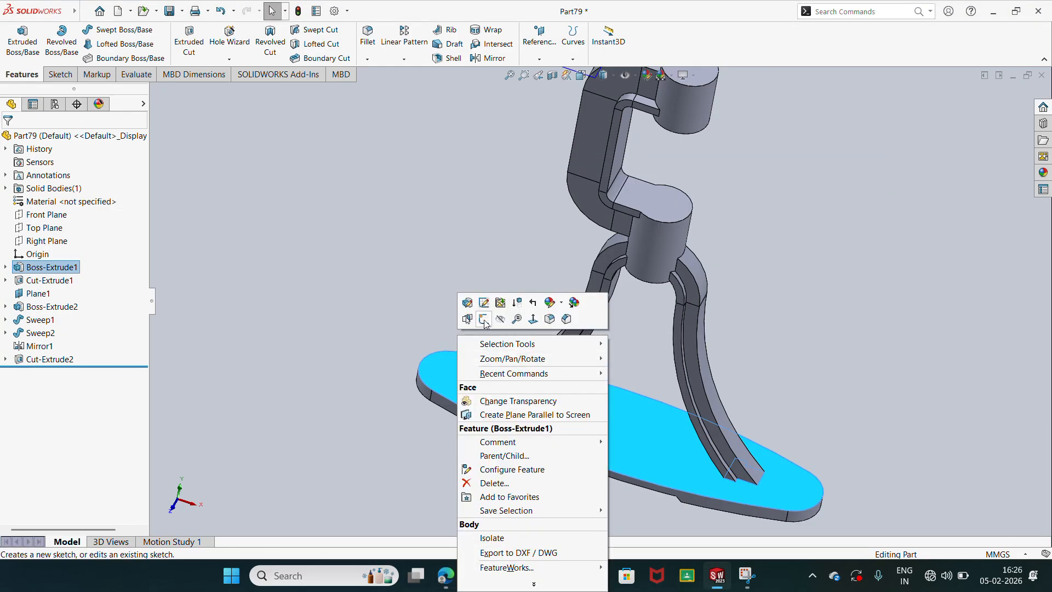
pyautogui.press('Escape')
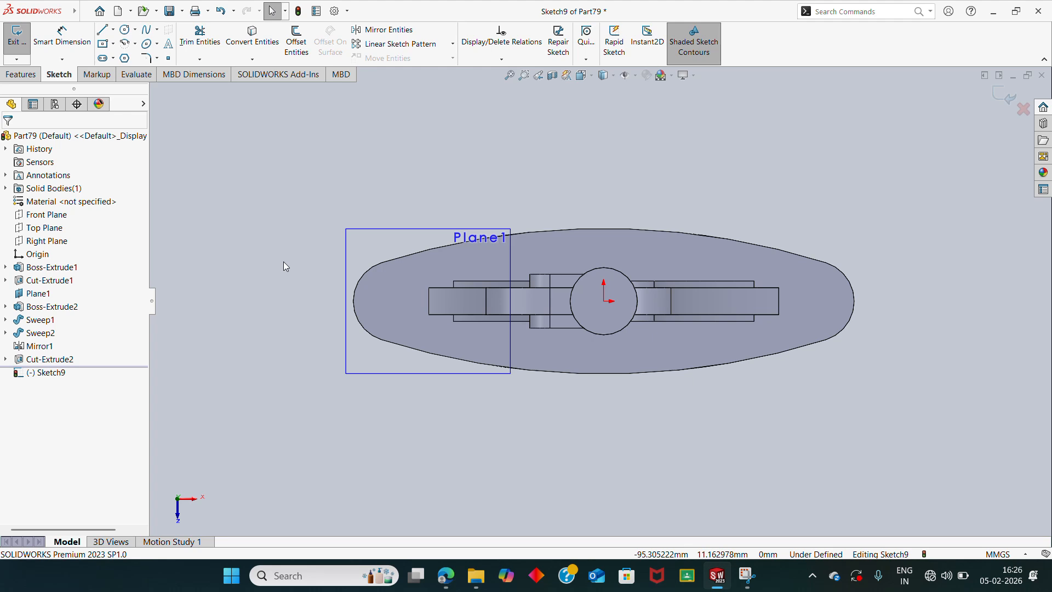
pyautogui.click(125, 29)
pyautogui.scroll(-2, 344, 284)
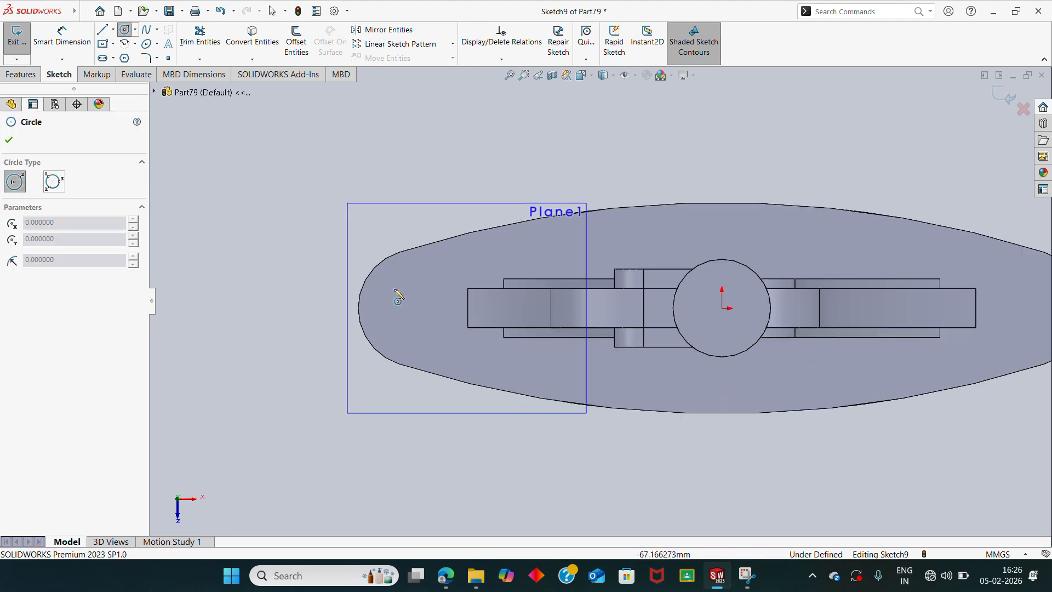
pyautogui.click(415, 309)
pyautogui.click(436, 329)
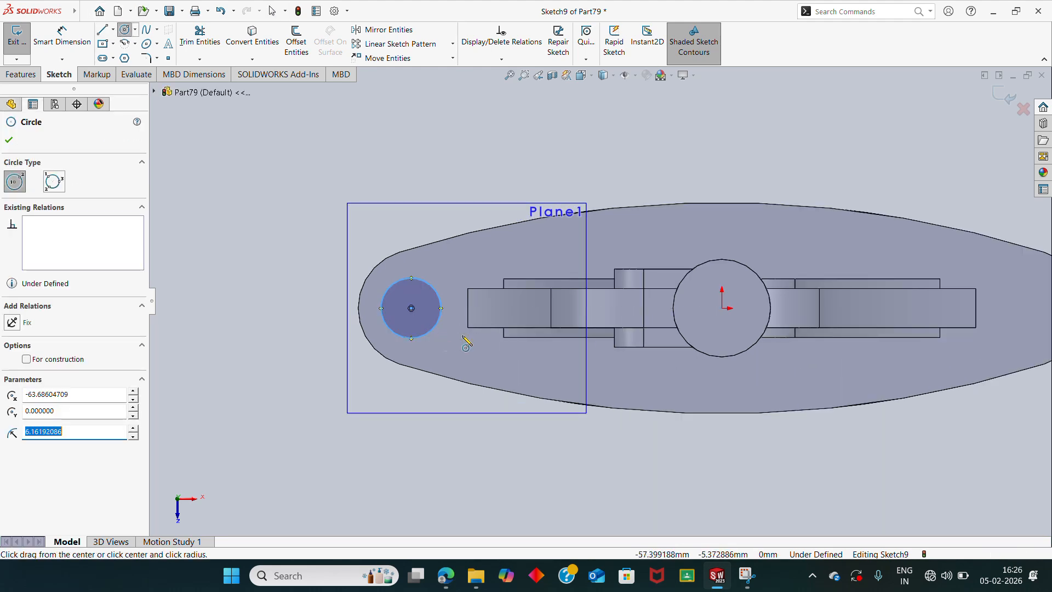
pyautogui.scroll(1, 591, 306)
pyautogui.click(968, 303)
pyautogui.click(978, 329)
pyautogui.press('Escape')
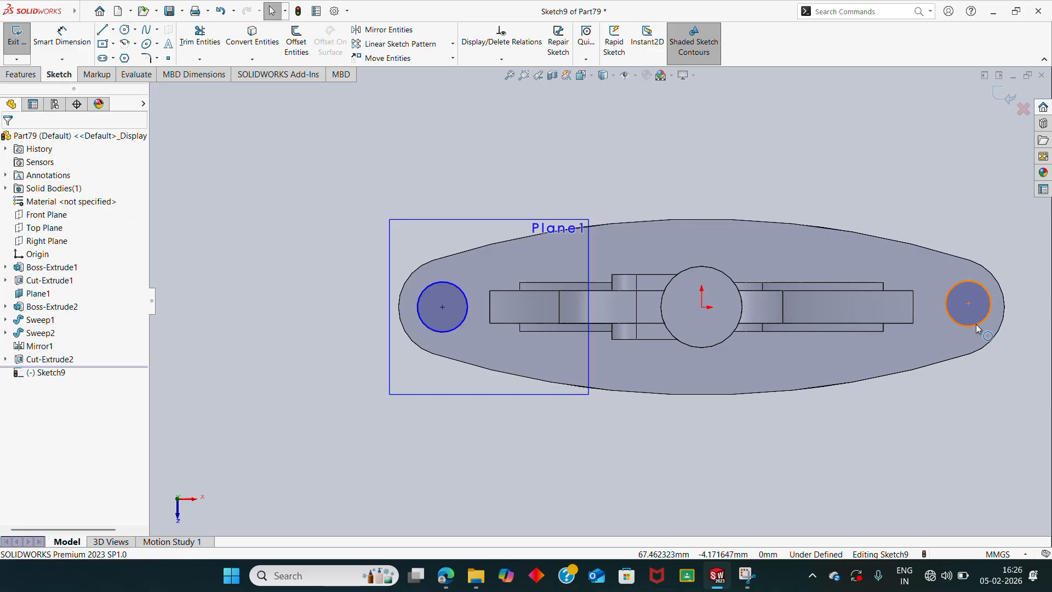
# Step: Make each circle concentric with the rounded base end beside it
pyautogui.click(992, 299)
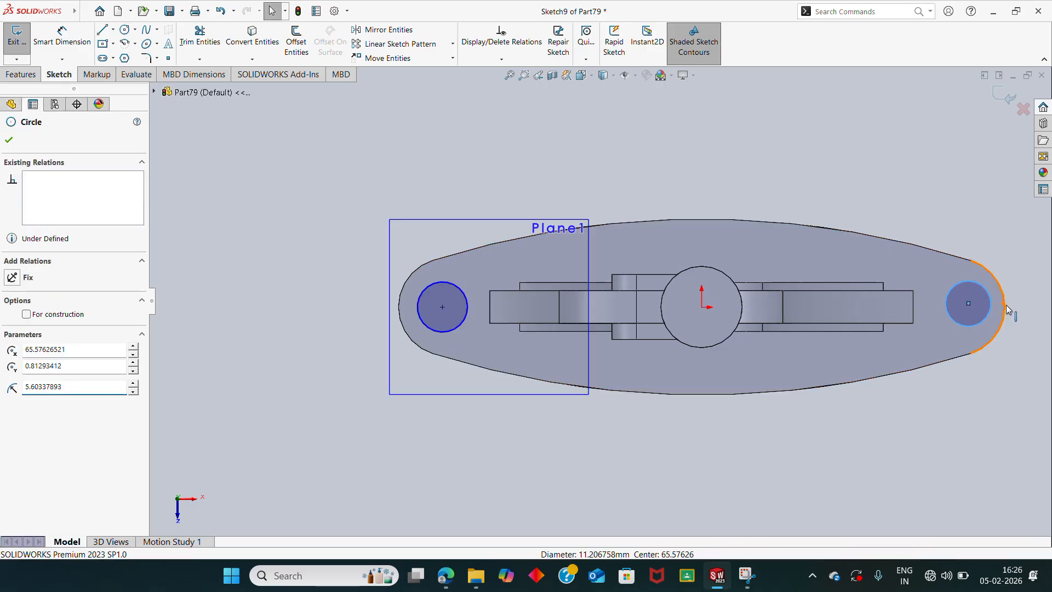
pyautogui.keyDown('ctrl'); pyautogui.click(1005, 305); pyautogui.keyUp('ctrl')
pyautogui.click(12, 366)
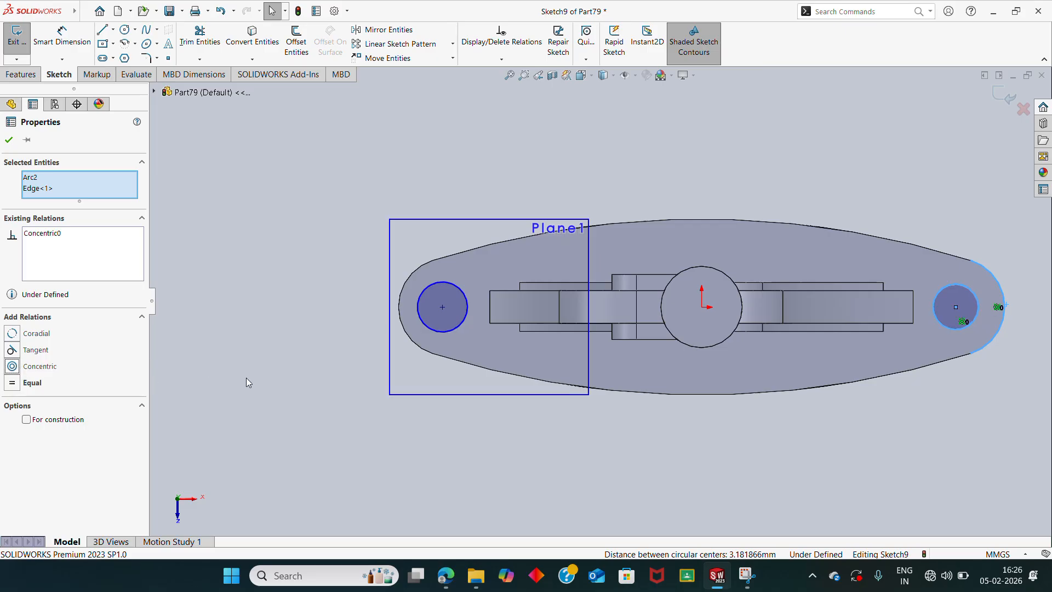
pyautogui.click(246, 377)
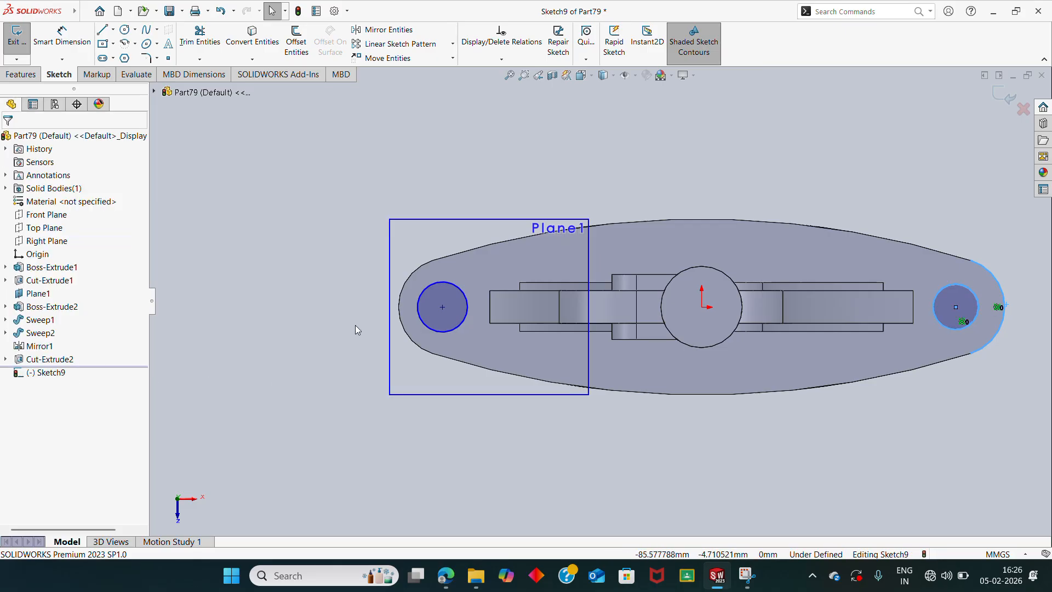
pyautogui.click(431, 291)
pyautogui.keyDown('ctrl'); pyautogui.click(403, 284); pyautogui.keyUp('ctrl')
pyautogui.click(12, 366)
pyautogui.click(260, 377)
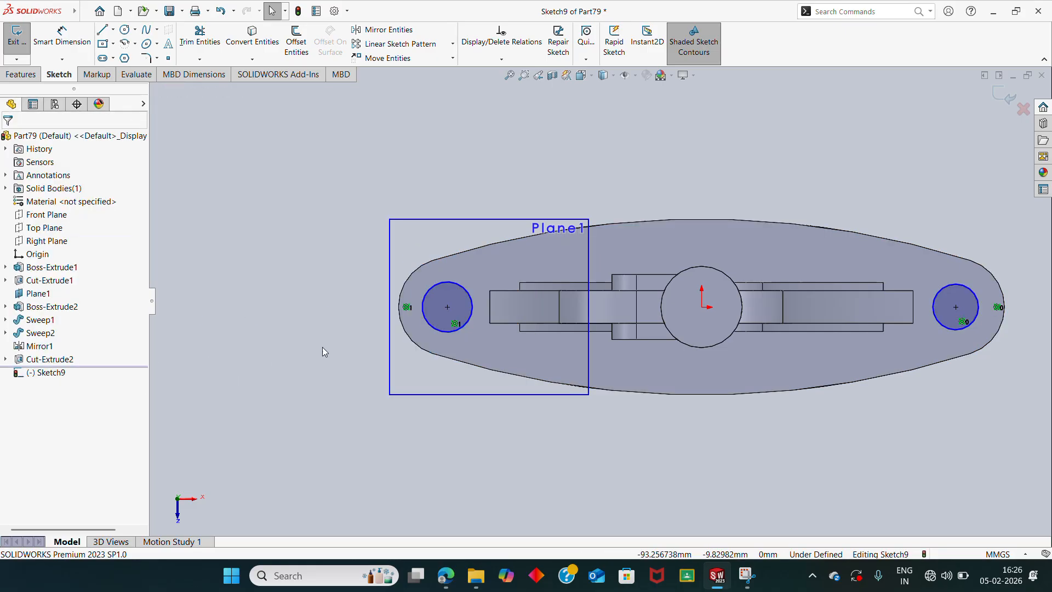
# Step: Make the two end circles equal in size
pyautogui.click(462, 291)
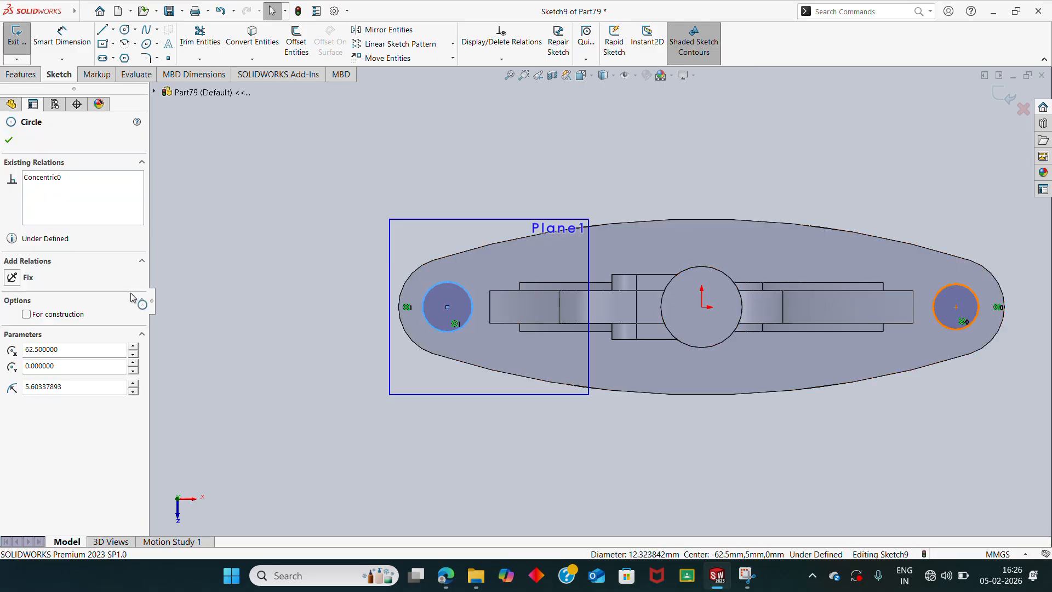
pyautogui.keyDown('ctrl'); pyautogui.click(934, 297); pyautogui.keyUp('ctrl')
pyautogui.click(204, 264)
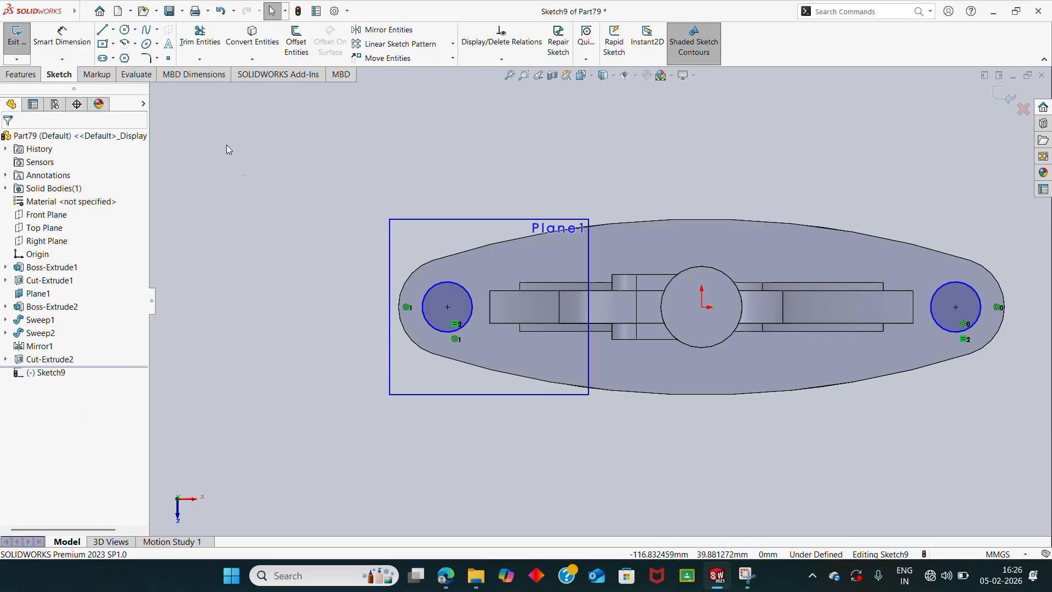
# Step: Dimension the circle at the base's Plane1 end to a 16 mm diameter and close the sketch
pyautogui.click(62, 36)
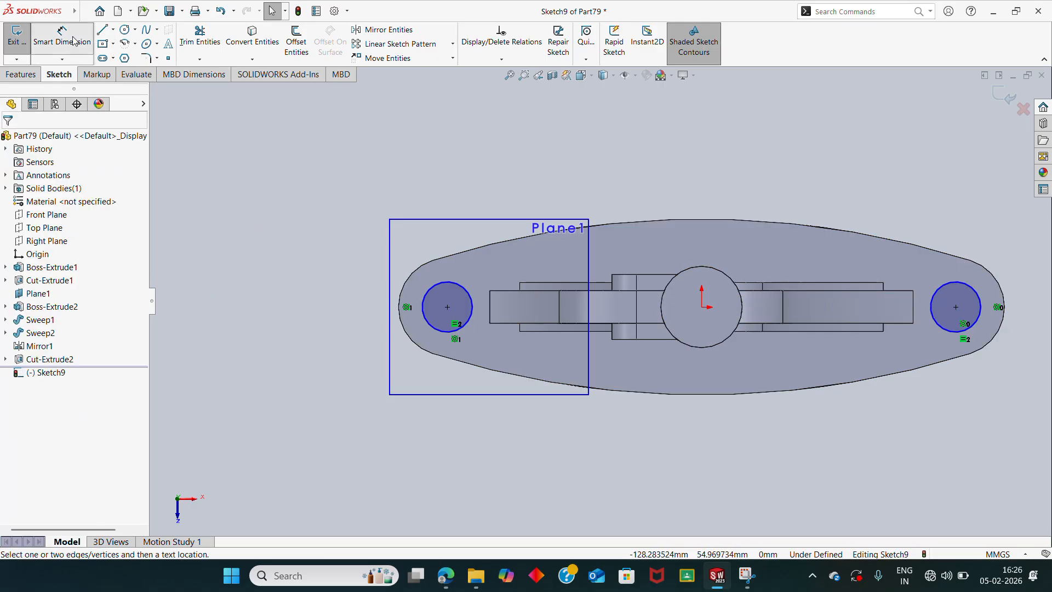
pyautogui.click(431, 288)
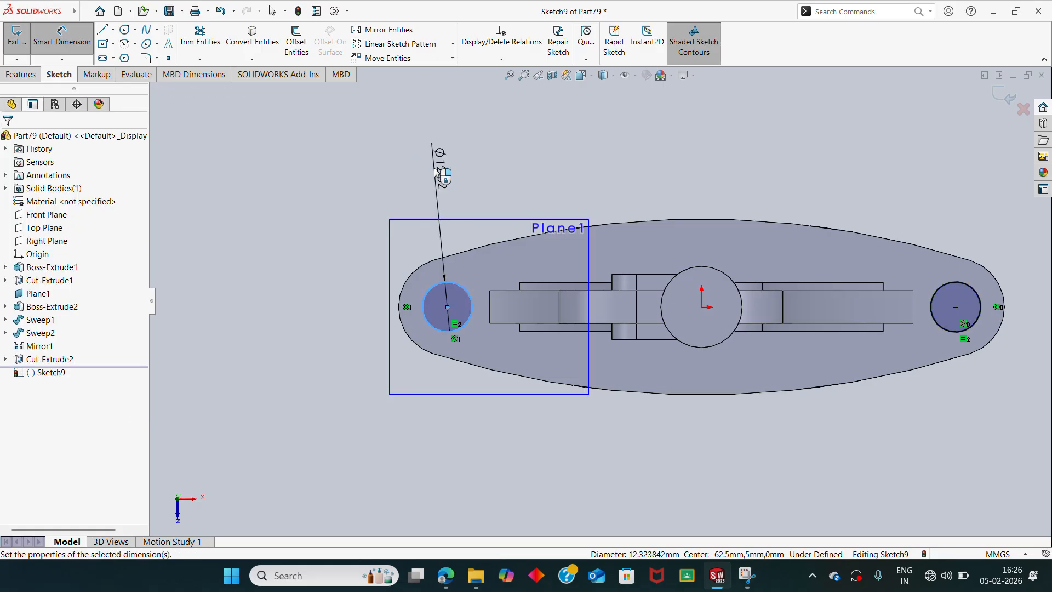
pyautogui.click(436, 157)
pyautogui.press('Return')
pyautogui.click(732, 192)
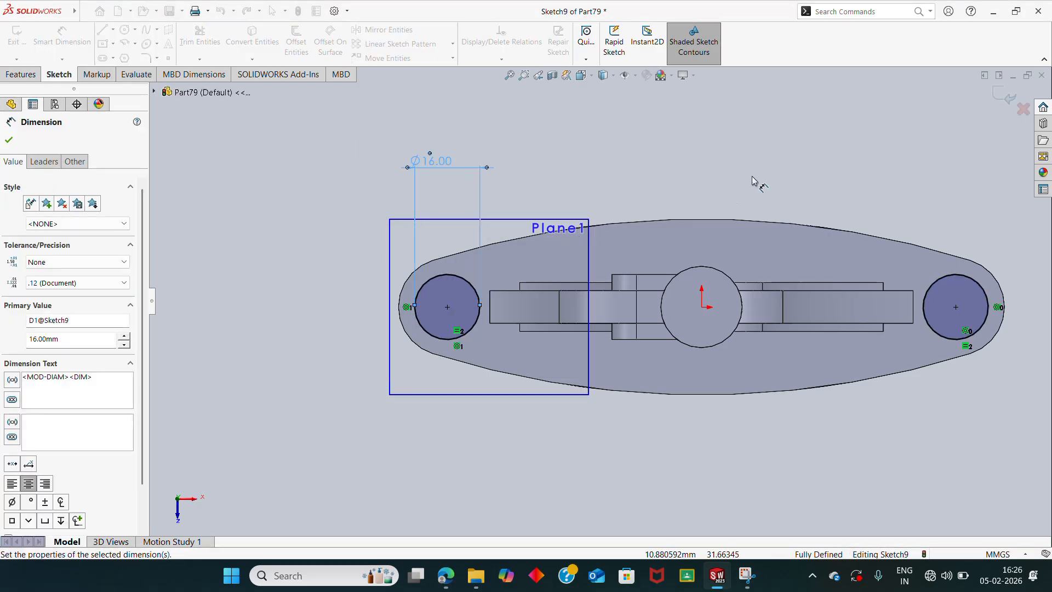
pyautogui.hotkey('ctrl', 'b')
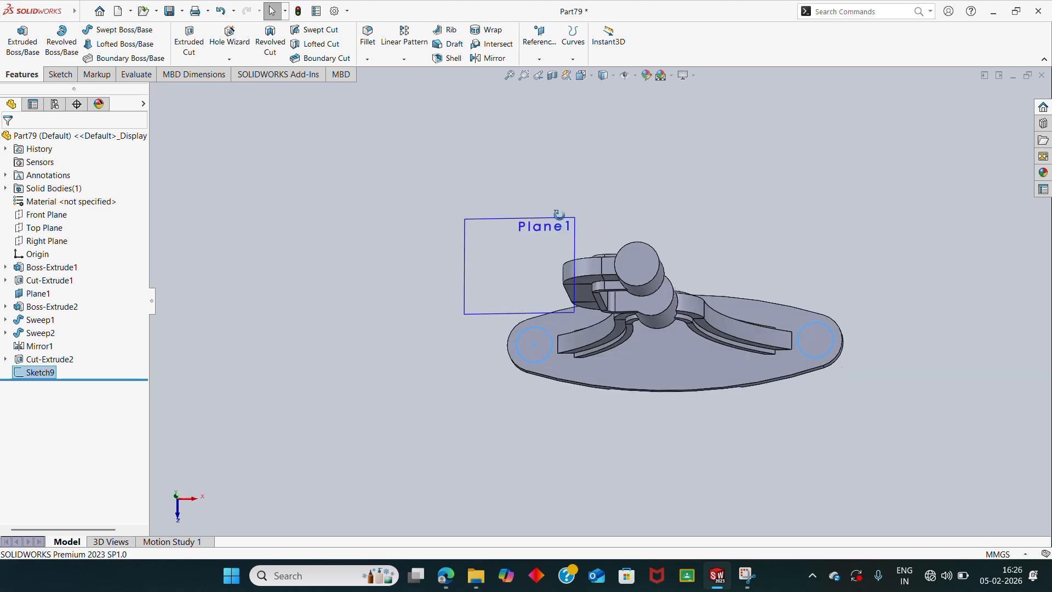
# Step: Check the end boss height on page 79, and extrude both end circles 3 mm upward from the base
pyautogui.click(33, 47)
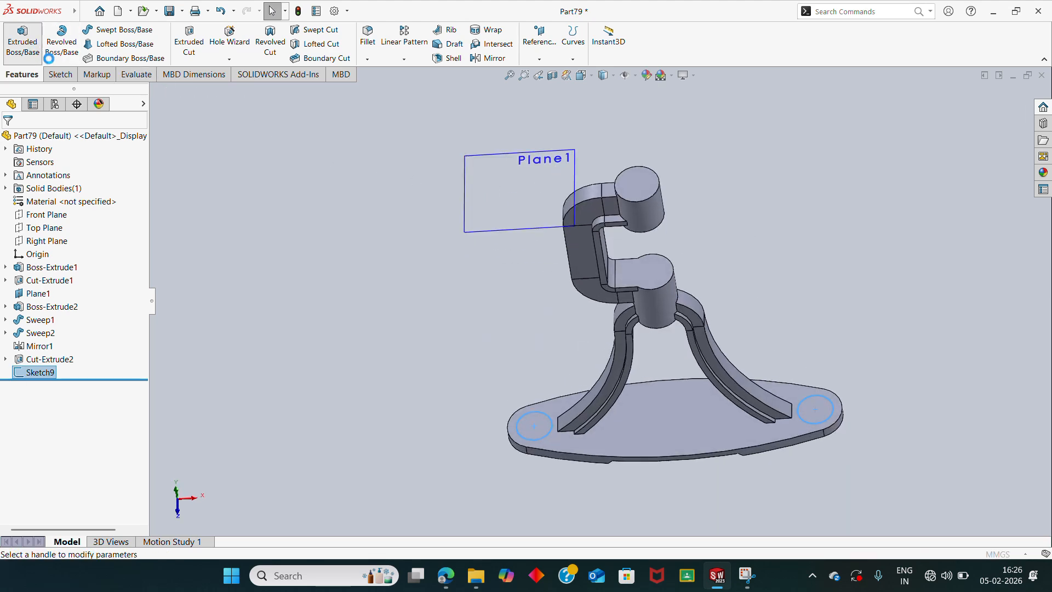
pyautogui.hotkey('alt', 'Tab')
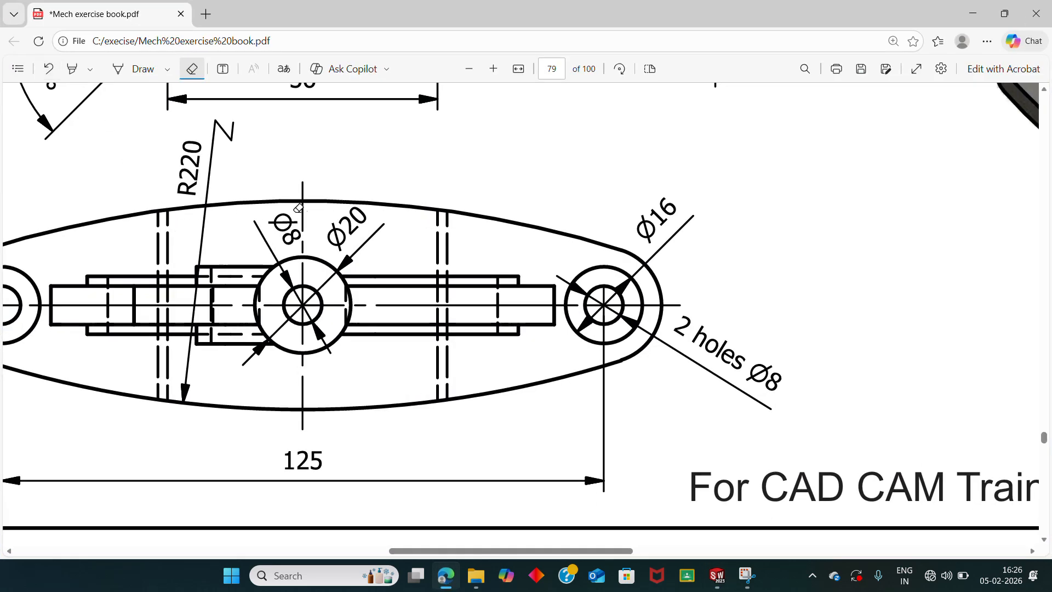
pyautogui.keyDown('ctrl'); pyautogui.scroll(-3, 301, 206); pyautogui.keyUp('ctrl')
pyautogui.scroll(2, 234, 182)
pyautogui.keyDown('ctrl'); pyautogui.scroll(-1, 192, 175); pyautogui.keyUp('ctrl')
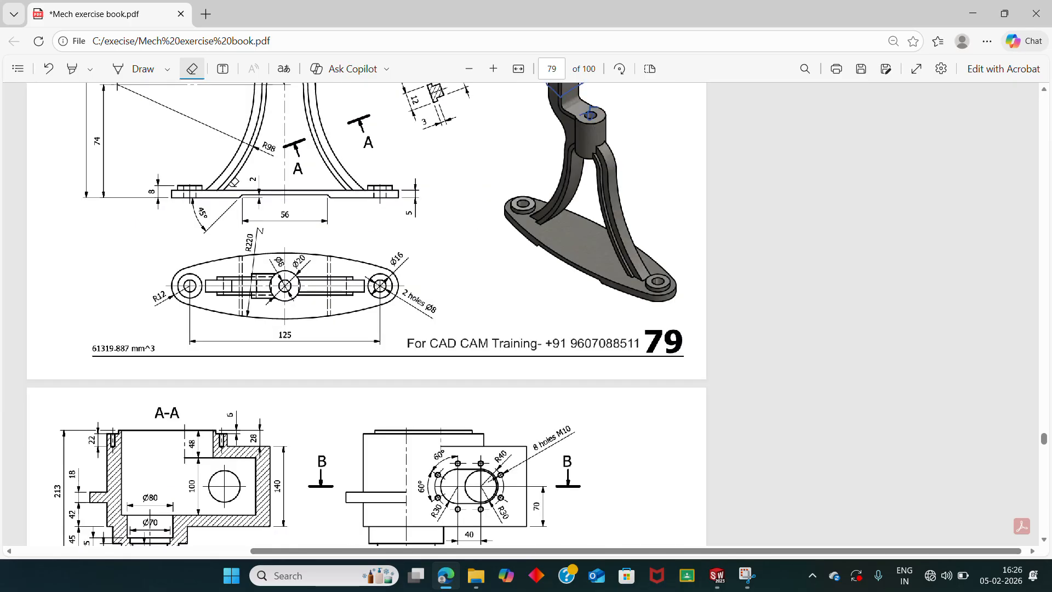
pyautogui.keyDown('ctrl'); pyautogui.scroll(1, 156, 168); pyautogui.keyUp('ctrl')
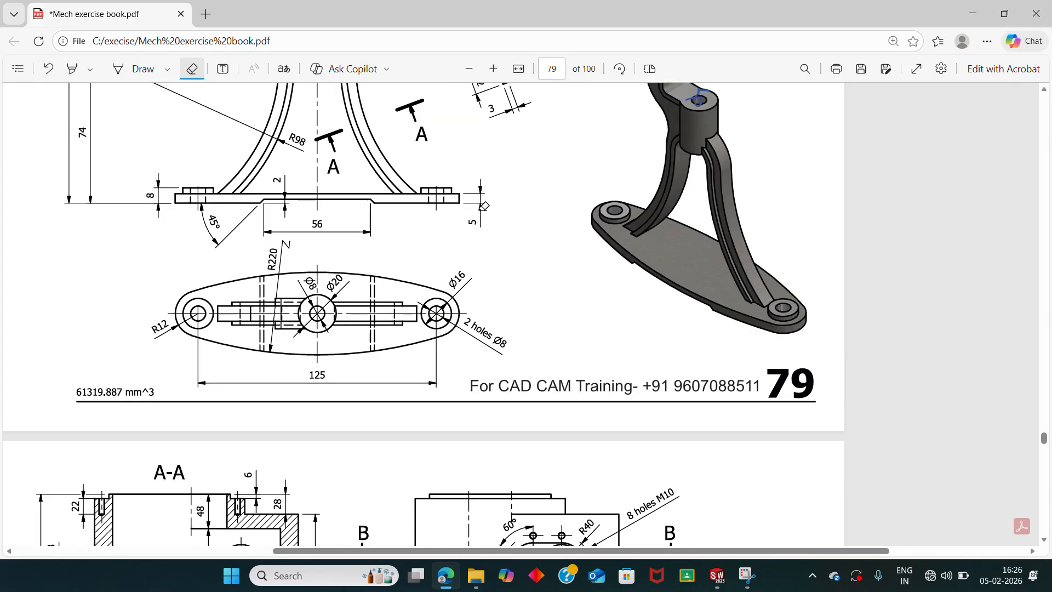
pyautogui.hotkey('alt', 'Tab')
pyautogui.moveTo(488, 424); pyautogui.dragTo(480, 378, button='middle')
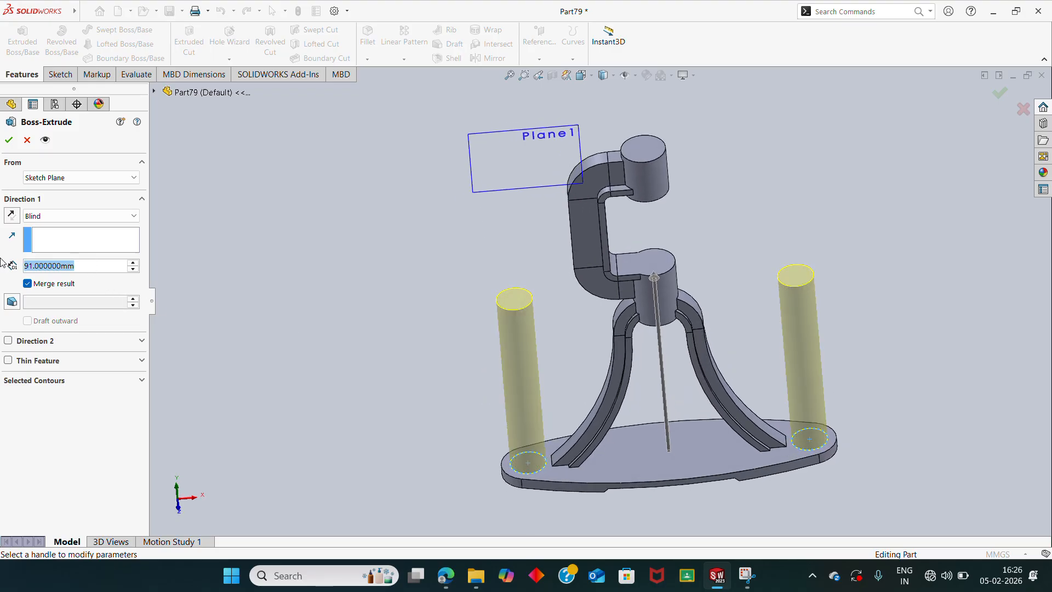
pyautogui.write('3')
pyautogui.press('Return')
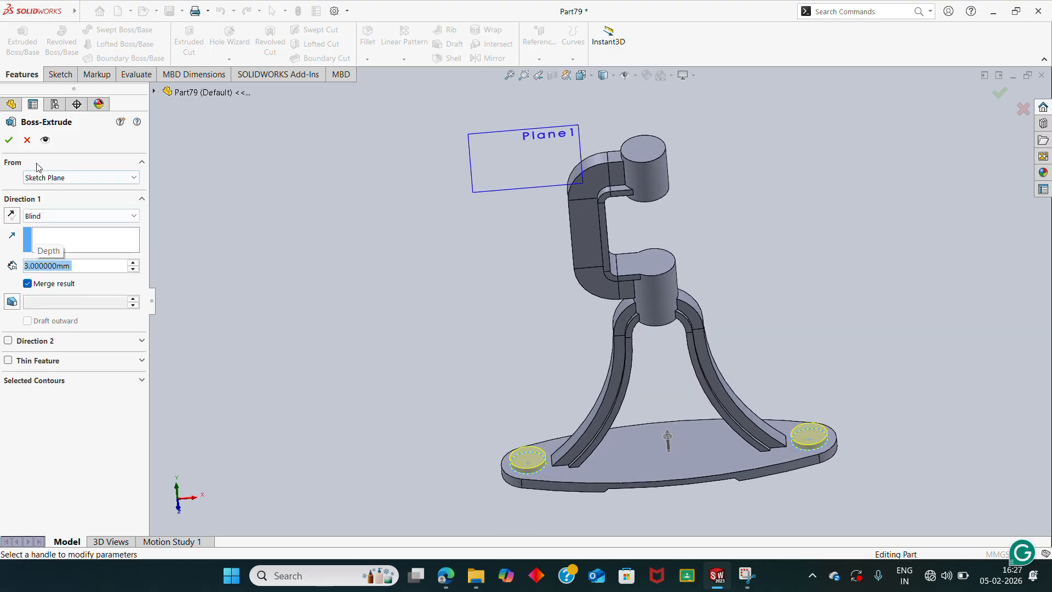
pyautogui.click(9, 139)
# Step: Start a sketch on the top face of the end boss on the Plane1 side of the base
pyautogui.scroll(5, 584, 339)
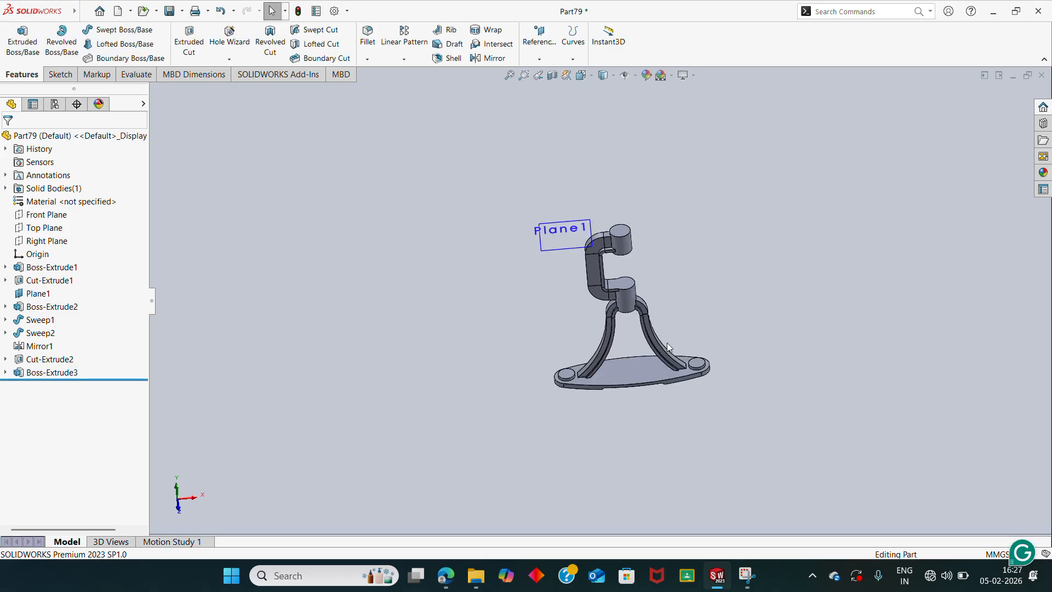
pyautogui.moveTo(675, 355); pyautogui.dragTo(625, 285, button='middle')
pyautogui.scroll(-4, 613, 221)
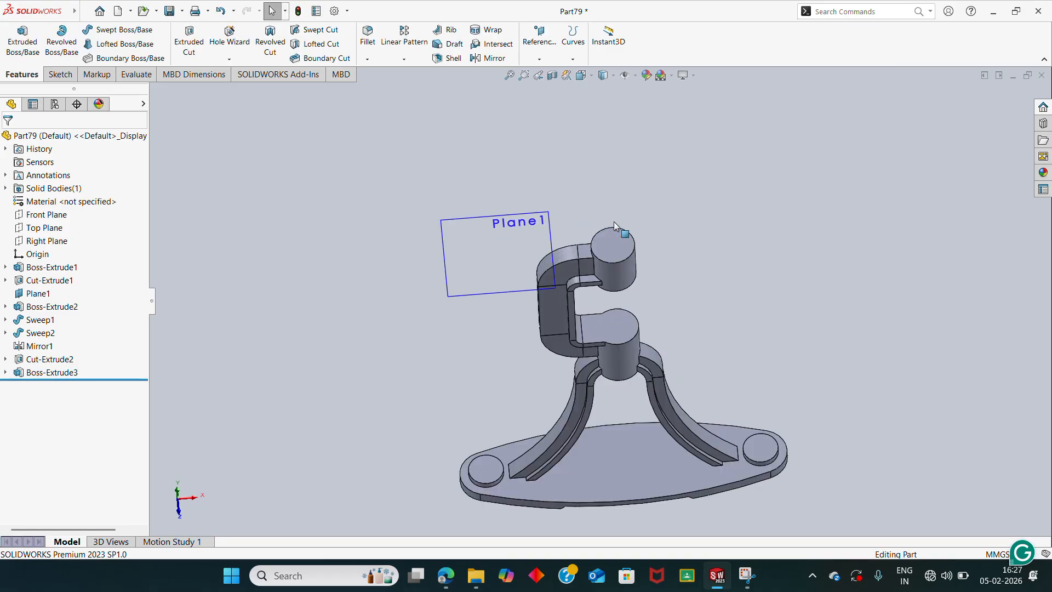
pyautogui.click(619, 243)
pyautogui.moveTo(619, 242); pyautogui.dragTo(648, 255, button='middle')
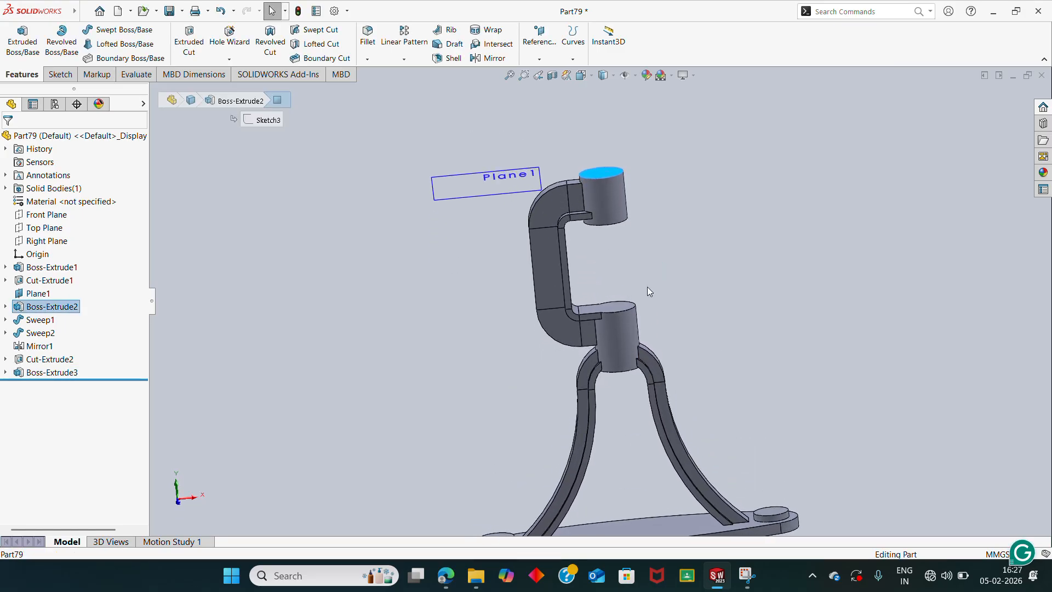
pyautogui.moveTo(592, 382); pyautogui.dragTo(608, 475, button='middle')
pyautogui.scroll(2, 626, 341)
pyautogui.scroll(-3, 610, 479)
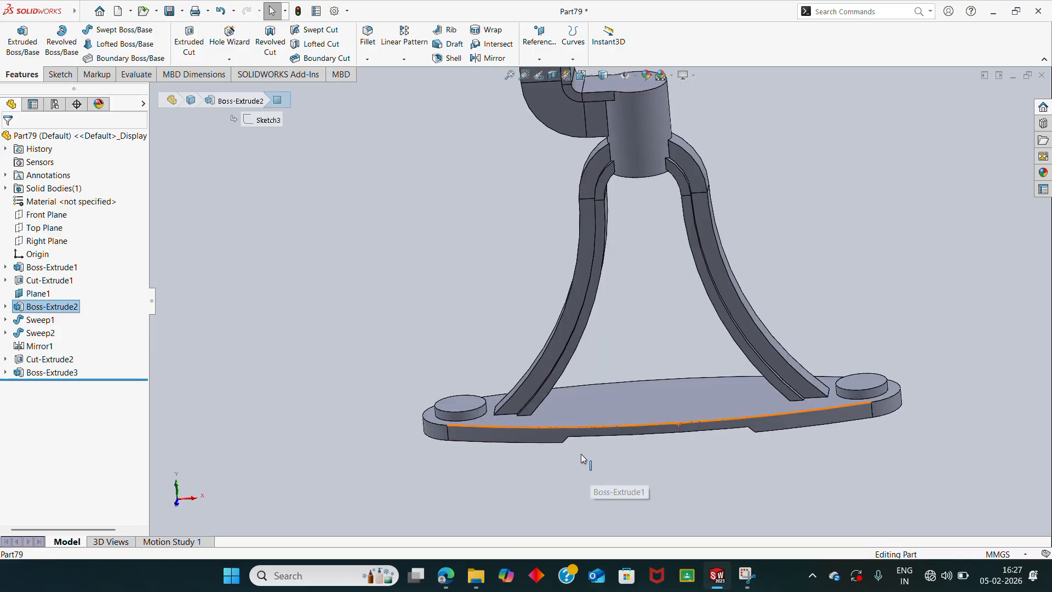
pyautogui.click(457, 403)
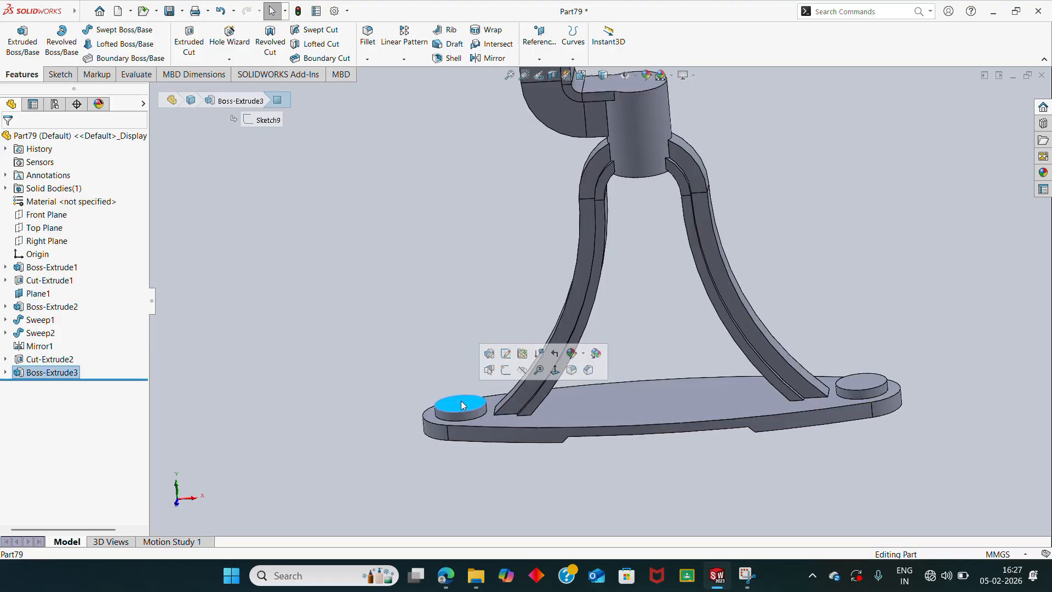
pyautogui.click(505, 370)
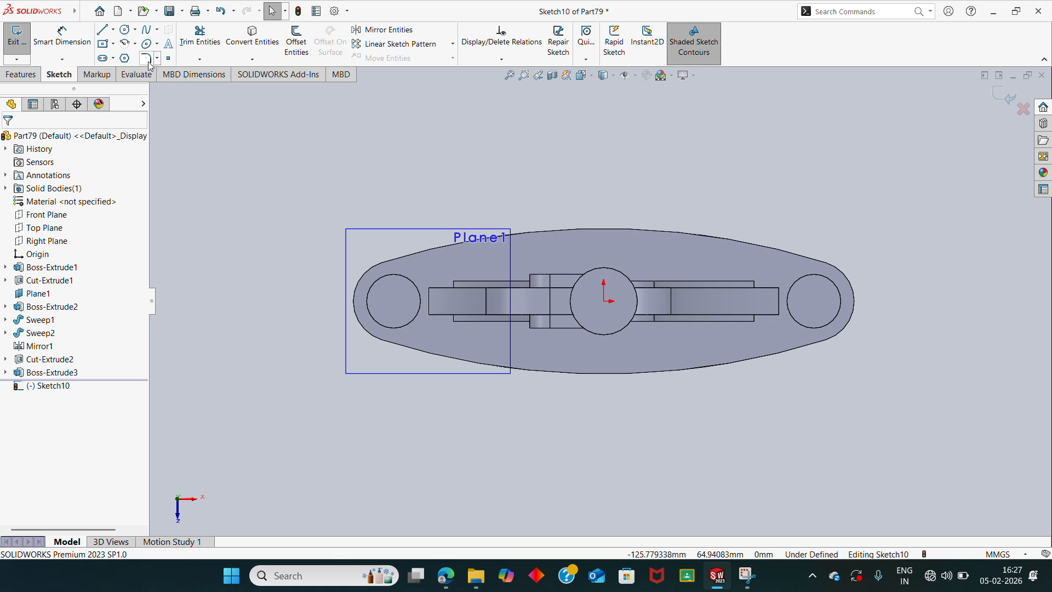
# Step: Sketch a circle at the center of each end boss, about 8.2 mm and 8.5 mm in diameter
pyautogui.click(124, 29)
pyautogui.scroll(-3, 376, 305)
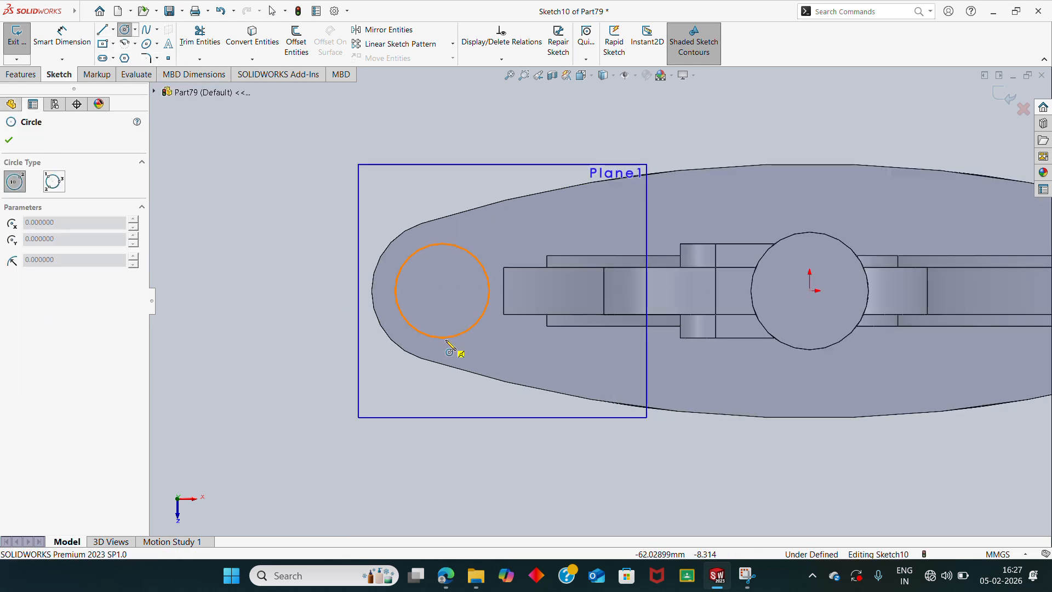
pyautogui.click(442, 290)
pyautogui.click(453, 271)
pyautogui.scroll(3, 454, 272)
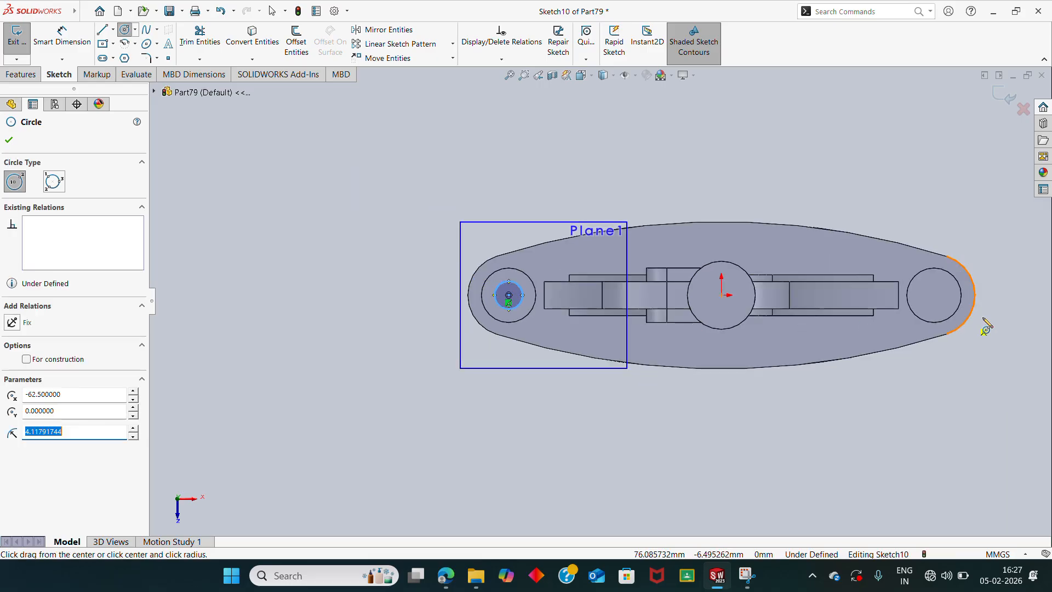
pyautogui.click(934, 305)
pyautogui.click(944, 306)
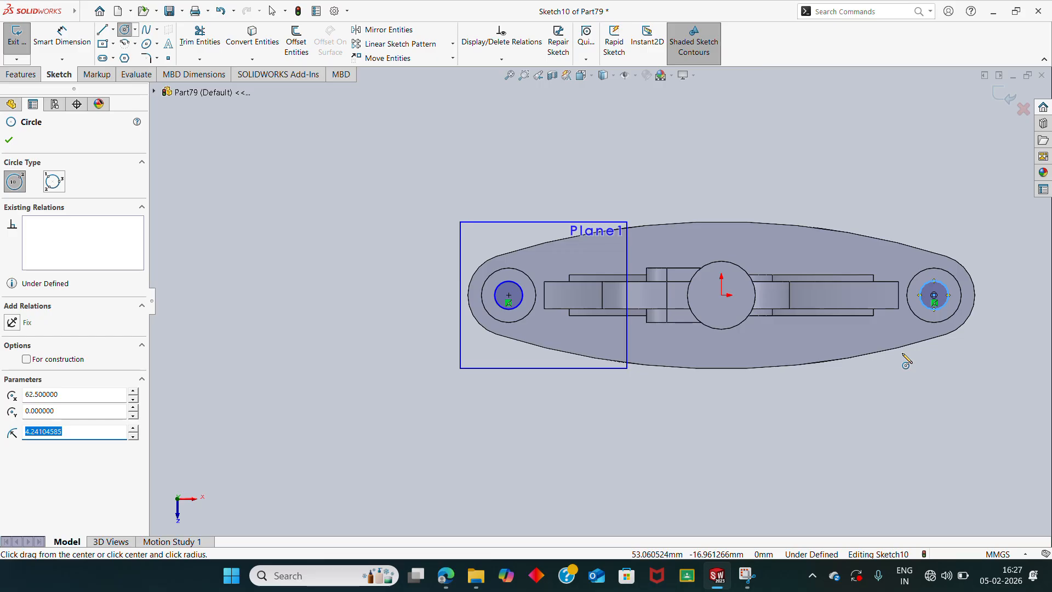
pyautogui.press('Escape')
# Step: Make the two hole circles on the end bosses equal in size
pyautogui.click(946, 291)
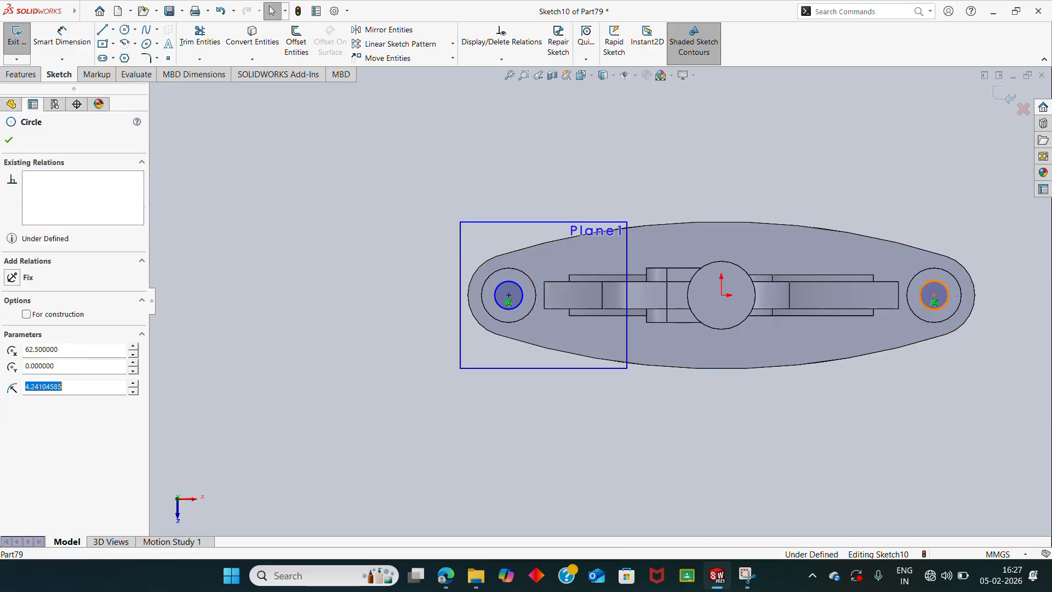
pyautogui.keyDown('ctrl'); pyautogui.click(520, 288); pyautogui.keyUp('ctrl')
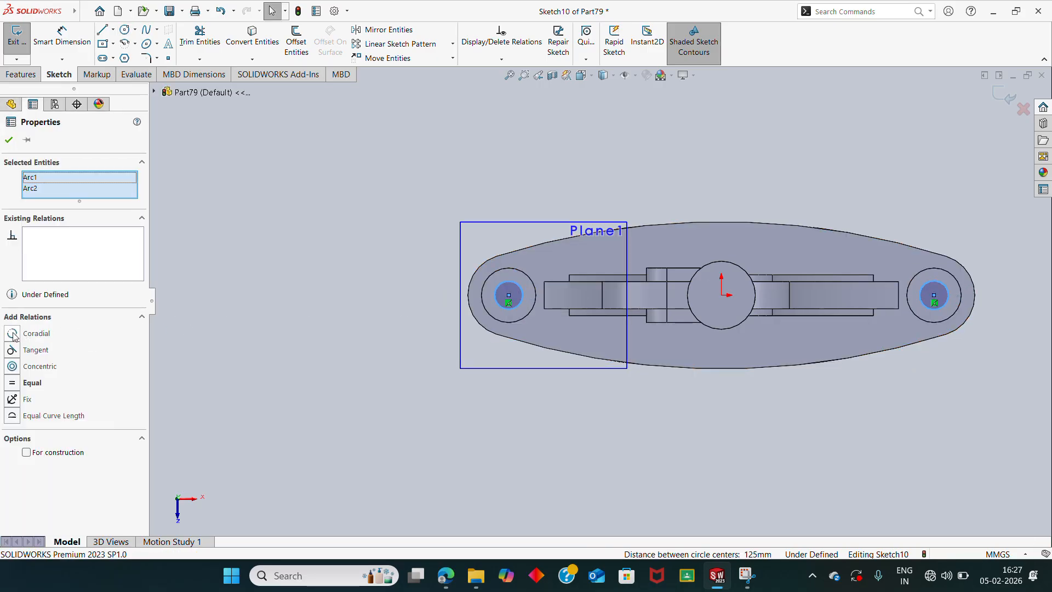
pyautogui.click(19, 382)
pyautogui.click(253, 180)
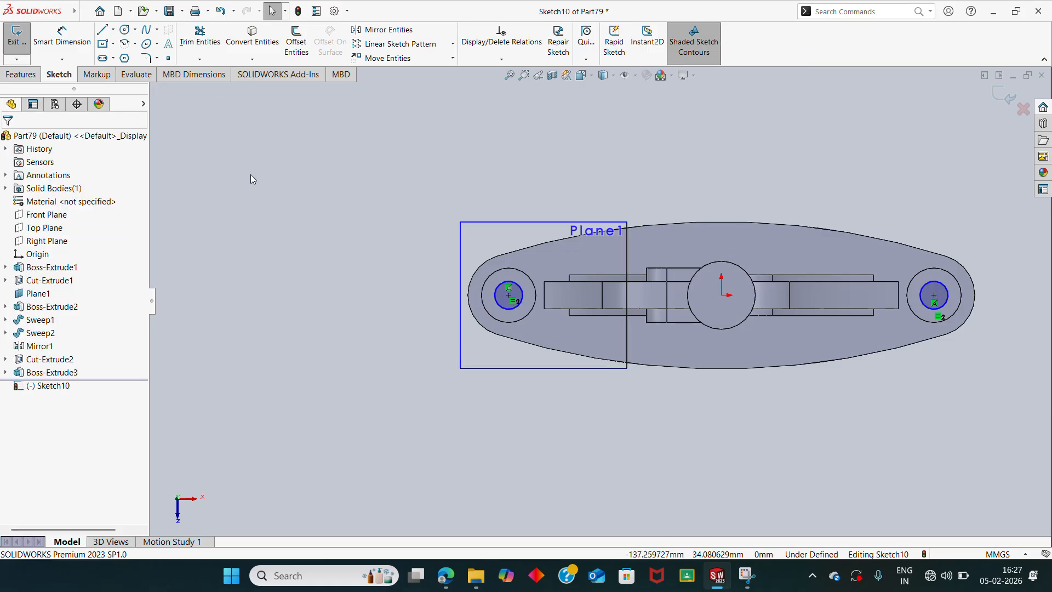
# Step: Dimension one hole circle to an 8 mm diameter and close the sketch
pyautogui.click(62, 38)
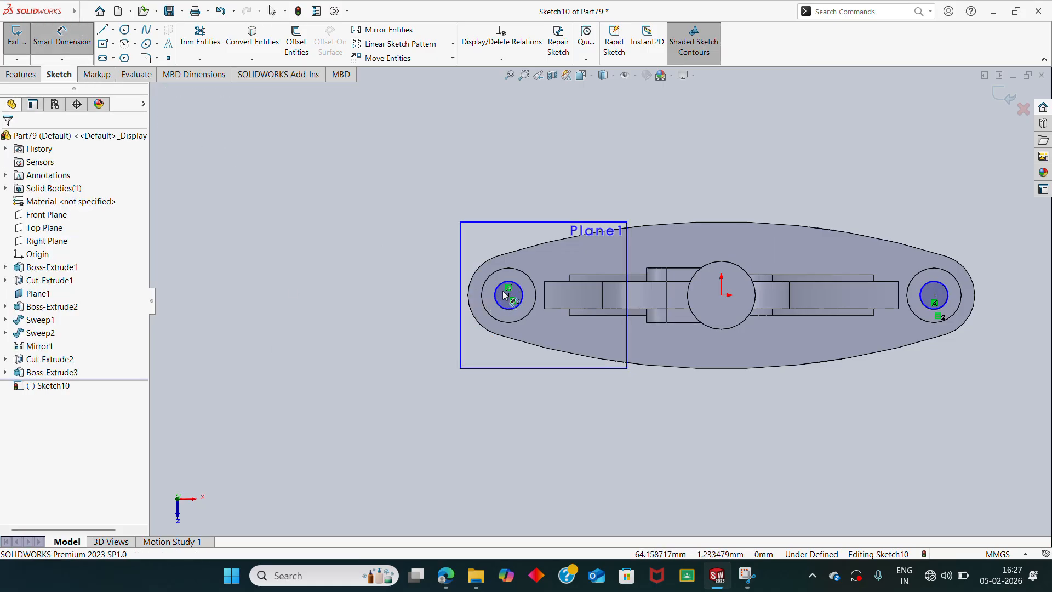
pyautogui.click(500, 290)
pyautogui.click(433, 229)
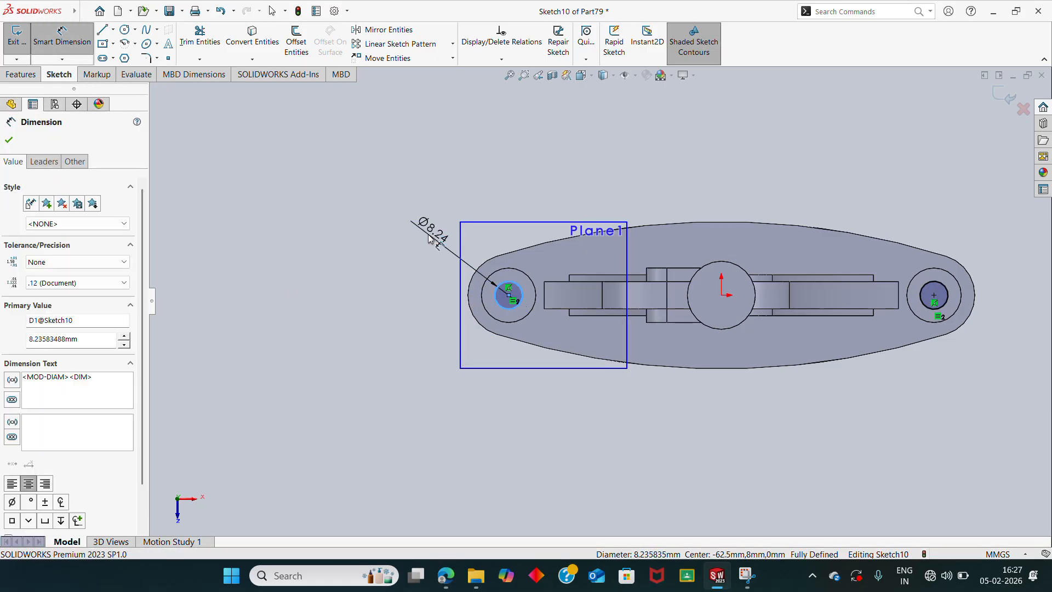
pyautogui.write('8')
pyautogui.press('Return')
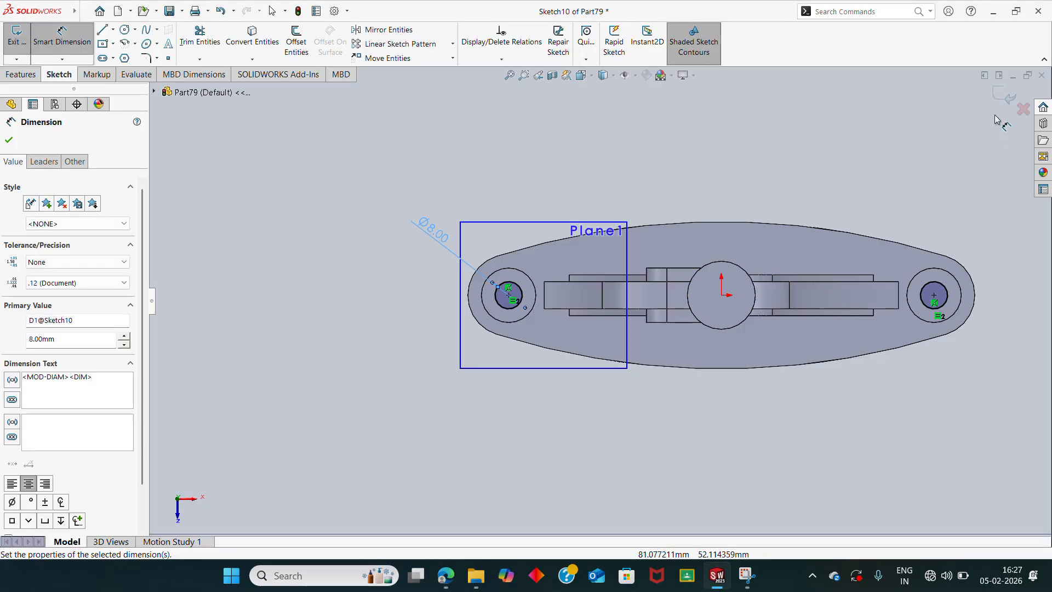
pyautogui.click(995, 94)
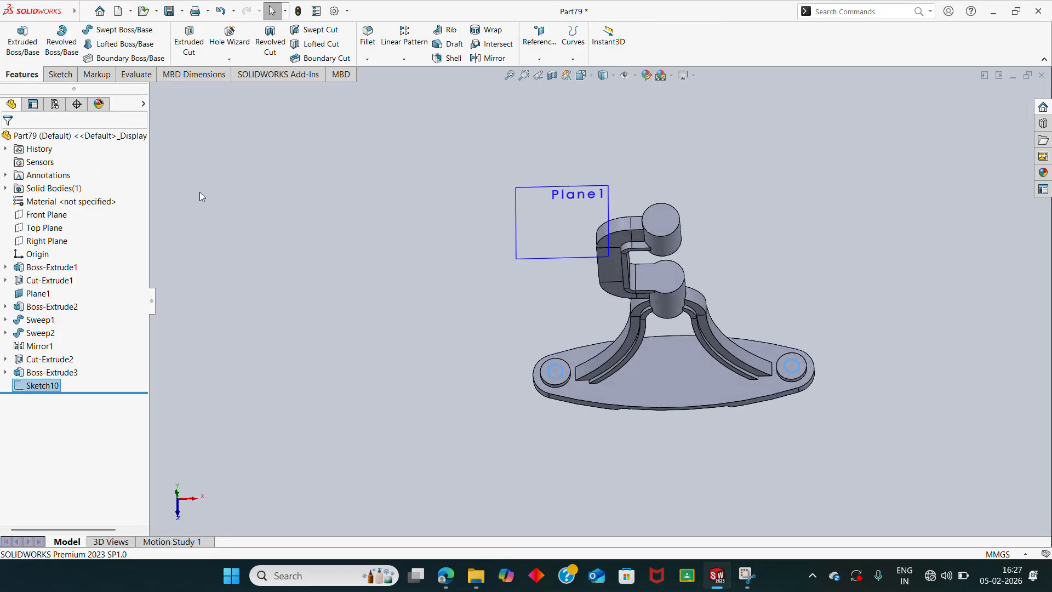
# Step: Cut both 8 mm hole circles downward through the end bosses and base, using the Through All end condition
pyautogui.click(189, 41)
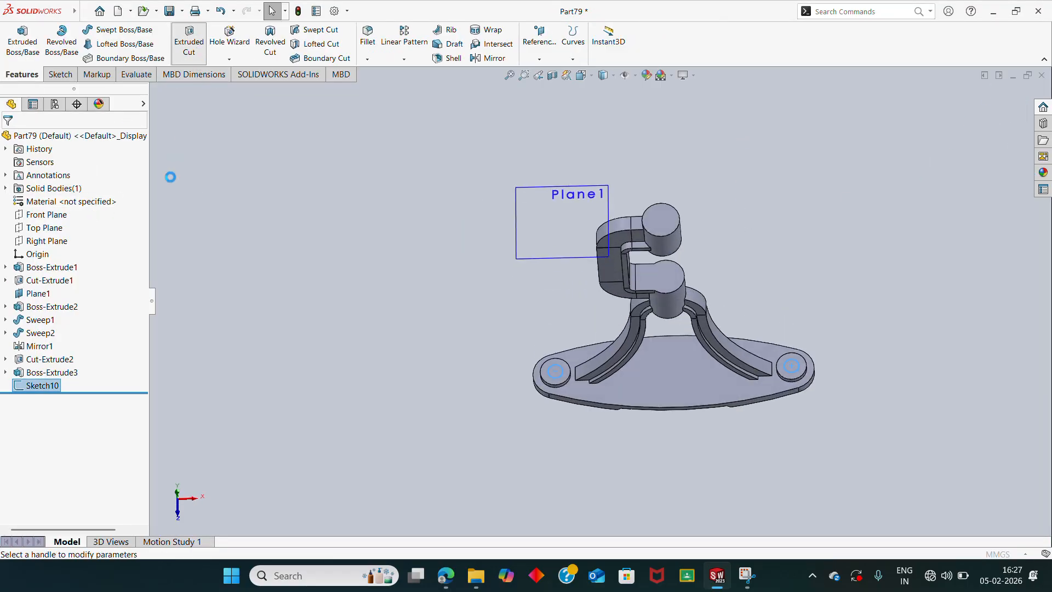
pyautogui.click(52, 214)
pyautogui.click(55, 226)
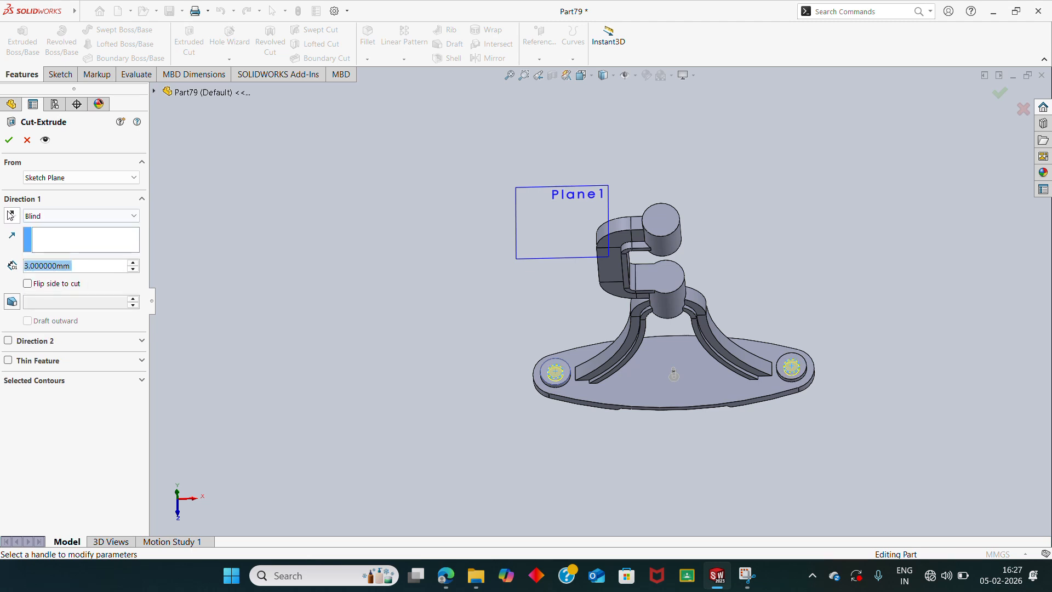
pyautogui.moveTo(382, 340); pyautogui.dragTo(494, 307, button='middle')
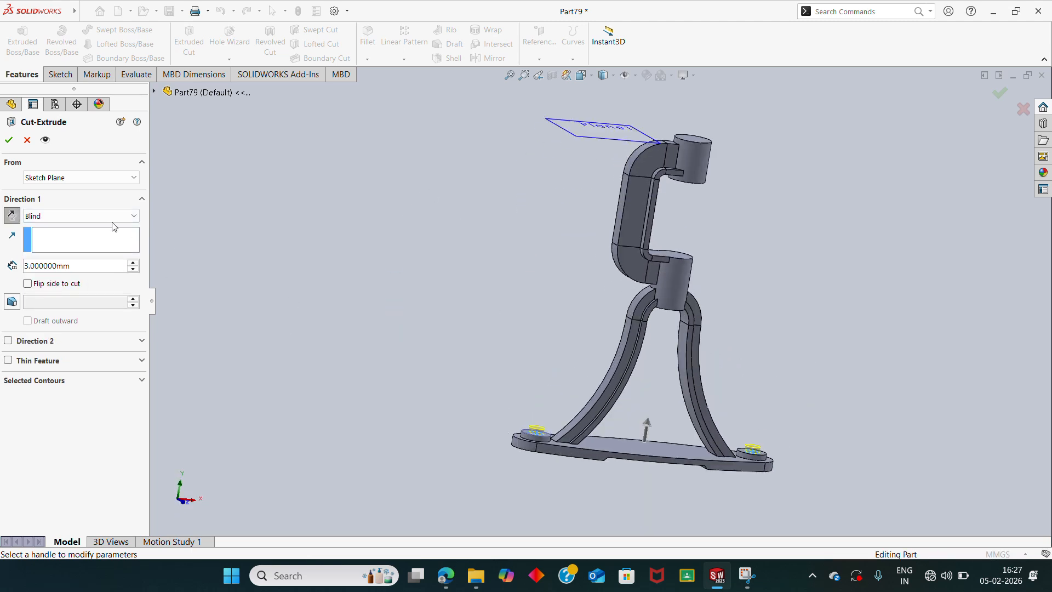
pyautogui.click(12, 216)
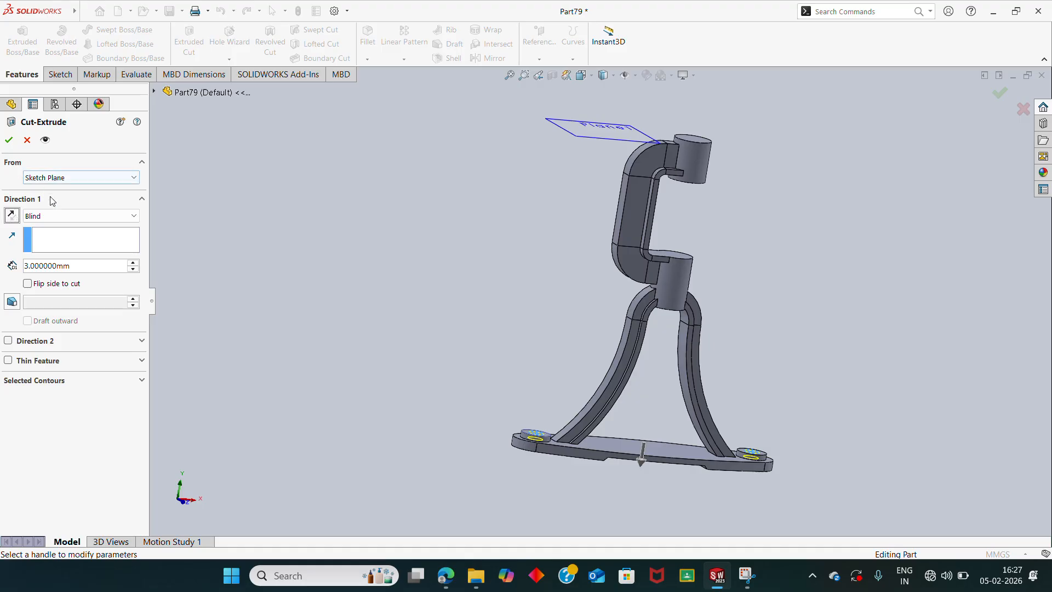
pyautogui.click(58, 217)
pyautogui.click(64, 238)
pyautogui.moveTo(369, 380); pyautogui.dragTo(368, 307, button='middle')
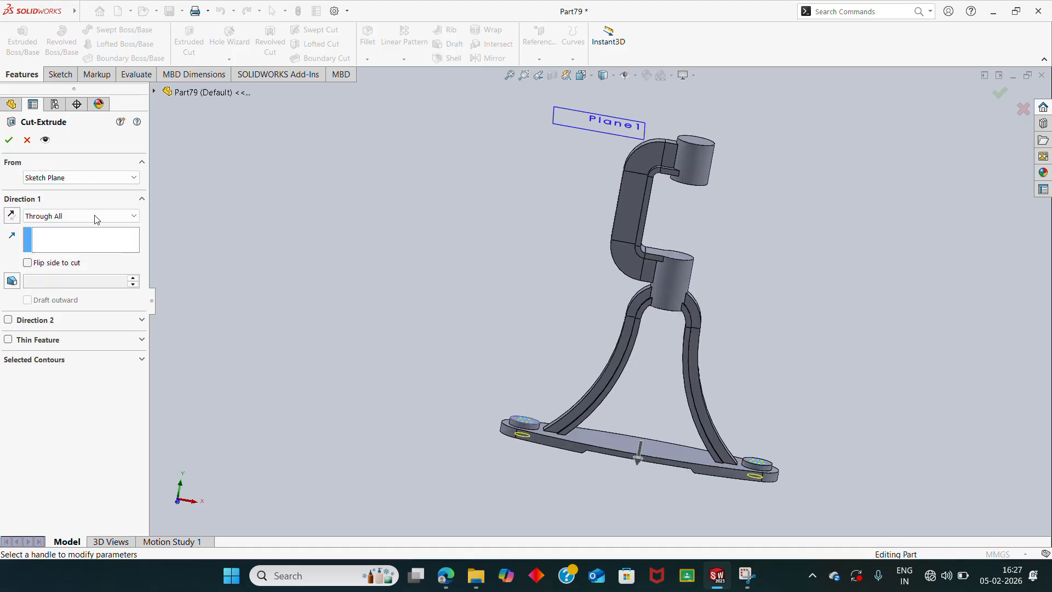
pyautogui.click(10, 140)
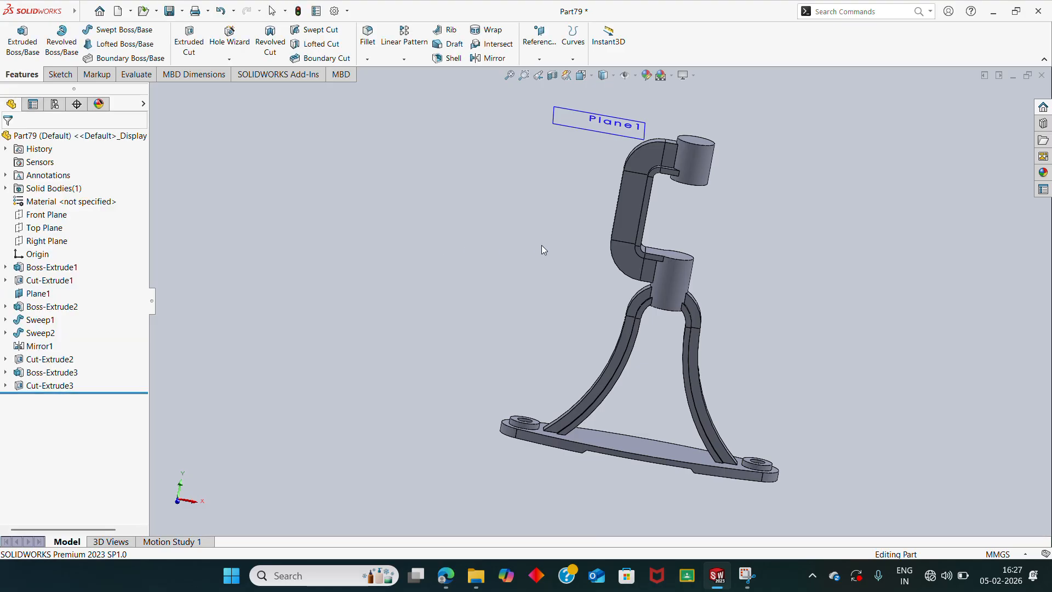
# Step: Sketch a circle about 10.5 mm in diameter on the upper cylinder's top face, centered on the origin
pyautogui.moveTo(543, 247); pyautogui.dragTo(504, 367, button='middle')
pyautogui.scroll(-3, 628, 245)
pyautogui.click(679, 187)
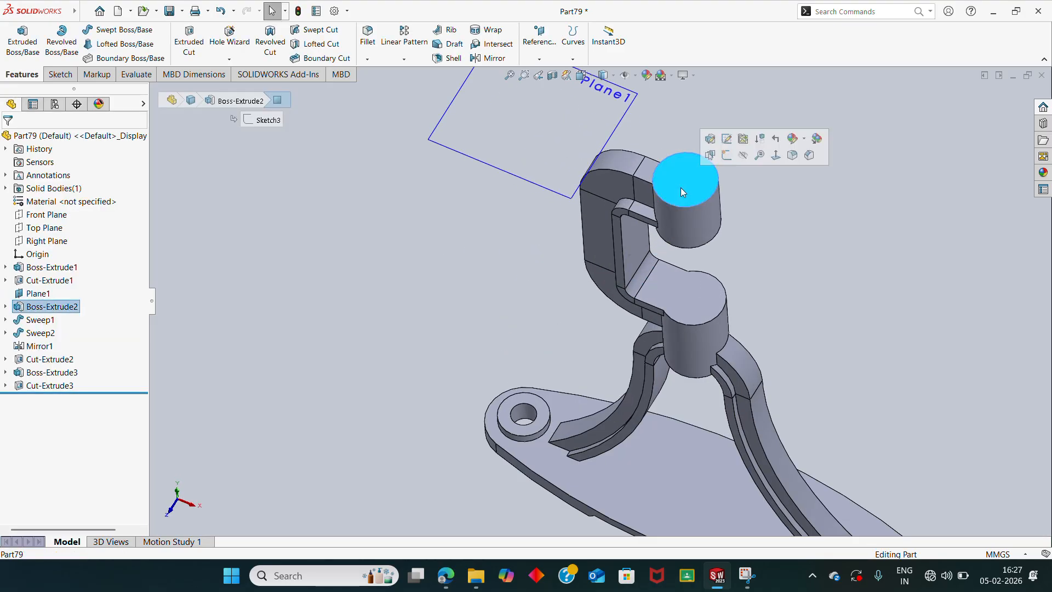
pyautogui.click(731, 154)
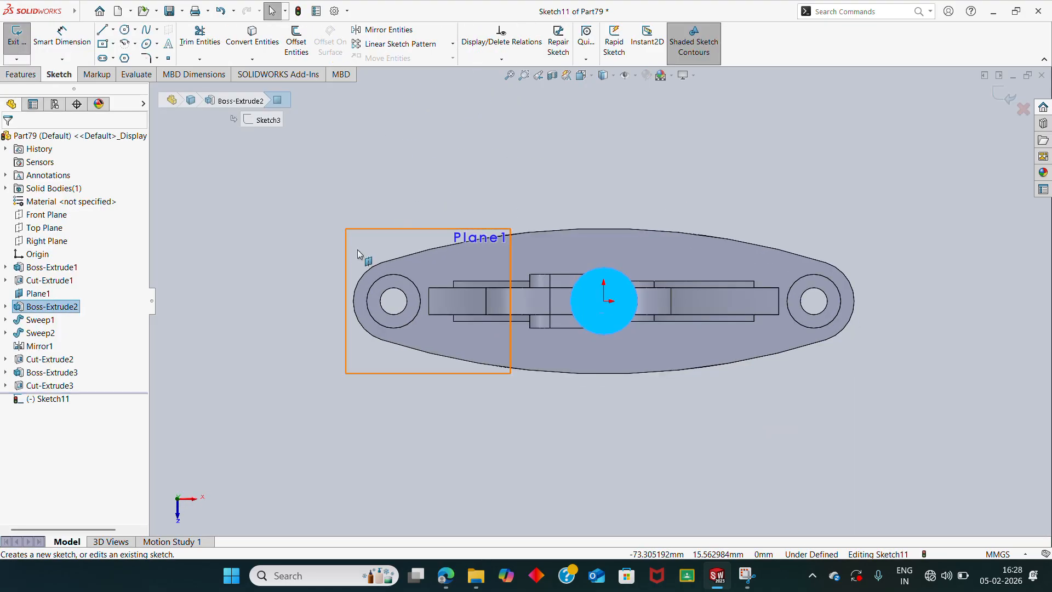
pyautogui.click(128, 30)
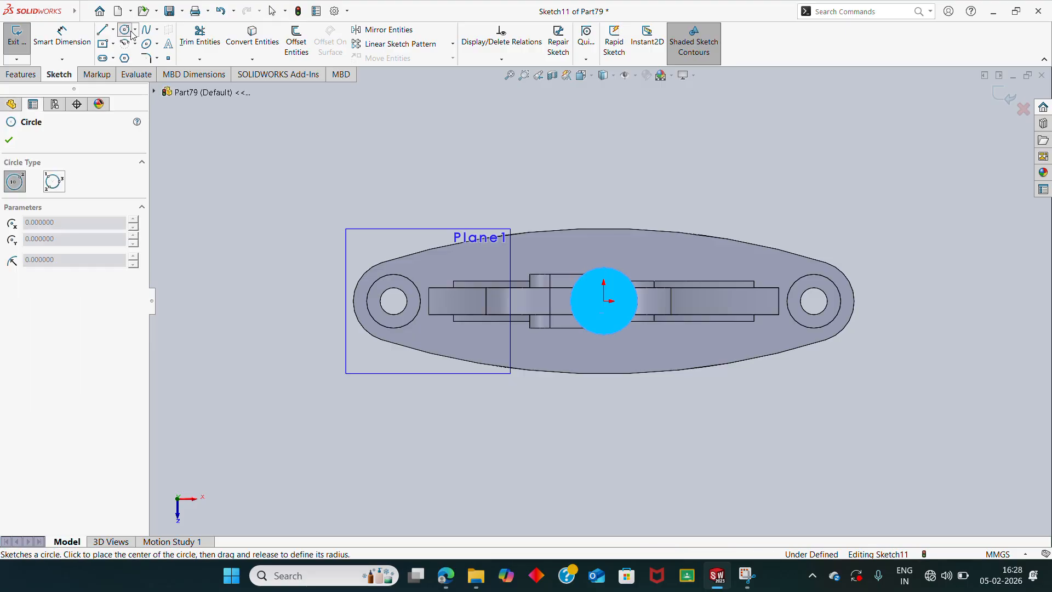
pyautogui.click(604, 301)
pyautogui.click(621, 301)
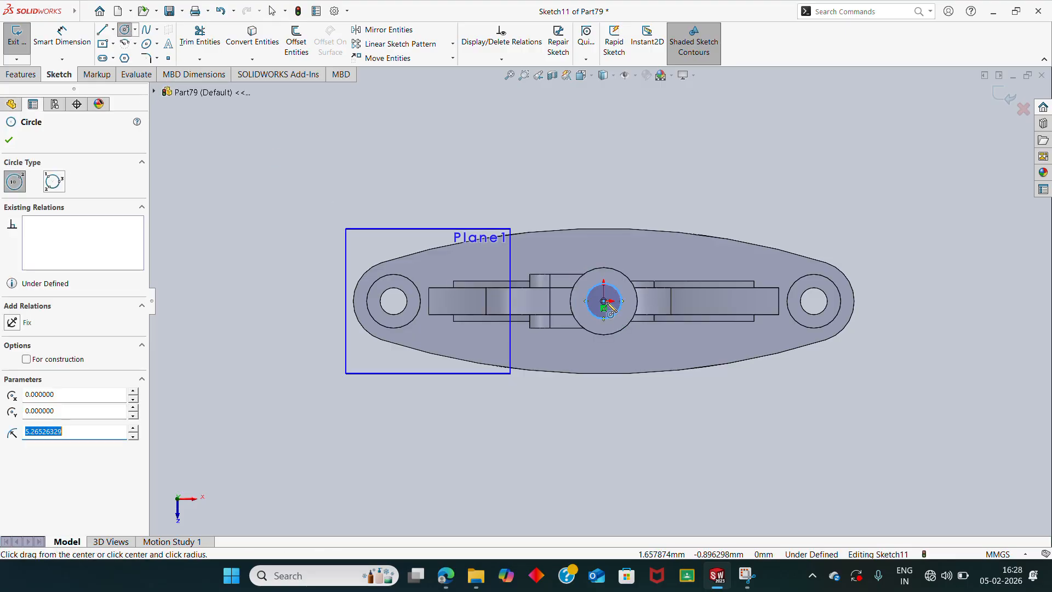
# Step: Dimension the circle to the 8 mm diameter given in the exercise drawing and close the sketch
pyautogui.click(64, 41)
pyautogui.click(619, 296)
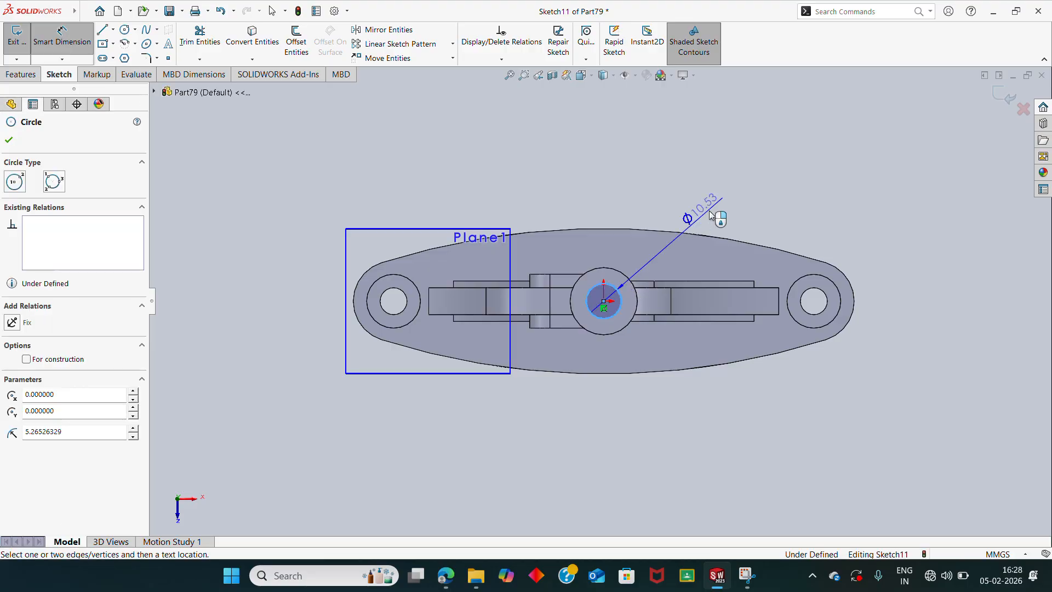
pyautogui.click(735, 219)
pyautogui.hotkey('alt', 'Tab')
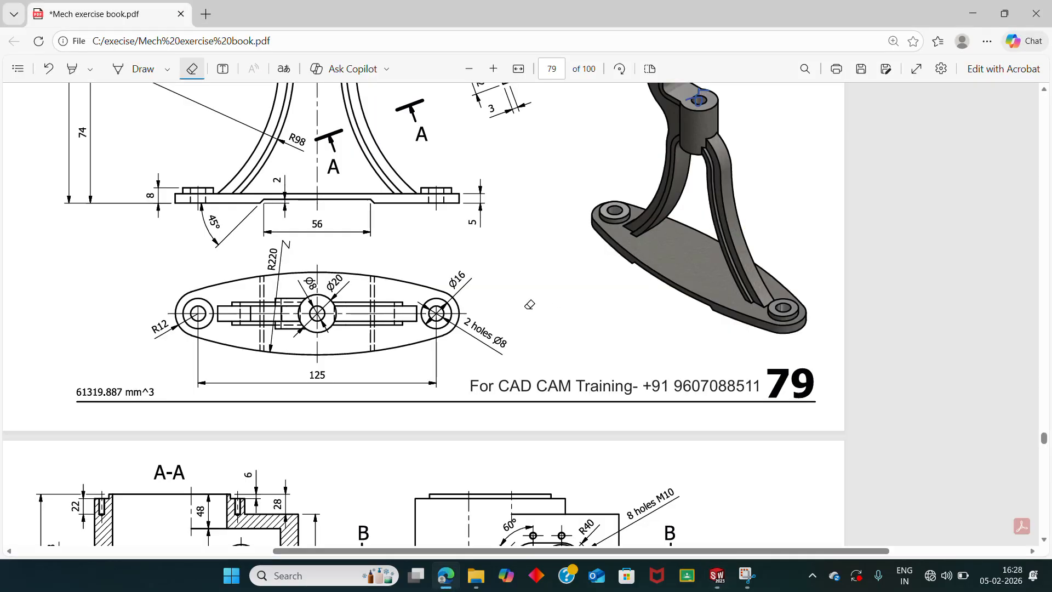
pyautogui.scroll(5, 451, 279)
pyautogui.scroll(-3, 305, 339)
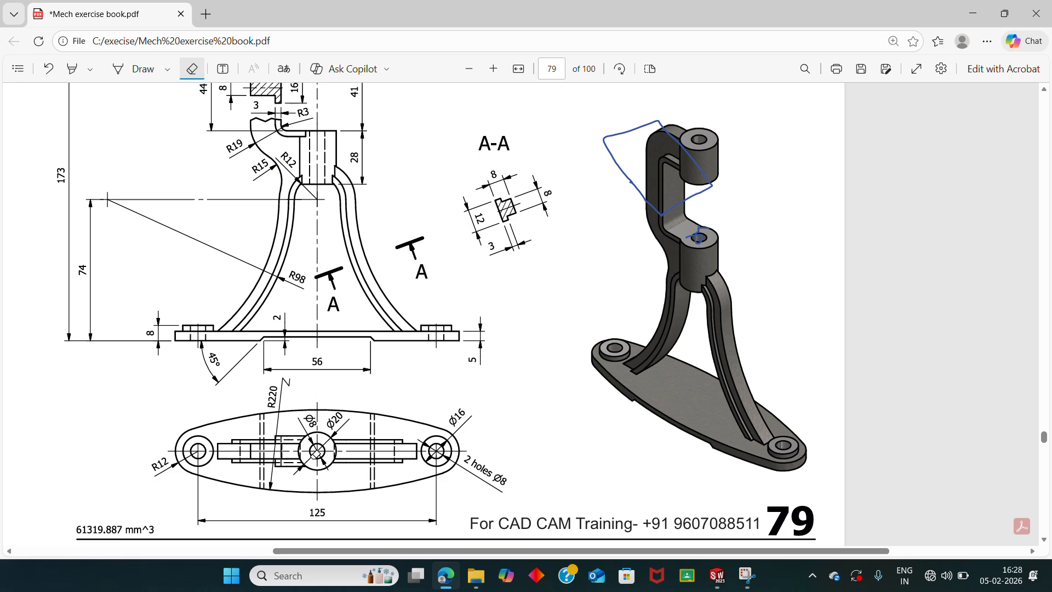
pyautogui.hotkey('alt', 'Tab')
pyautogui.write('8')
pyautogui.press('Return')
pyautogui.hotkey('ctrl', '7')
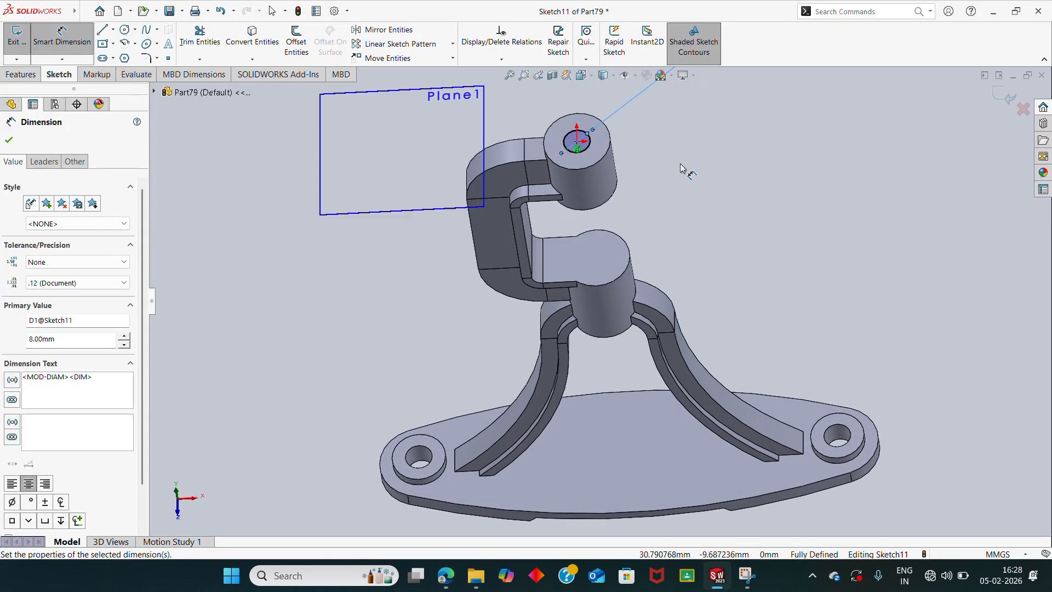
pyautogui.click(1004, 96)
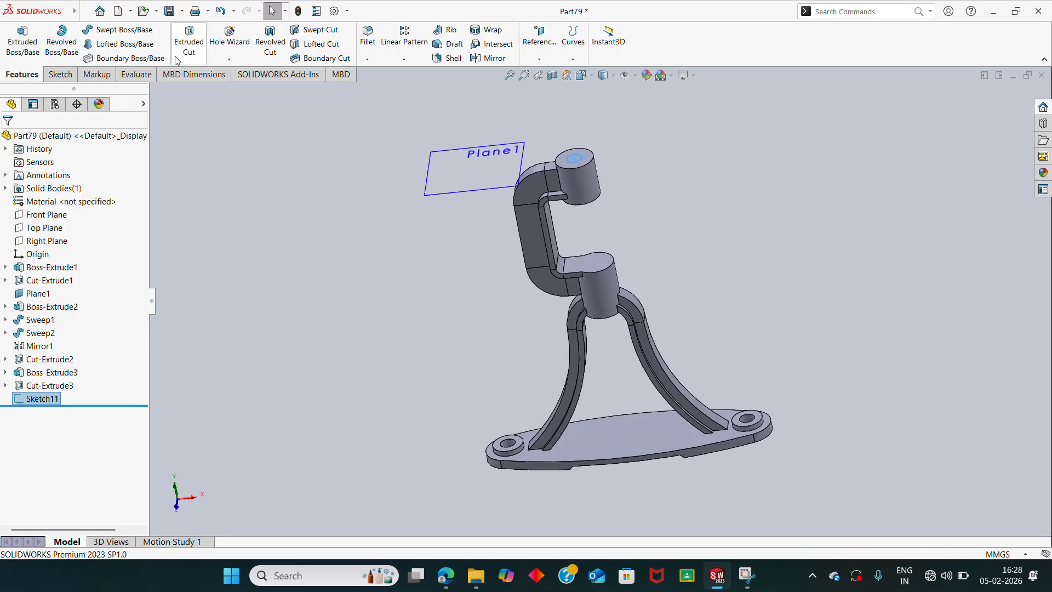
# Step: Cut the circle downward through the upper and lower cylinders as a Blind cut 103 mm deep
pyautogui.click(189, 41)
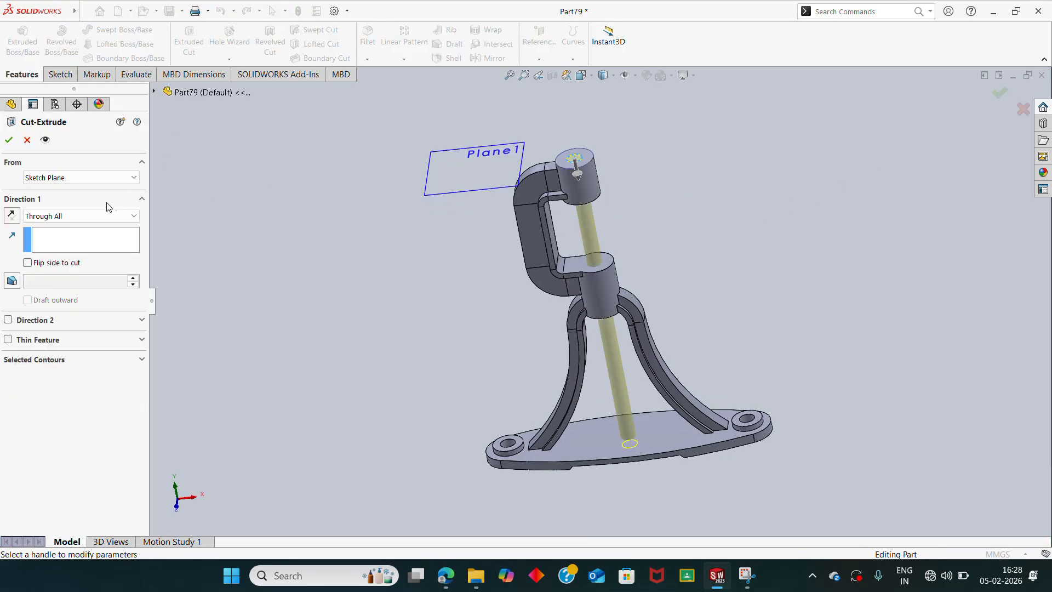
pyautogui.moveTo(269, 258); pyautogui.dragTo(310, 187, button='middle')
pyautogui.click(90, 217)
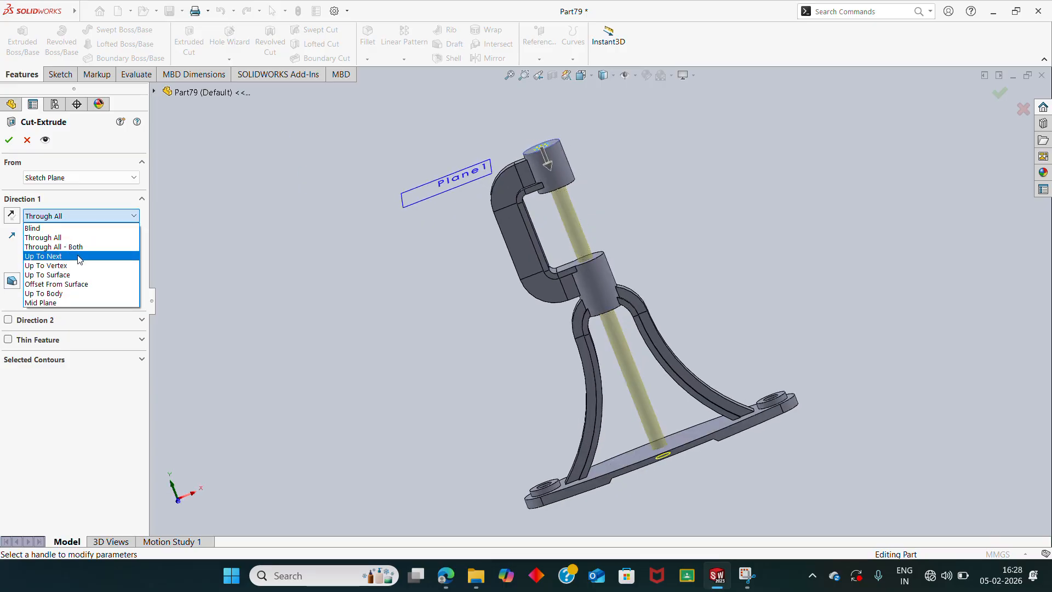
pyautogui.click(44, 256)
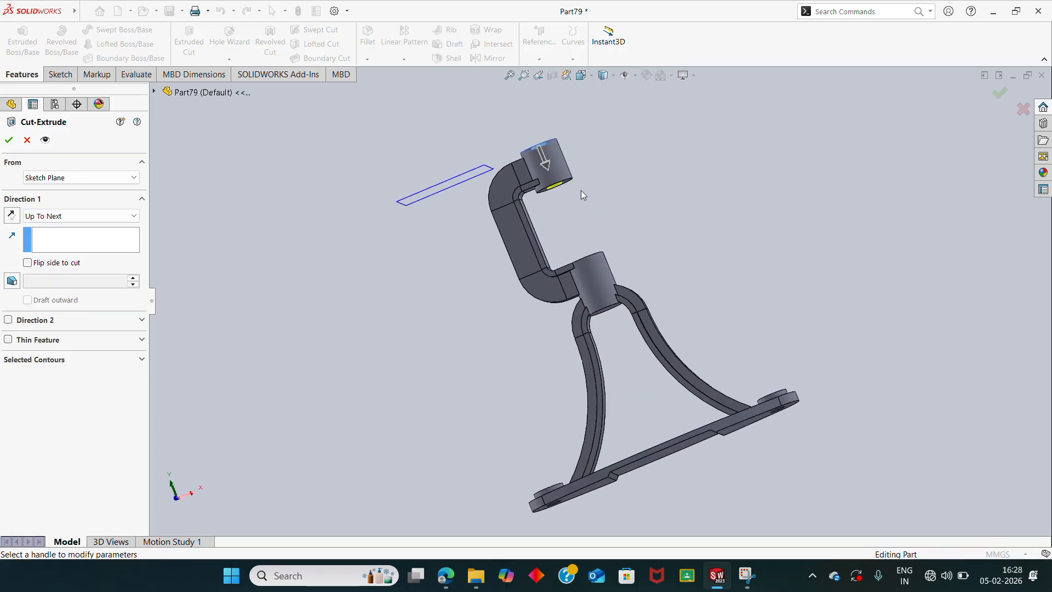
pyautogui.click(95, 216)
pyautogui.click(69, 225)
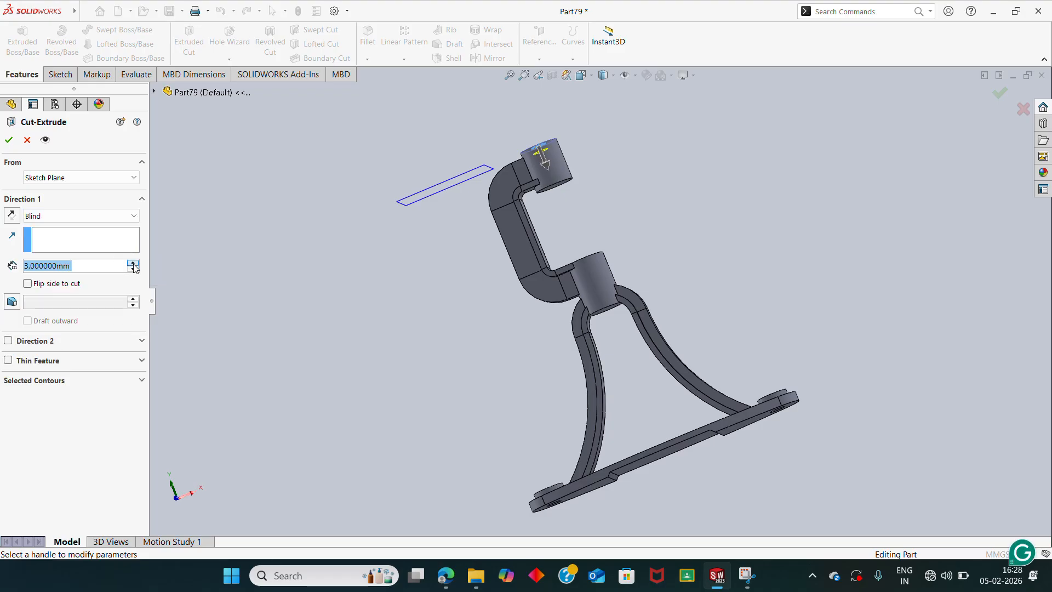
pyautogui.click(133, 264)
pyautogui.click(133, 263)
pyautogui.click(133, 263)
pyautogui.click(9, 140)
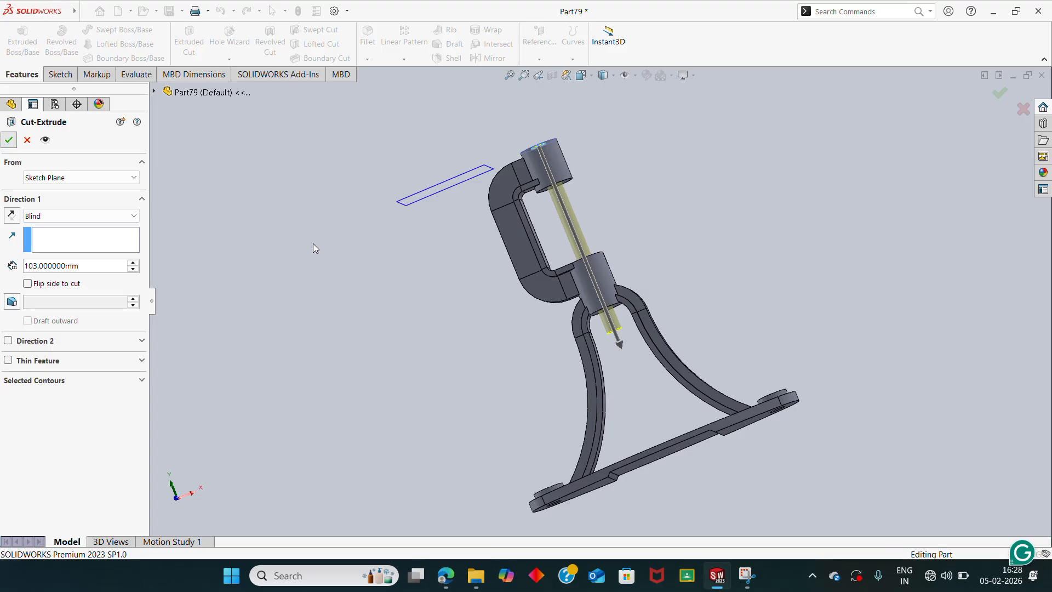
# Step: Switch to the exercise PDF and examine page 79 for features still missing around the lower cylinder
pyautogui.moveTo(520, 233); pyautogui.dragTo(482, 564, button='middle')
pyautogui.click(447, 576)
pyautogui.scroll(1, 548, 364)
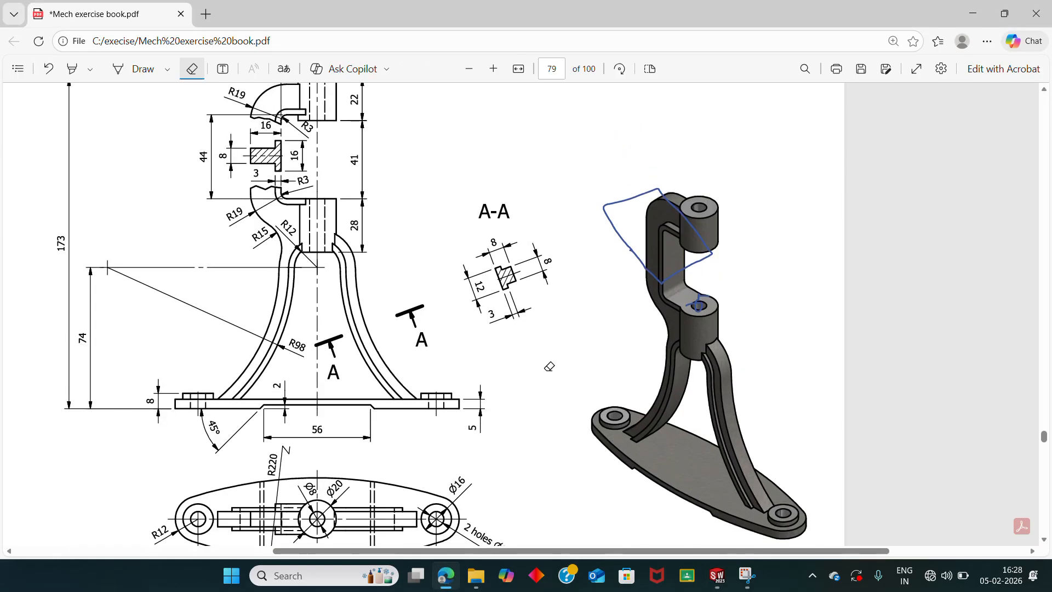
pyautogui.scroll(-1, 501, 356)
pyautogui.scroll(3, 503, 356)
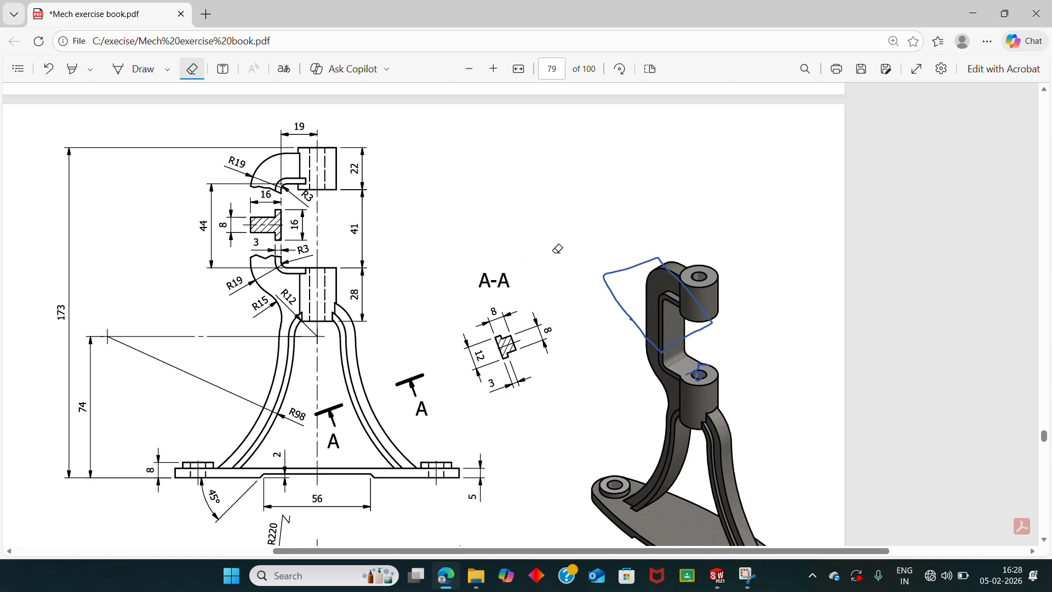
pyautogui.click(973, 13)
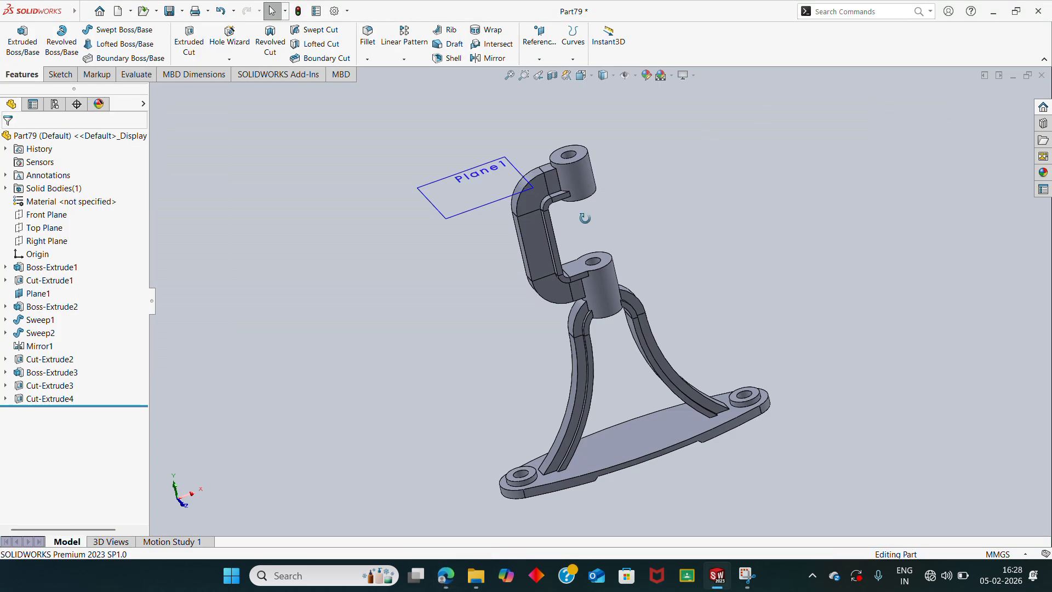
# Step: Start a face fillet and select the C-shaped arm's flat underside and the curved outer face of the leg below it
pyautogui.scroll(-5, 614, 310)
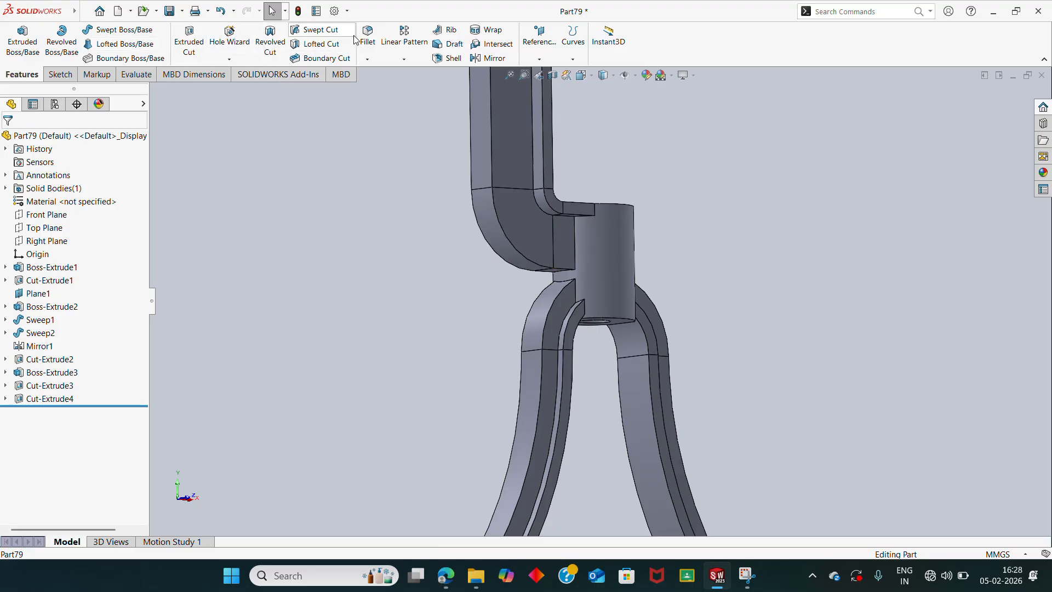
pyautogui.click(372, 46)
pyautogui.scroll(-5, 557, 277)
pyautogui.moveTo(517, 275); pyautogui.dragTo(546, 295, button='middle')
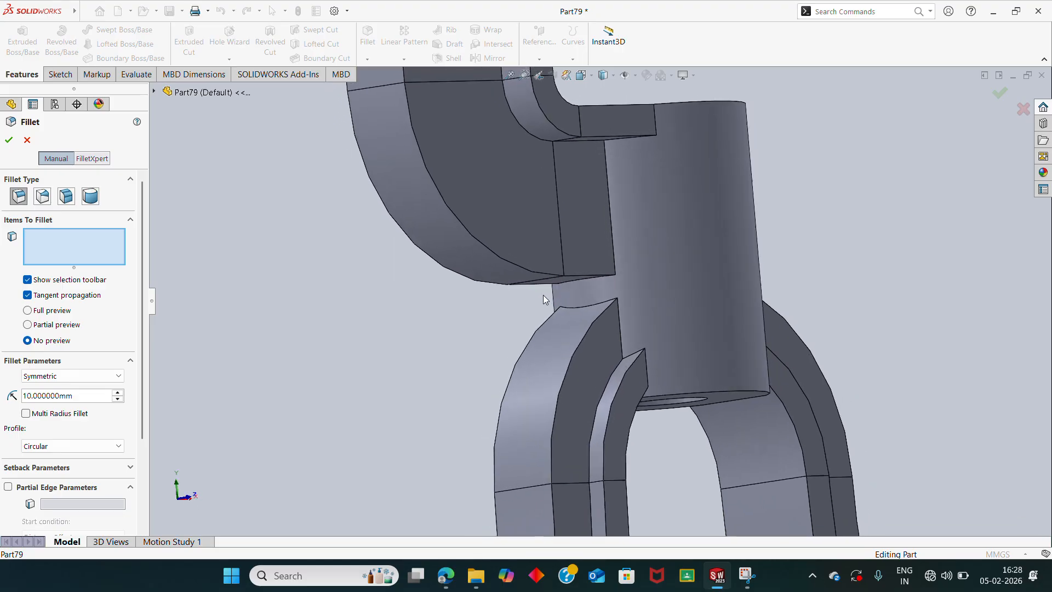
pyautogui.click(67, 197)
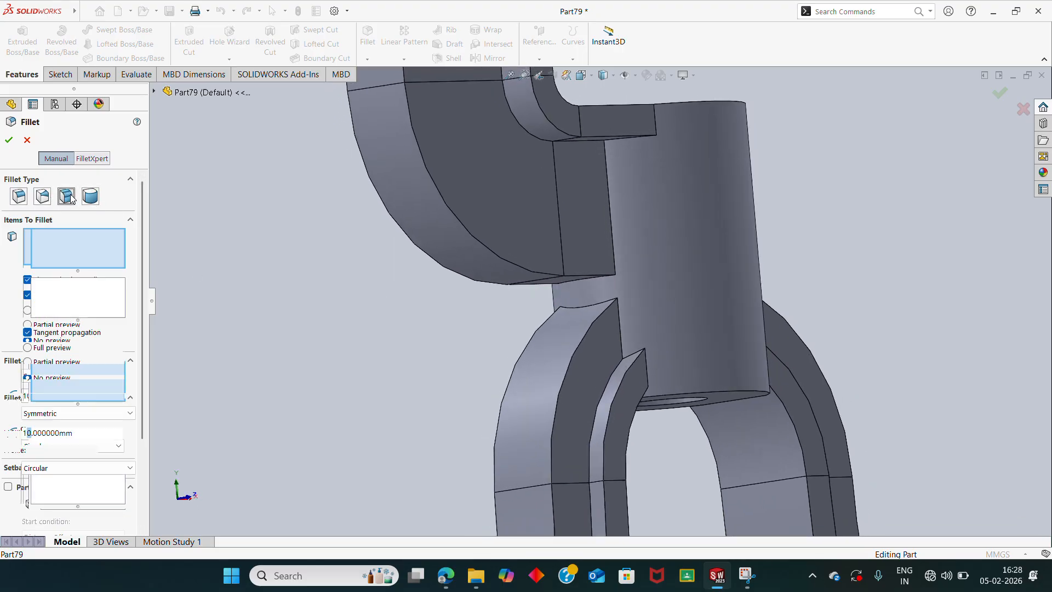
pyautogui.moveTo(514, 287); pyautogui.dragTo(511, 269, button='middle')
pyautogui.click(572, 285)
pyautogui.moveTo(572, 285); pyautogui.dragTo(564, 354, button='middle')
pyautogui.click(564, 354)
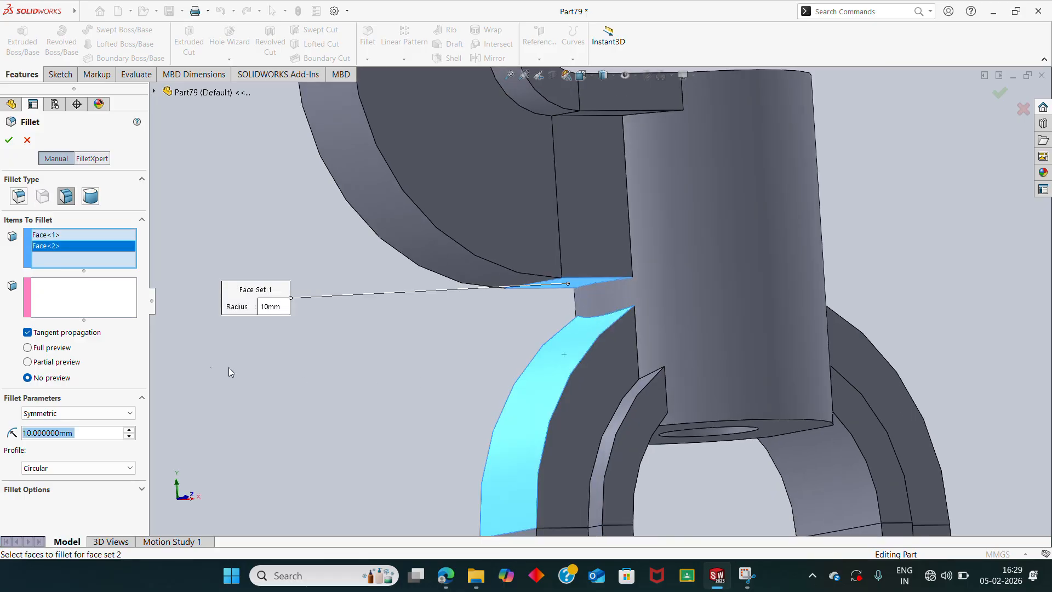
# Step: Set the fillet radius to 15 mm per the drawing and assign the leg's curved outer face to the second face set
pyautogui.click(458, 577)
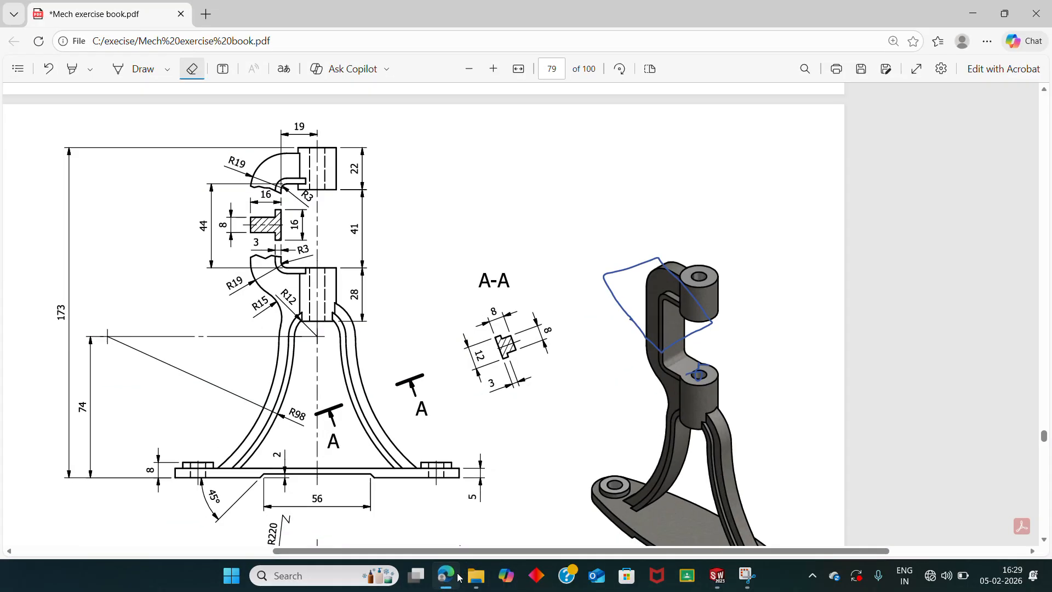
pyautogui.click(458, 577)
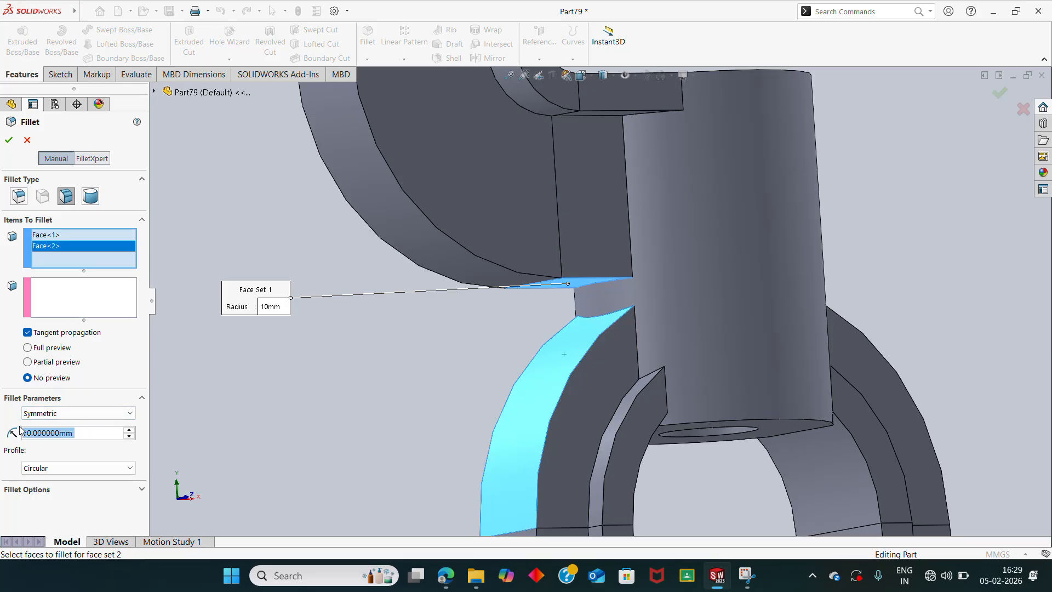
pyautogui.write('15')
pyautogui.press('Return')
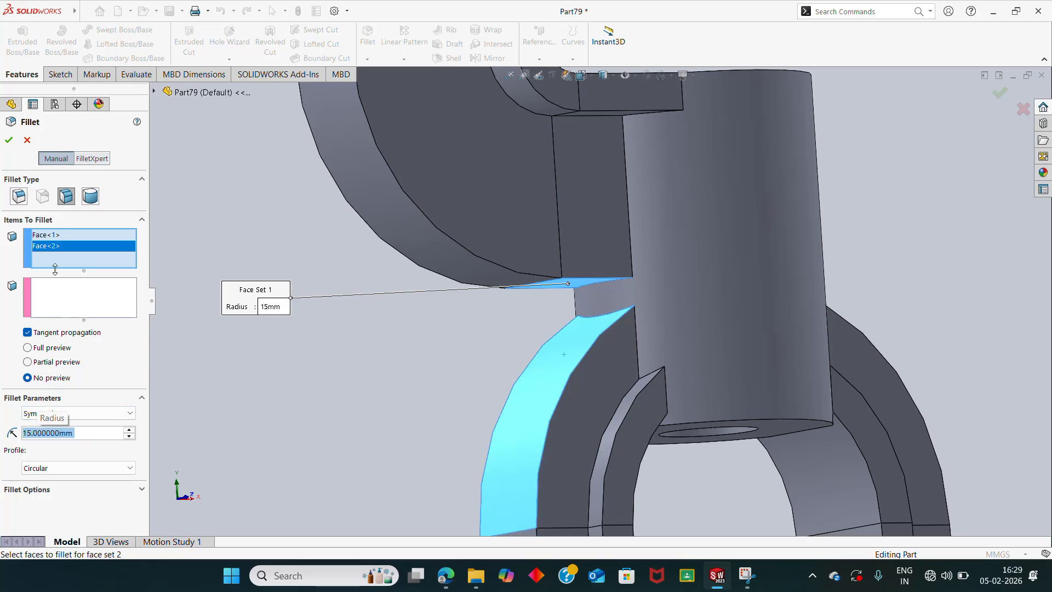
pyautogui.rightClick(50, 246)
pyautogui.click(72, 260)
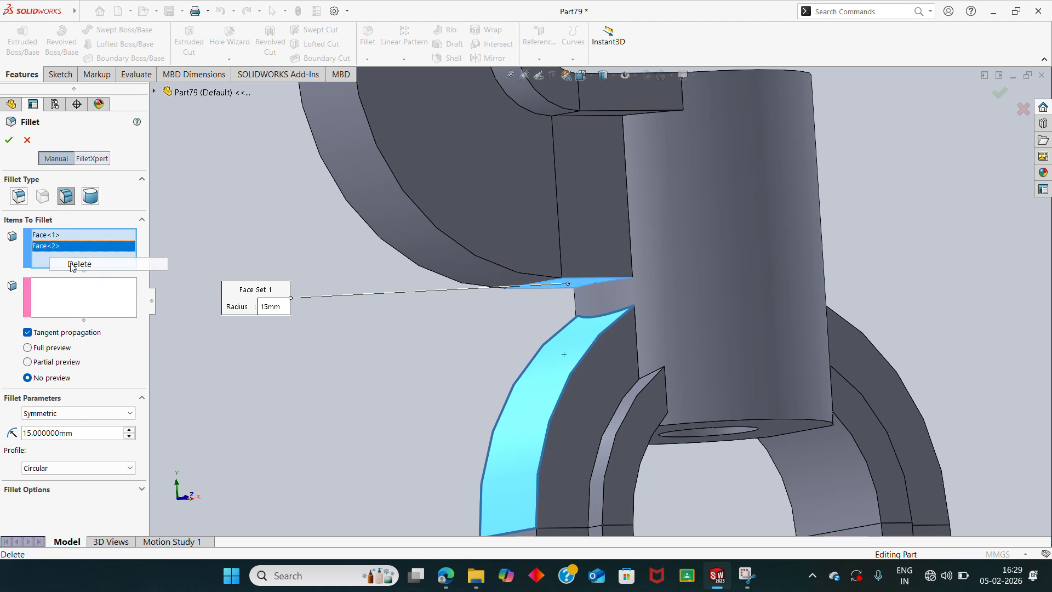
pyautogui.click(575, 357)
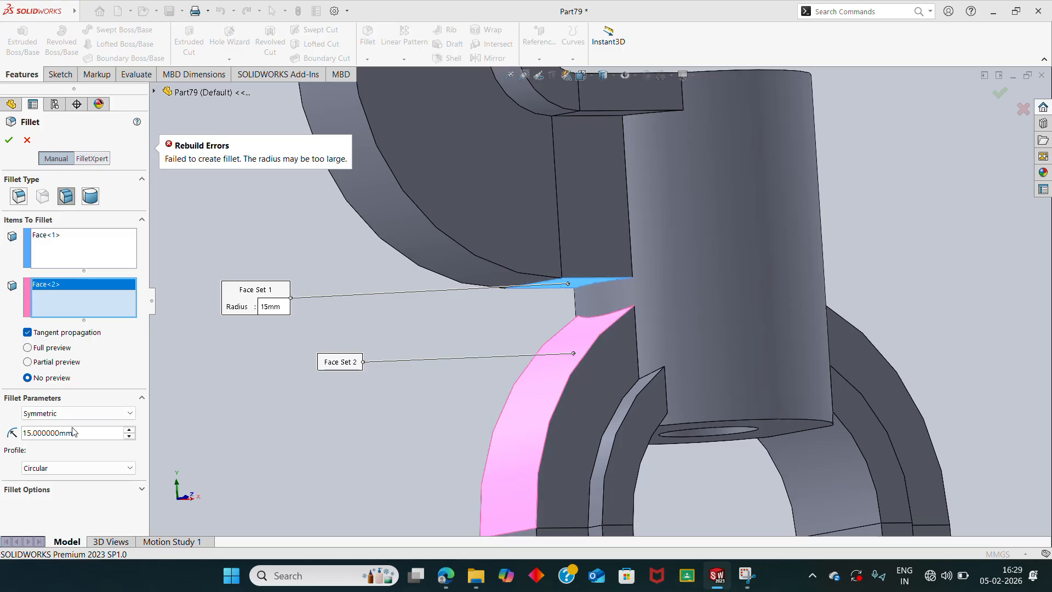
# Step: Replace the first face set with the arm's curved lower face and create the 15 mm face fillet
pyautogui.press('z')
pyautogui.moveTo(442, 292)
pyautogui.mouseDown(button='middle')
pyautogui.moveTo(422, 299)
pyautogui.moveTo(455, 283)
pyautogui.mouseUp(button='middle')
pyautogui.scroll(-3, 649, 311)
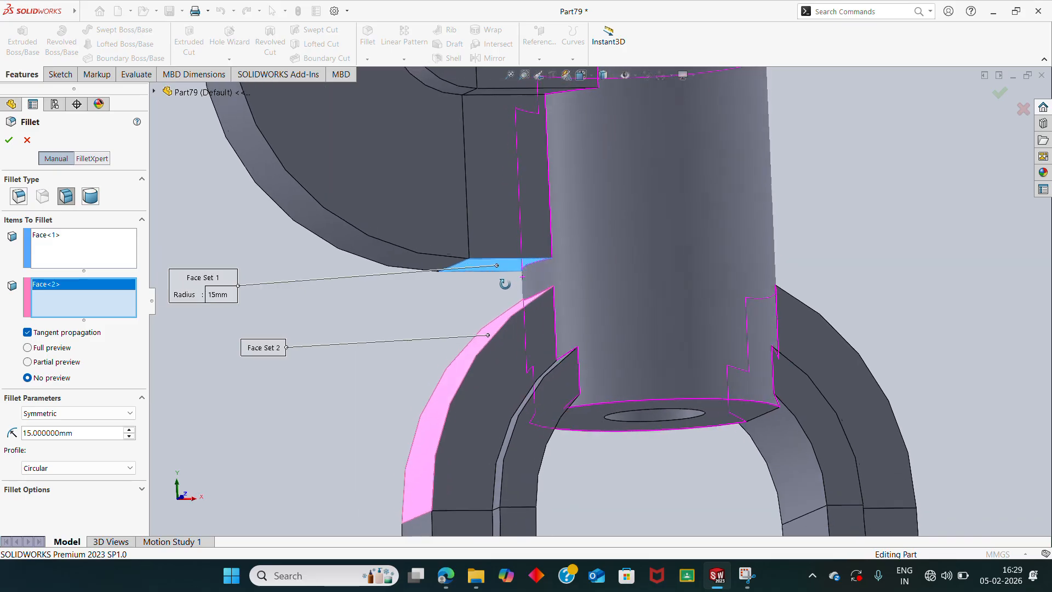
pyautogui.click(63, 234)
pyautogui.rightClick(63, 233)
pyautogui.click(80, 255)
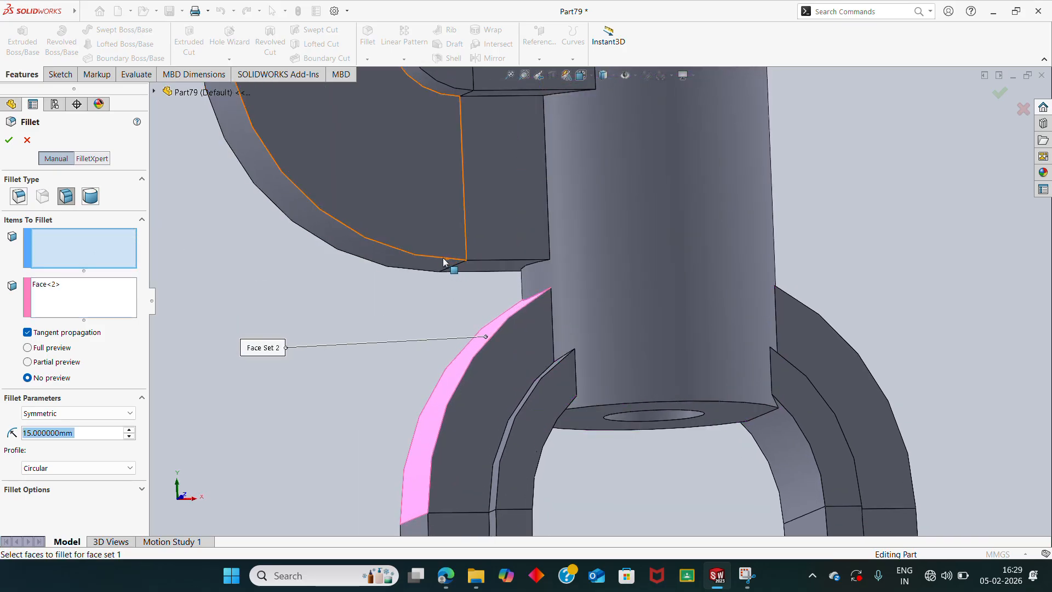
pyautogui.click(422, 268)
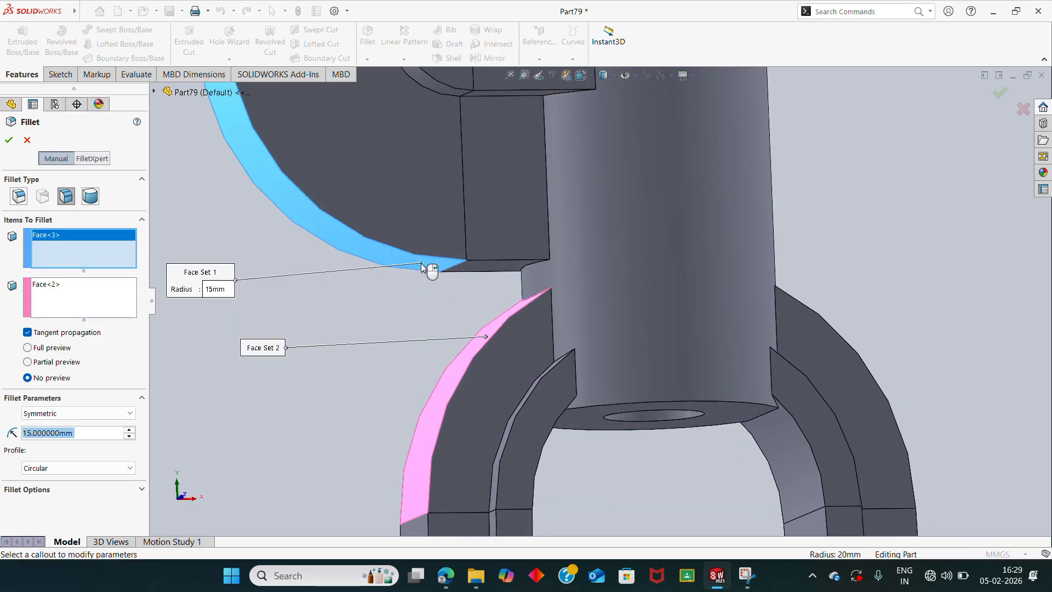
pyautogui.click(9, 140)
# Step: Reopen the arm-to-leg fillet for editing, review both face sets, and close it unchanged
pyautogui.scroll(2, 455, 268)
pyautogui.moveTo(455, 269); pyautogui.dragTo(419, 296, button='middle')
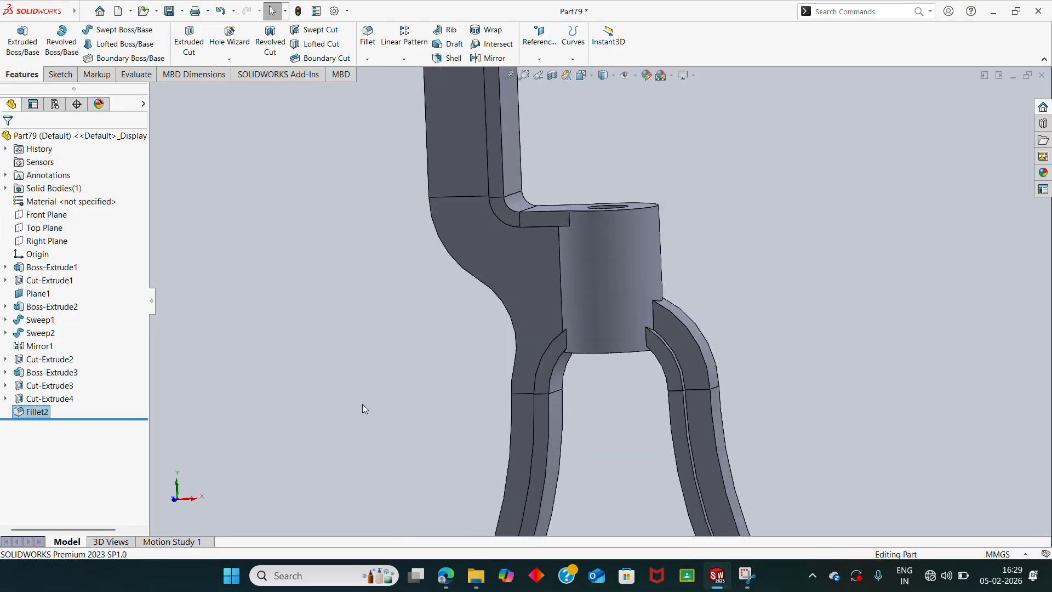
pyautogui.rightClick(37, 411)
pyautogui.click(41, 307)
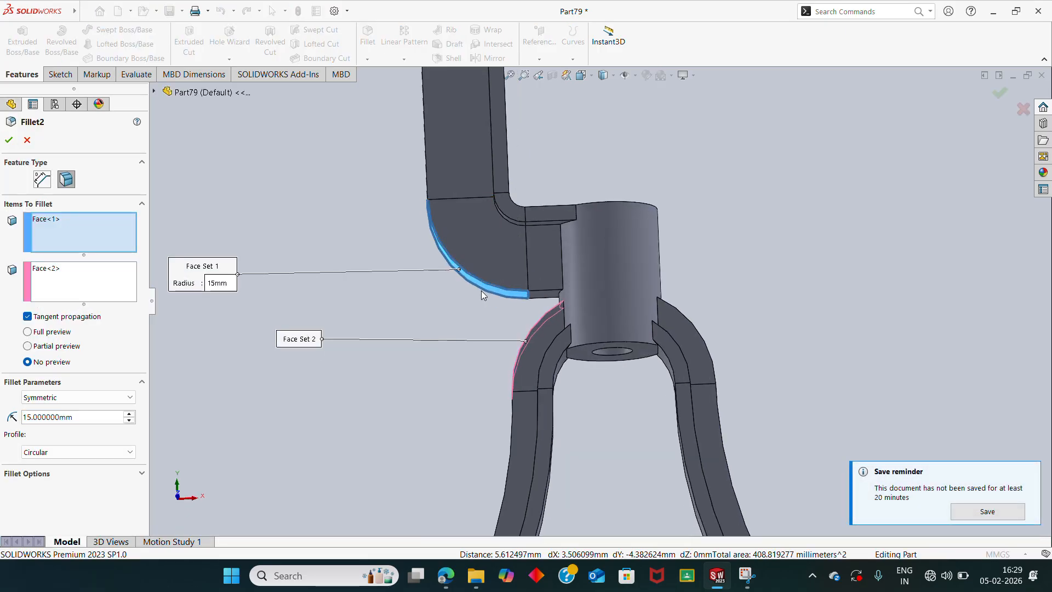
pyautogui.moveTo(521, 340); pyautogui.dragTo(536, 356, button='middle')
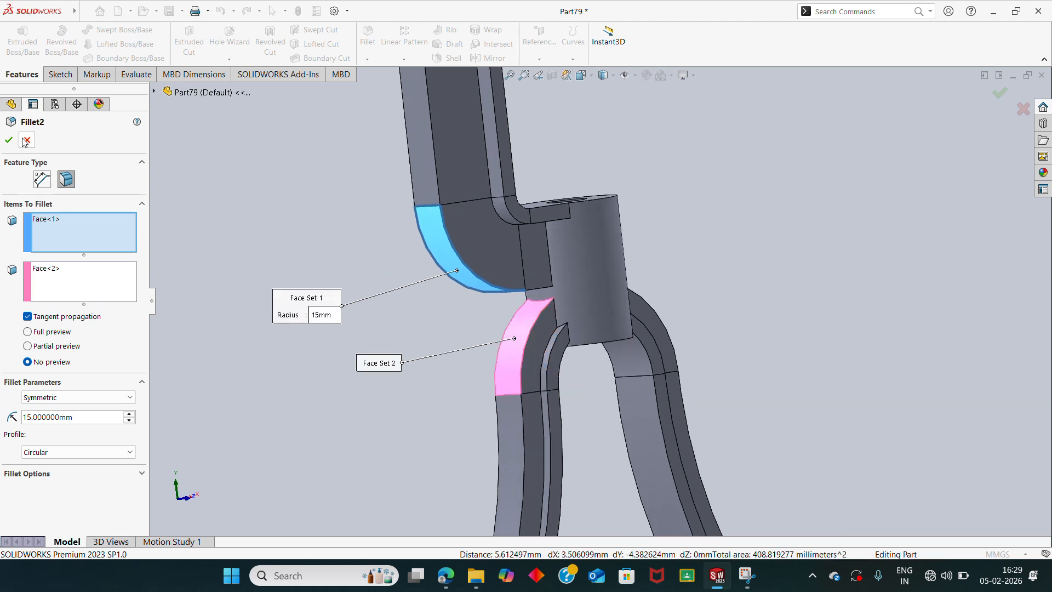
pyautogui.click(49, 219)
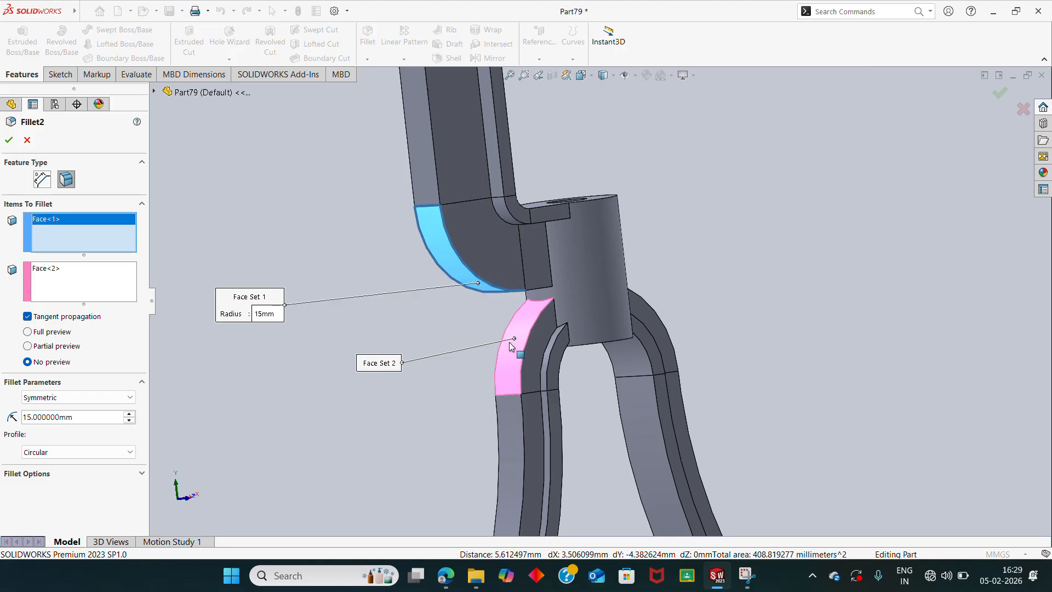
pyautogui.click(59, 268)
pyautogui.click(14, 144)
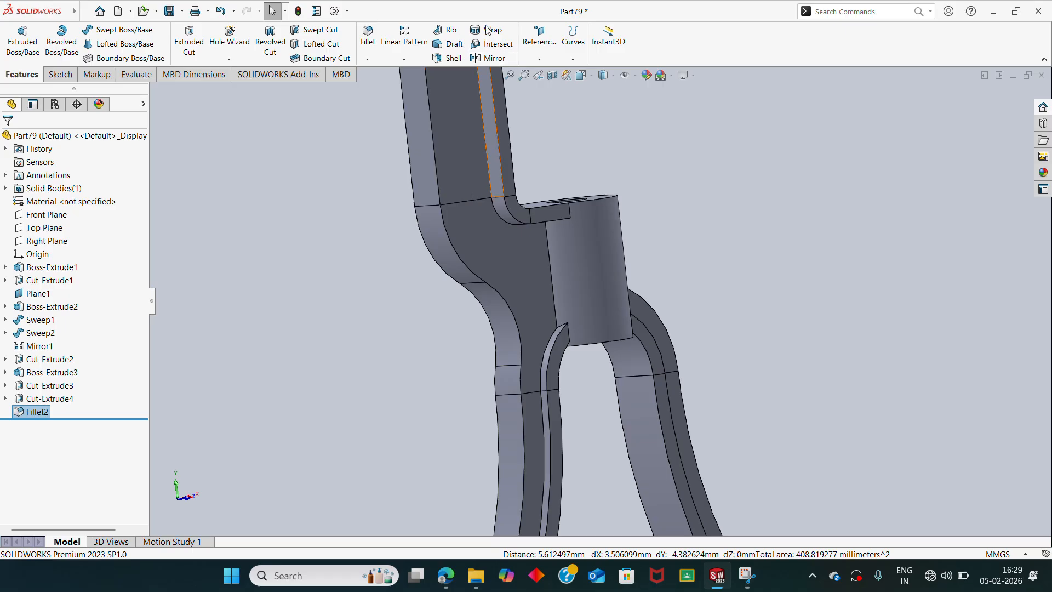
# Step: Compare the whole model with the page 79 drawing in the exercise PDF and return to the part
pyautogui.scroll(4, 557, 241)
pyautogui.moveTo(540, 258); pyautogui.dragTo(451, 315, button='middle')
pyautogui.scroll(4, 482, 352)
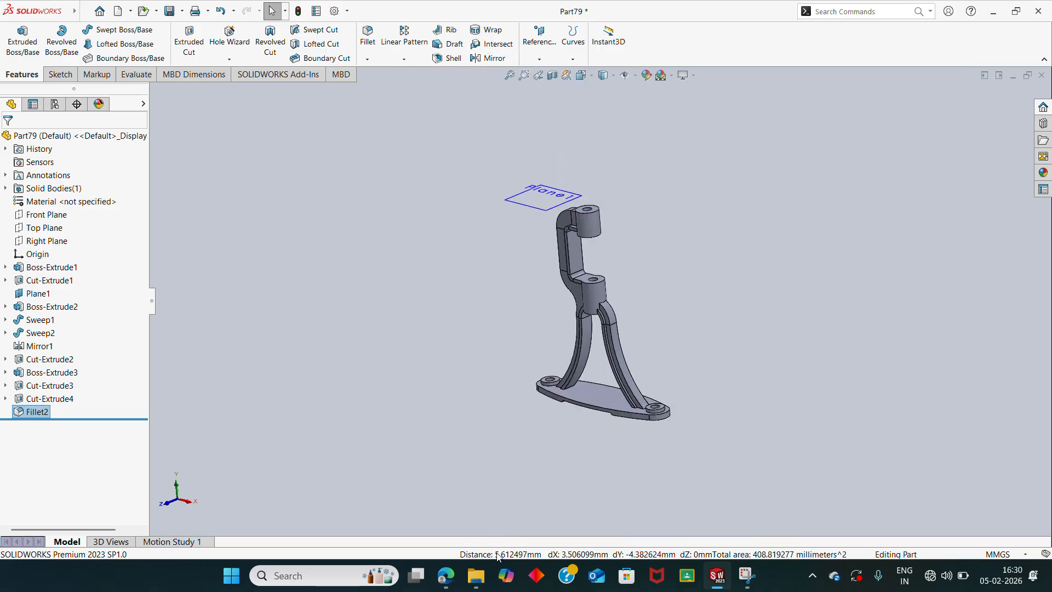
pyautogui.click(444, 573)
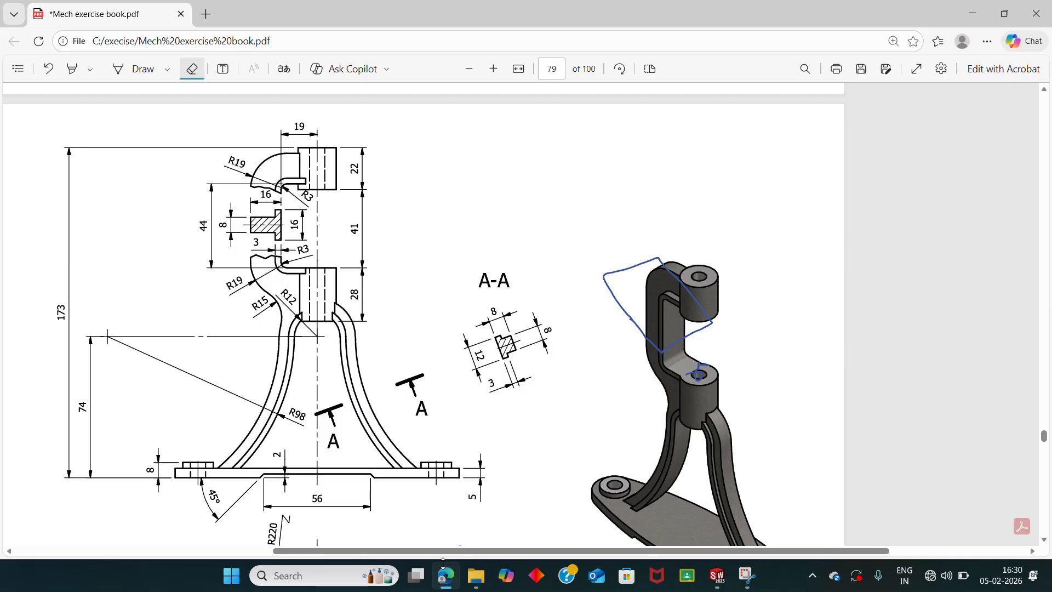
pyautogui.scroll(-3, 722, 397)
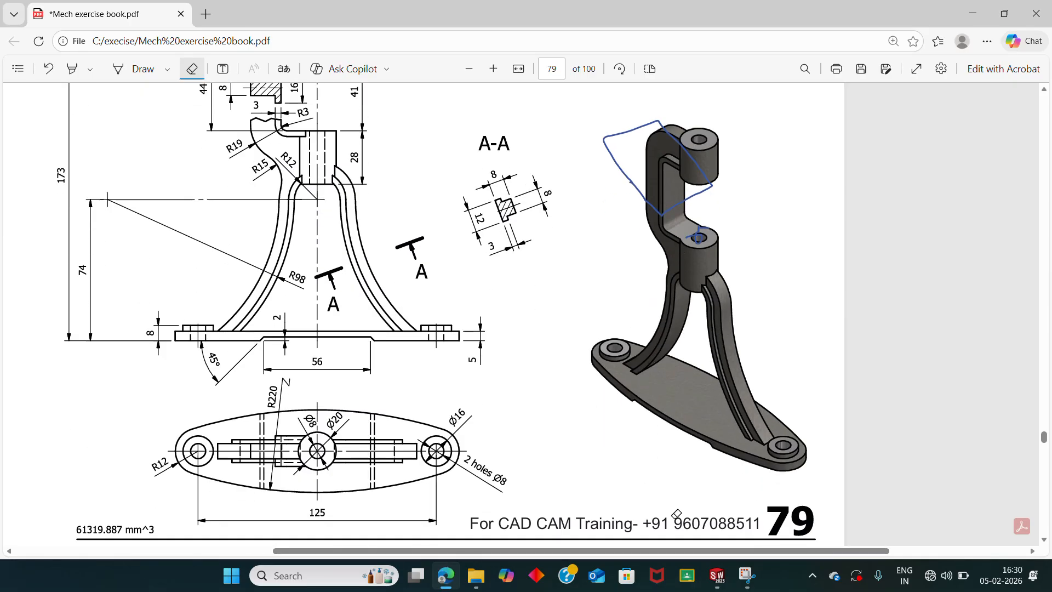
pyautogui.hotkey('alt', 'Tab')
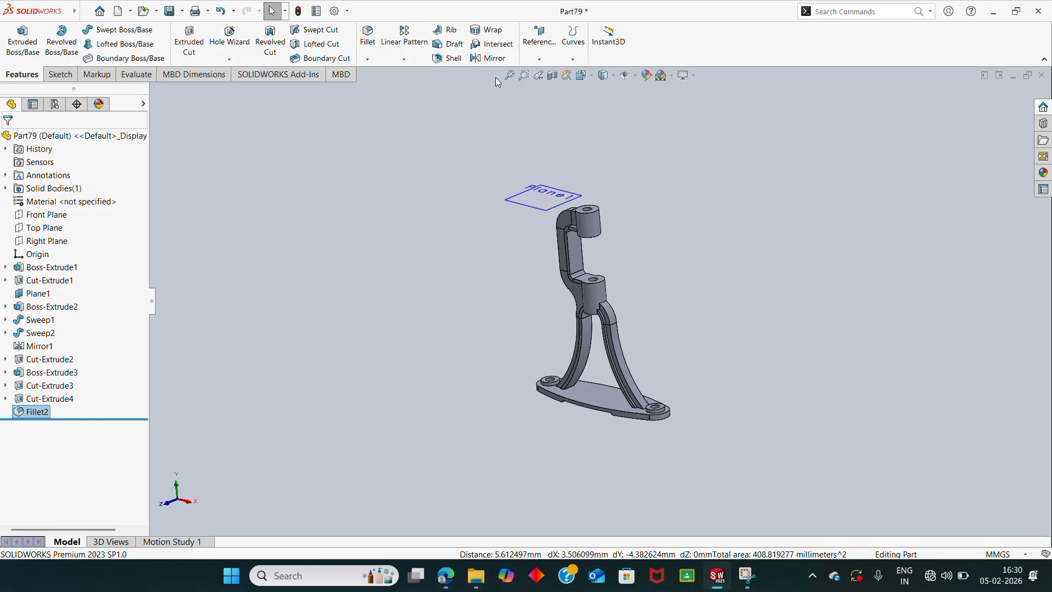